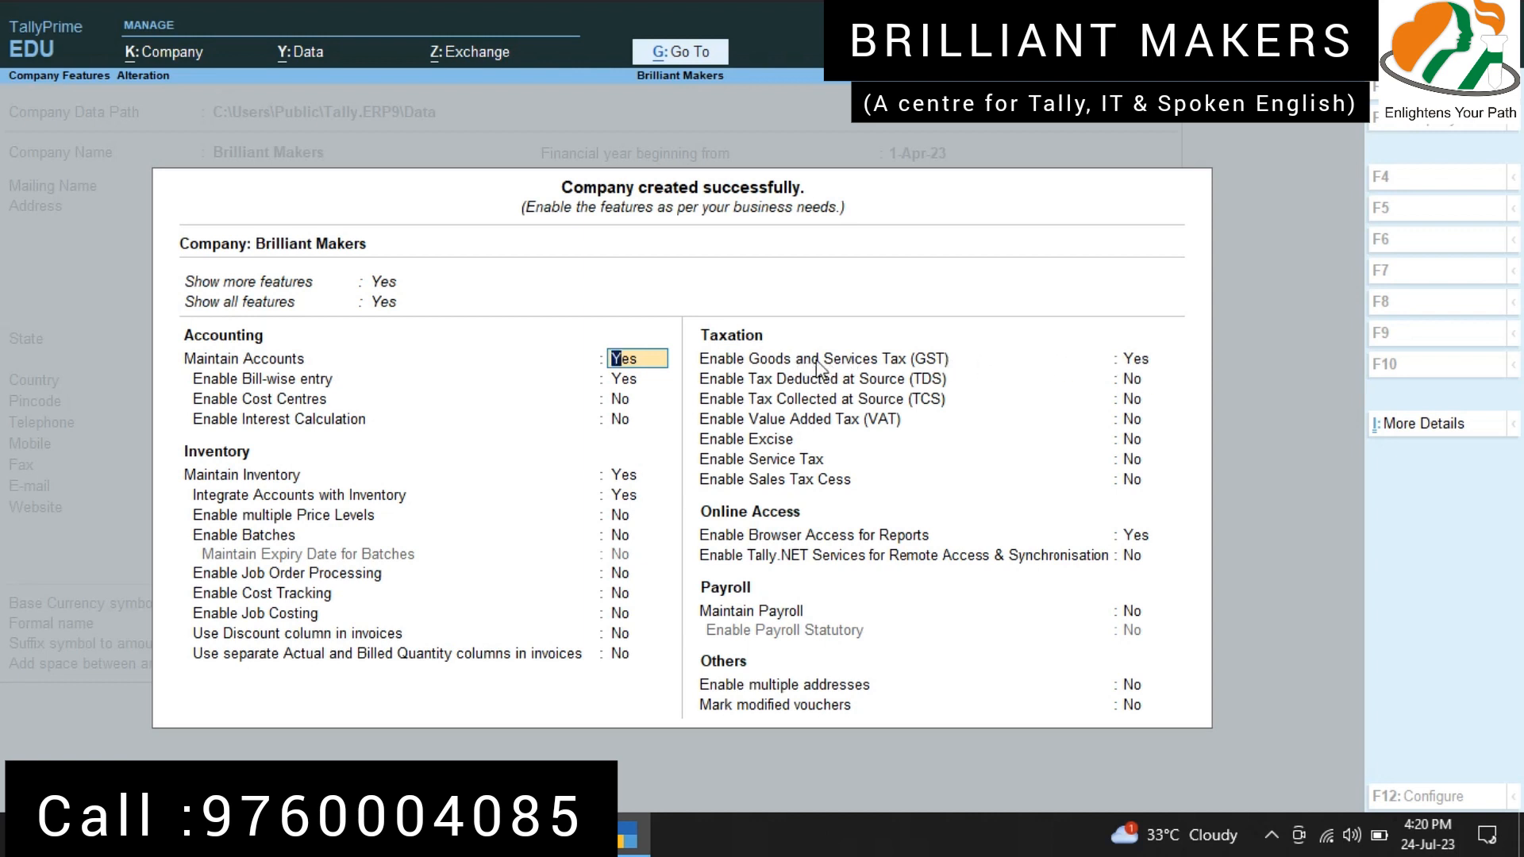
# Step: Go through the new company's features, keep Goods and Services Tax enabled, and open the company's GST details
pyautogui.press('Down')
pyautogui.press('Down')
pyautogui.press('Down')
pyautogui.press('Down')
pyautogui.press('Down')
pyautogui.press('Down')
pyautogui.press('Down')
pyautogui.press('Down')
pyautogui.press('Down')
pyautogui.press('Down')
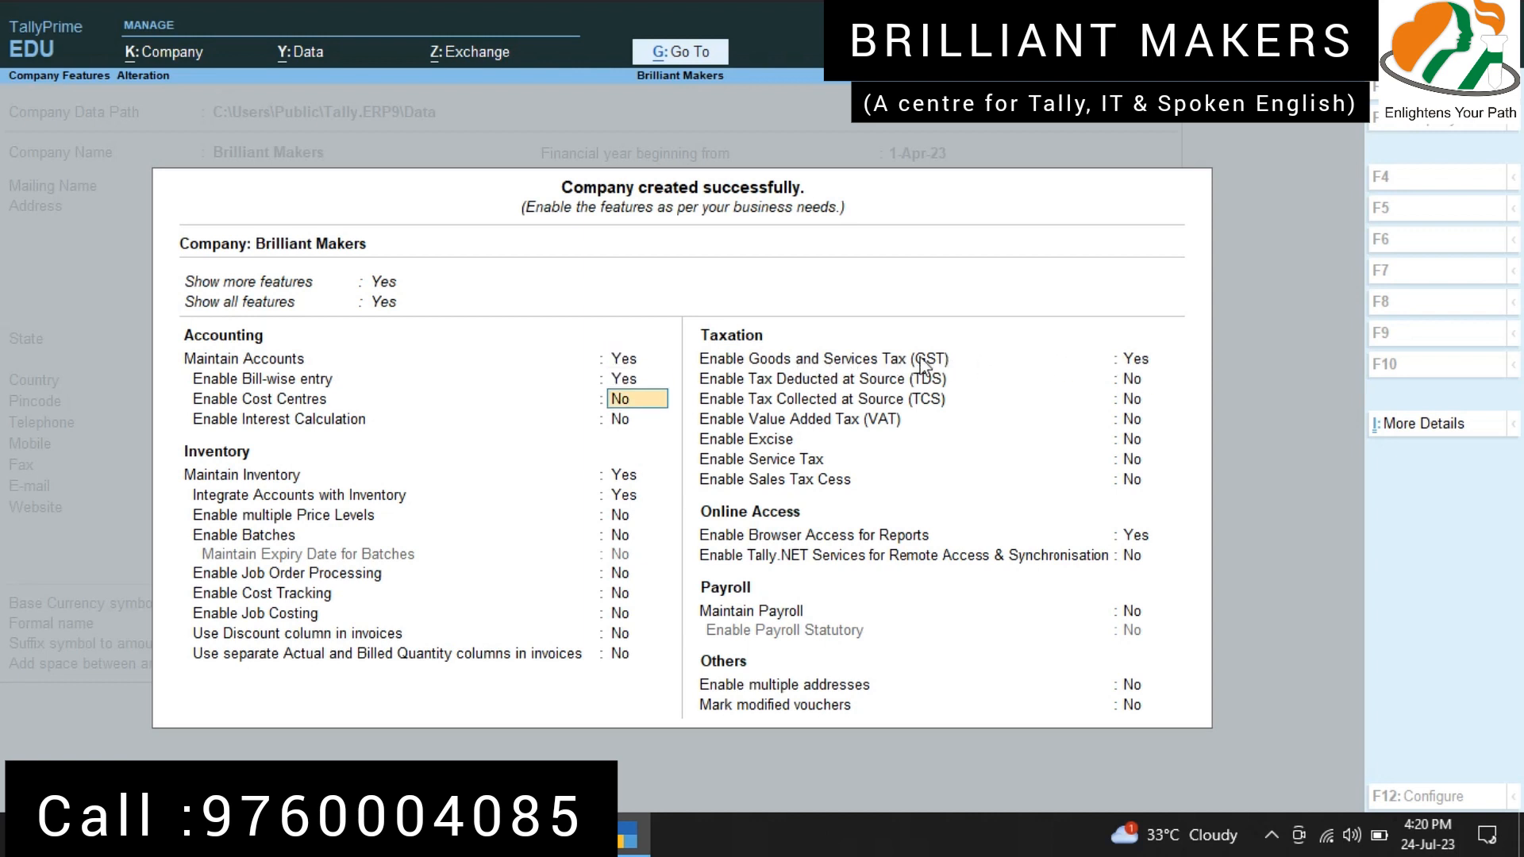
pyautogui.press('Down')
pyautogui.press('Down')
pyautogui.press('Down')
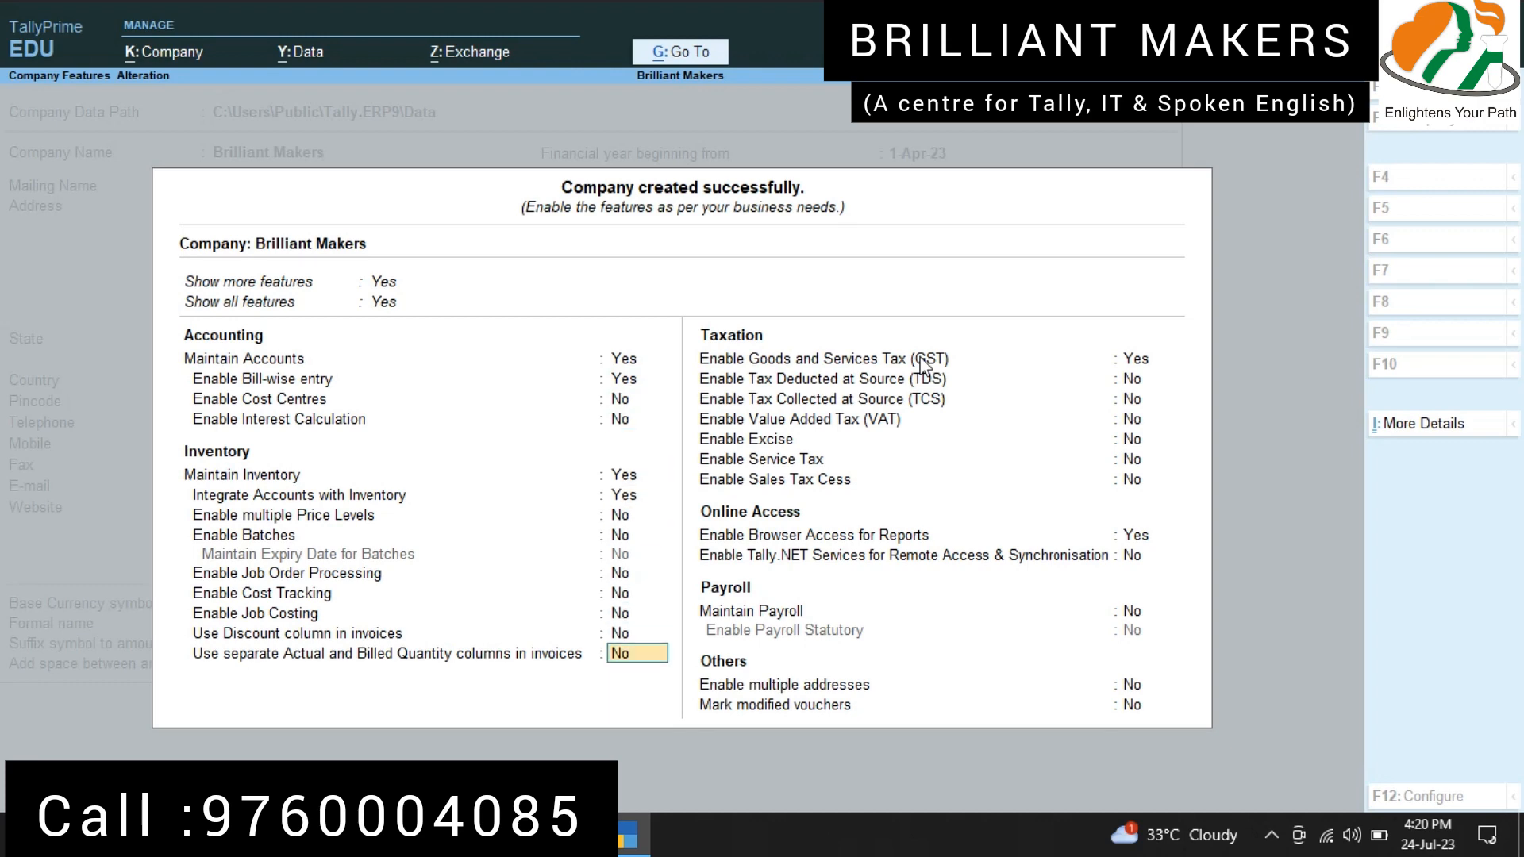
pyautogui.press('Return')
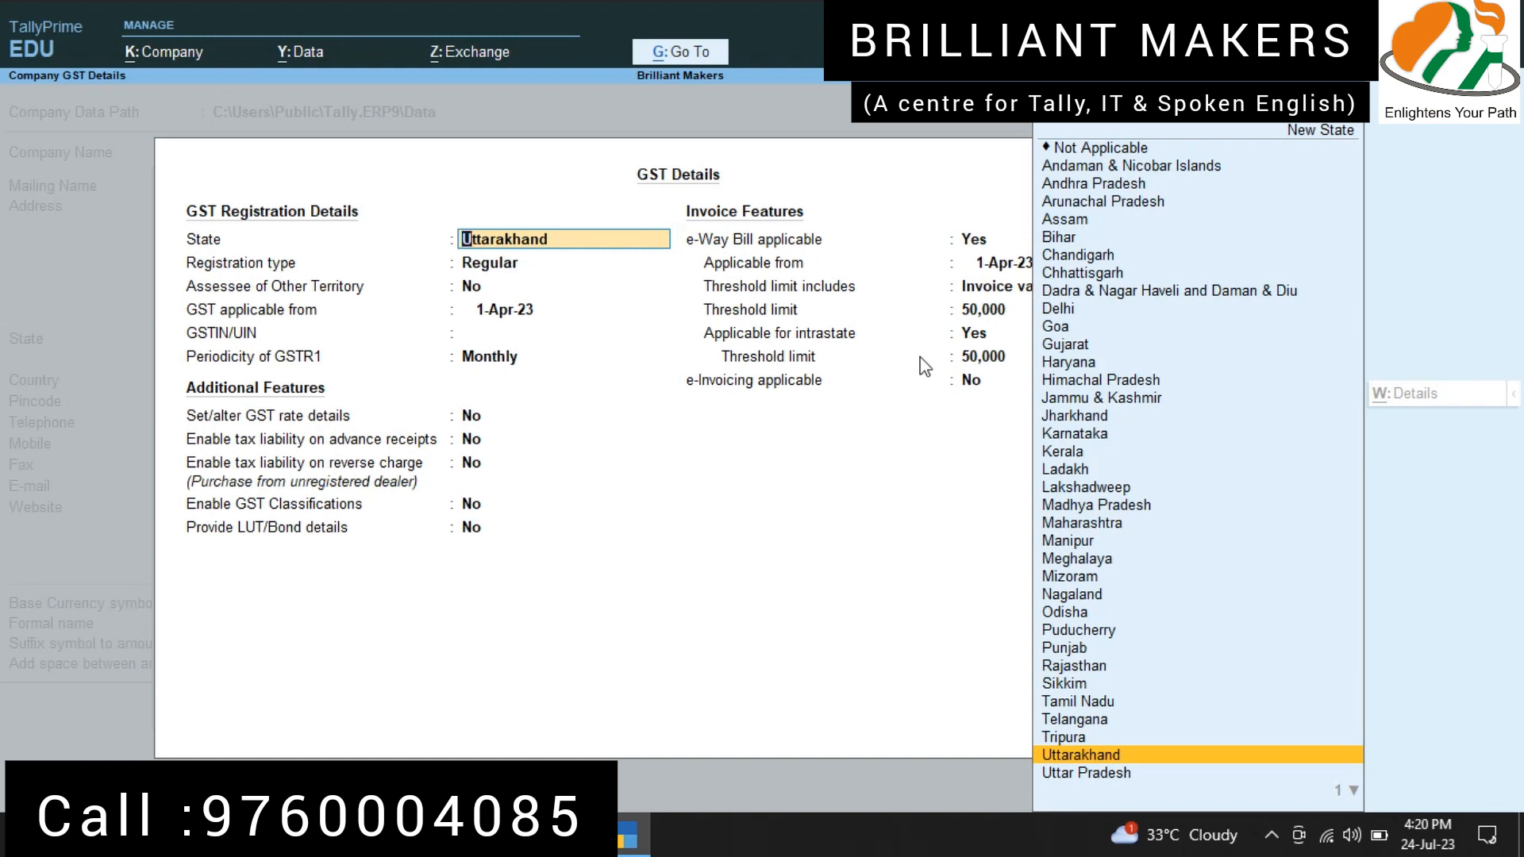
# Step: Keep state Uttarakhand, Regular registration and GST applicable from 1-Apr-23, and enter the company's GSTIN/UIN
pyautogui.press('Return')
pyautogui.press('Return')
pyautogui.press('Return')
pyautogui.press('Return')
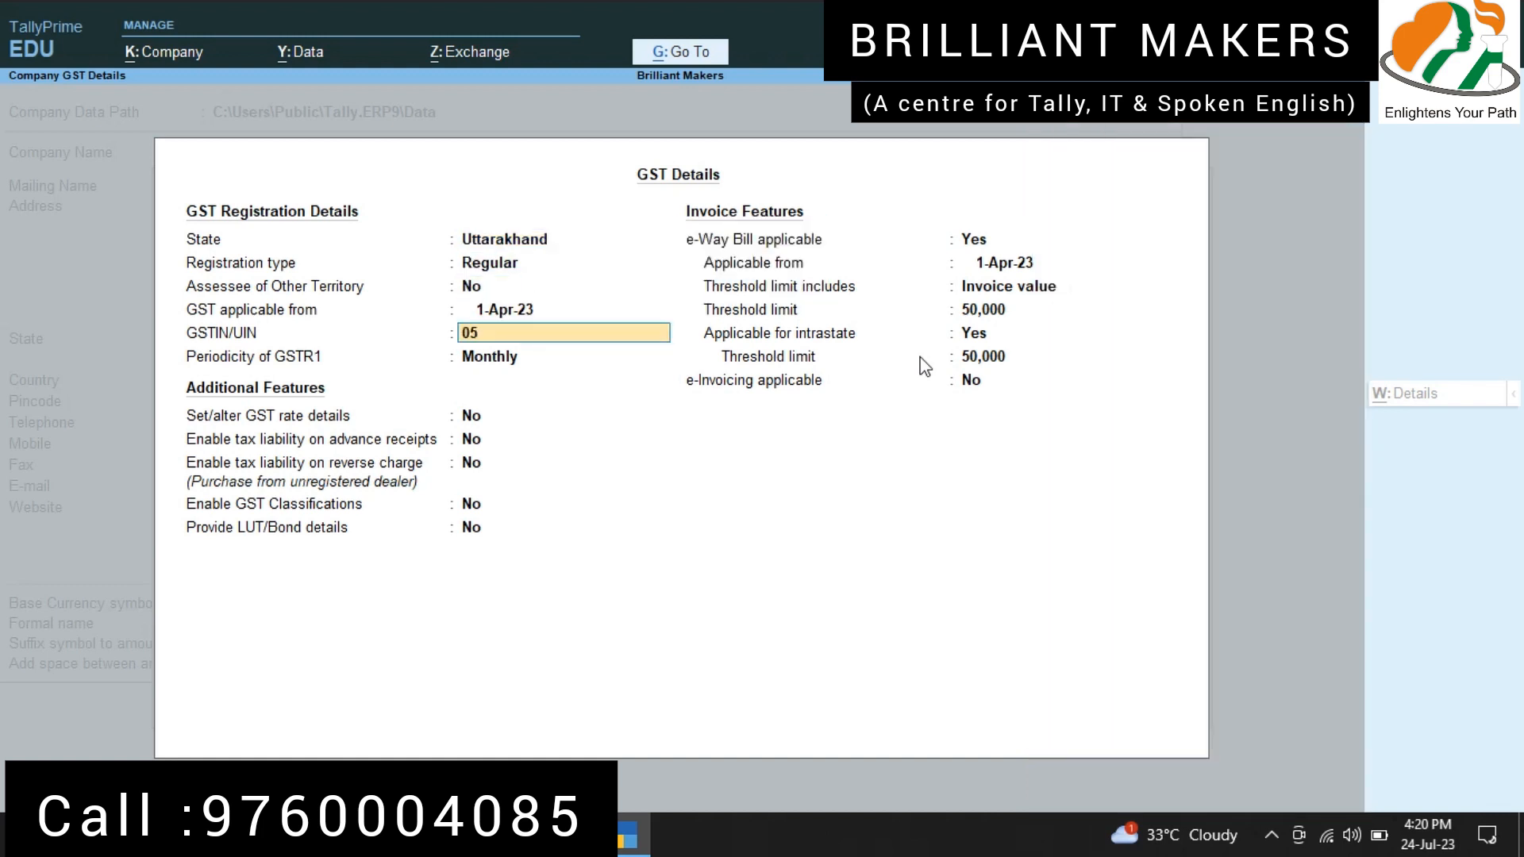
pyautogui.write('05AJGAS1245A5Z5')
pyautogui.press('Return')
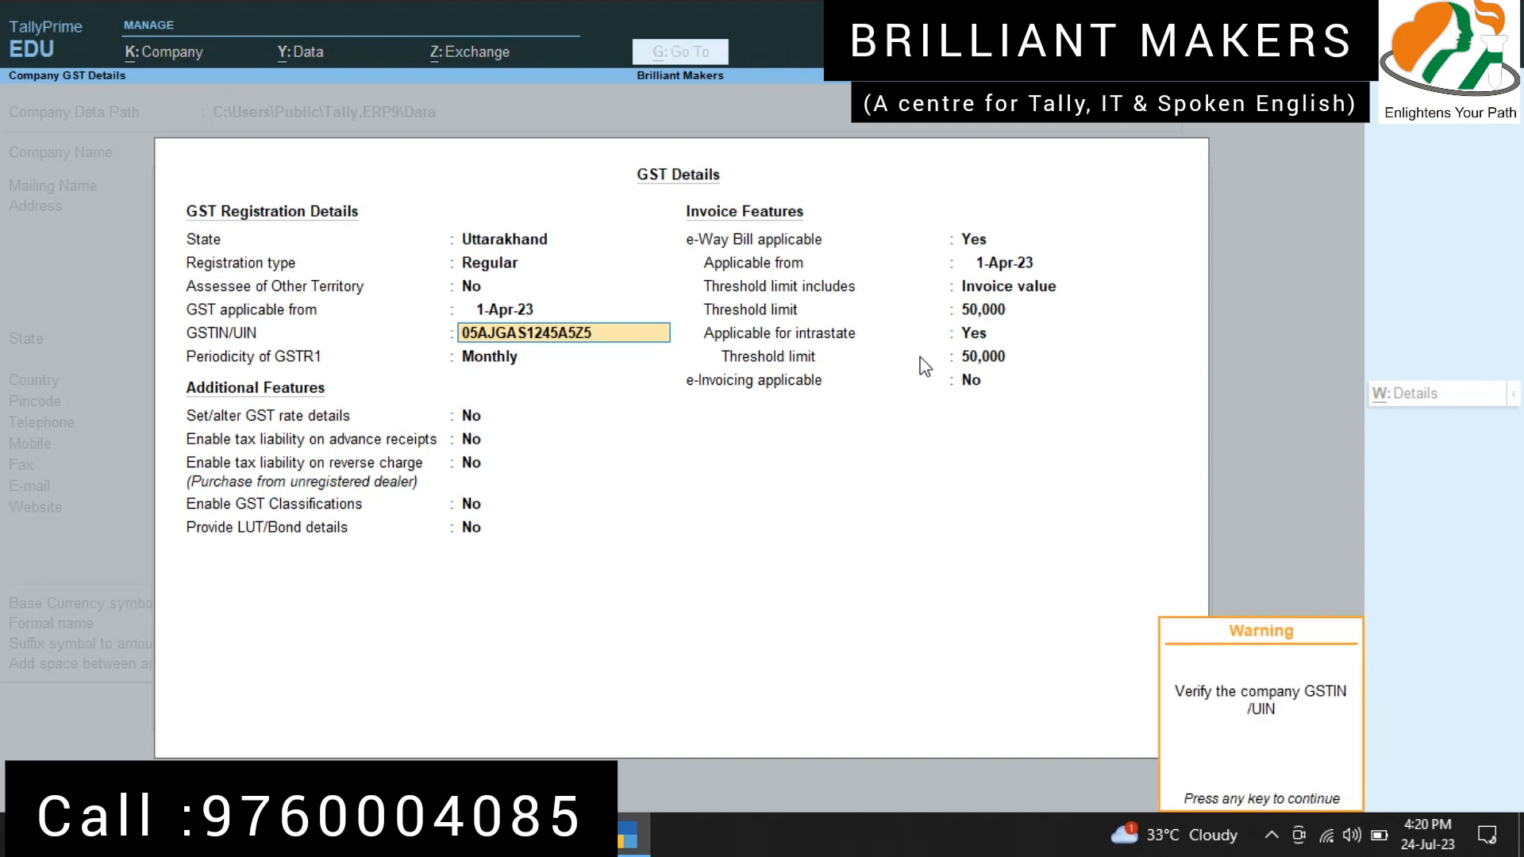
# Step: Keep the monthly GSTR1 periodicity and the additional GST features at No, and save the GST details and company features
pyautogui.press('Return')
pyautogui.press('Return')
pyautogui.press('Return')
pyautogui.press('Return')
pyautogui.press('Return')
pyautogui.press('Return')
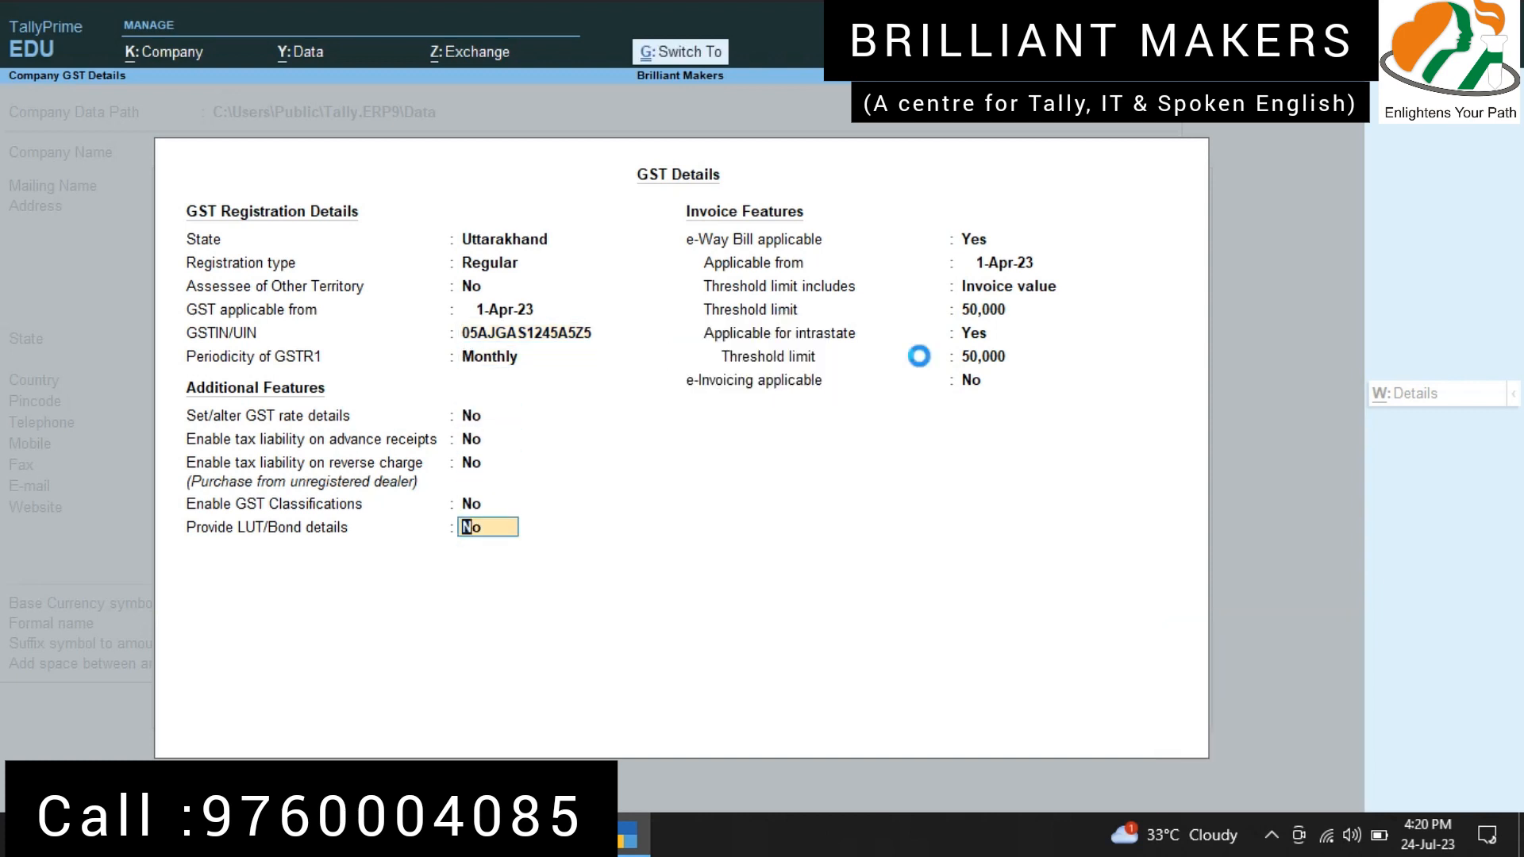
pyautogui.press('Return')
pyautogui.hotkey('ctrl', 'a')
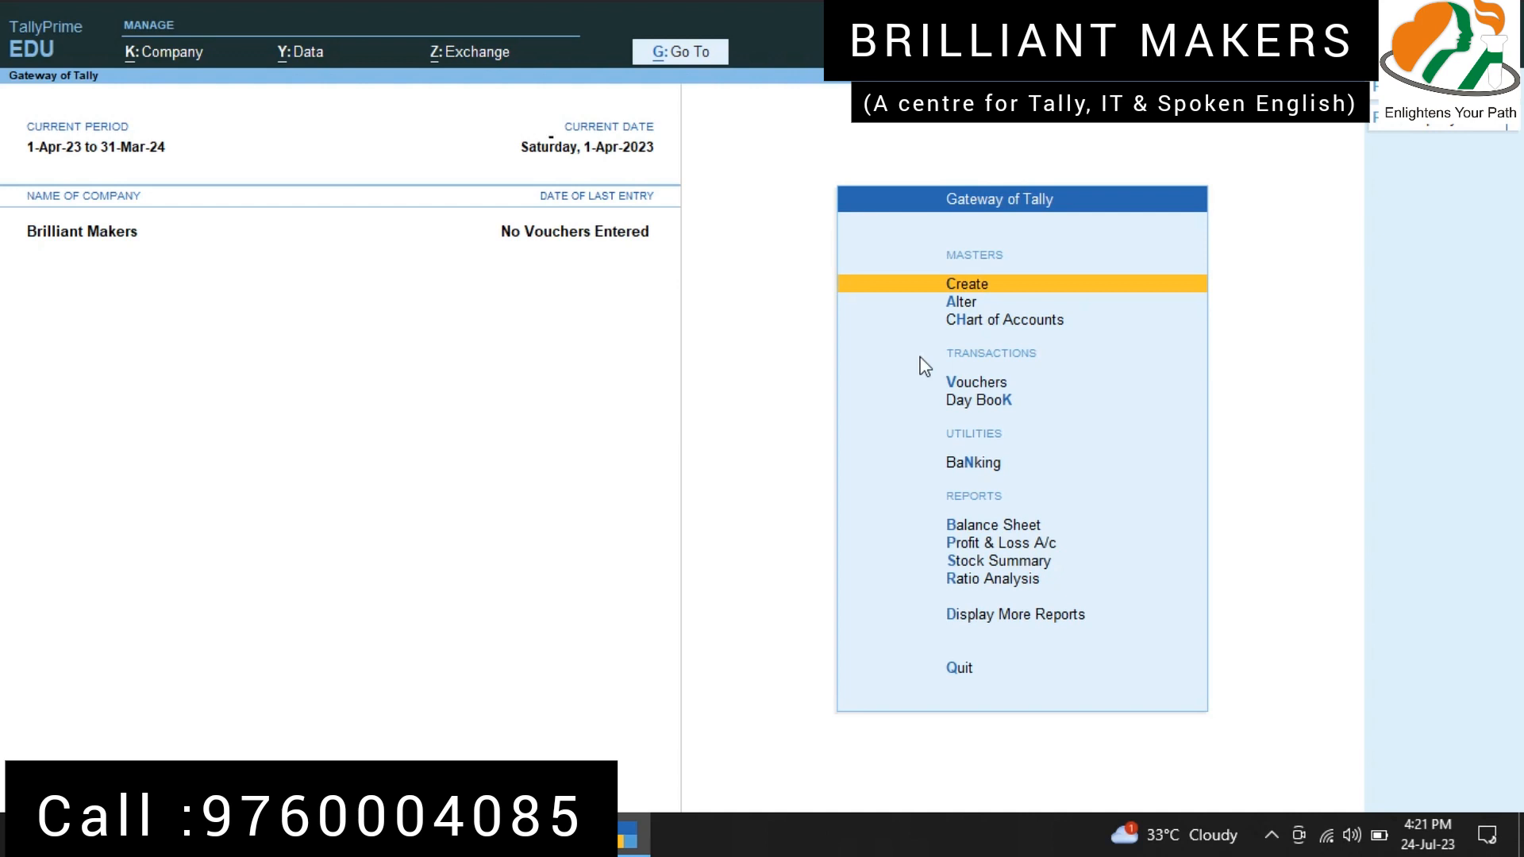
# Step: Start a new ledger named "Purchases @ 5%" under the Purchase Accounts group
pyautogui.press('Return')
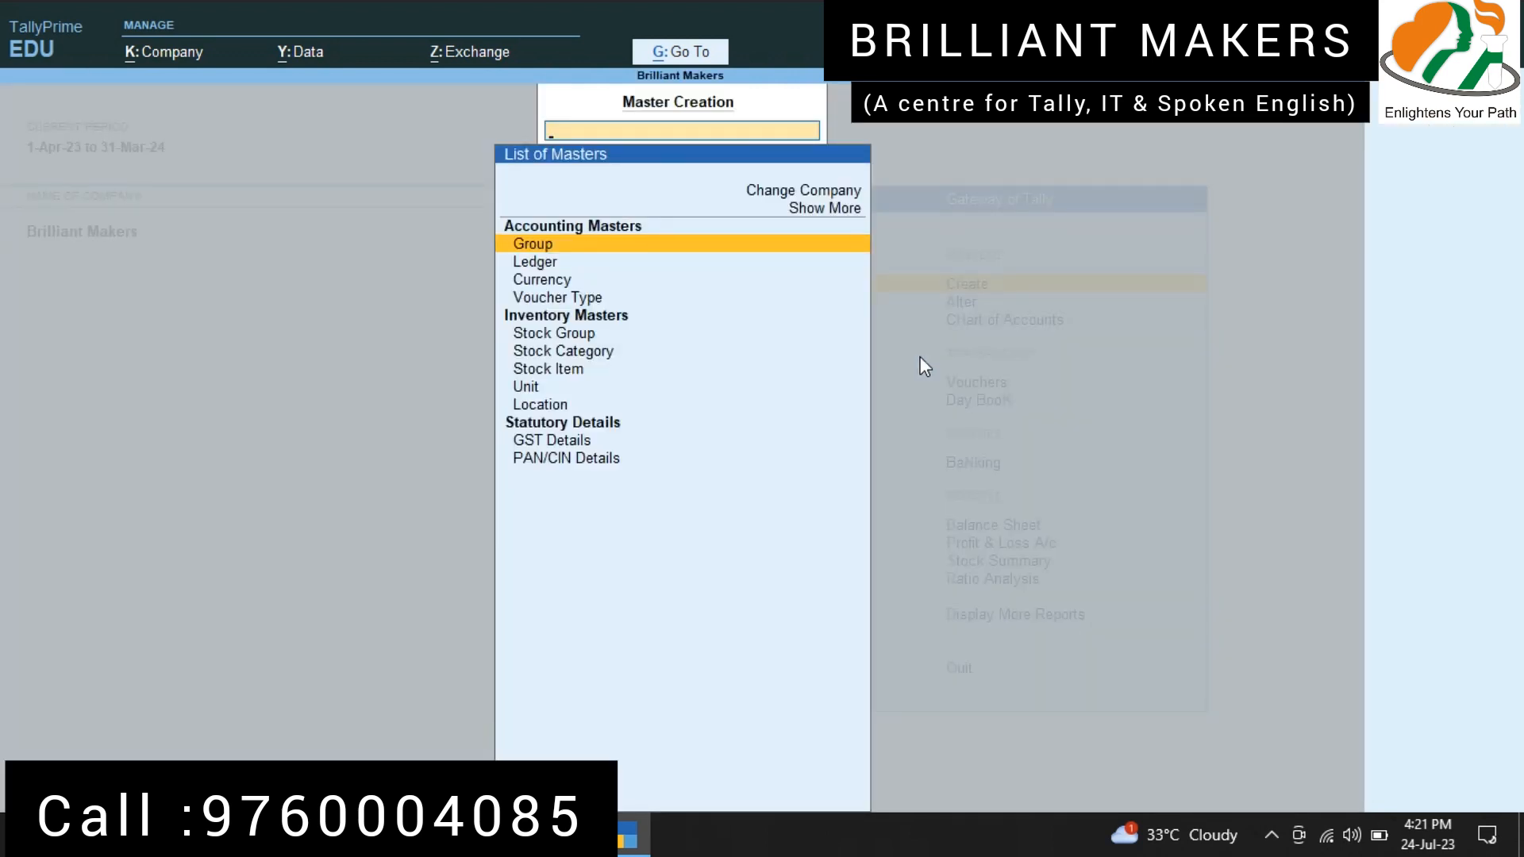
pyautogui.press('Down')
pyautogui.press('Return')
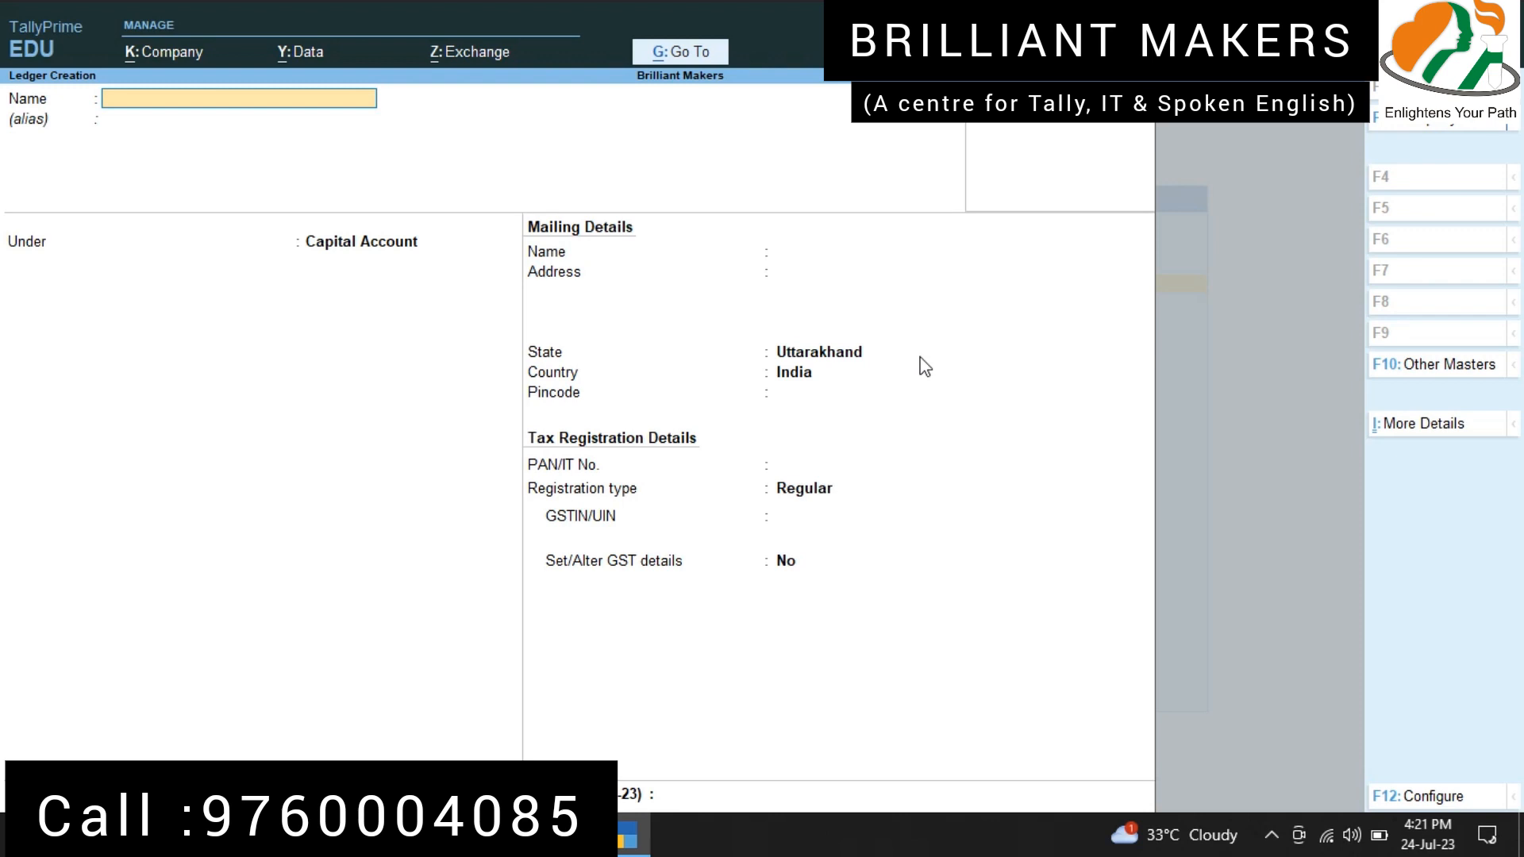
pyautogui.write('Purchases @ 5%')
pyautogui.press('Return')
pyautogui.write('Purchase')
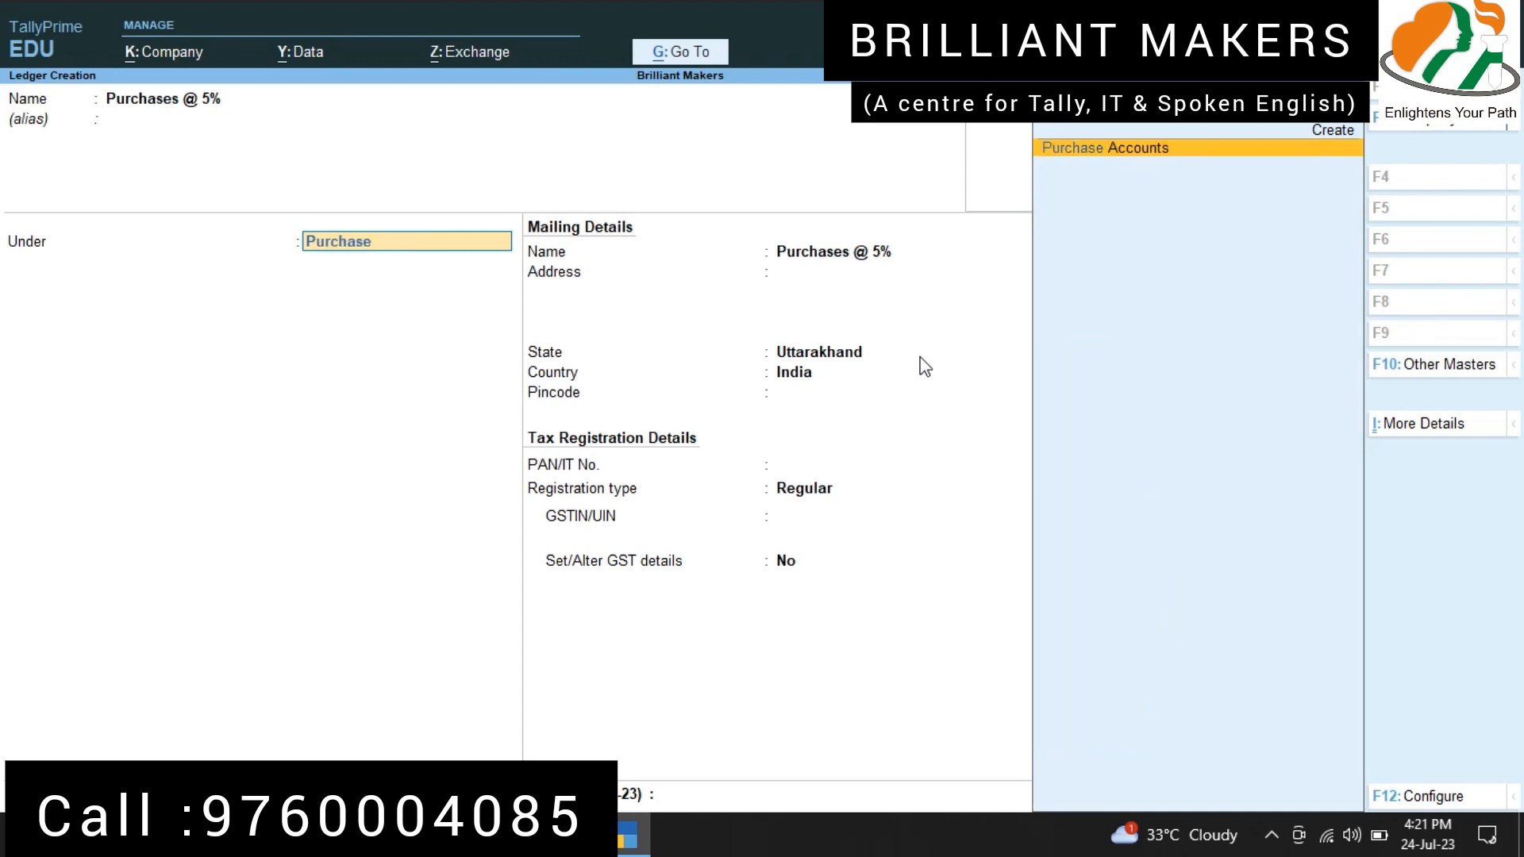
pyautogui.press('Return')
# Step: Set the type of supply to Goods for the Purchases @ 5% ledger and save it
pyautogui.press('Return')
pyautogui.press('BackSpace')
pyautogui.press('Up')
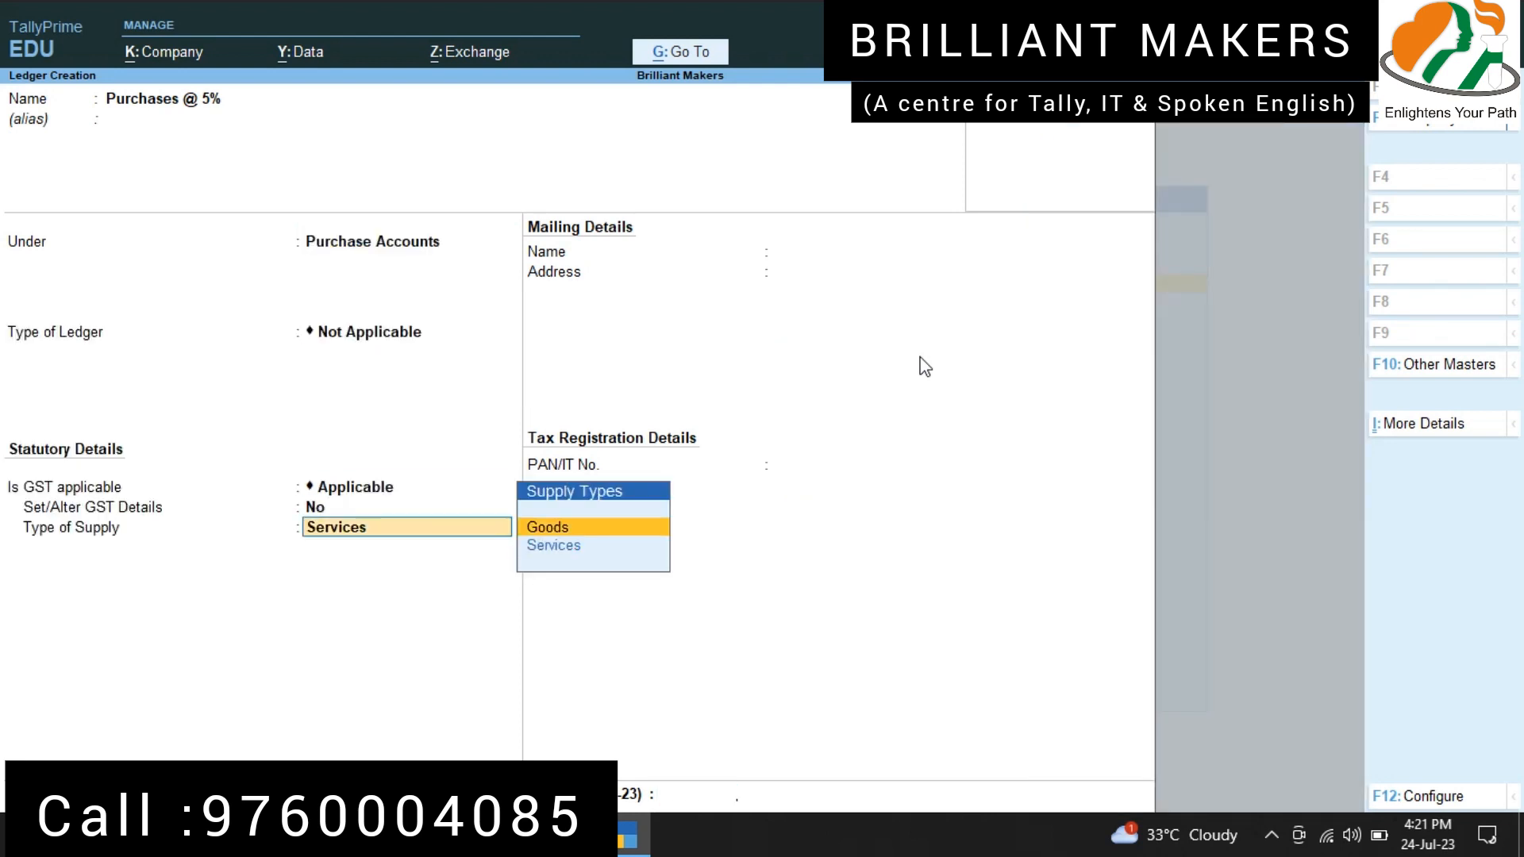
pyautogui.press('Return')
pyautogui.press('Return')
# Step: Name the next ledger "Sales @ 5%" and place it under the Sales Accounts group
pyautogui.press('Return')
pyautogui.write('Sales')
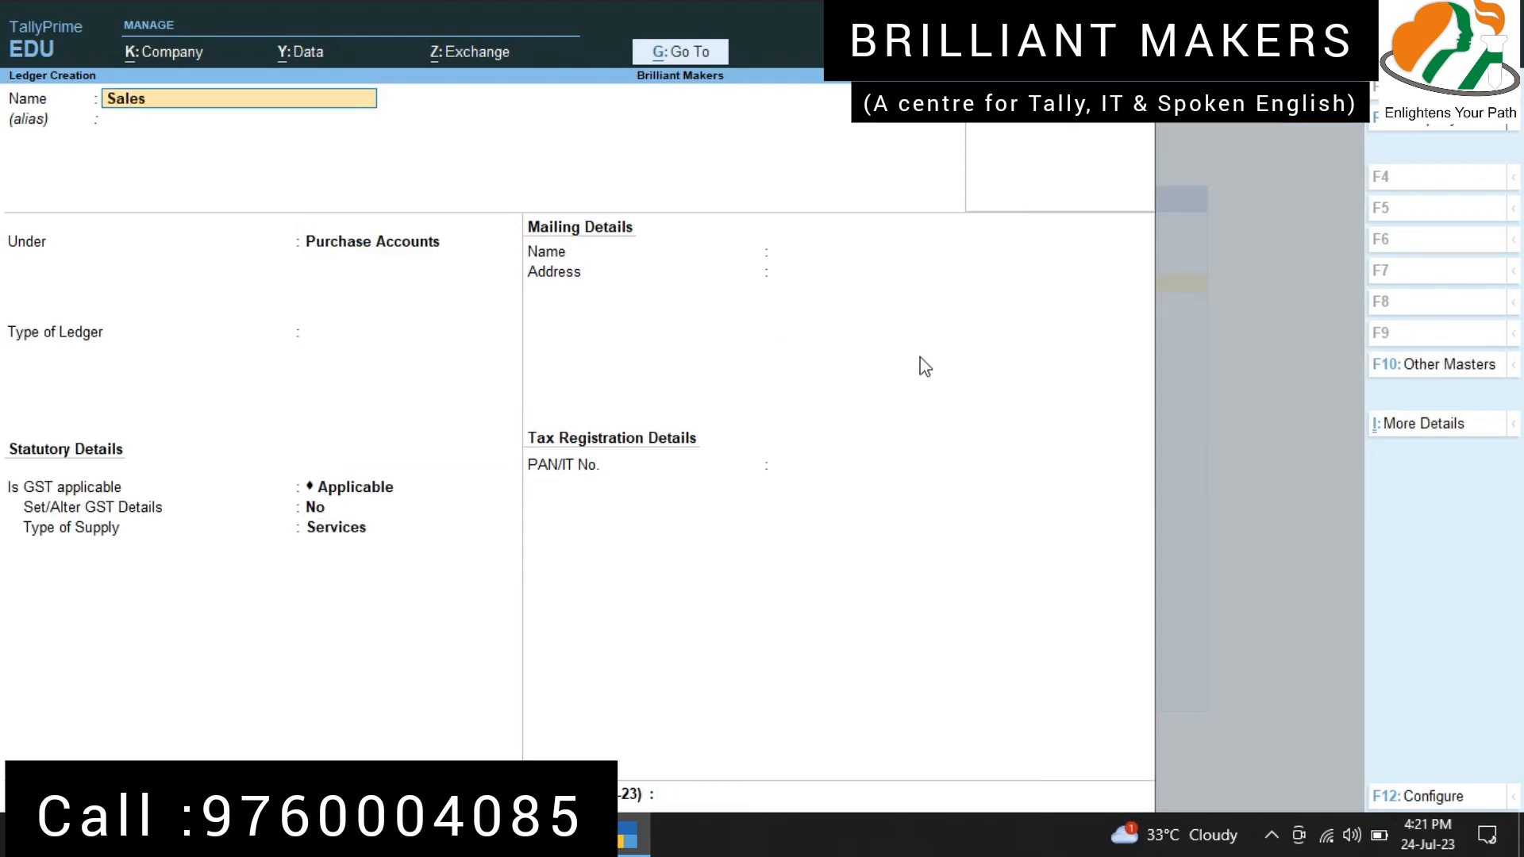
pyautogui.write(' @ 5%')
pyautogui.press('Return')
pyautogui.press('Return')
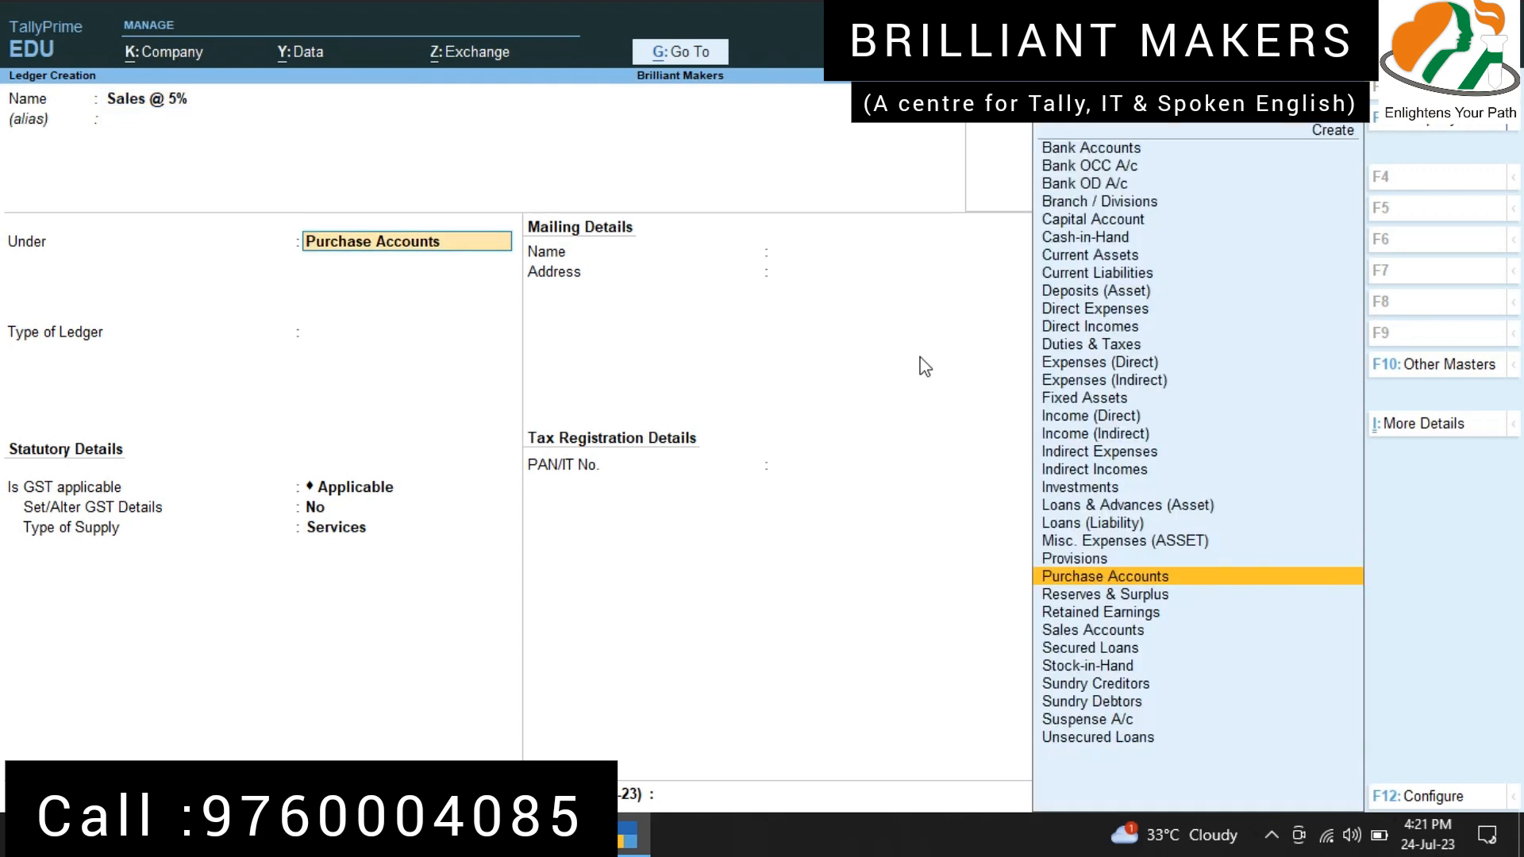
pyautogui.write('sales')
pyautogui.press('Return')
pyautogui.press('Return')
# Step: Set the type of supply to Goods for the Sales @ 5% ledger and save it
pyautogui.press('Return')
pyautogui.press('Return')
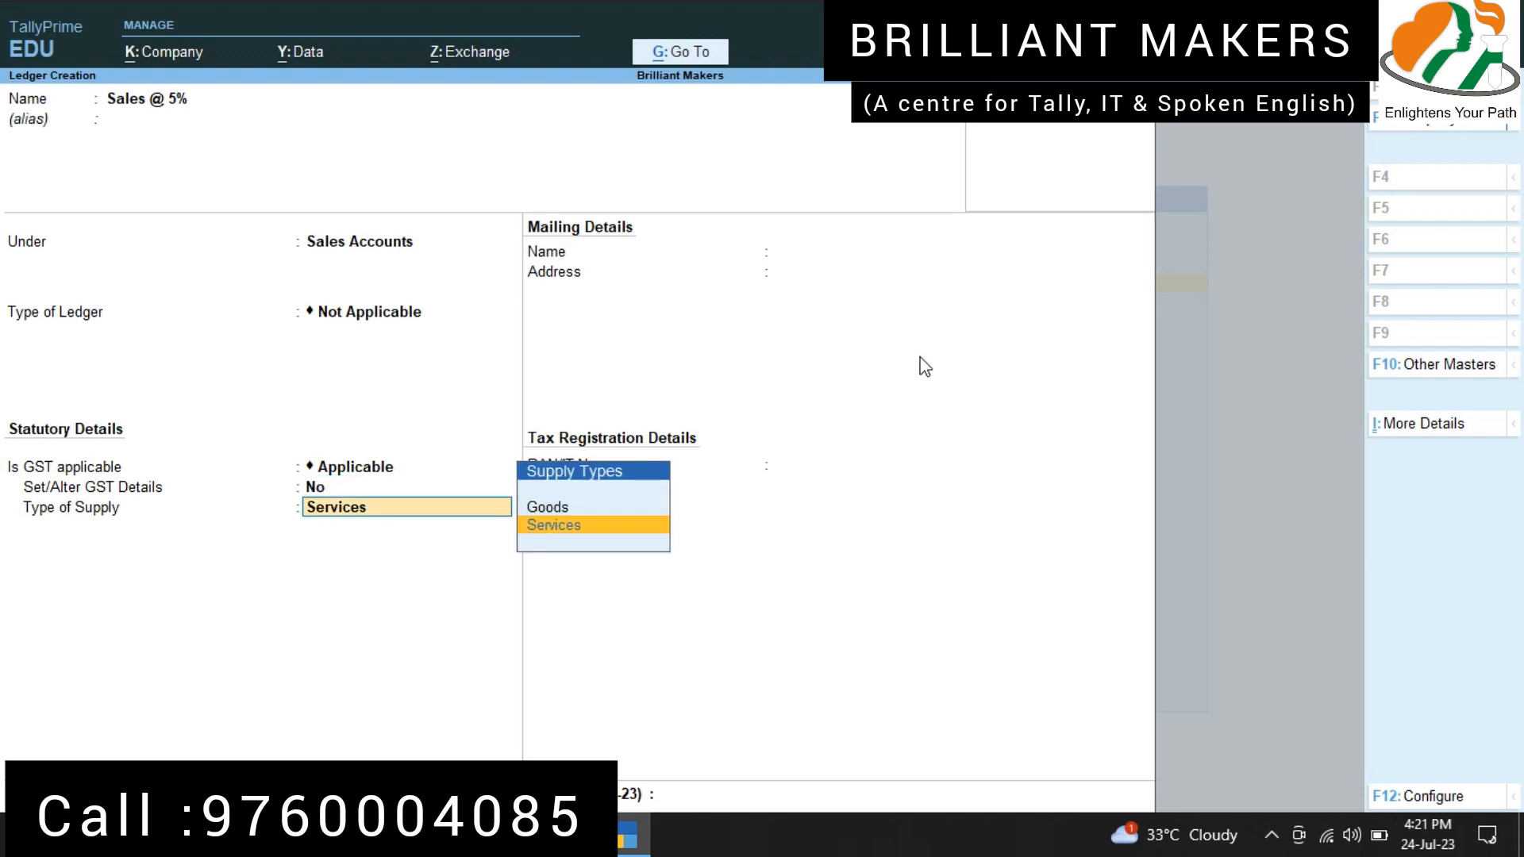
pyautogui.press('Up')
pyautogui.press('Return')
# Step: Name the next ledger "Purchase @ 12%" and place it under the Purchase Accounts group
pyautogui.press('Return')
pyautogui.press('Return')
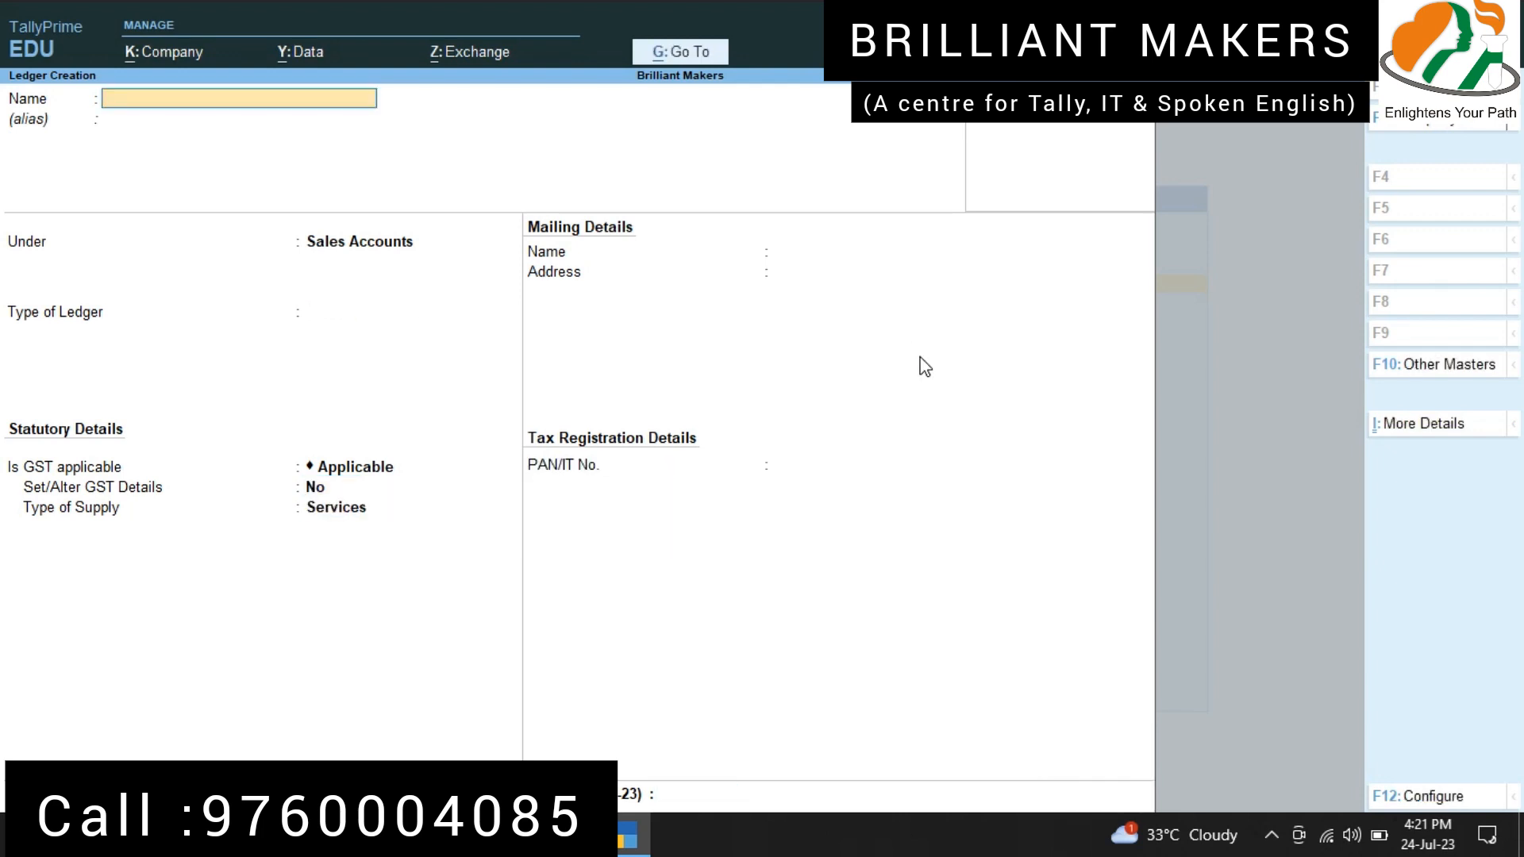
pyautogui.write('Purchase @ 12%')
pyautogui.press('Return')
pyautogui.write('Purc')
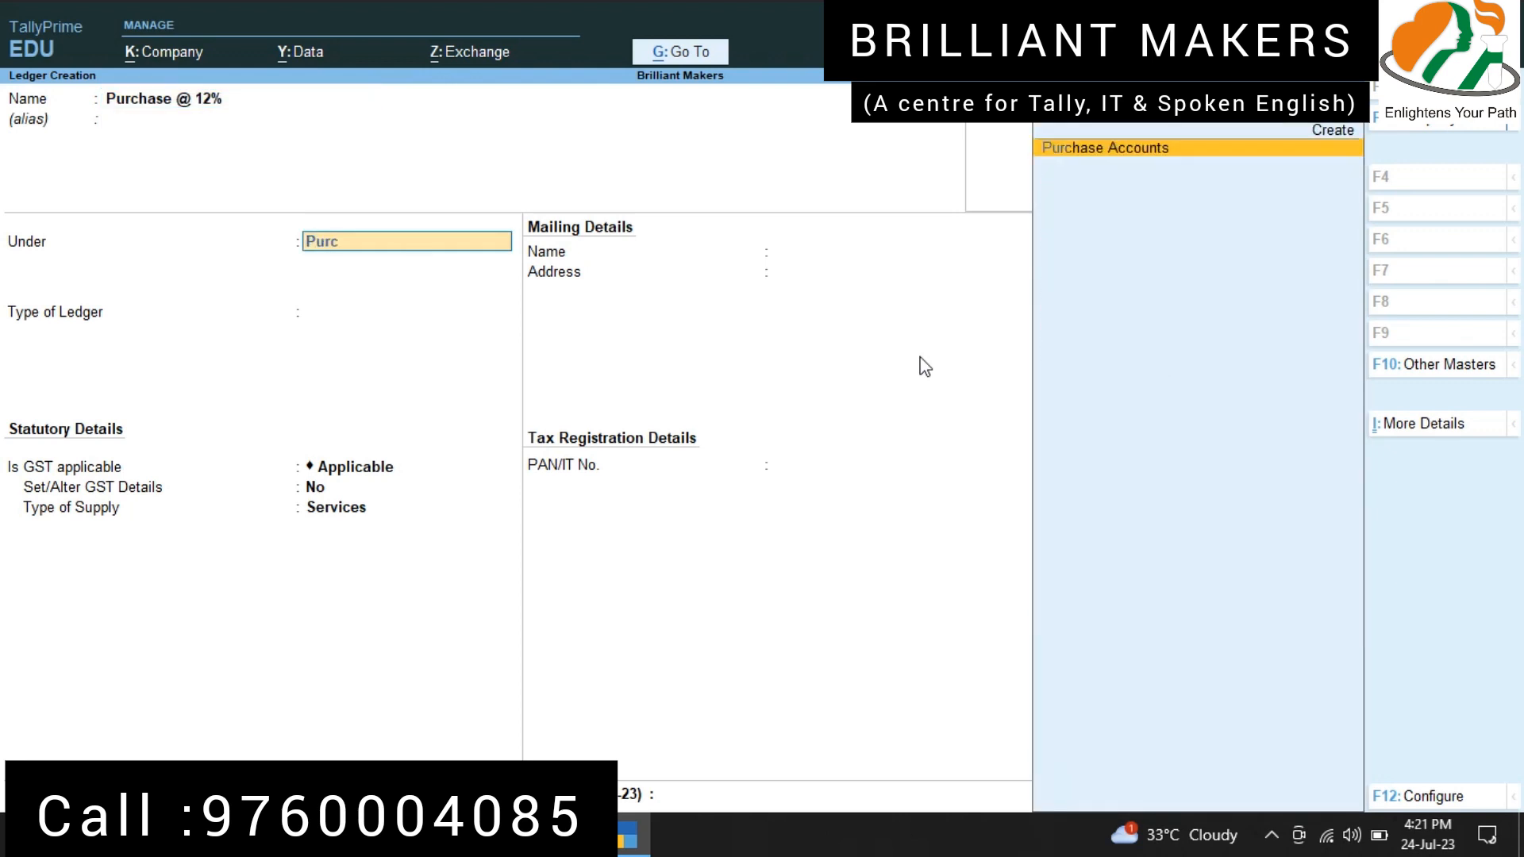
pyautogui.write('hase')
pyautogui.press('Return')
# Step: Set the type of supply to Goods for the Purchase @ 12% ledger and save it
pyautogui.press('Return')
pyautogui.press('Return')
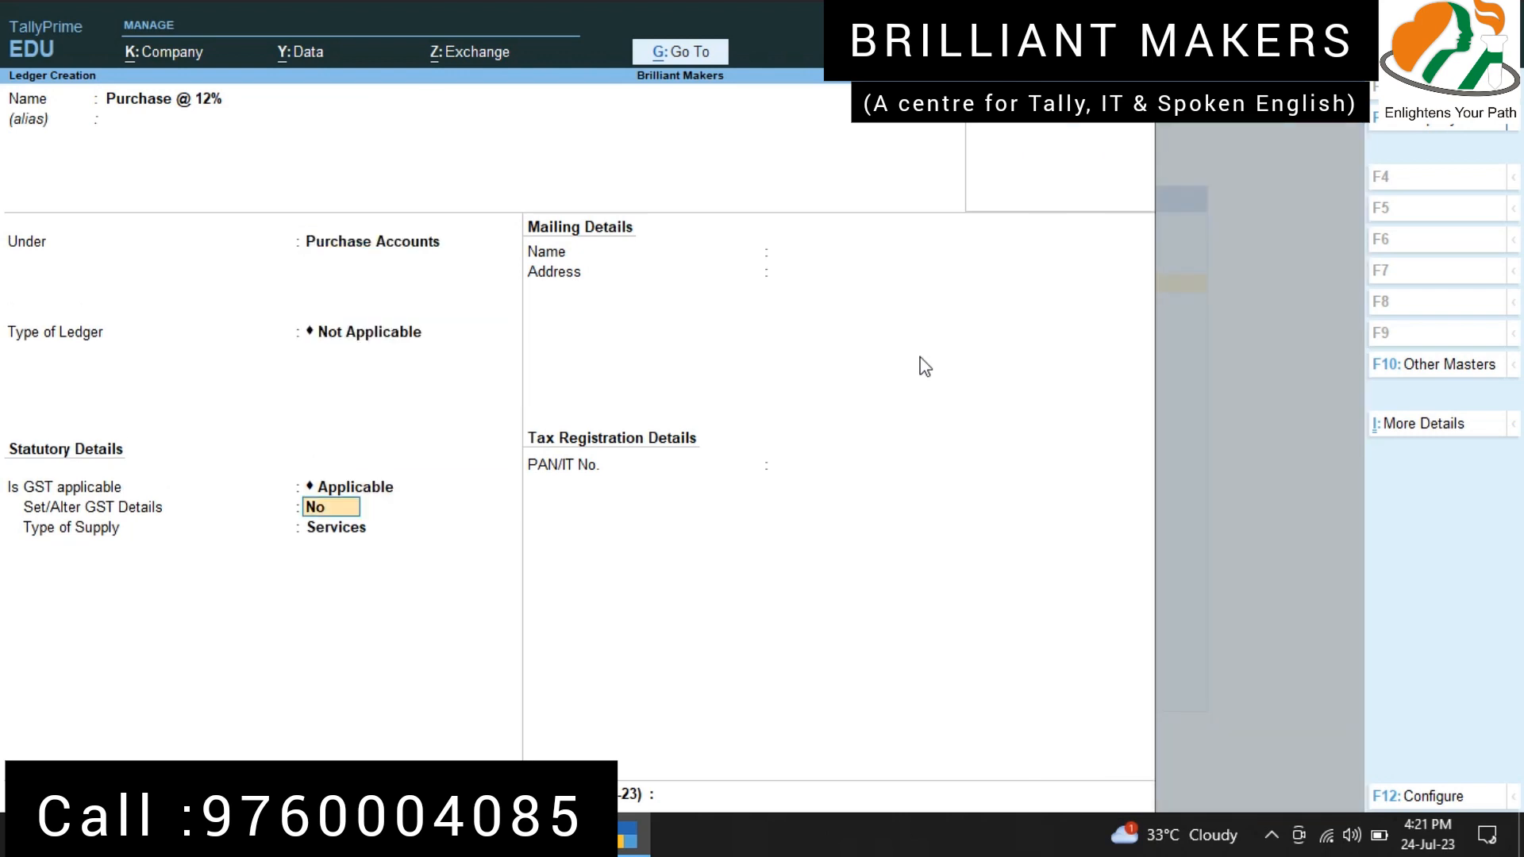
pyautogui.press('Return')
pyautogui.press('Up')
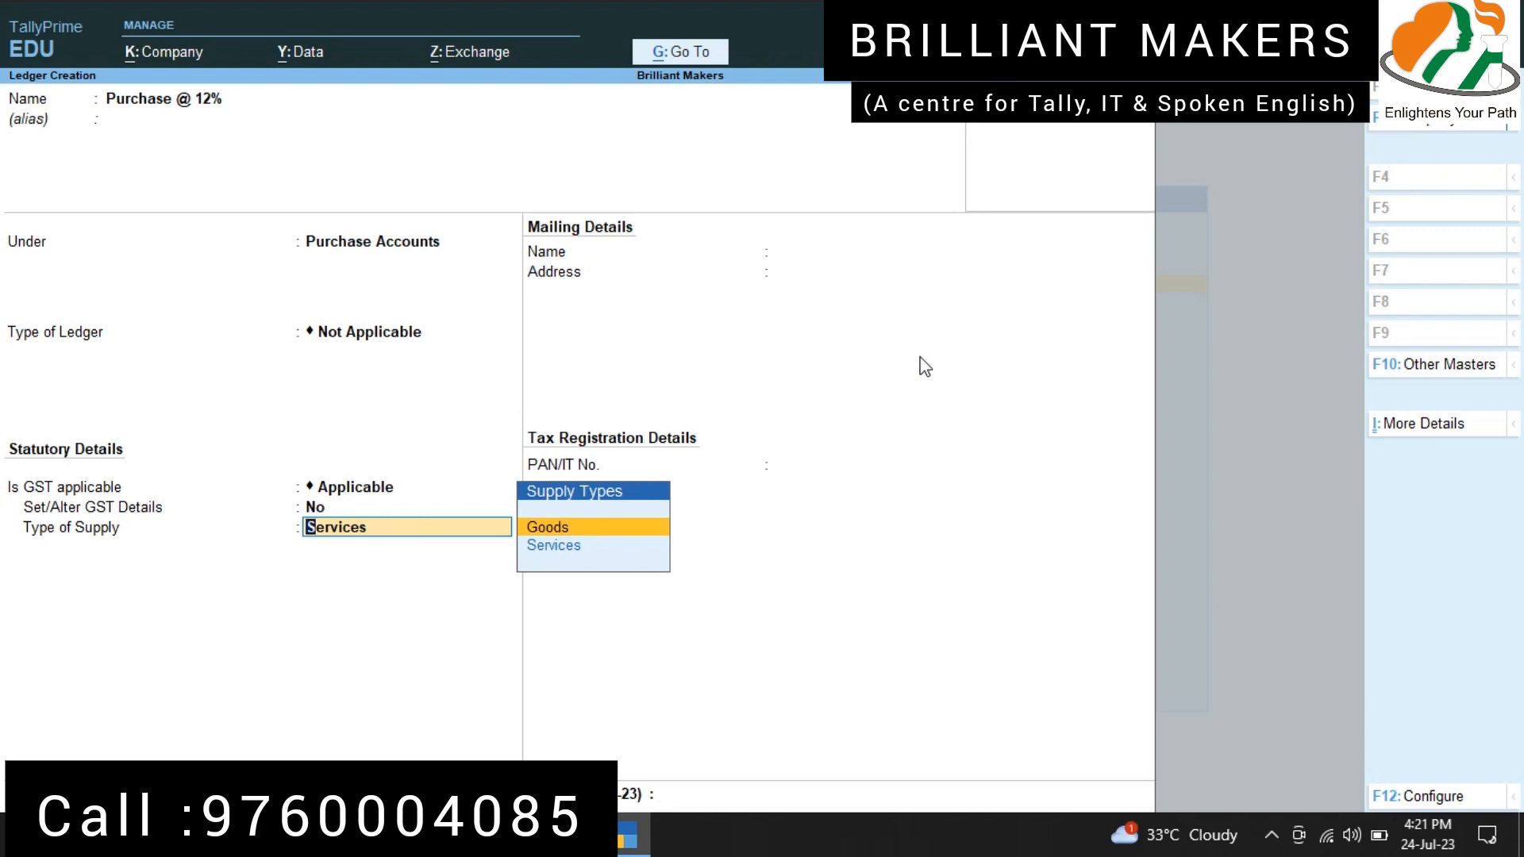
pyautogui.press('Return')
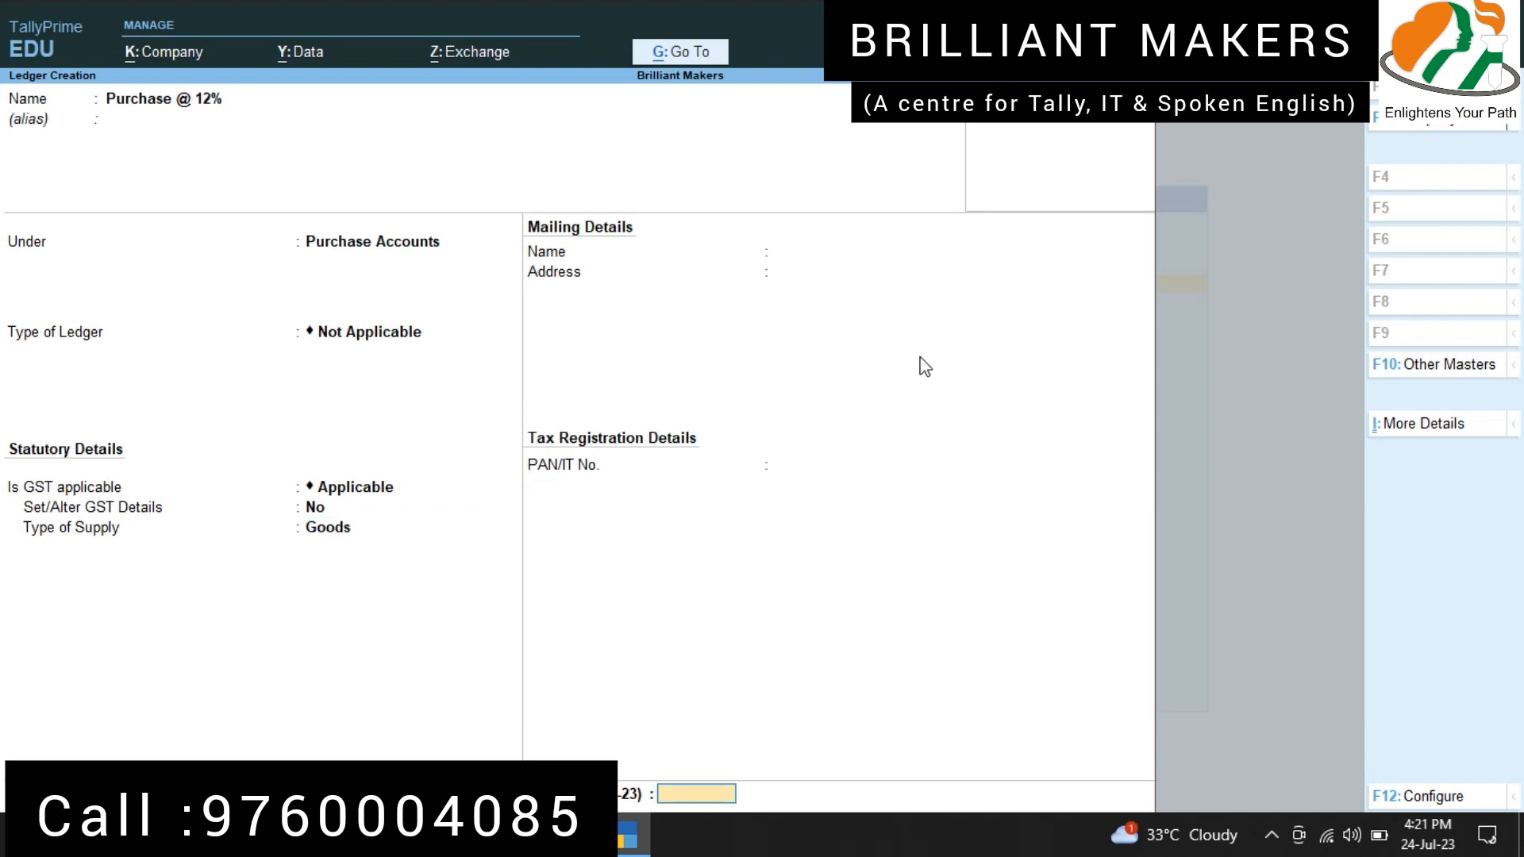
pyautogui.press('Return')
# Step: Name the next ledger "Sales @ 12%" and place it under the Sales Accounts group
pyautogui.press('Return')
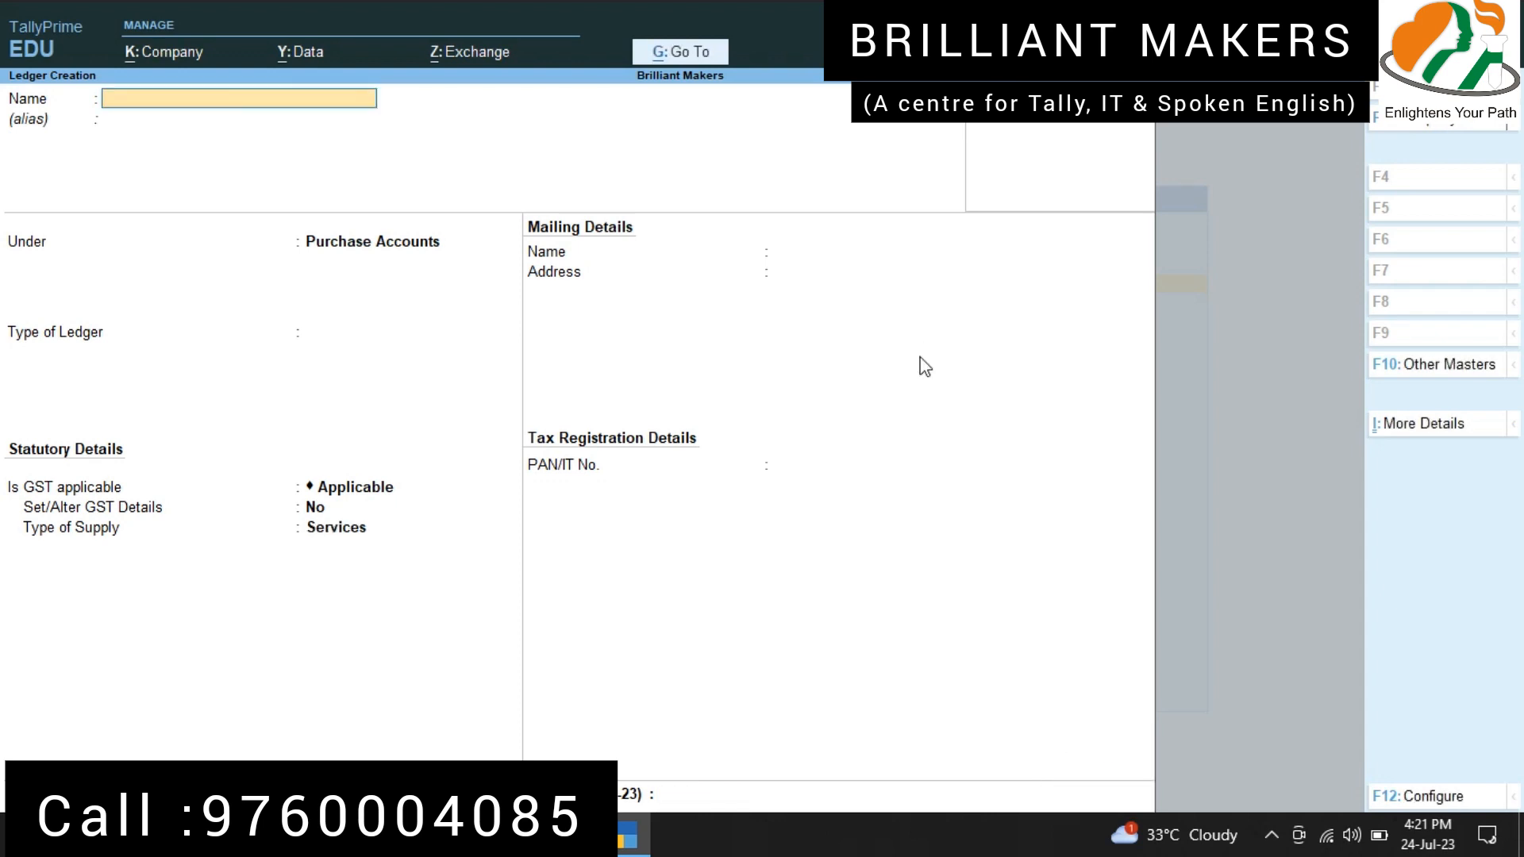
pyautogui.write('Sales @ 12%')
pyautogui.press('Return')
pyautogui.write('sa')
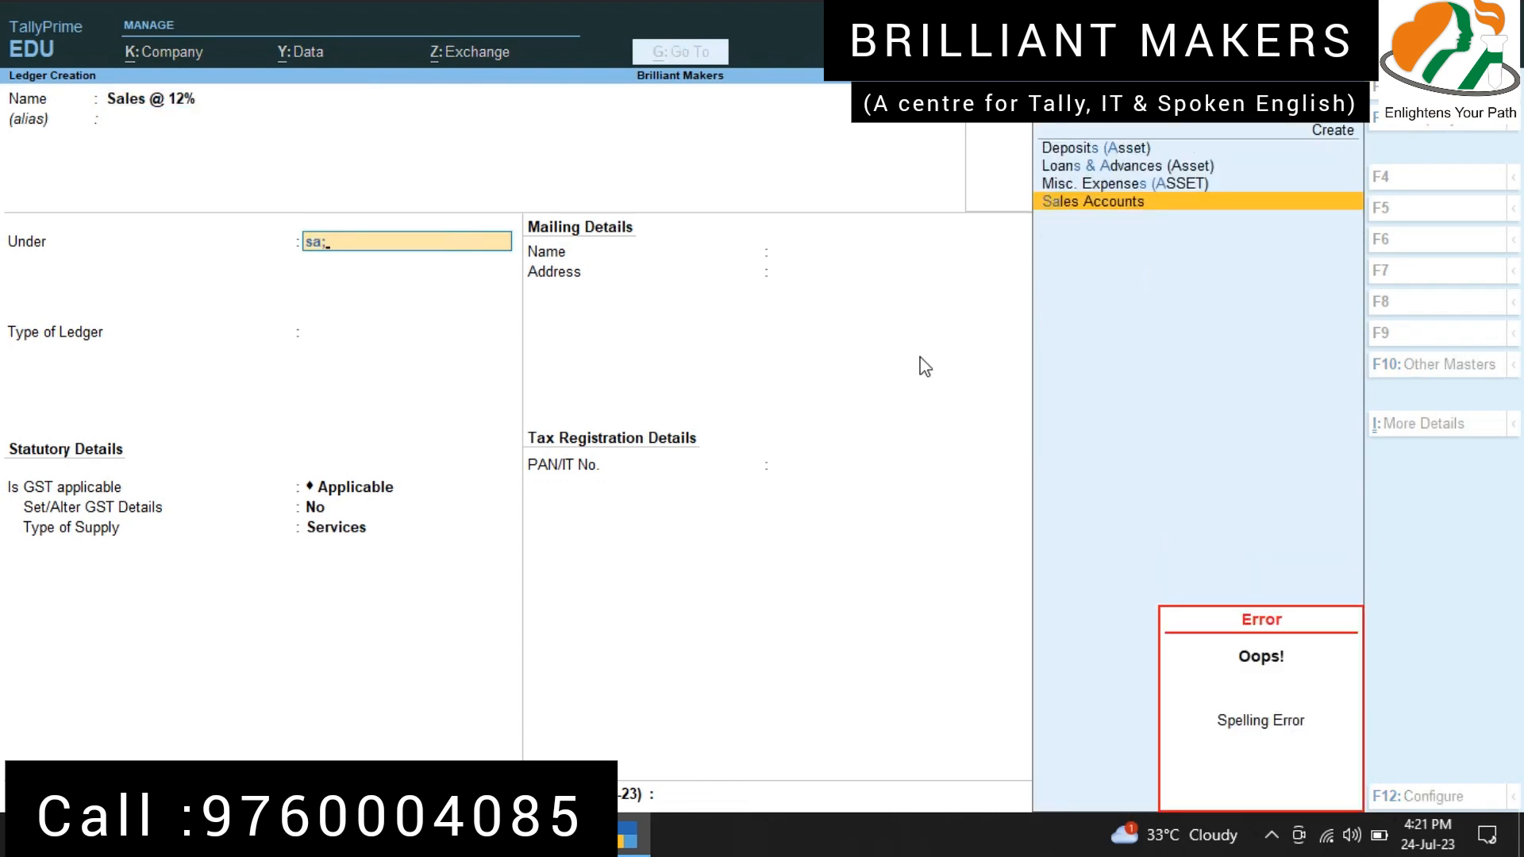
pyautogui.write('les')
# Step: Set the type of supply to Goods for the Sales @ 12% ledger and save it
pyautogui.press('Return')
pyautogui.press('Return')
pyautogui.press('Return')
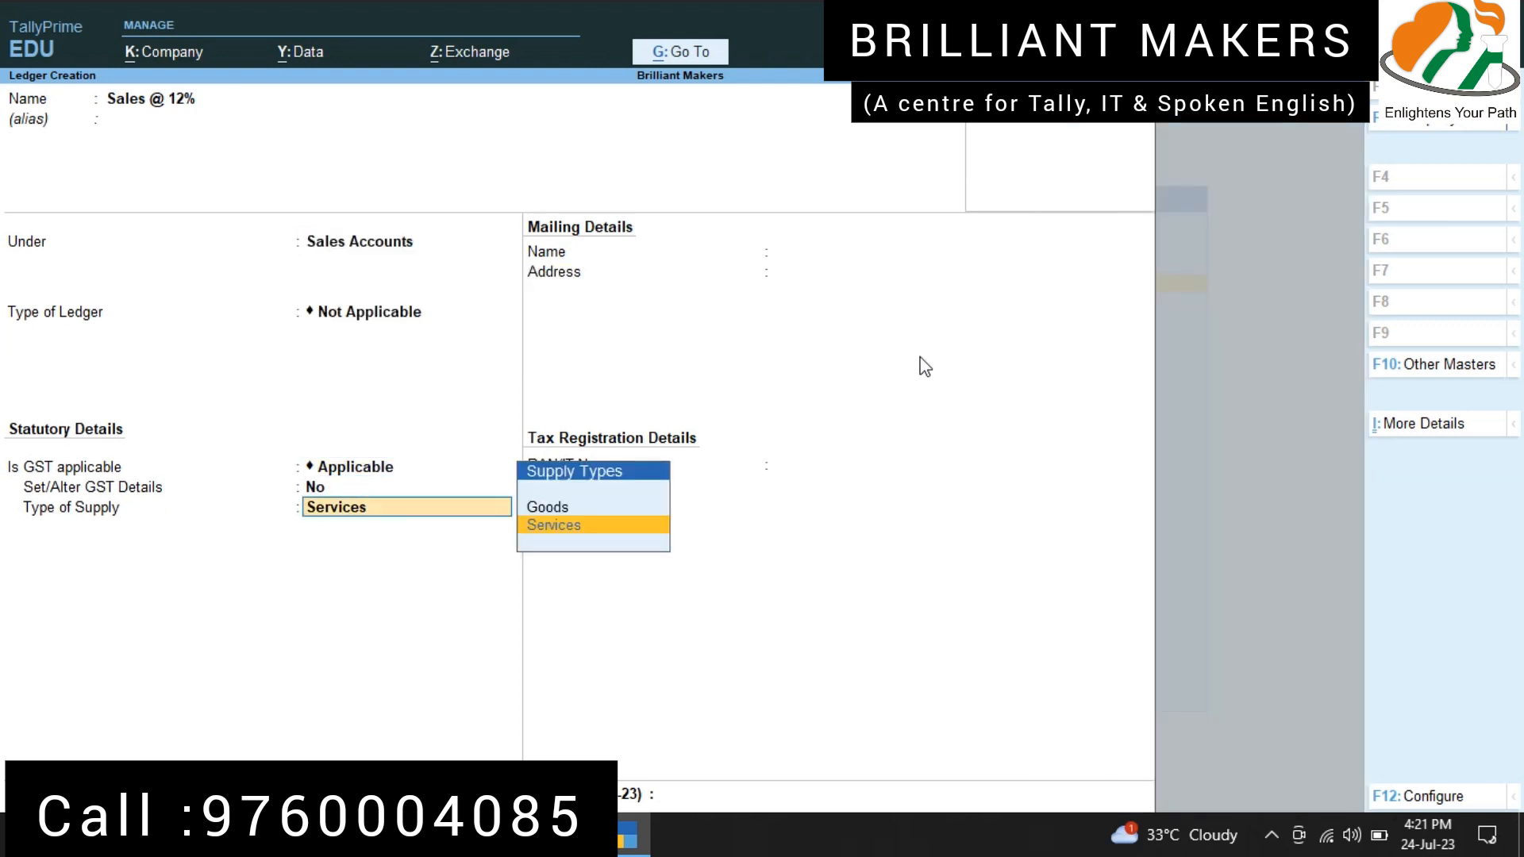
pyautogui.press('Up')
pyautogui.press('Return')
pyautogui.press('Return')
pyautogui.press('Return')
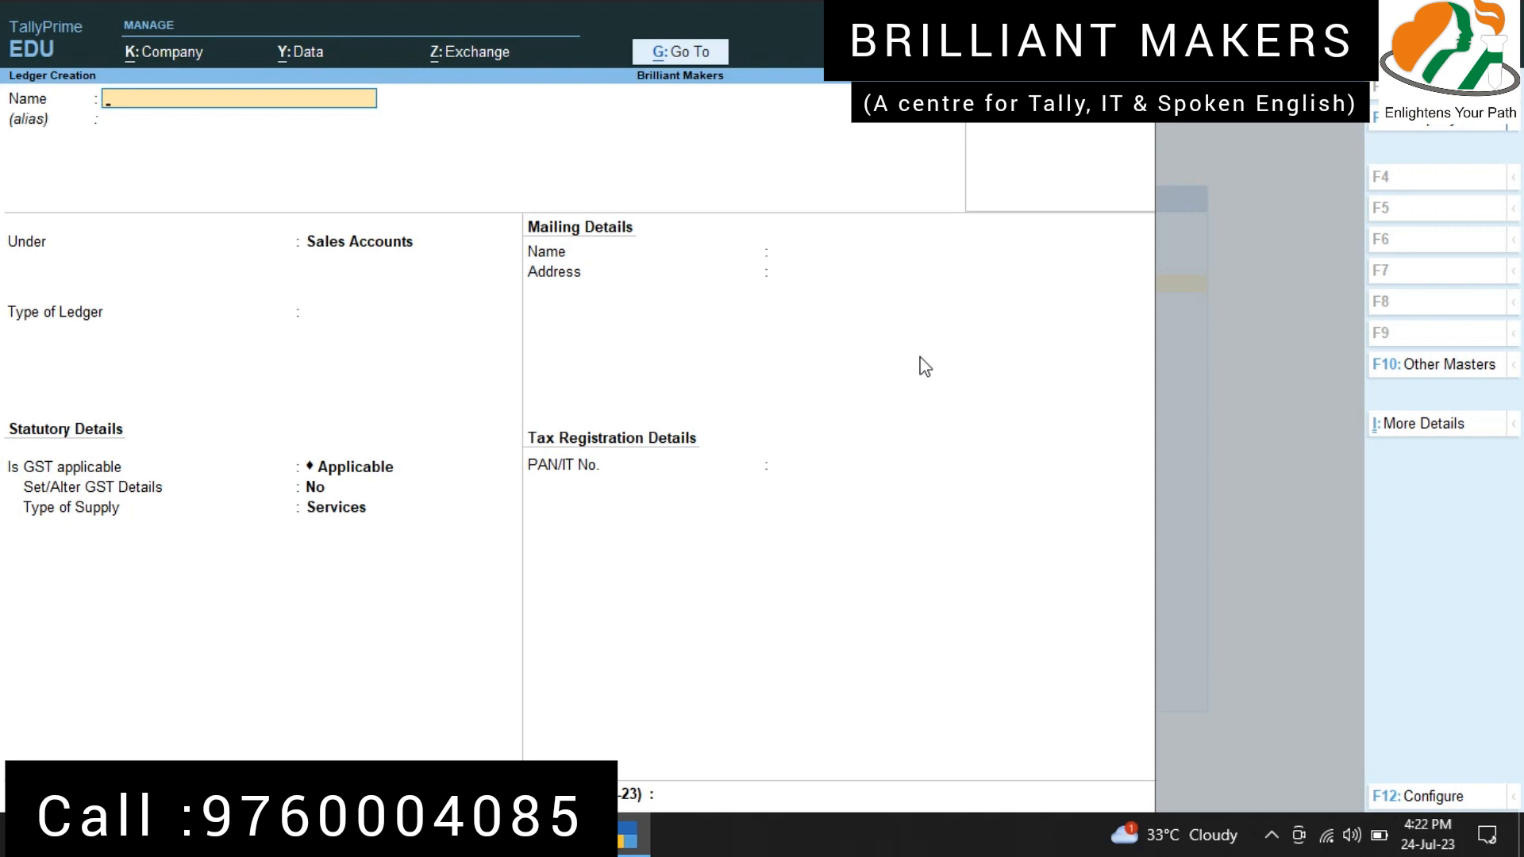
# Step: Name the next ledger "Input CGST @ 2.50%" and place it under the Duties & Taxes group
pyautogui.write('Input CGST @ 2.50%')
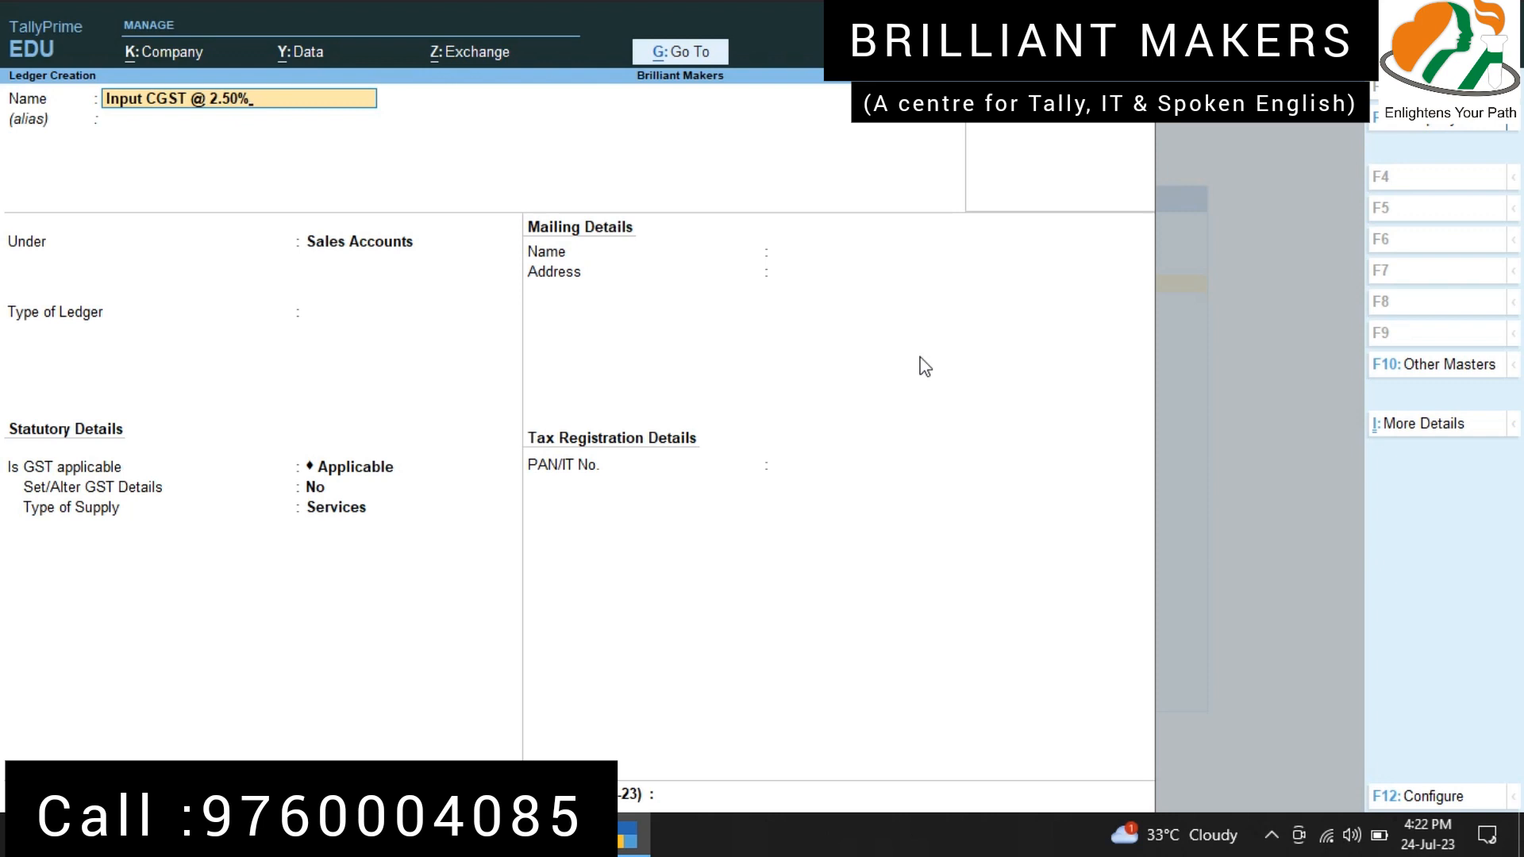
pyautogui.press('Return')
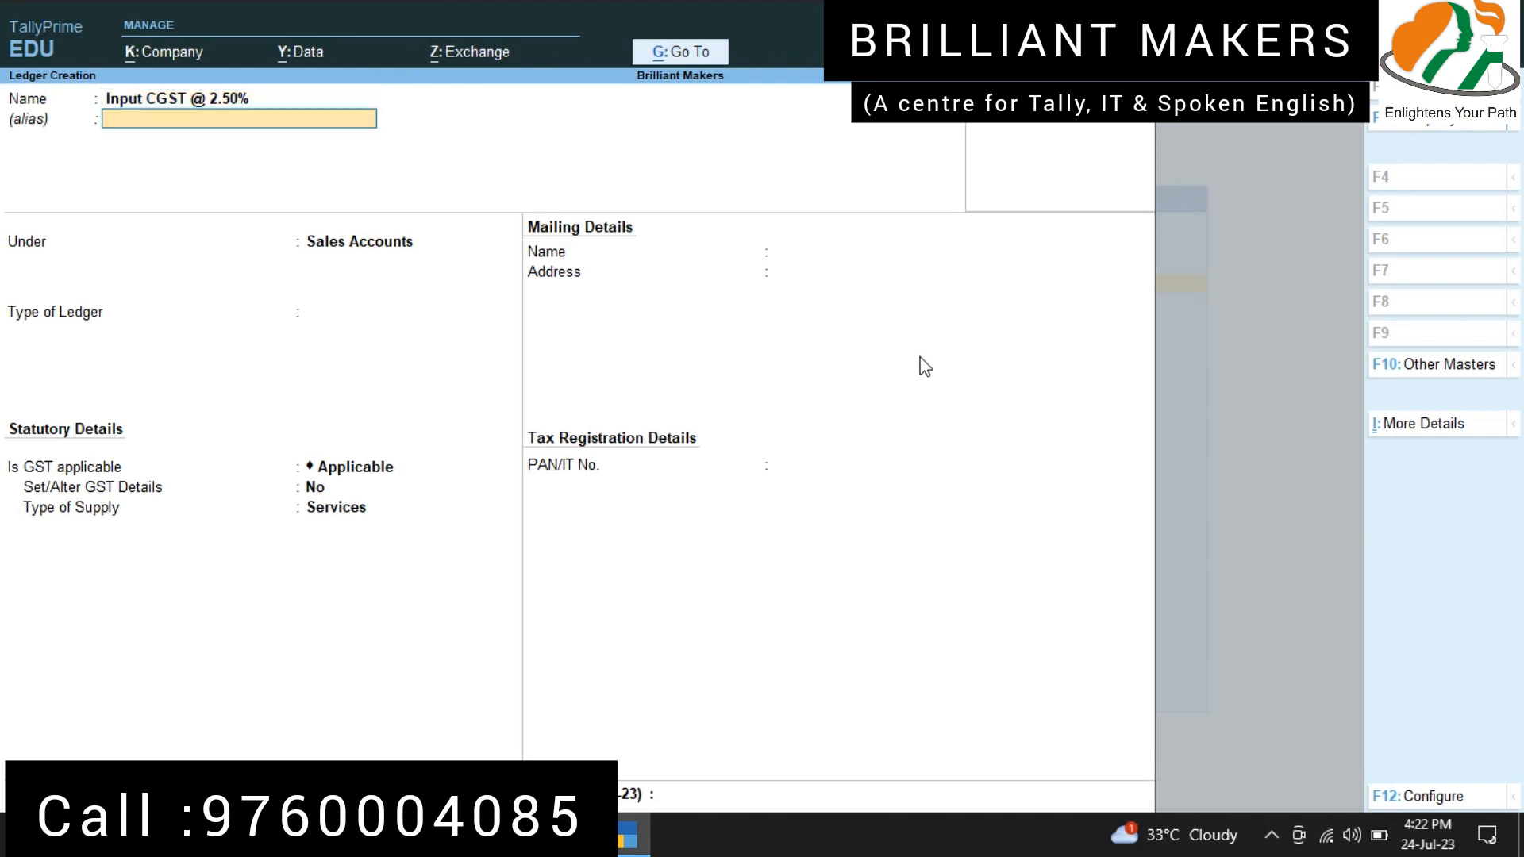
pyautogui.press('Return')
pyautogui.write('Duties')
pyautogui.press('Return')
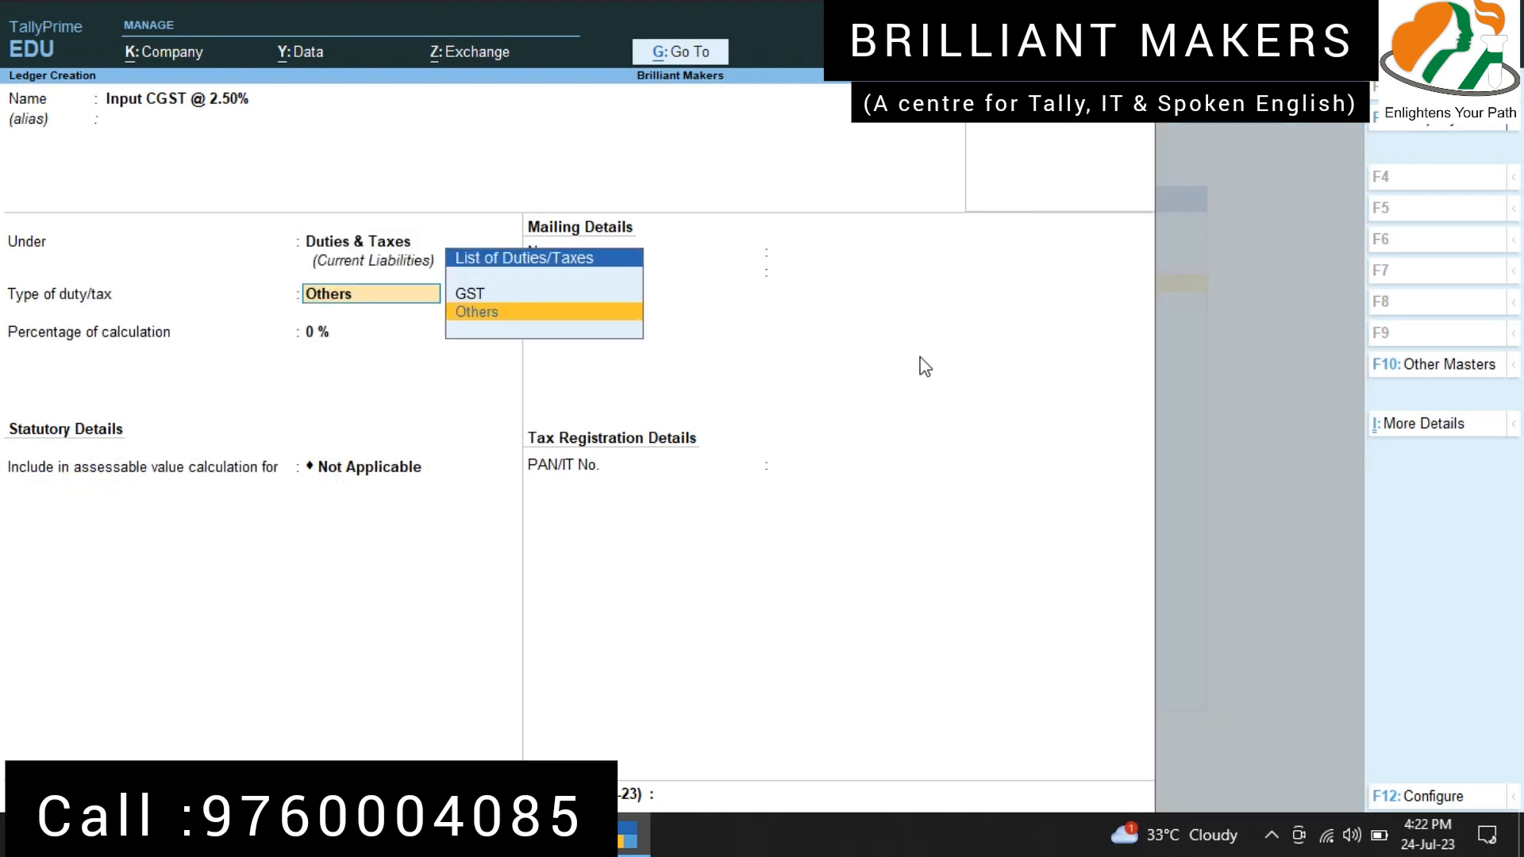
# Step: Set the Input CGST @ 2.50% ledger to duty type GST, Central Tax, at 2.5%, without rounding, and save it
pyautogui.press('Up')
pyautogui.press('Return')
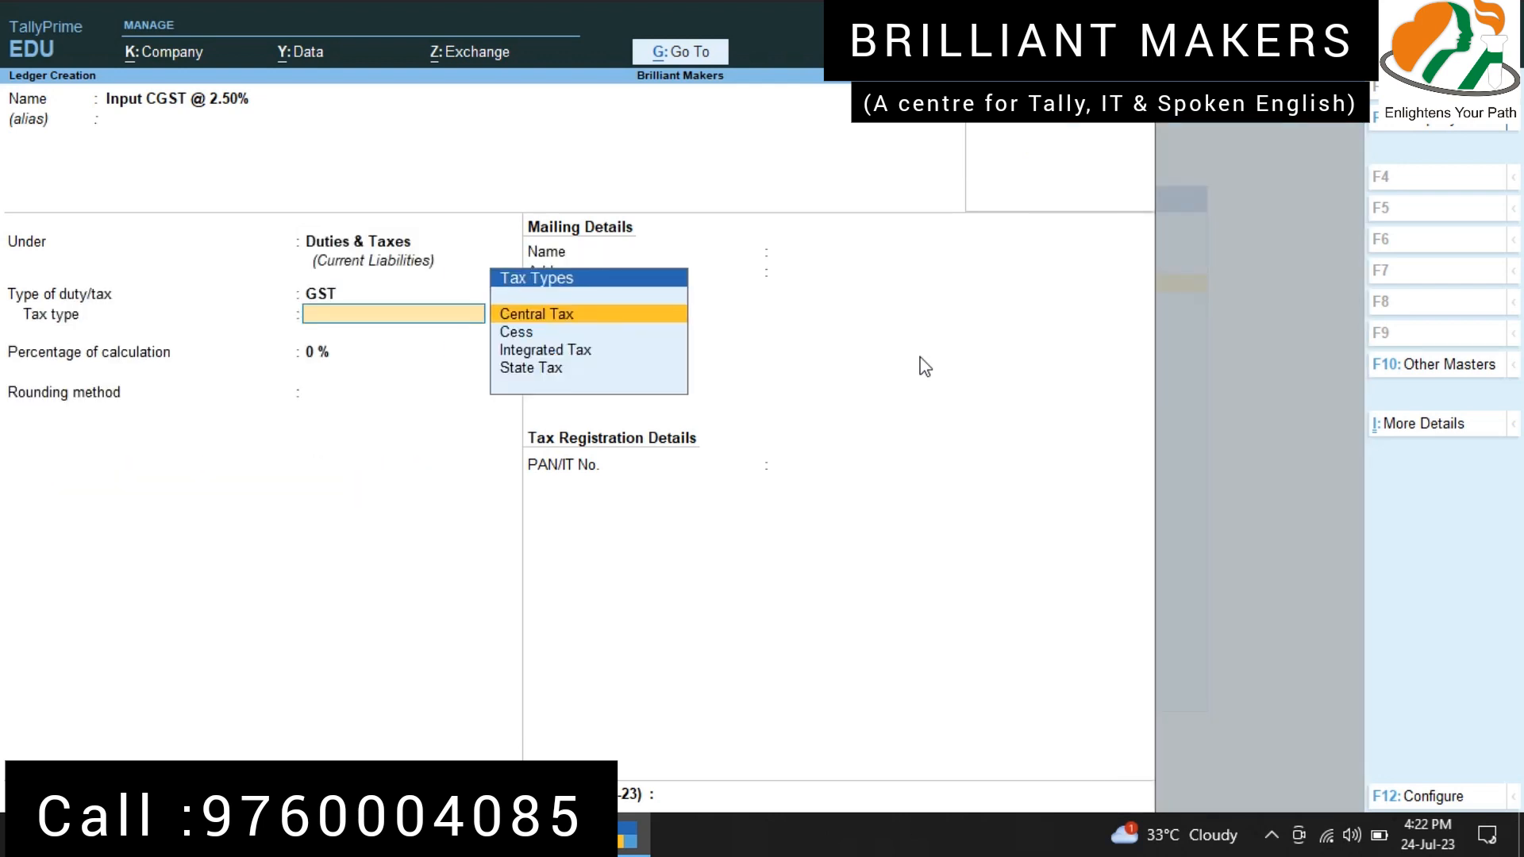
pyautogui.press('Return')
pyautogui.write('2')
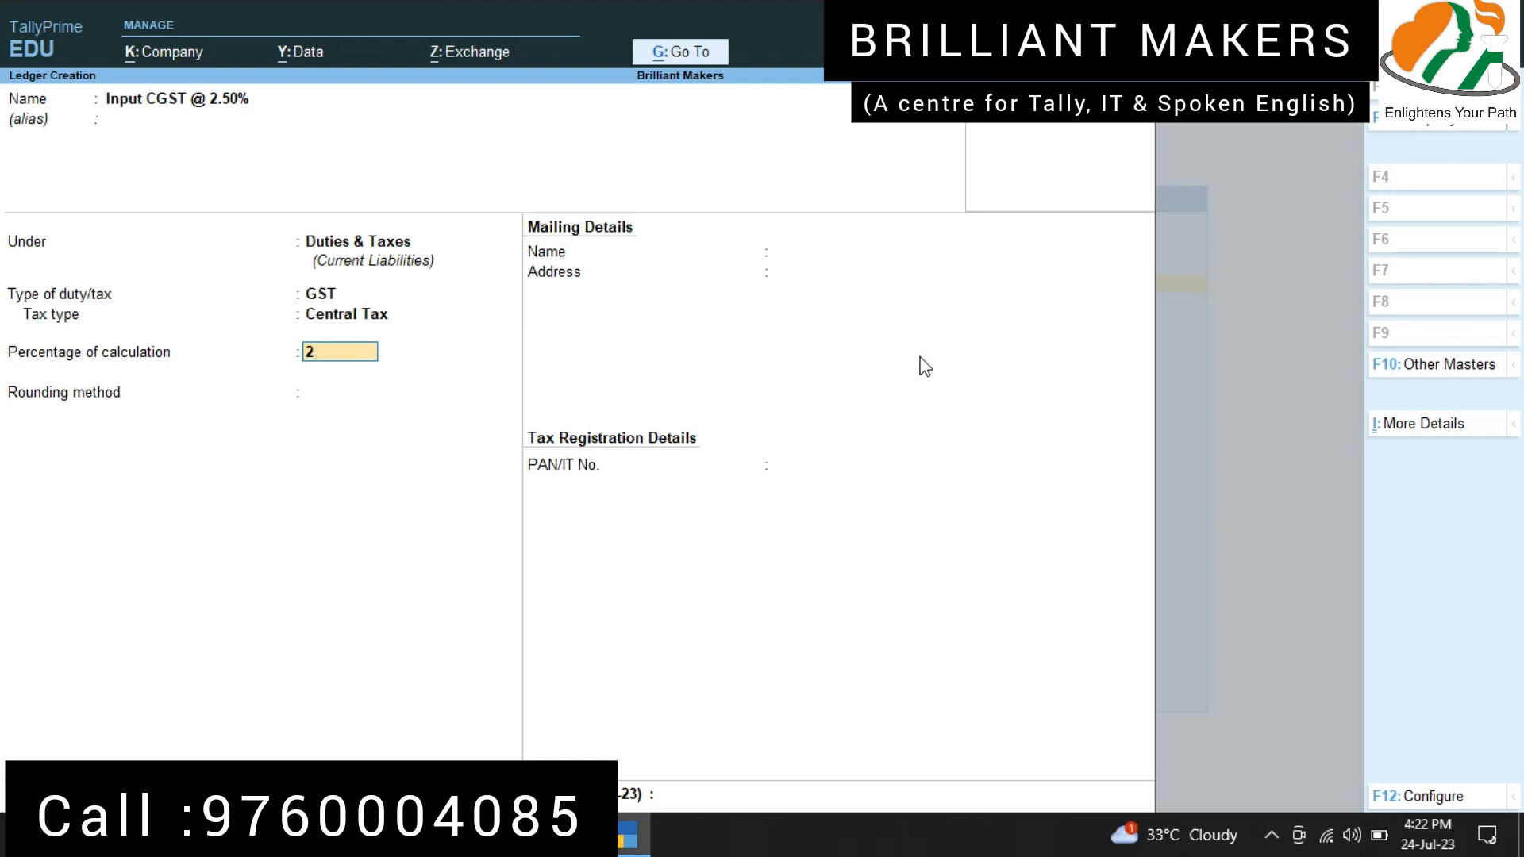
pyautogui.write('.5')
pyautogui.press('Return')
pyautogui.press('Return')
pyautogui.press('Return')
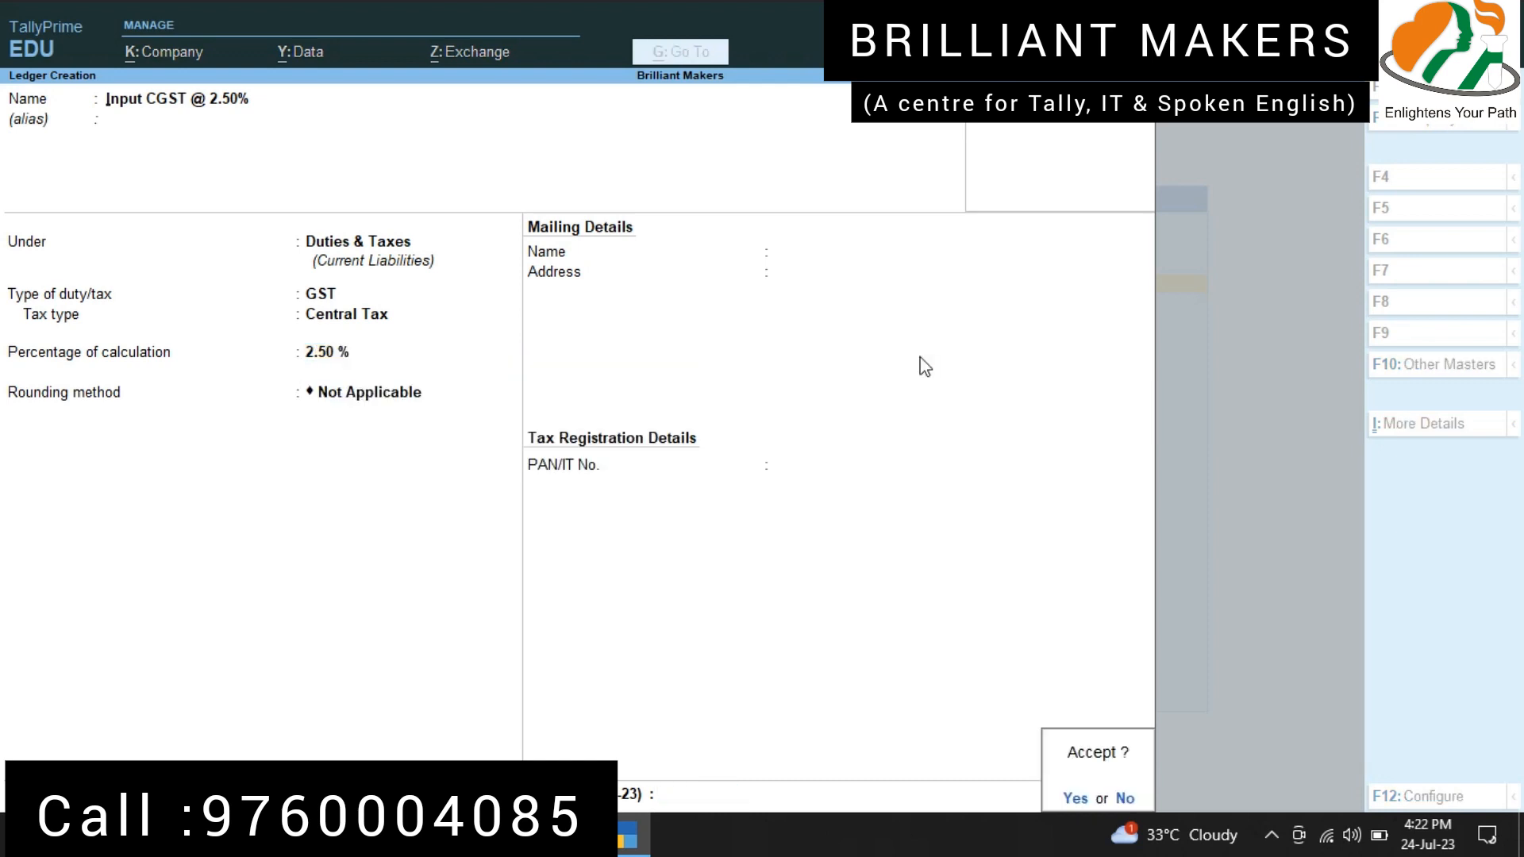
pyautogui.press('Return')
# Step: Name the next ledger "Input SGST @ 2.50%" and keep it under the Duties & Taxes group
pyautogui.write('Input SGSTR @')
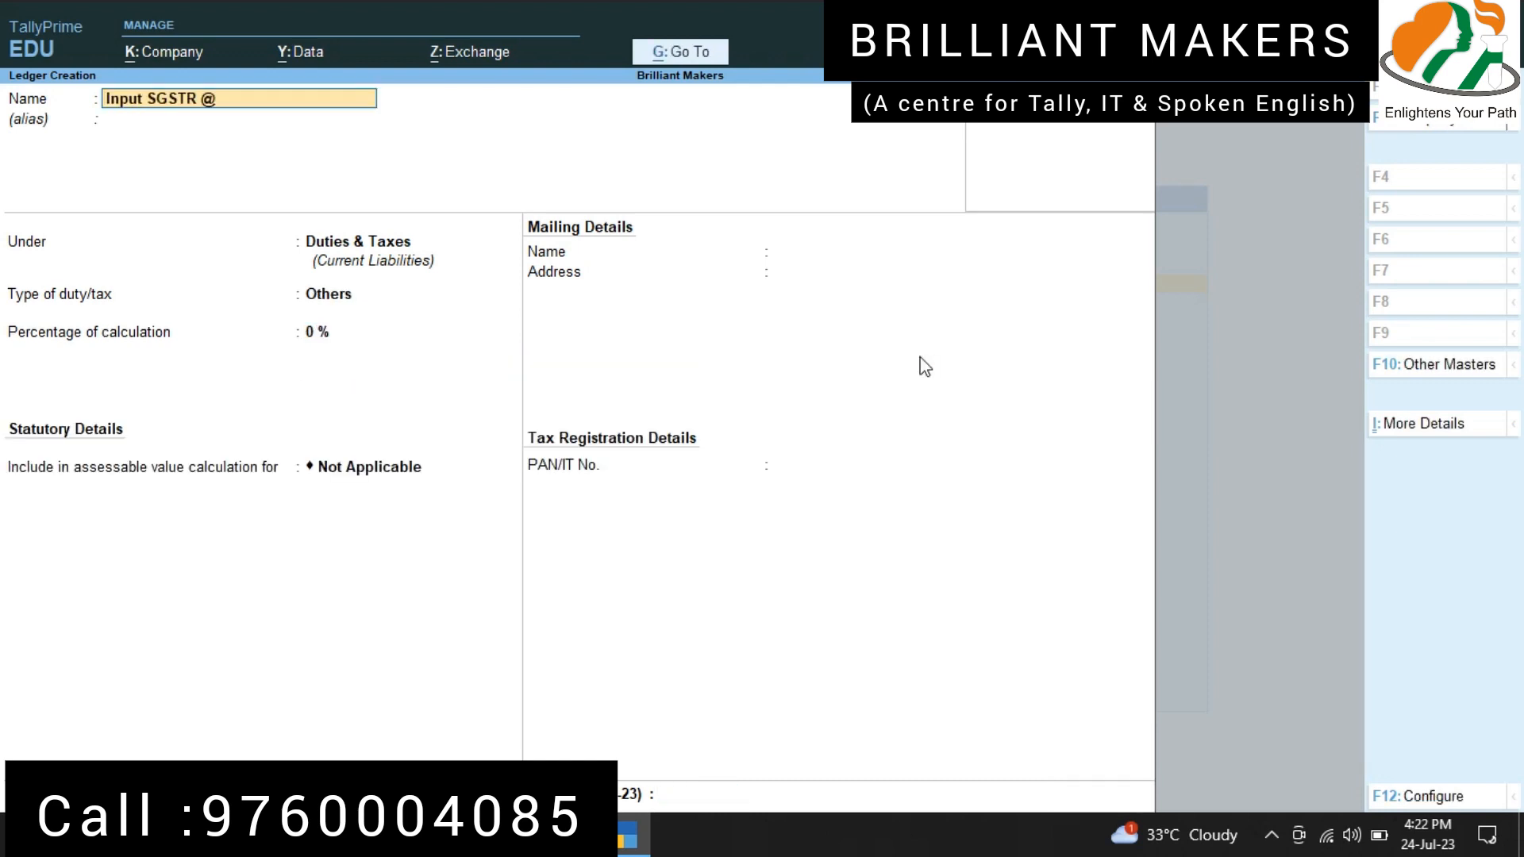
pyautogui.press('BackSpace')
pyautogui.press('BackSpace')
pyautogui.press('BackSpace')
pyautogui.write('@ 2.50%')
pyautogui.press('Return')
# Step: Set the Input SGST @ 2.50% ledger to duty type GST, State Tax, at 2.50%, and save it
pyautogui.press('Return')
pyautogui.press('Return')
pyautogui.press('Return')
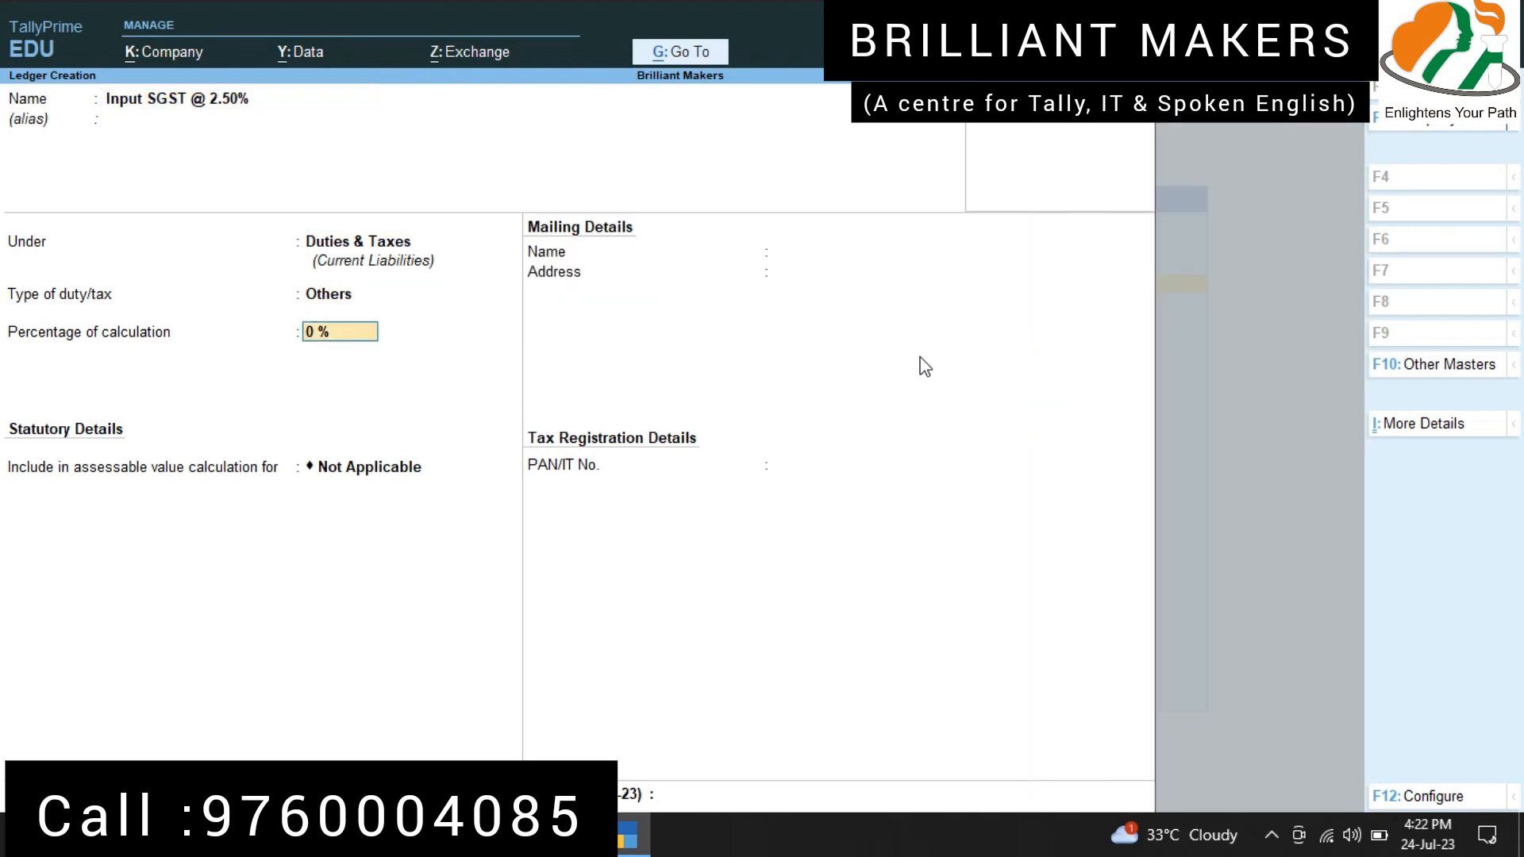
pyautogui.press('BackSpace')
pyautogui.press('Return')
pyautogui.press('BackSpace')
pyautogui.press('Up')
pyautogui.press('Return')
pyautogui.press('Down')
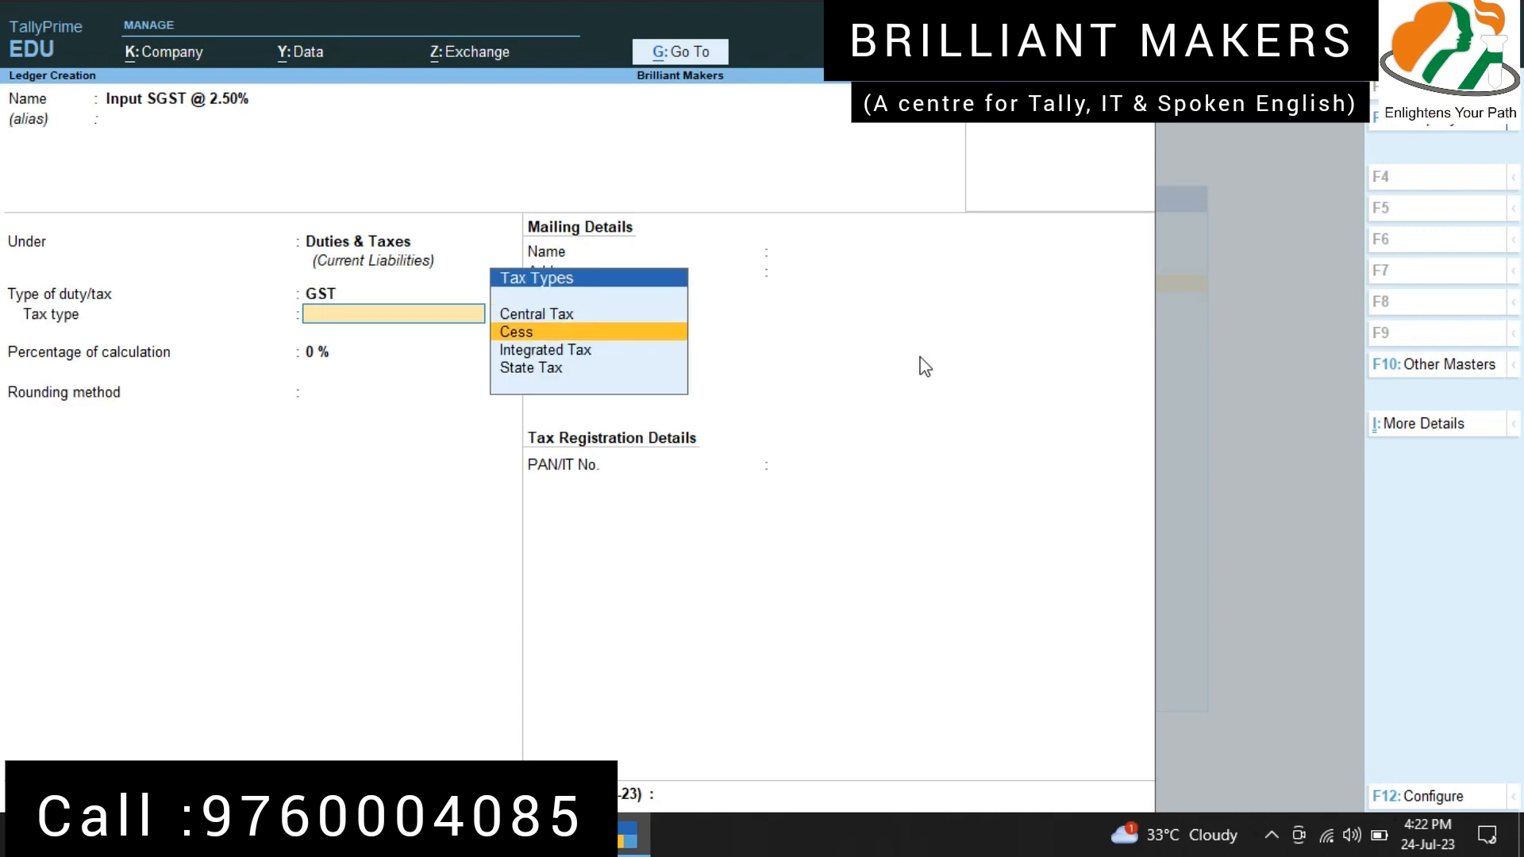
pyautogui.press('Down')
pyautogui.press('Down')
pyautogui.press('Return')
pyautogui.write('2.5')
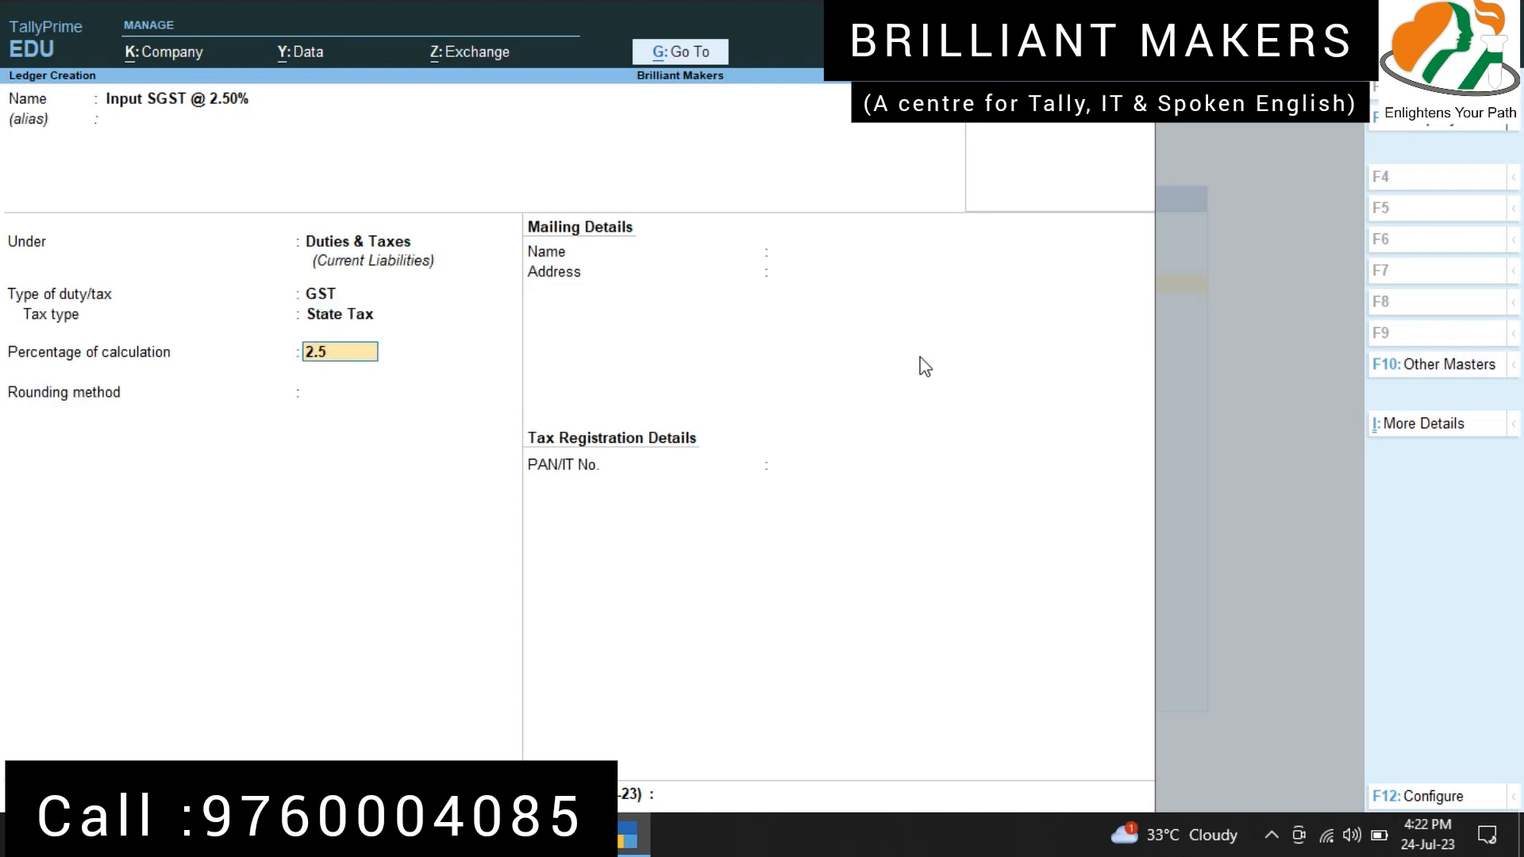
pyautogui.write('0')
pyautogui.press('Return')
pyautogui.hotkey('ctrl', 'a')
# Step: Name the next ledger "Input CGST @ 6%" and keep it under the Duties & Taxes group
pyautogui.write('In')
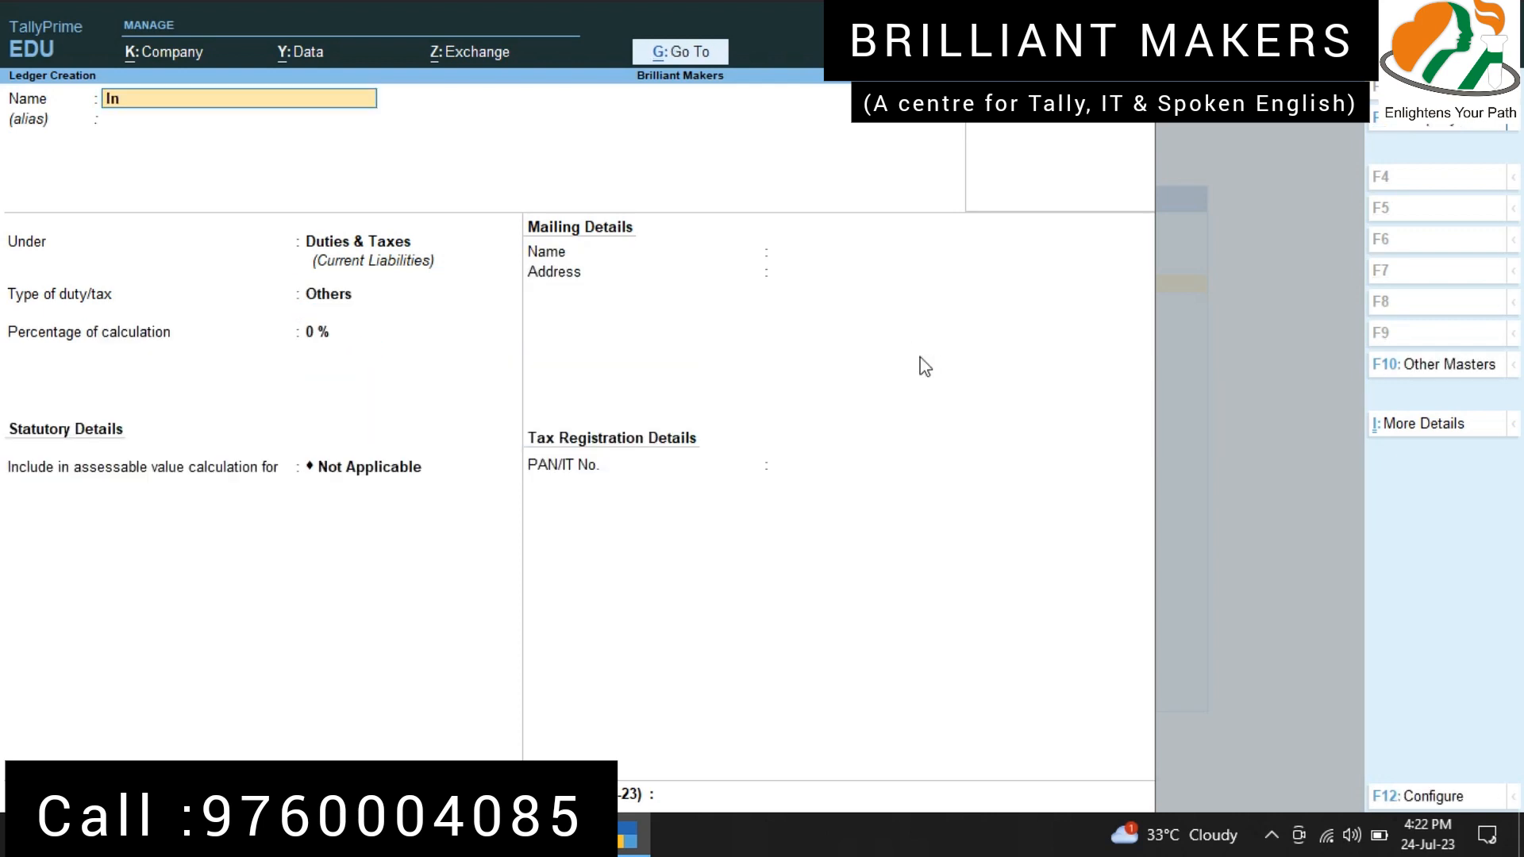
pyautogui.write('put CGST @ 6%')
pyautogui.press('Return')
# Step: Set the Input CGST @ 6% ledger to duty type GST, Central Tax, at 6%, and save it
pyautogui.press('Return')
pyautogui.press('Up')
pyautogui.press('Return')
pyautogui.press('Down')
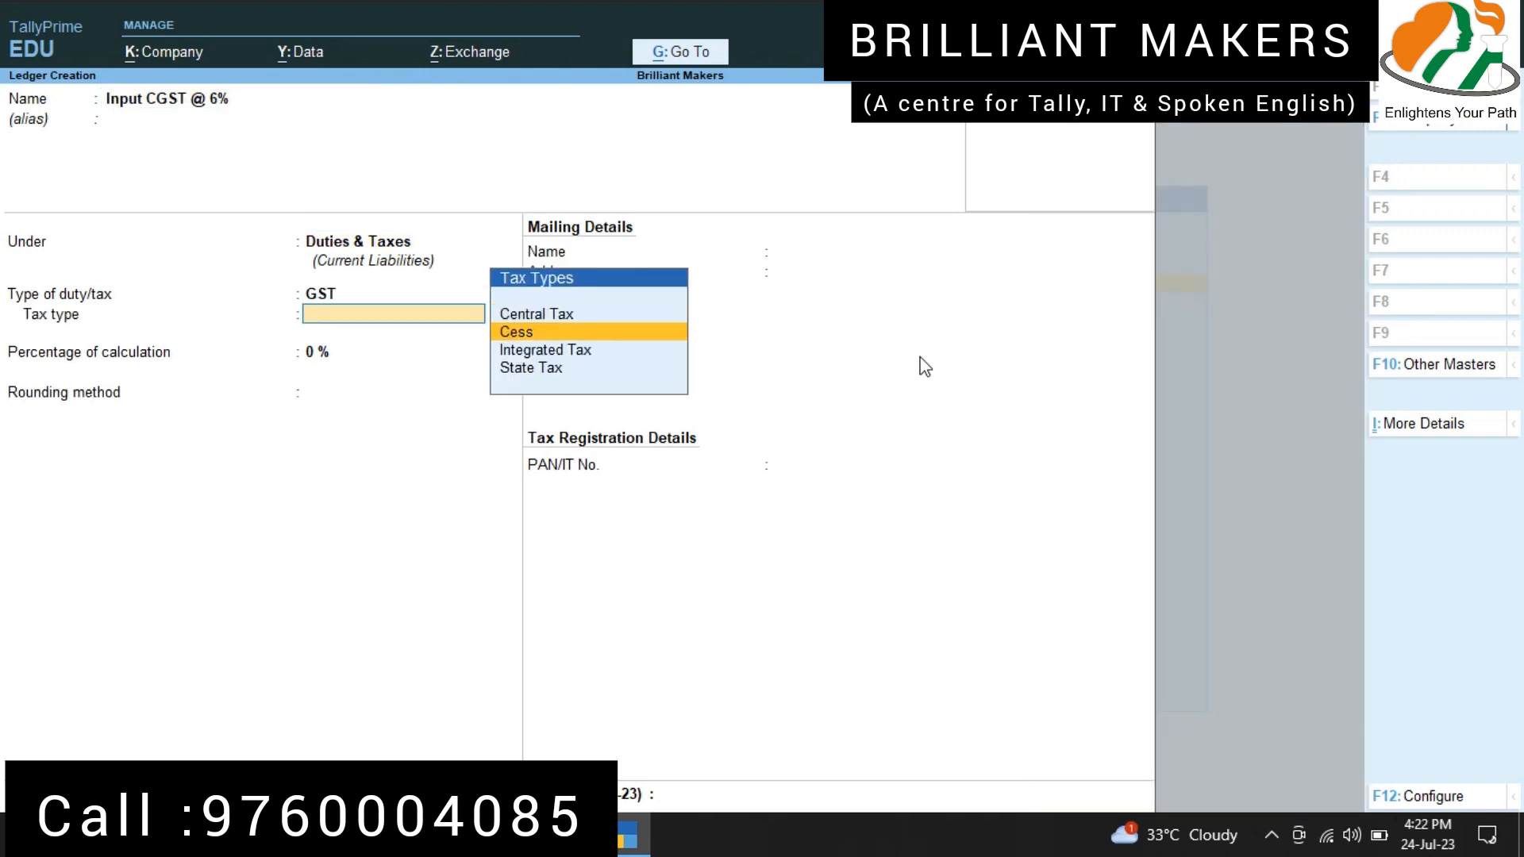
pyautogui.press('Up')
pyautogui.press('Return')
pyautogui.write('6')
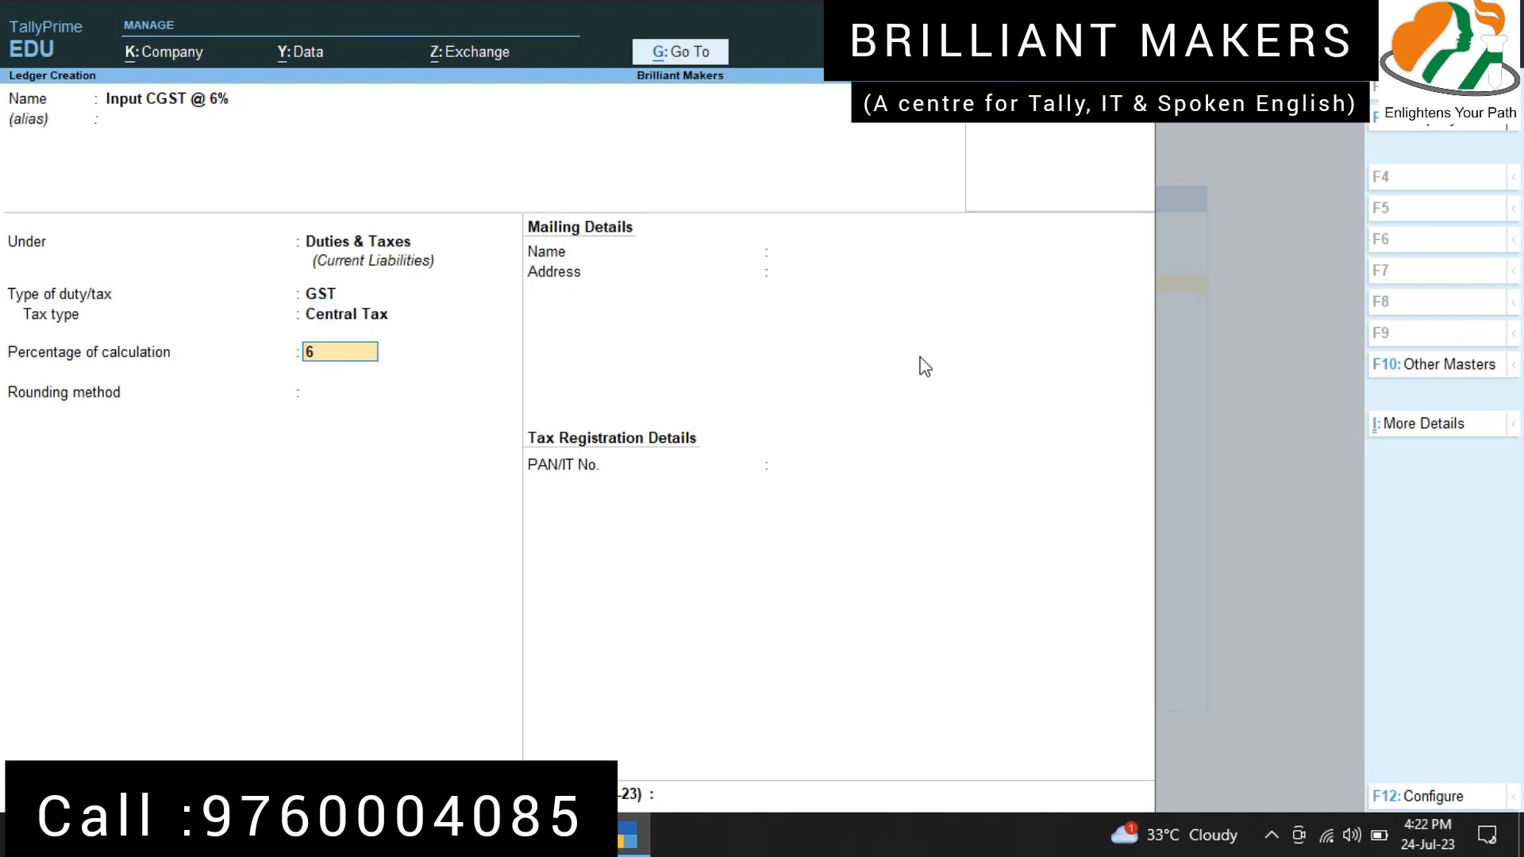
pyautogui.press('Return')
pyautogui.press('Return')
# Step: Name the next ledger "Input SGST @ 6%" and keep it under the Duties & Taxes group
pyautogui.write('Input SG')
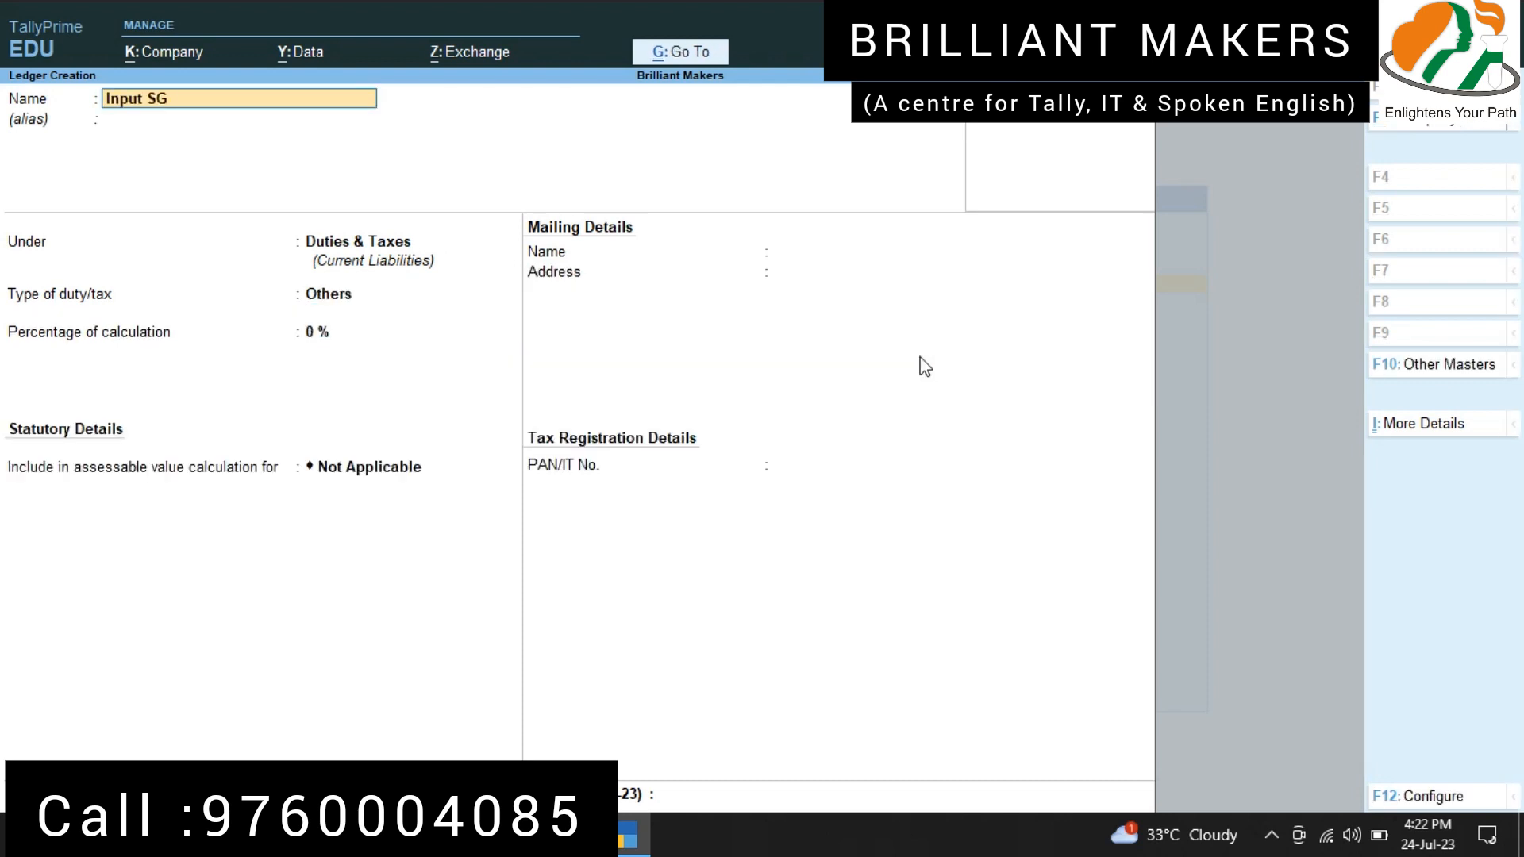
pyautogui.write('ST @ 6%')
pyautogui.press('Return')
# Step: Set the Input SGST @ 6% ledger to duty type GST, State Tax, at 6%, without rounding, and save it
pyautogui.press('Return')
pyautogui.press('Return')
pyautogui.press('Up')
pyautogui.press('Return')
pyautogui.press('Down')
pyautogui.press('Down')
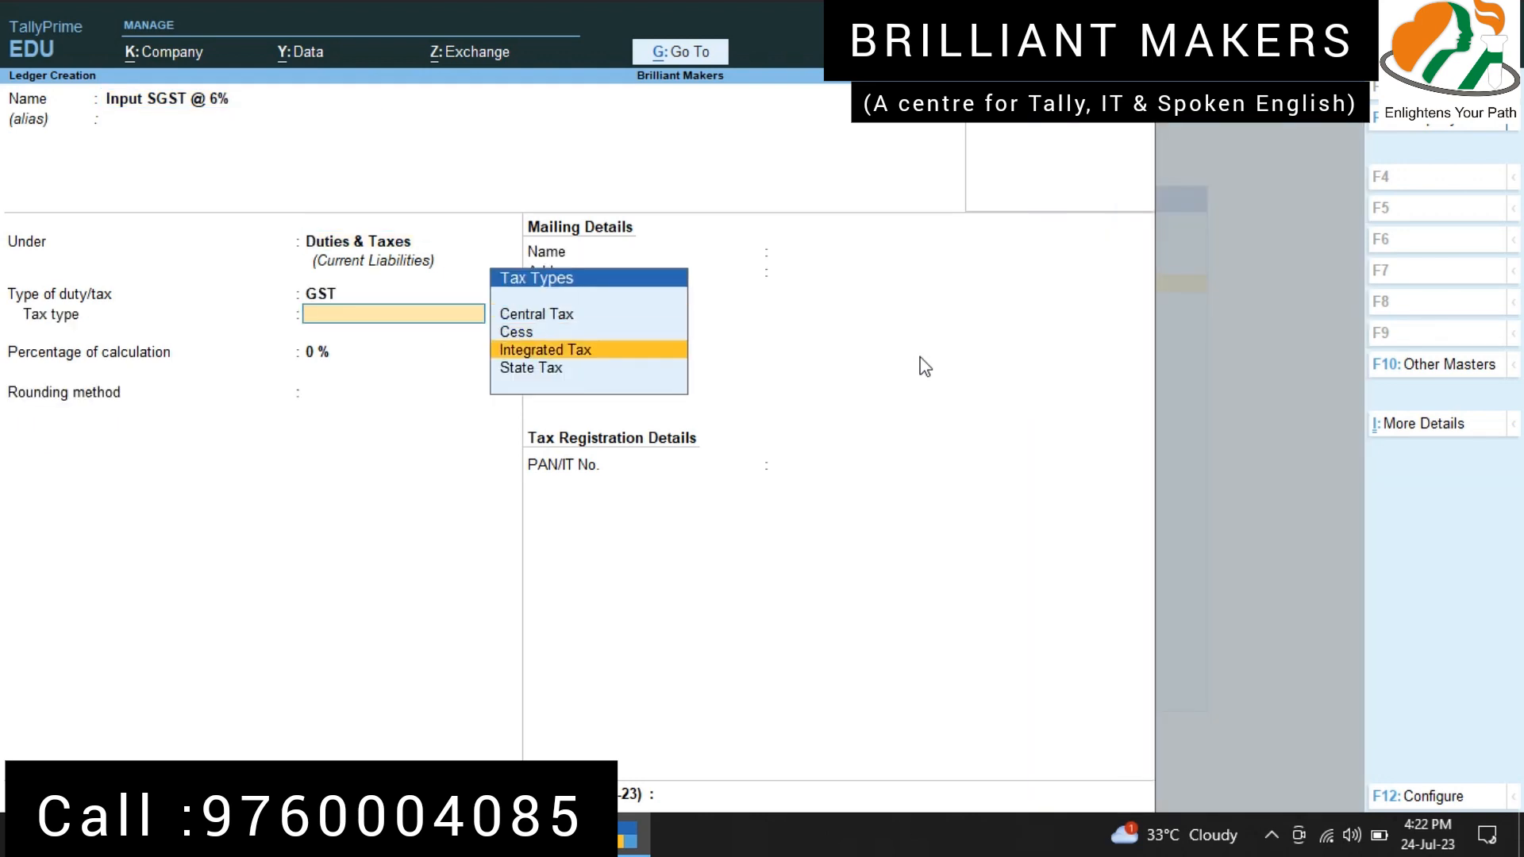
pyautogui.press('Down')
pyautogui.press('Return')
pyautogui.write('6')
pyautogui.press('Return')
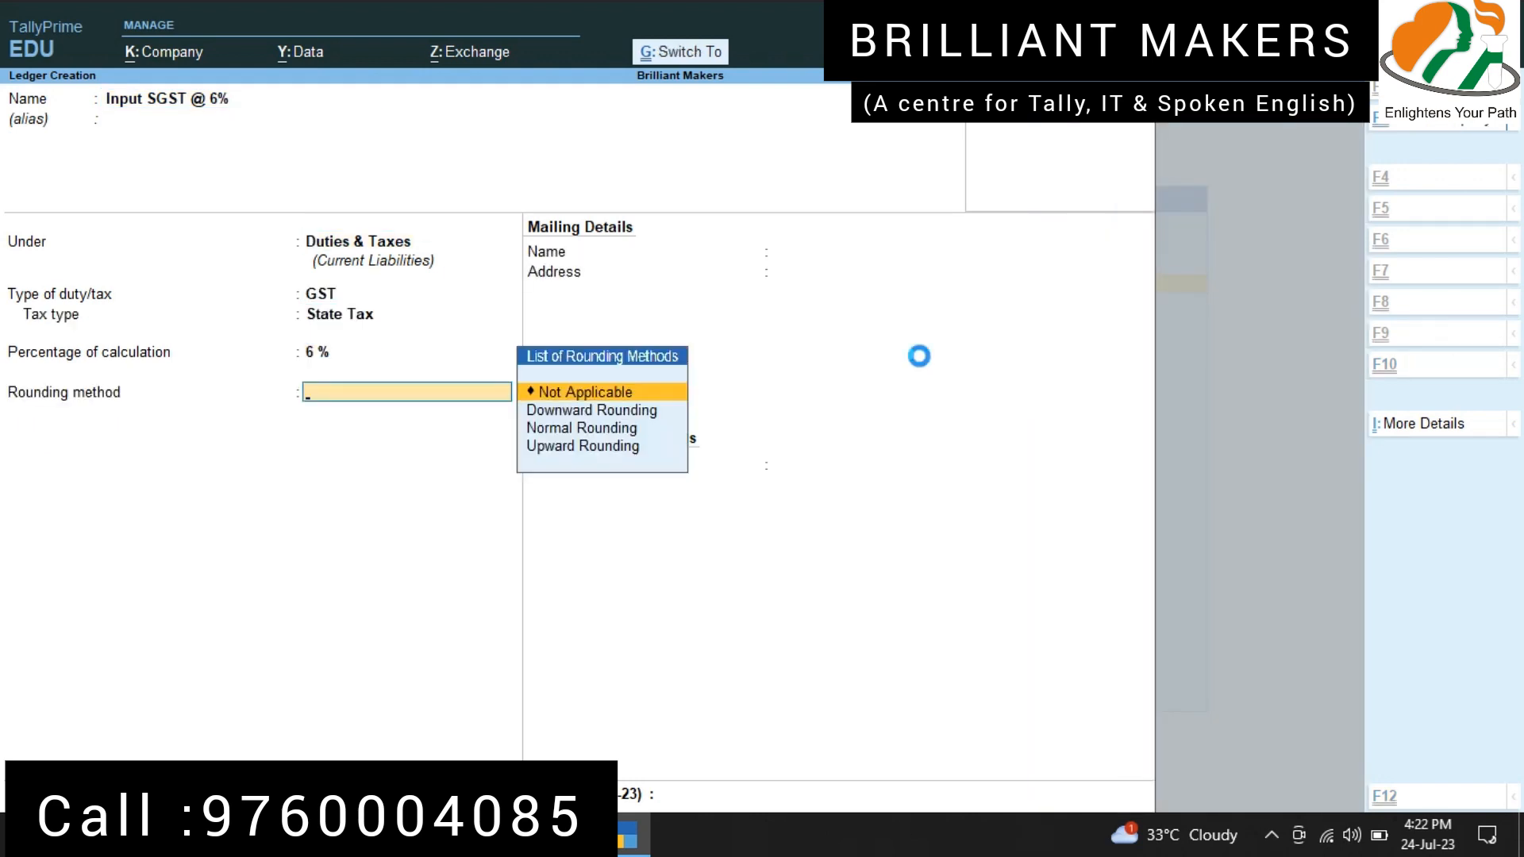
pyautogui.press('Return')
pyautogui.hotkey('ctrl', 'a')
# Step: Name the next ledger "Output SGST @ 2.50%" and place it under the Duties & Taxes group
pyautogui.write('Output SGST @')
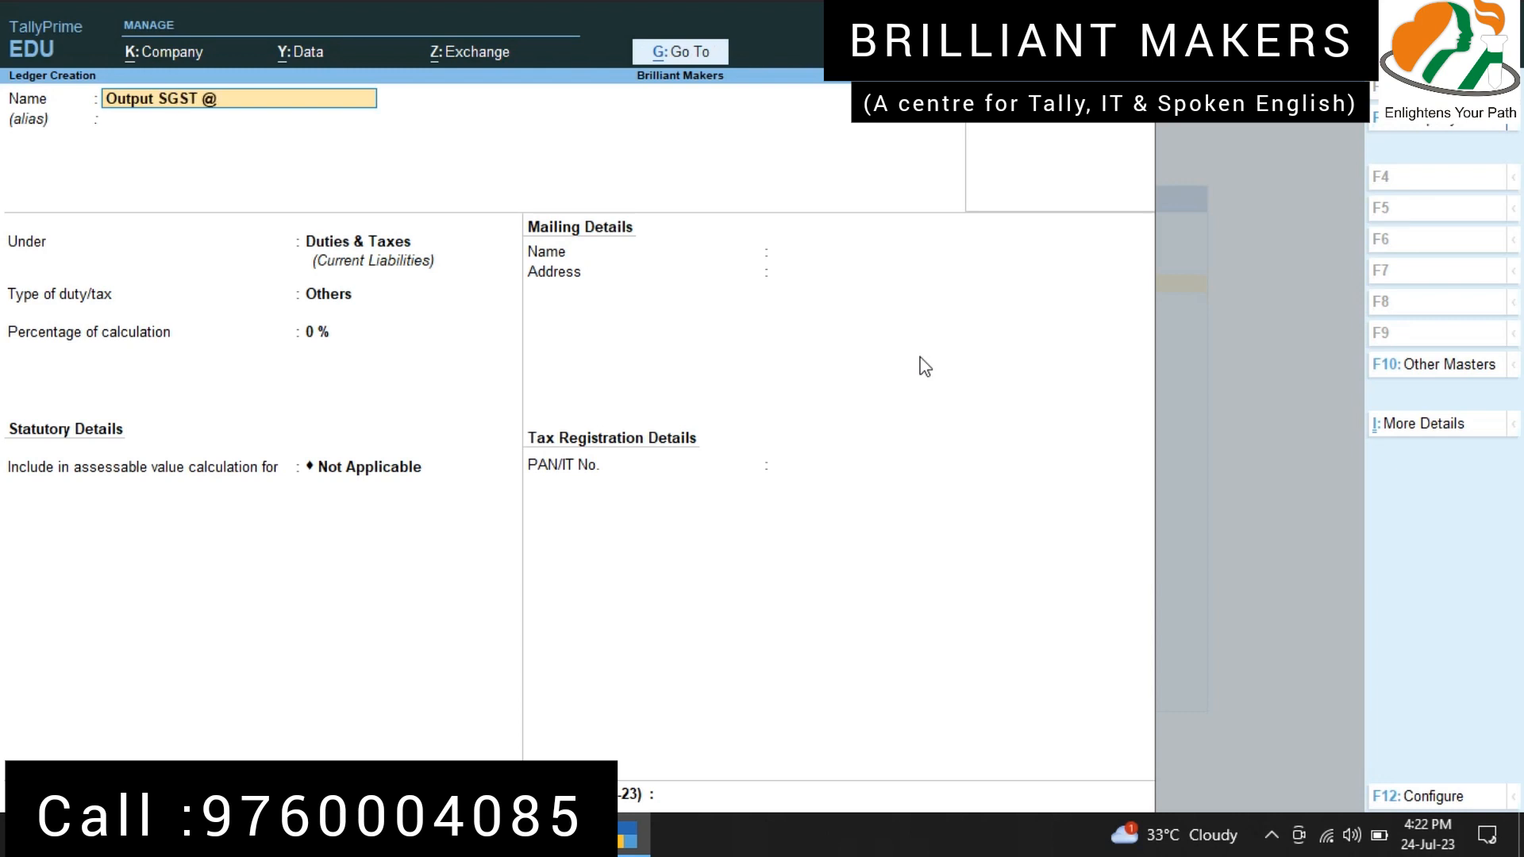
pyautogui.write(' 2.50%')
pyautogui.press('Return')
pyautogui.press('Return')
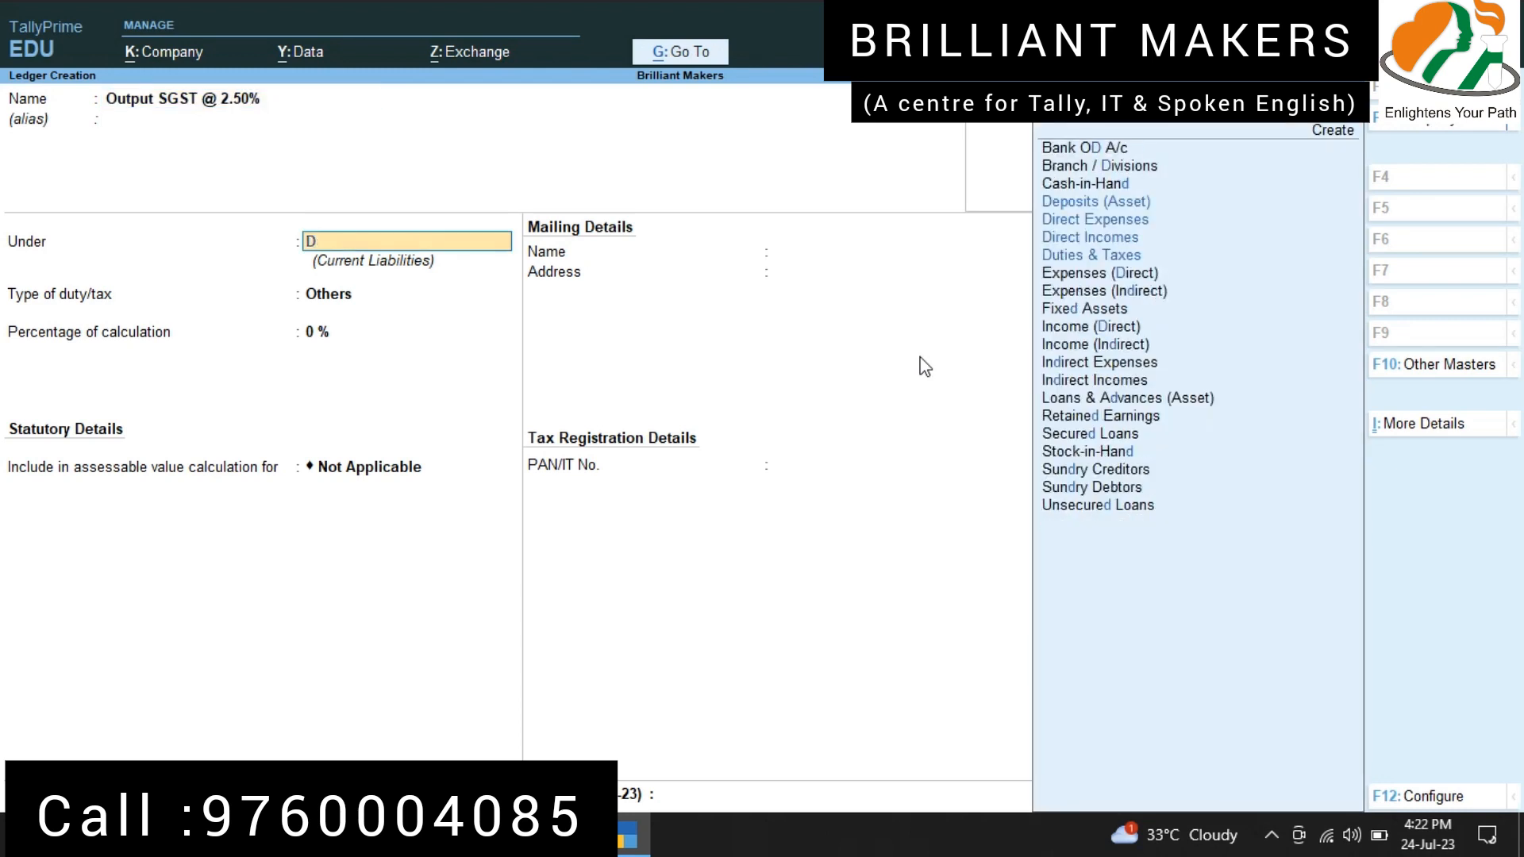
pyautogui.write('duties')
pyautogui.press('Return')
# Step: Set the Output SGST @ 2.50% ledger to duty type GST, State Tax, at 2.50%, without rounding, and save it
pyautogui.press('Return')
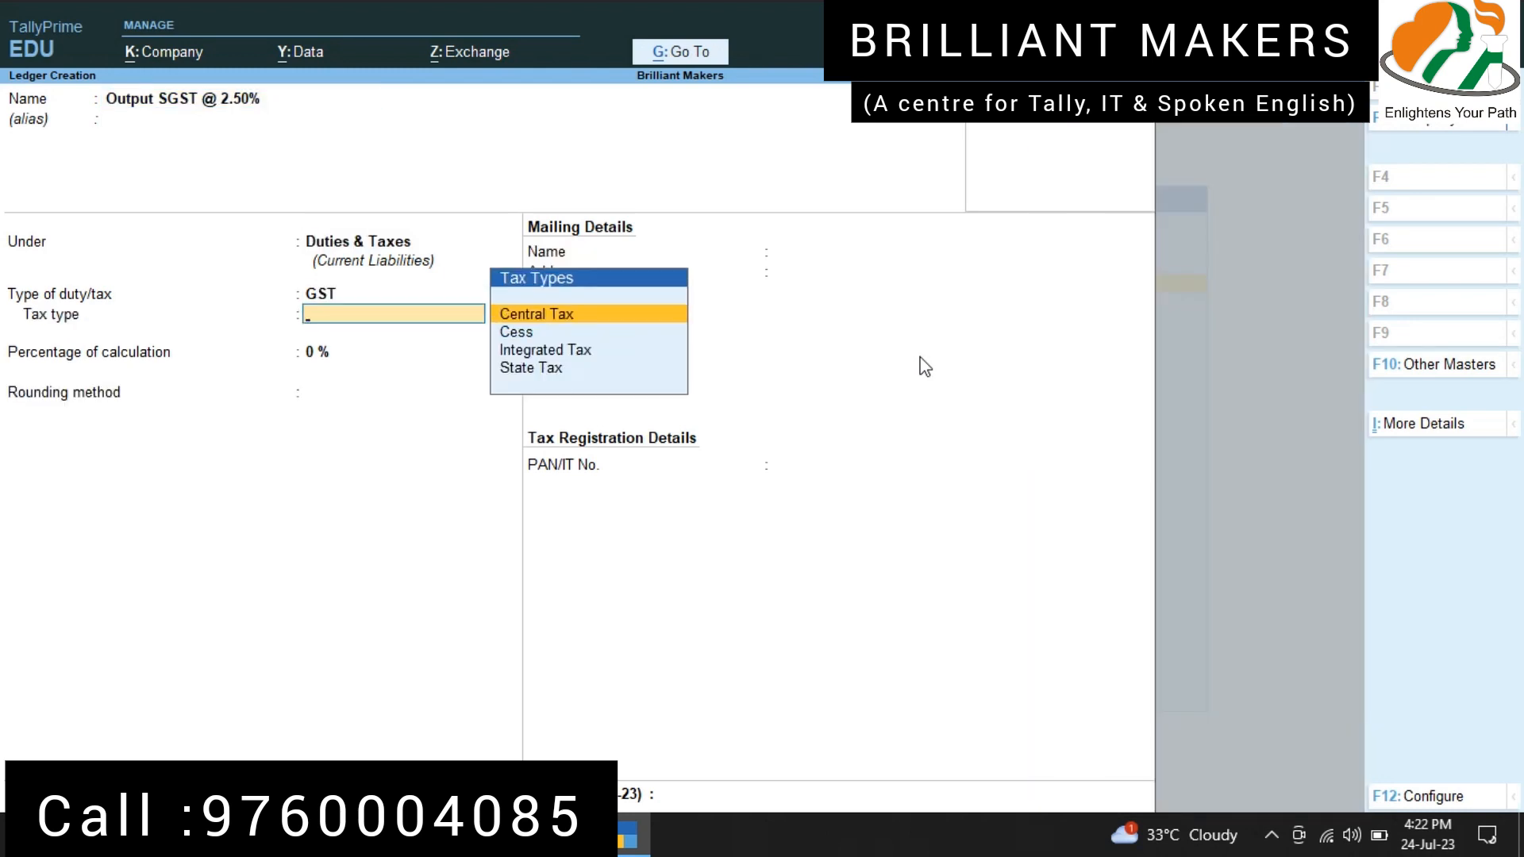
pyautogui.press('Down')
pyautogui.press('Down')
pyautogui.press('Down')
pyautogui.press('Return')
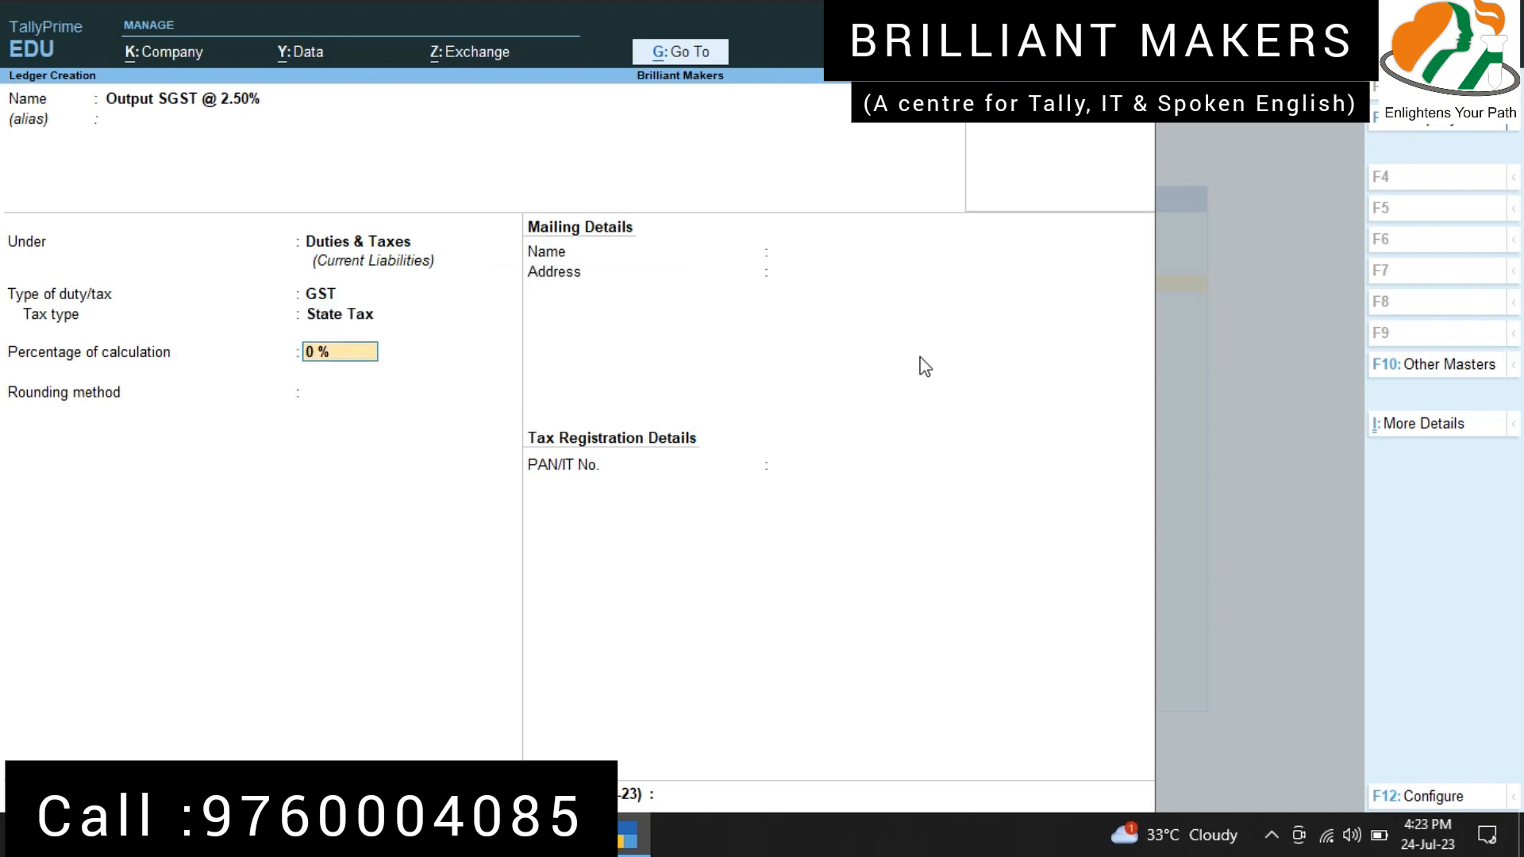
pyautogui.write('2.50')
pyautogui.press('Return')
pyautogui.press('Return')
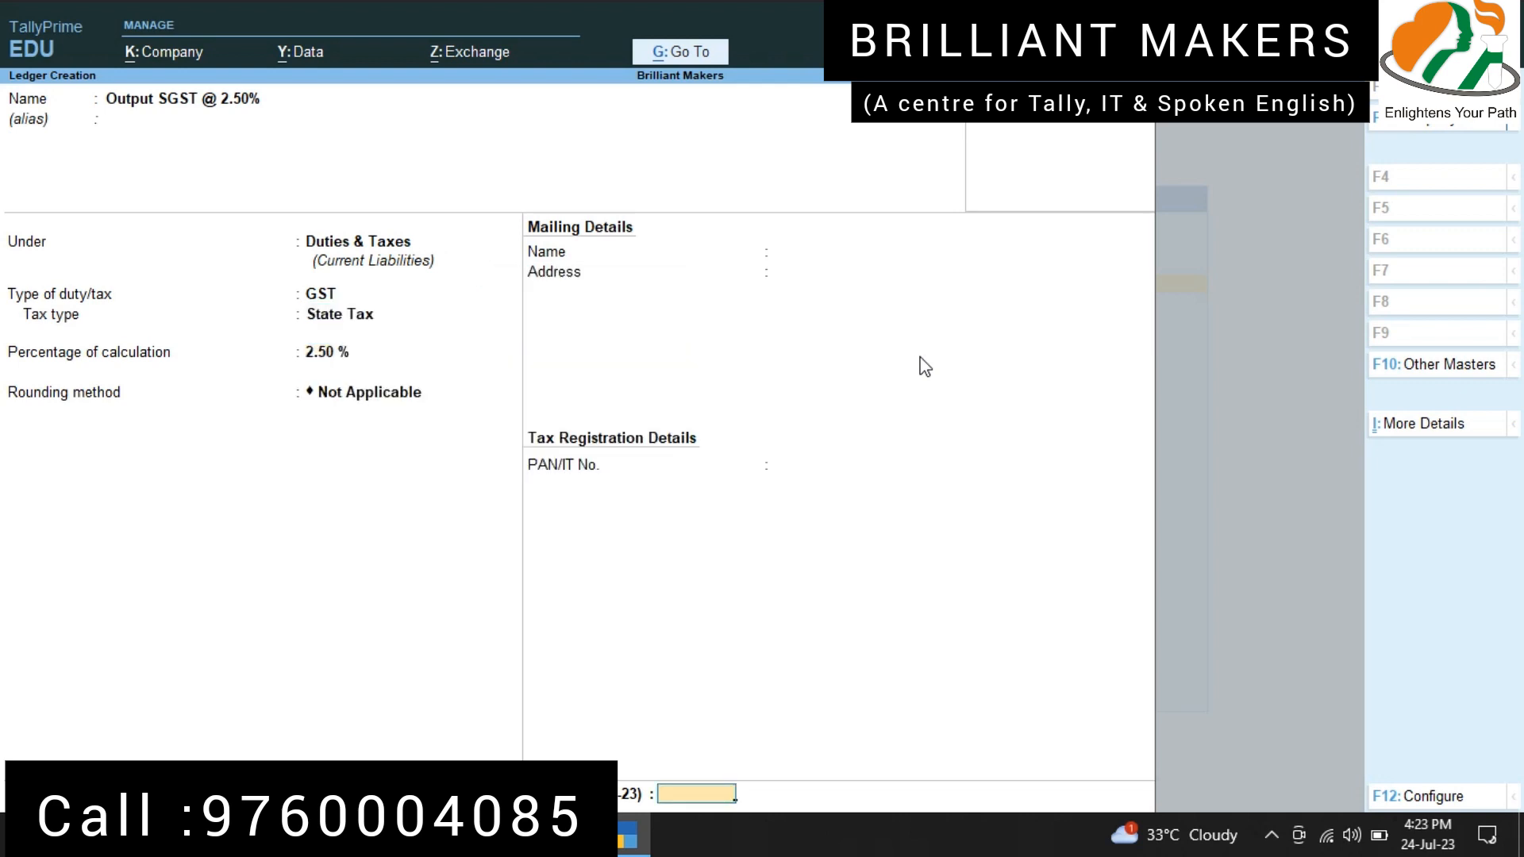
pyautogui.press('Return')
pyautogui.press('Return')
# Step: Name the next ledger "Output CGST @ 2.50%" and keep it under the Duties & Taxes group
pyautogui.write('Output SG')
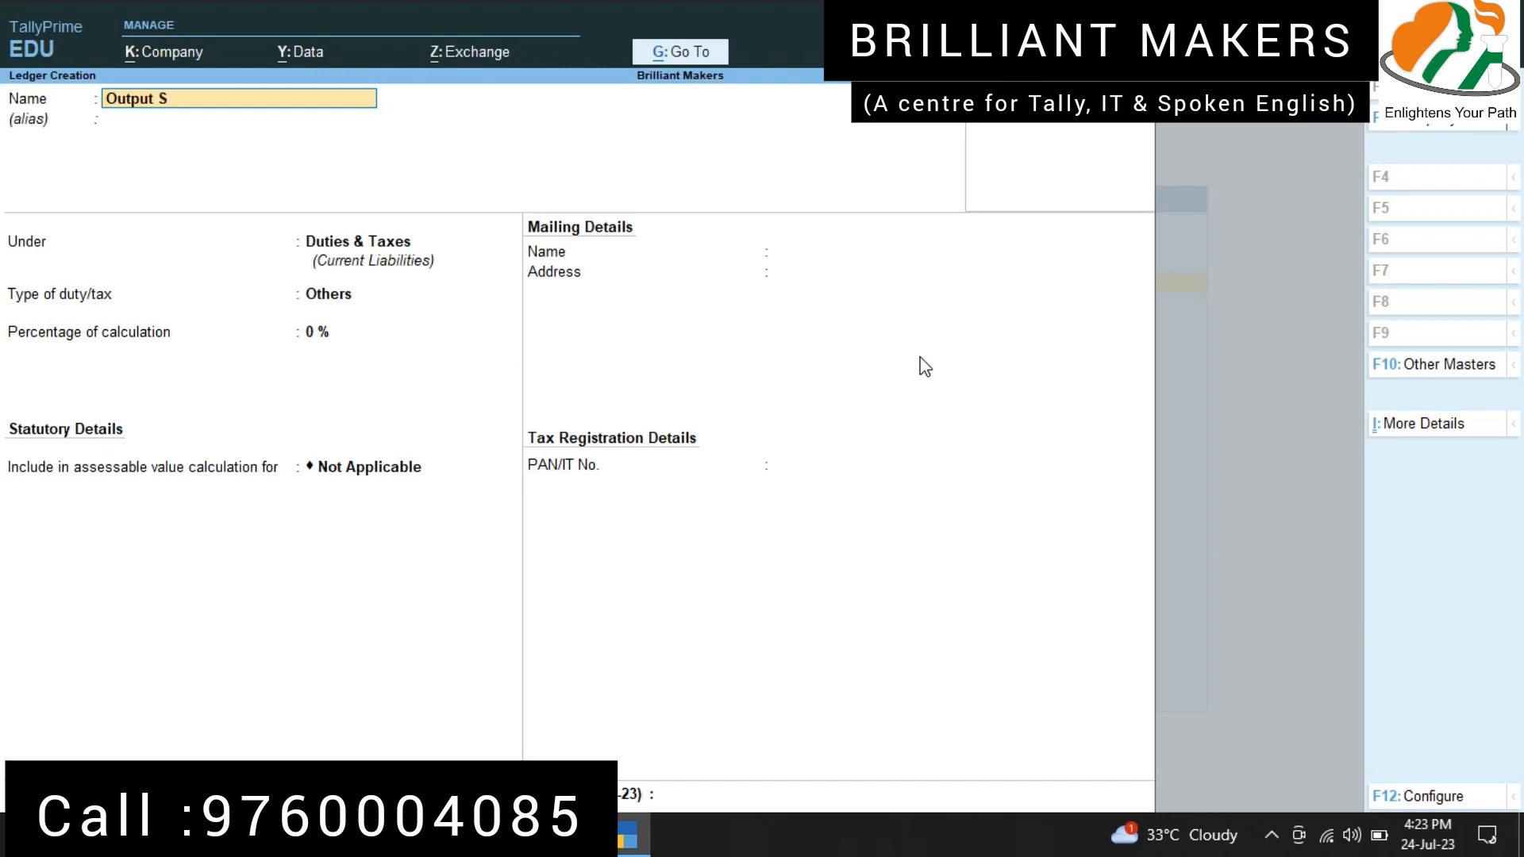
pyautogui.press('BackSpace')
pyautogui.press('BackSpace')
pyautogui.write('CGT')
pyautogui.press('BackSpace')
pyautogui.write('ST @ 2.50%')
pyautogui.press('Return')
# Step: Set the Output CGST @ 2.50% ledger to duty type GST, Central Tax, at 2.50%, without rounding, and save it
pyautogui.press('Return')
pyautogui.press('Up')
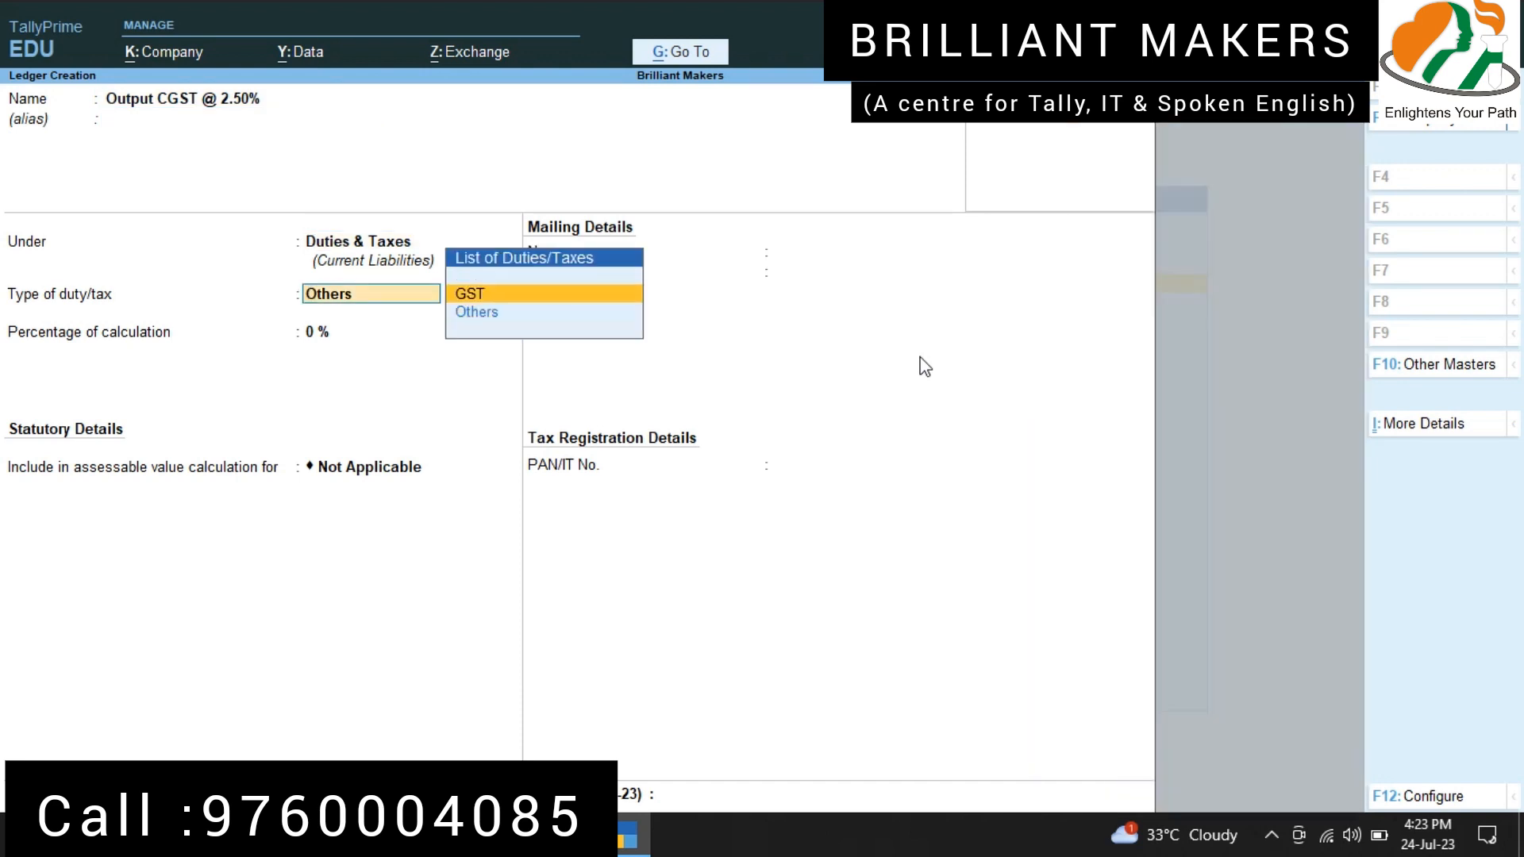
pyautogui.press('Return')
pyautogui.press('Down')
pyautogui.press('Down')
pyautogui.press('Down')
pyautogui.press('Up')
pyautogui.press('Up')
pyautogui.press('Up')
pyautogui.press('Return')
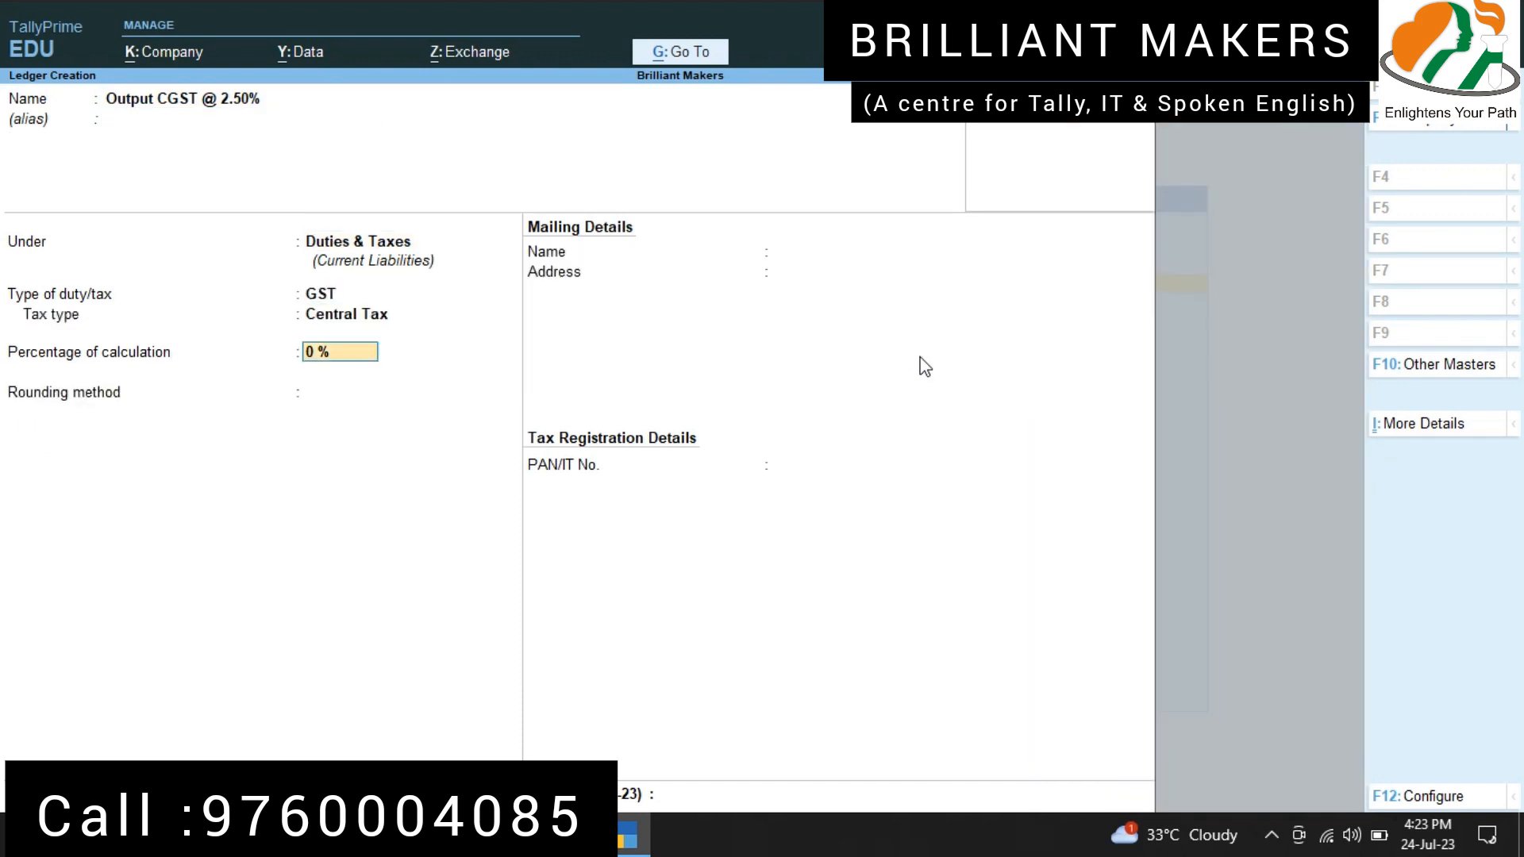
pyautogui.write('2.50')
pyautogui.press('Return')
pyautogui.press('Return')
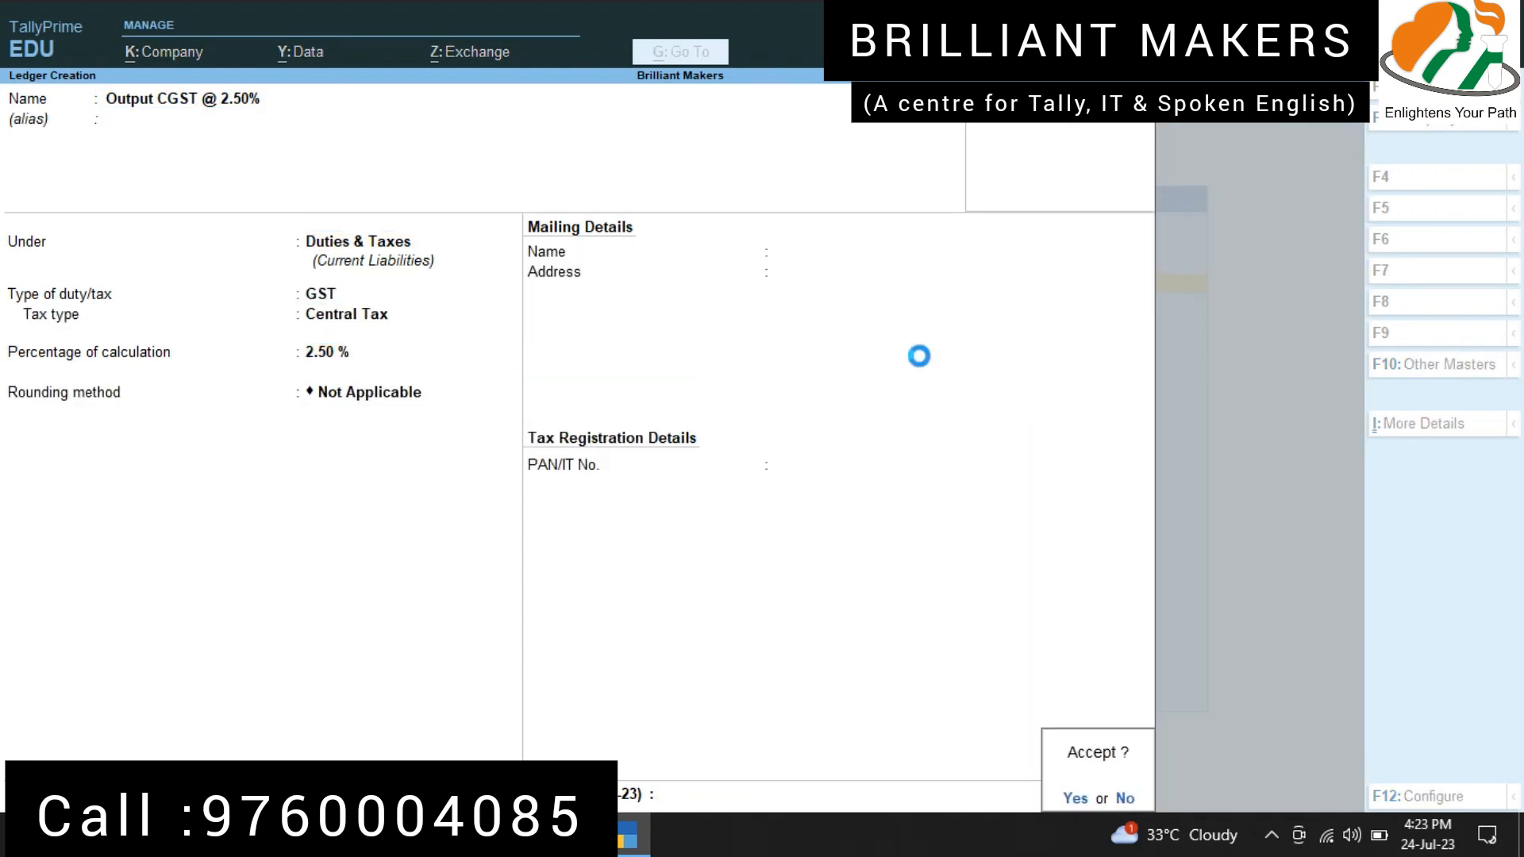
pyautogui.press('Return')
# Step: Name the next ledger "Output SGST @ 6%" and keep it under the Duties & Taxes group
pyautogui.write('Output SGST')
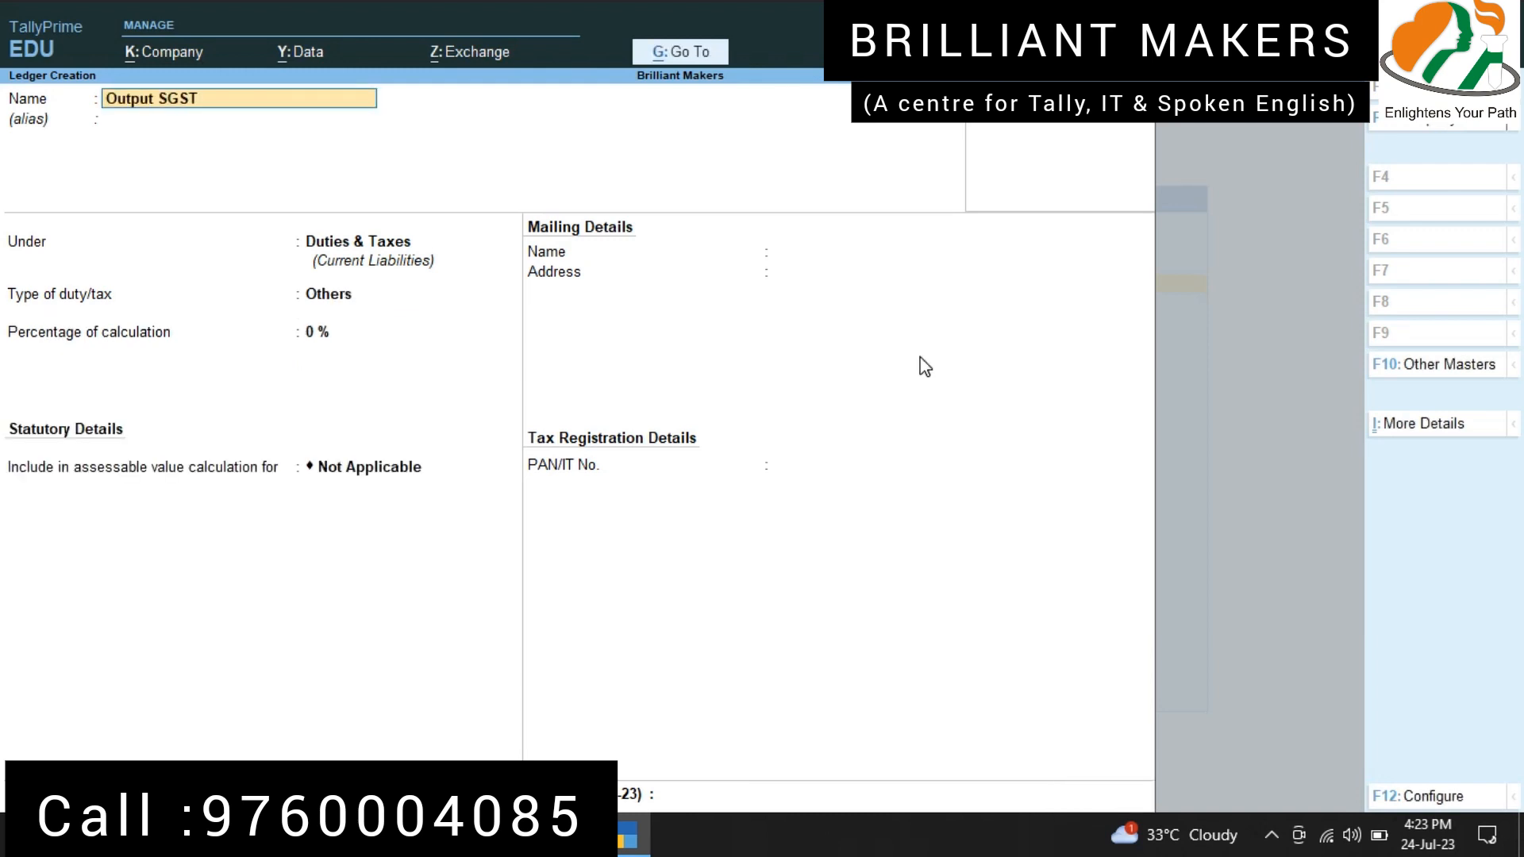
pyautogui.write(' @ 6%')
pyautogui.press('Return')
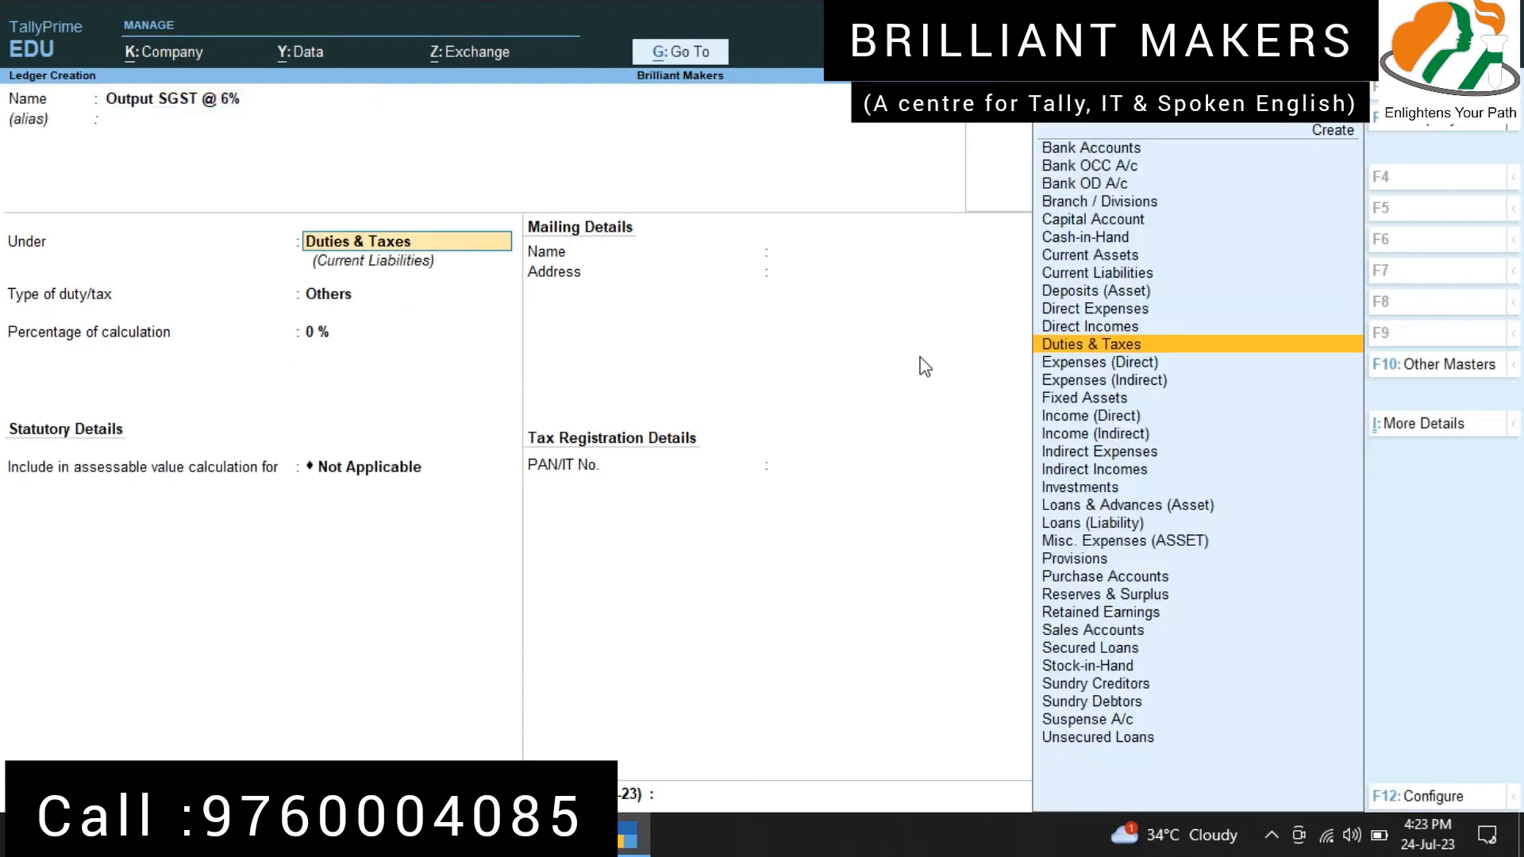
pyautogui.press('Return')
pyautogui.press('Return')
# Step: Set the Output SGST @ 6% ledger to duty type GST, State Tax, at 6%, without rounding, and save it
pyautogui.press('Up')
pyautogui.press('Down')
pyautogui.press('Down')
pyautogui.press('Down')
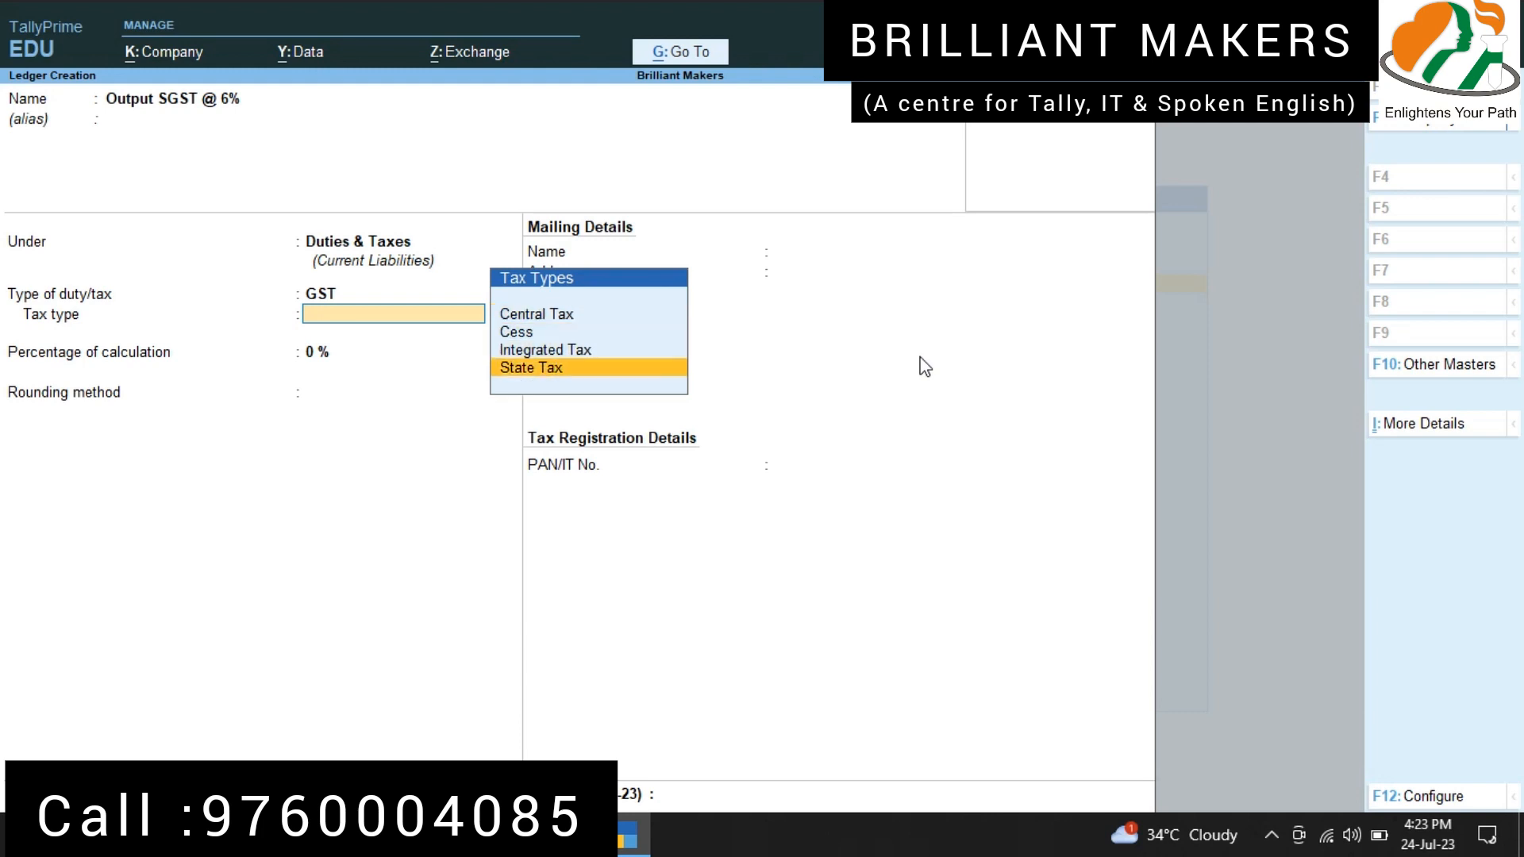
pyautogui.press('Return')
pyautogui.press('Return')
pyautogui.press('Return')
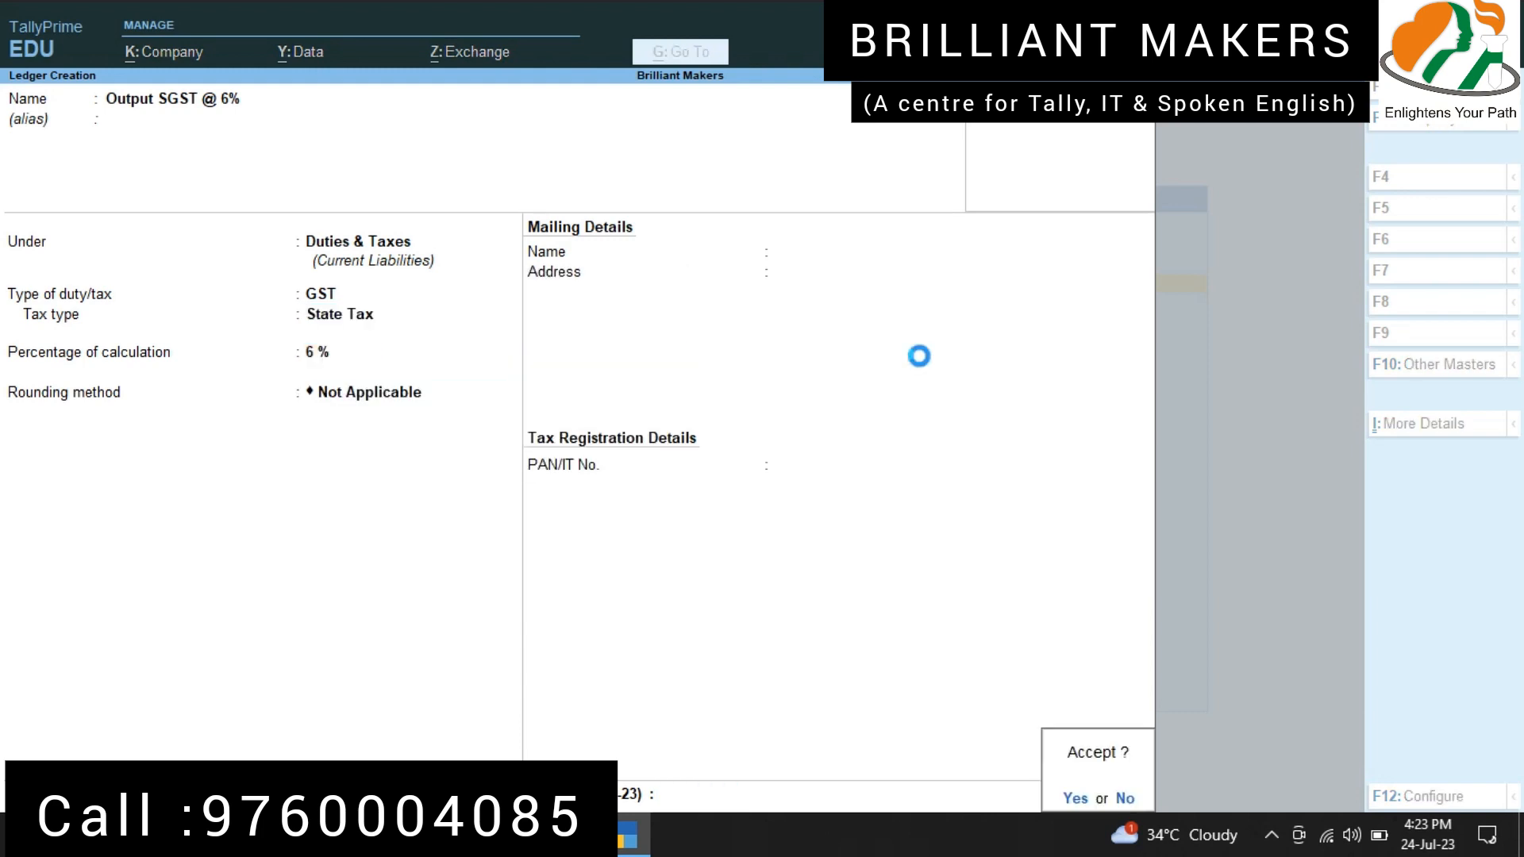
pyautogui.press('Return')
# Step: Name the next ledger "Output CGST @ 6%" and keep it under the Duties & Taxes group
pyautogui.write('Output CGSRT @')
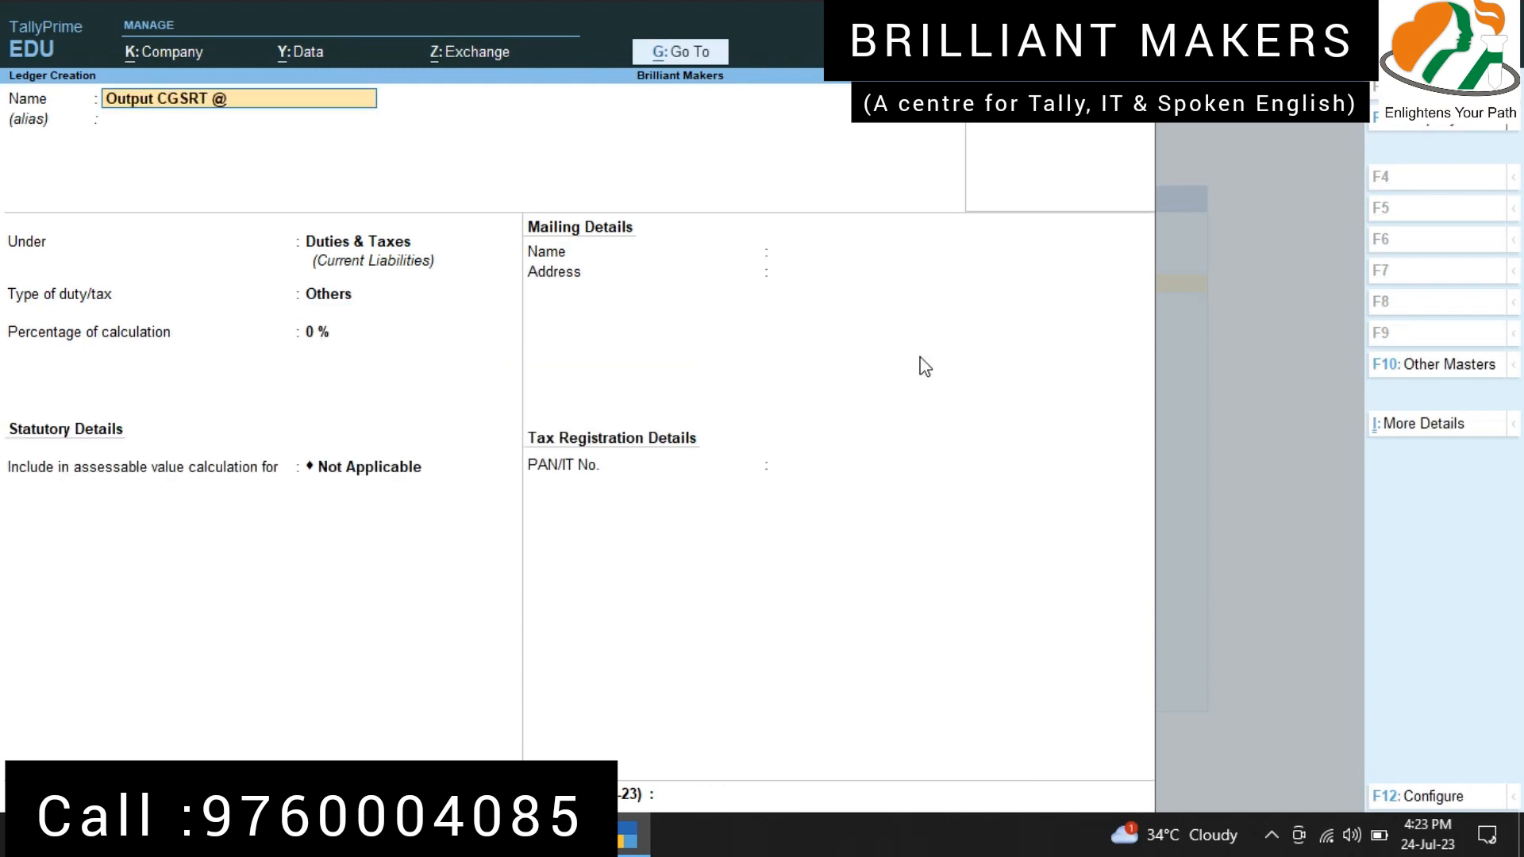
pyautogui.press('BackSpace')
pyautogui.press('BackSpace')
pyautogui.press('BackSpace')
pyautogui.press('BackSpace')
pyautogui.write('T @ 6%')
pyautogui.press('Return')
# Step: Set the Output CGST @ 6% ledger to duty type GST, Central Tax, at 6%, without rounding, and save it
pyautogui.press('Return')
pyautogui.press('Return')
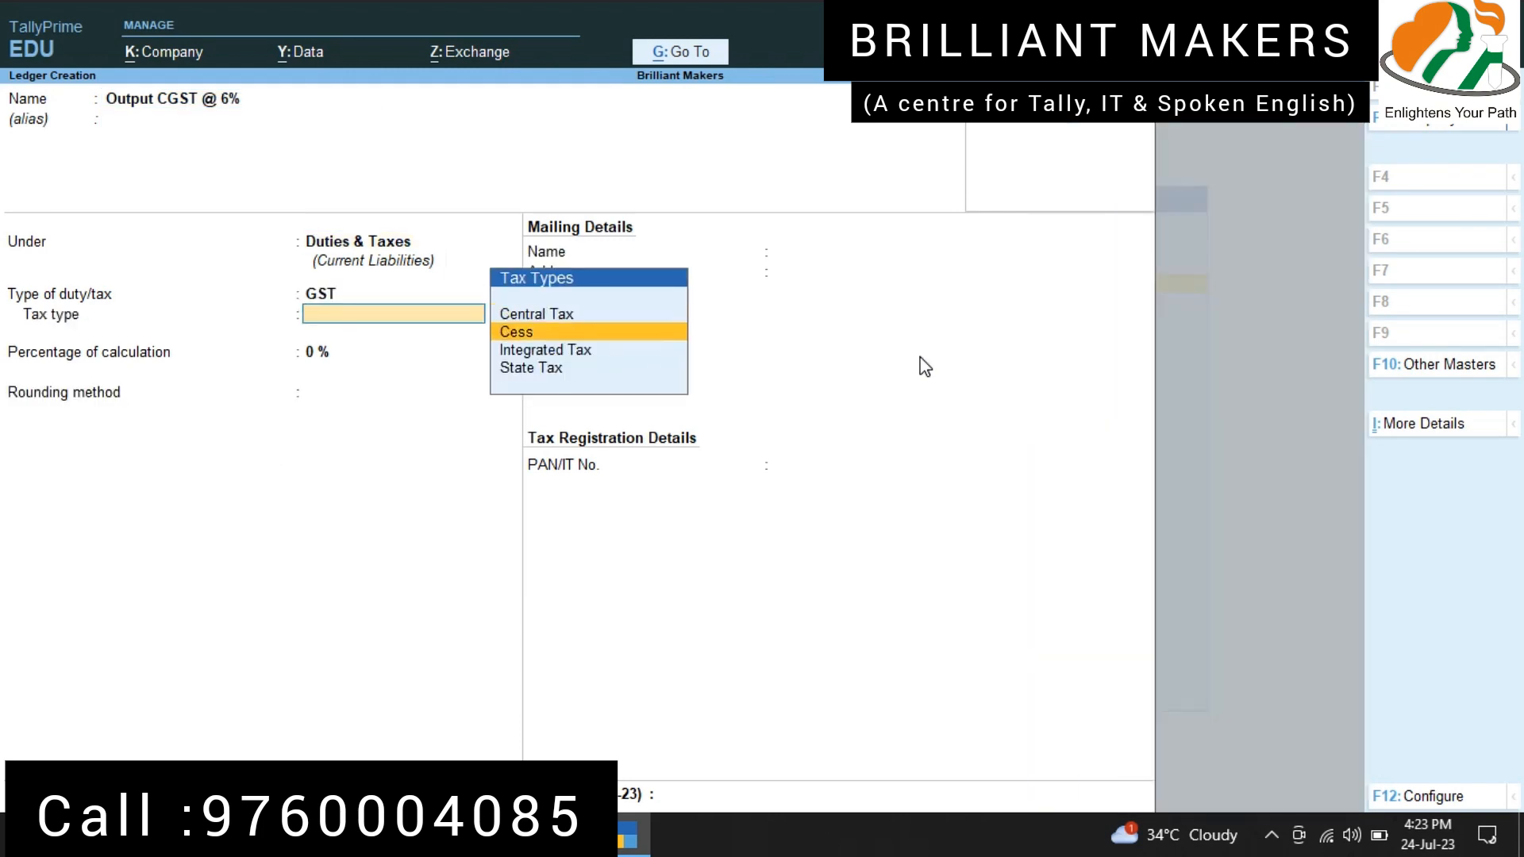
pyautogui.press('Up')
pyautogui.press('Return')
pyautogui.write('6')
pyautogui.press('Return')
pyautogui.press('Return')
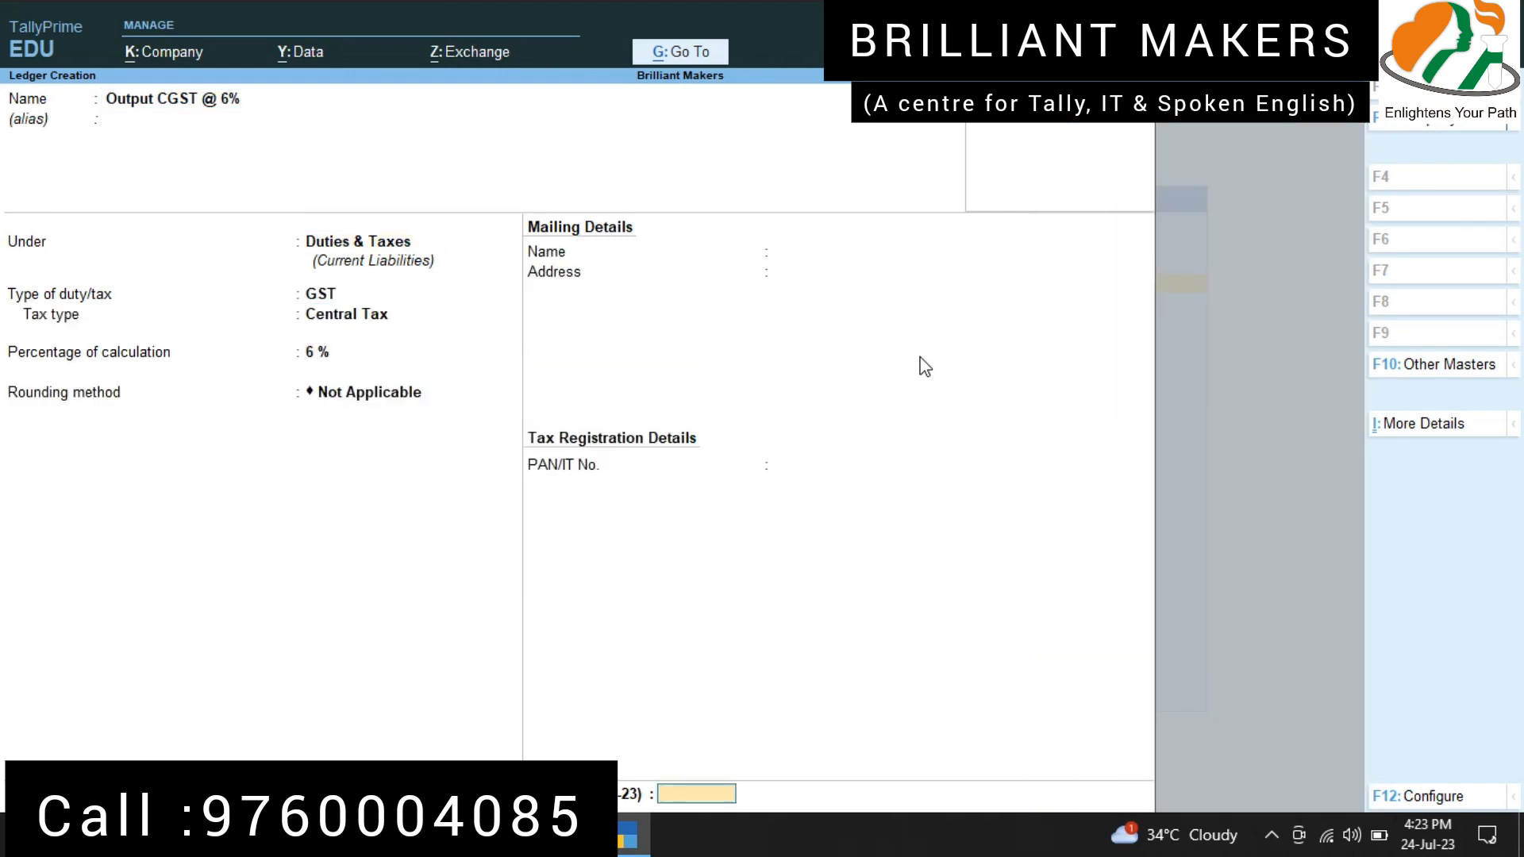
pyautogui.press('Return')
pyautogui.press('y')
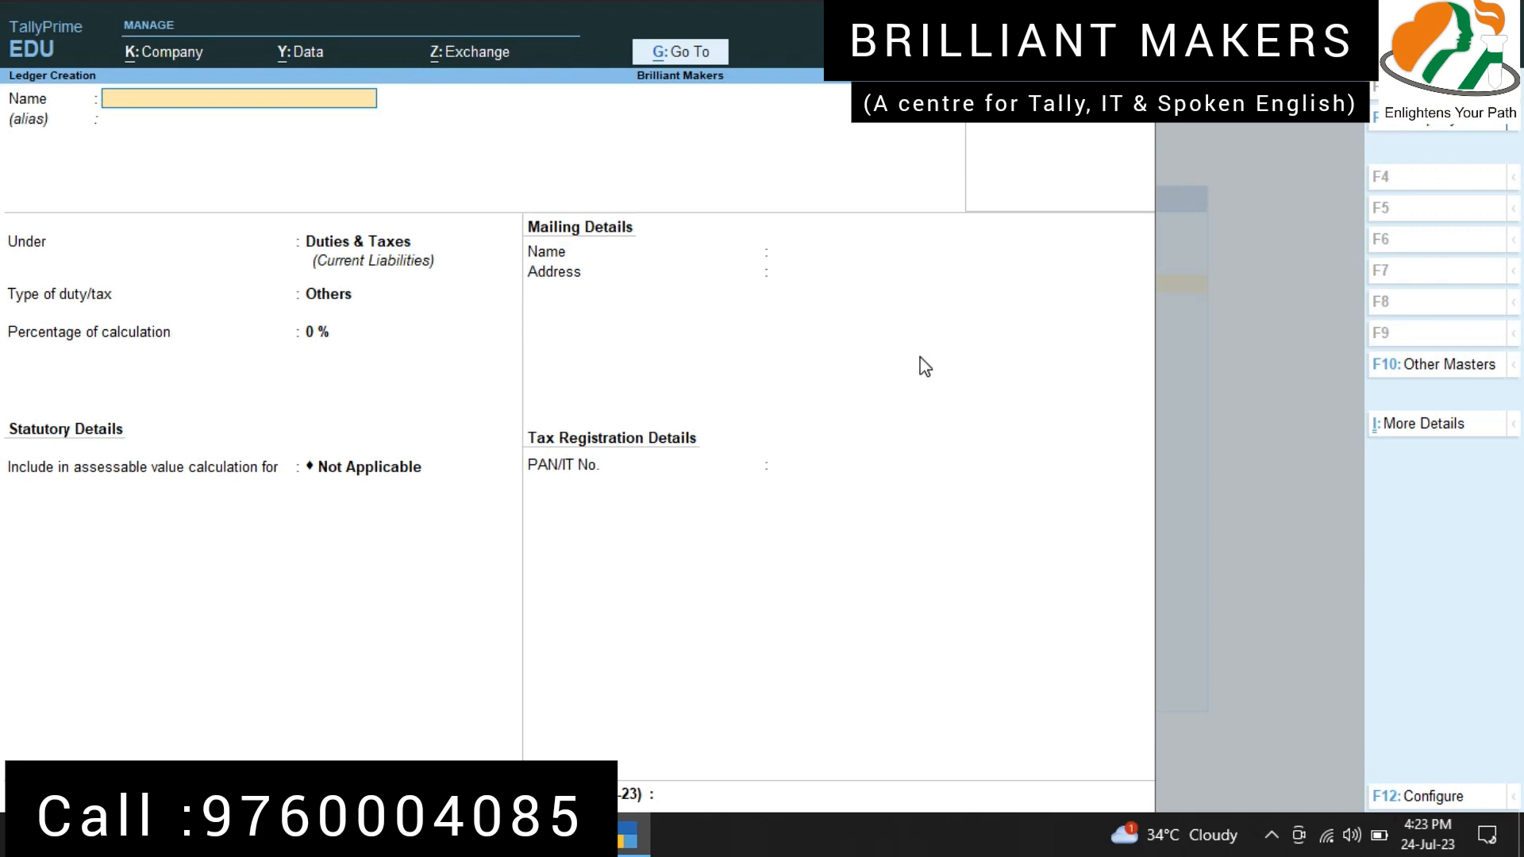
# Step: Name the next ledger "Abc Traders" and place it under the Sundry Creditors group
pyautogui.write('Abc Traders')
pyautogui.press('Return')
pyautogui.press('Return')
pyautogui.write('sundry')
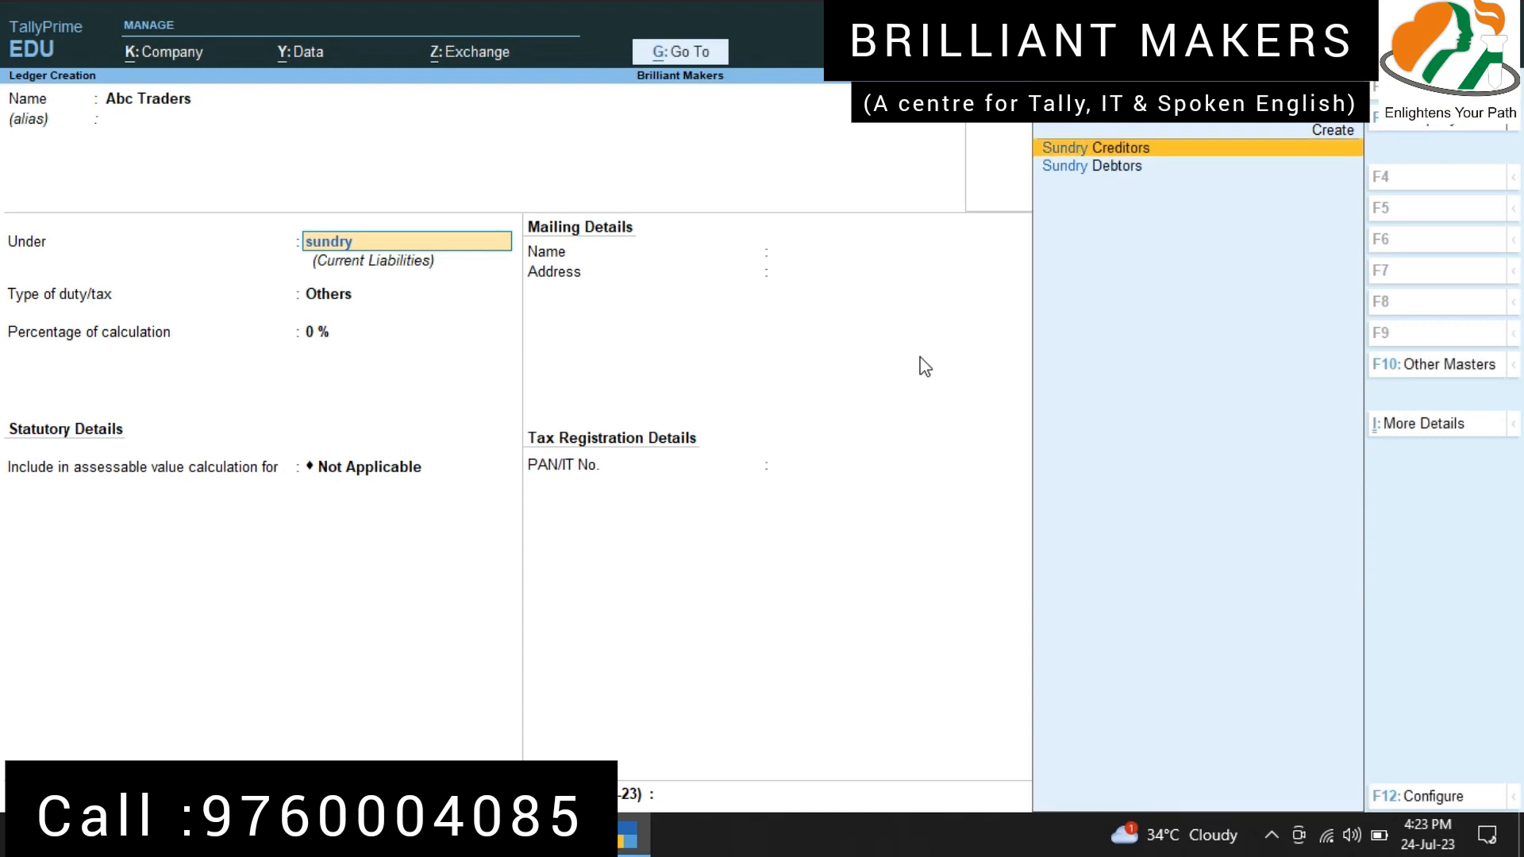
pyautogui.press('Return')
# Step: Keep the default mailing details and Regular registration for Abc Traders, enter the supplier's GSTIN, and save the ledger
pyautogui.press('Return')
pyautogui.press('Return')
pyautogui.press('Return')
pyautogui.press('Return')
pyautogui.press('Return')
pyautogui.press('Return')
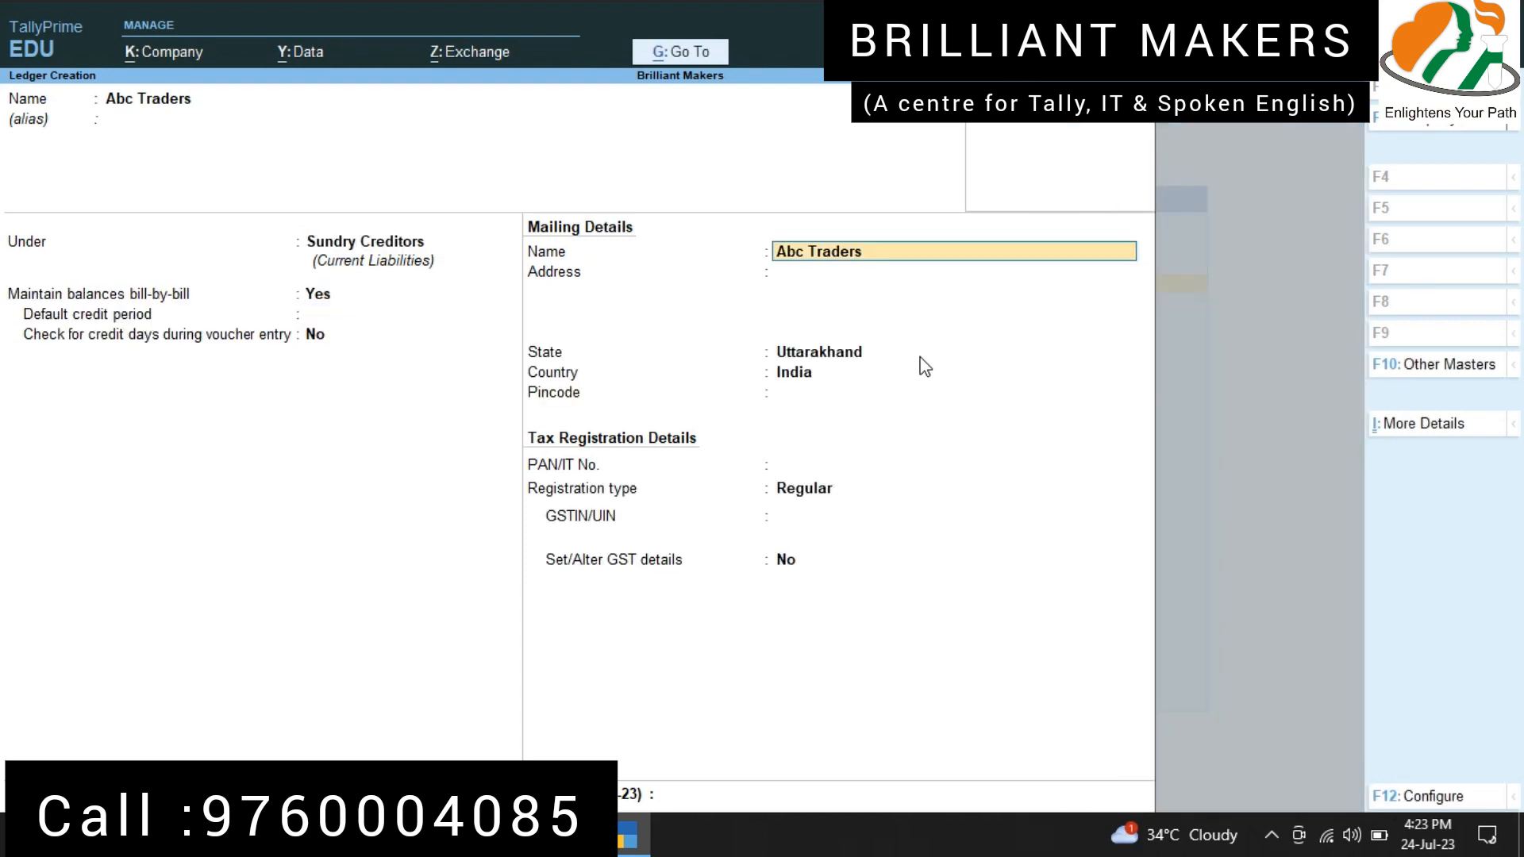
pyautogui.press('Return')
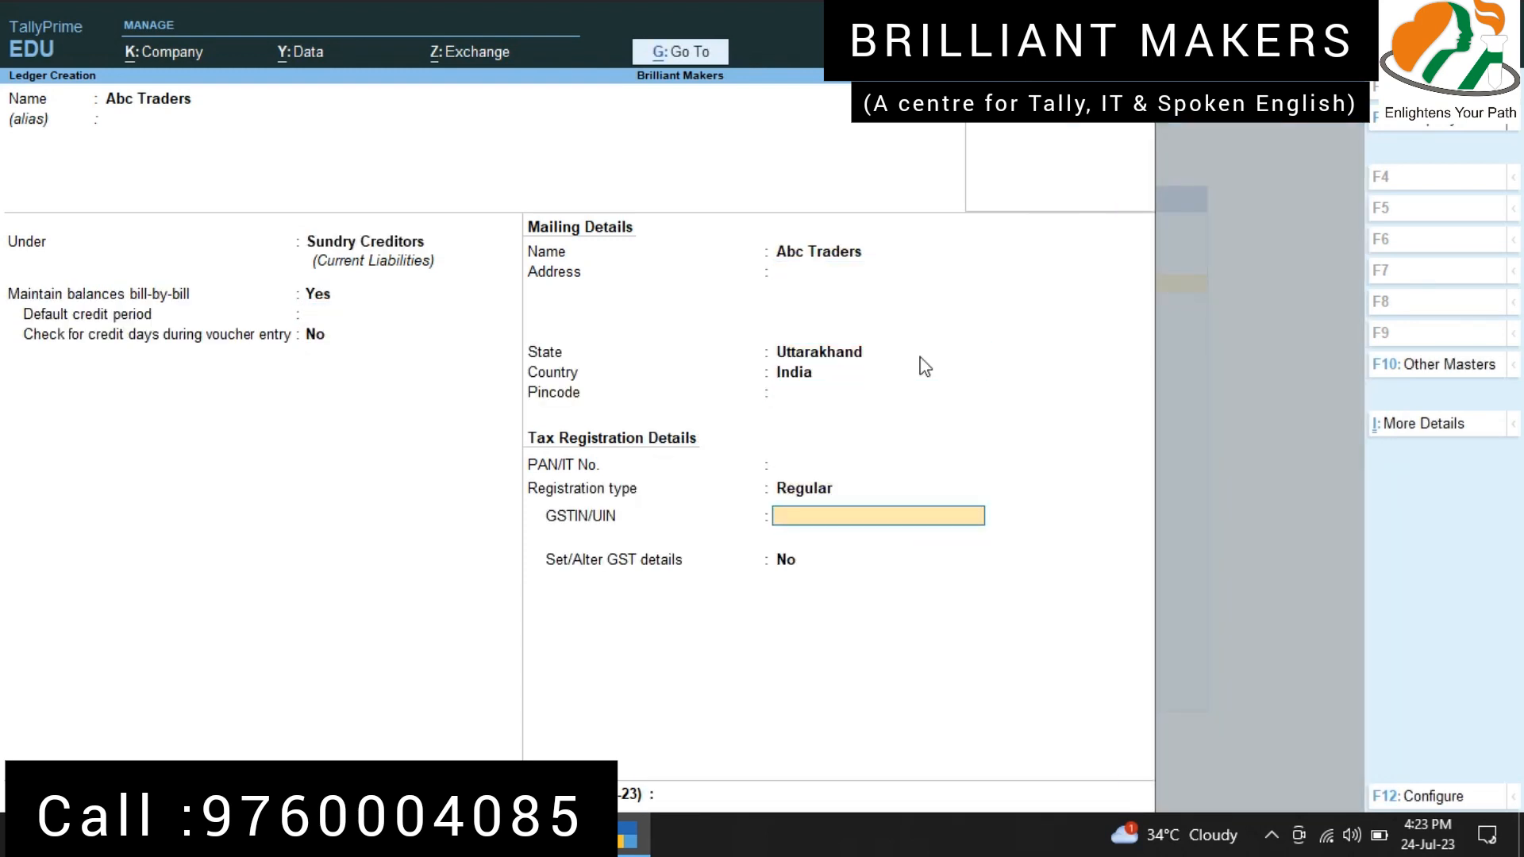
pyautogui.write('05AKGAE1245A5Z5')
pyautogui.press('Return')
pyautogui.press('Return')
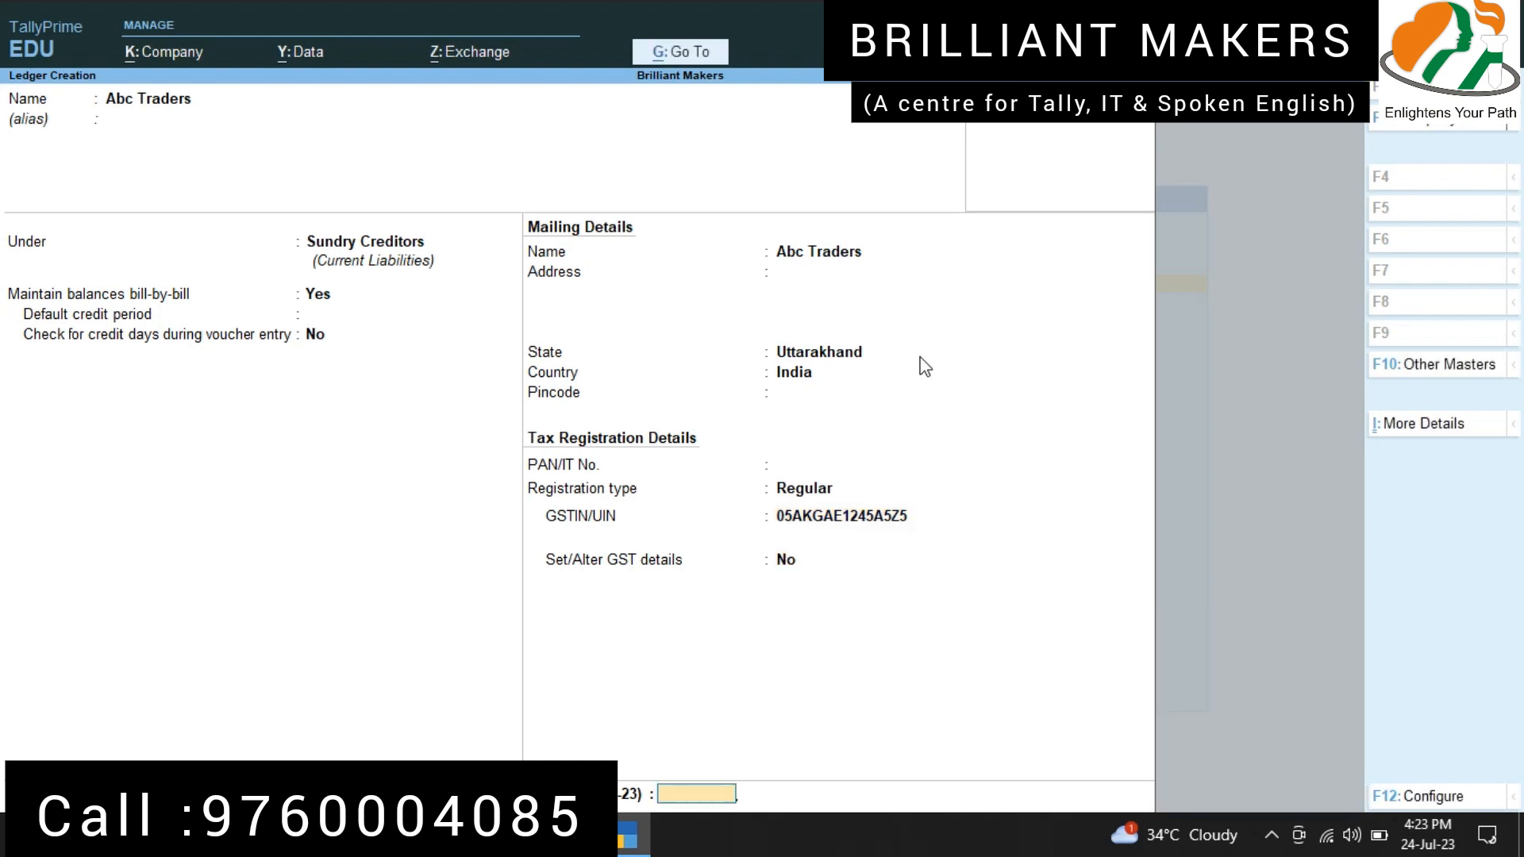
pyautogui.press('Return')
# Step: Name the next ledger "Xyz Traders" and place it under the Sundry Debtors group
pyautogui.press('Return')
pyautogui.write('Xyz')
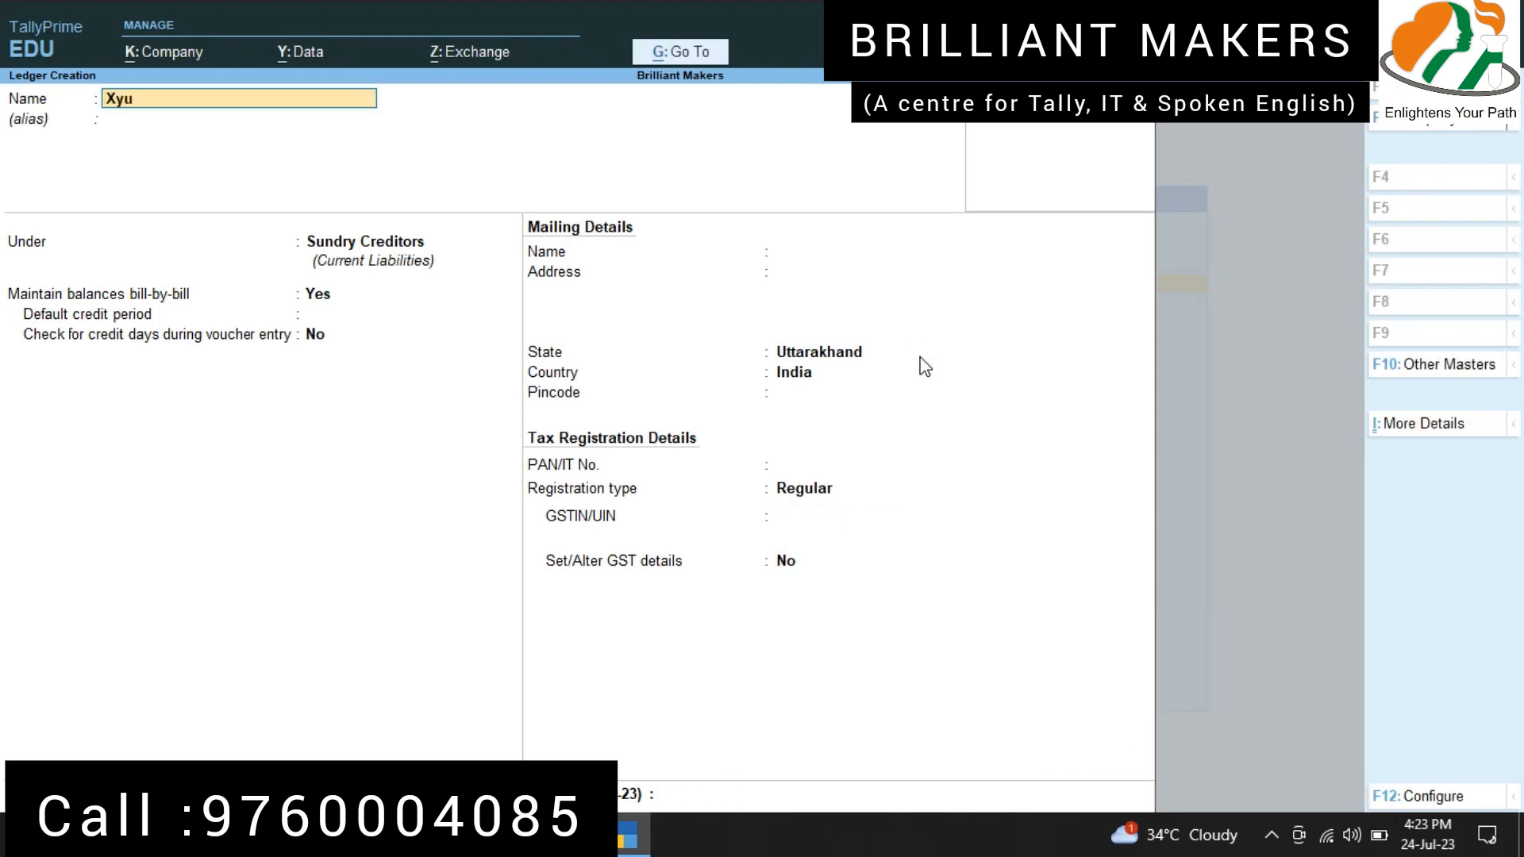
pyautogui.write(' Traders')
pyautogui.press('Return')
pyautogui.write('Sundry')
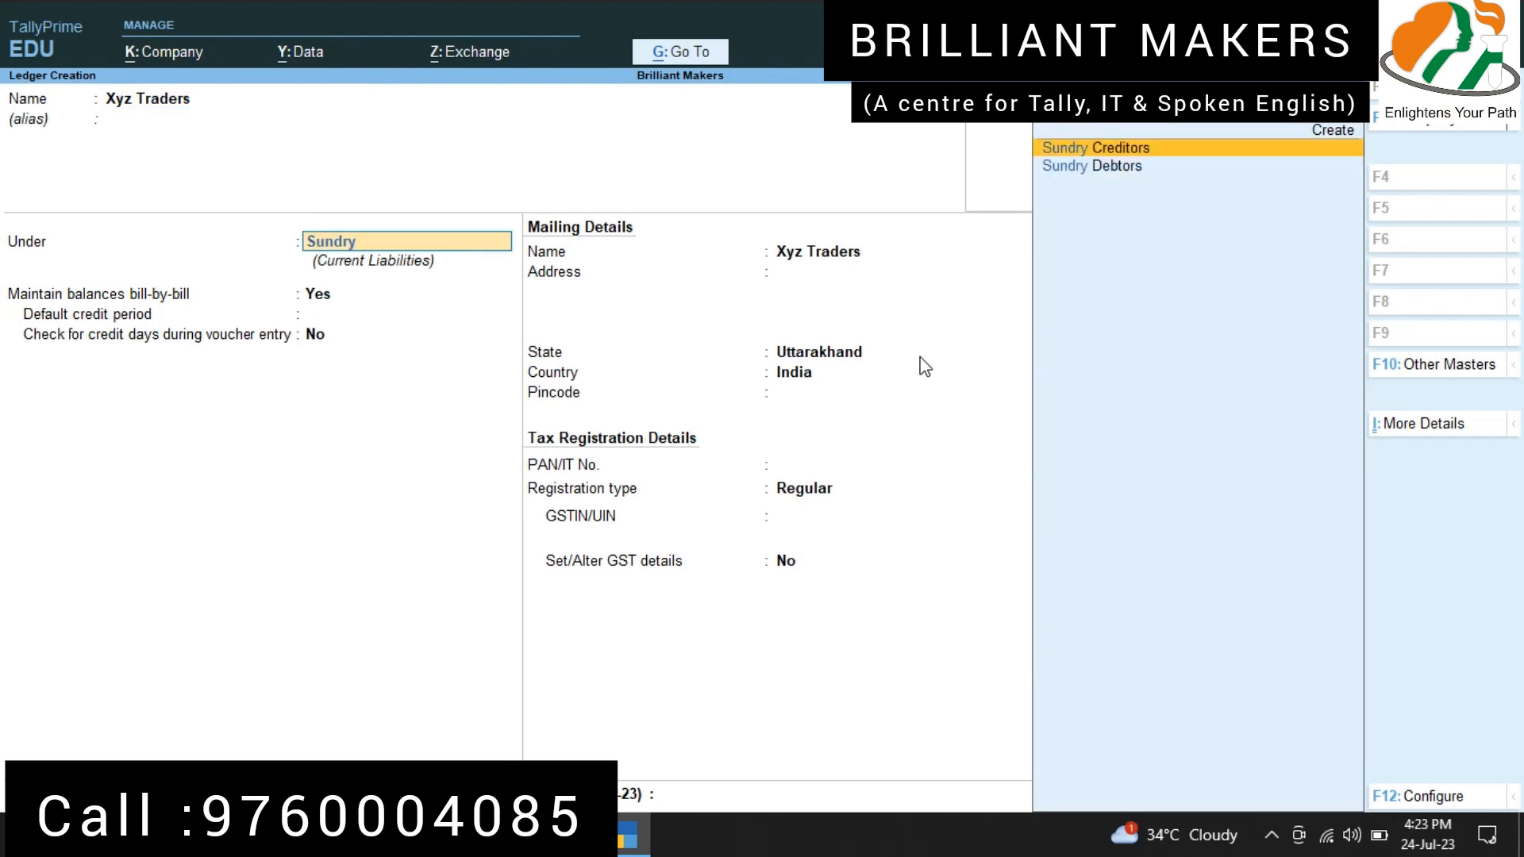
pyautogui.press('Down')
pyautogui.press('Return')
# Step: Keep Uttarakhand, India and Regular registration for Xyz Traders, enter the customer's GSTIN, and save the ledger
pyautogui.press('Return')
pyautogui.press('Return')
pyautogui.press('Return')
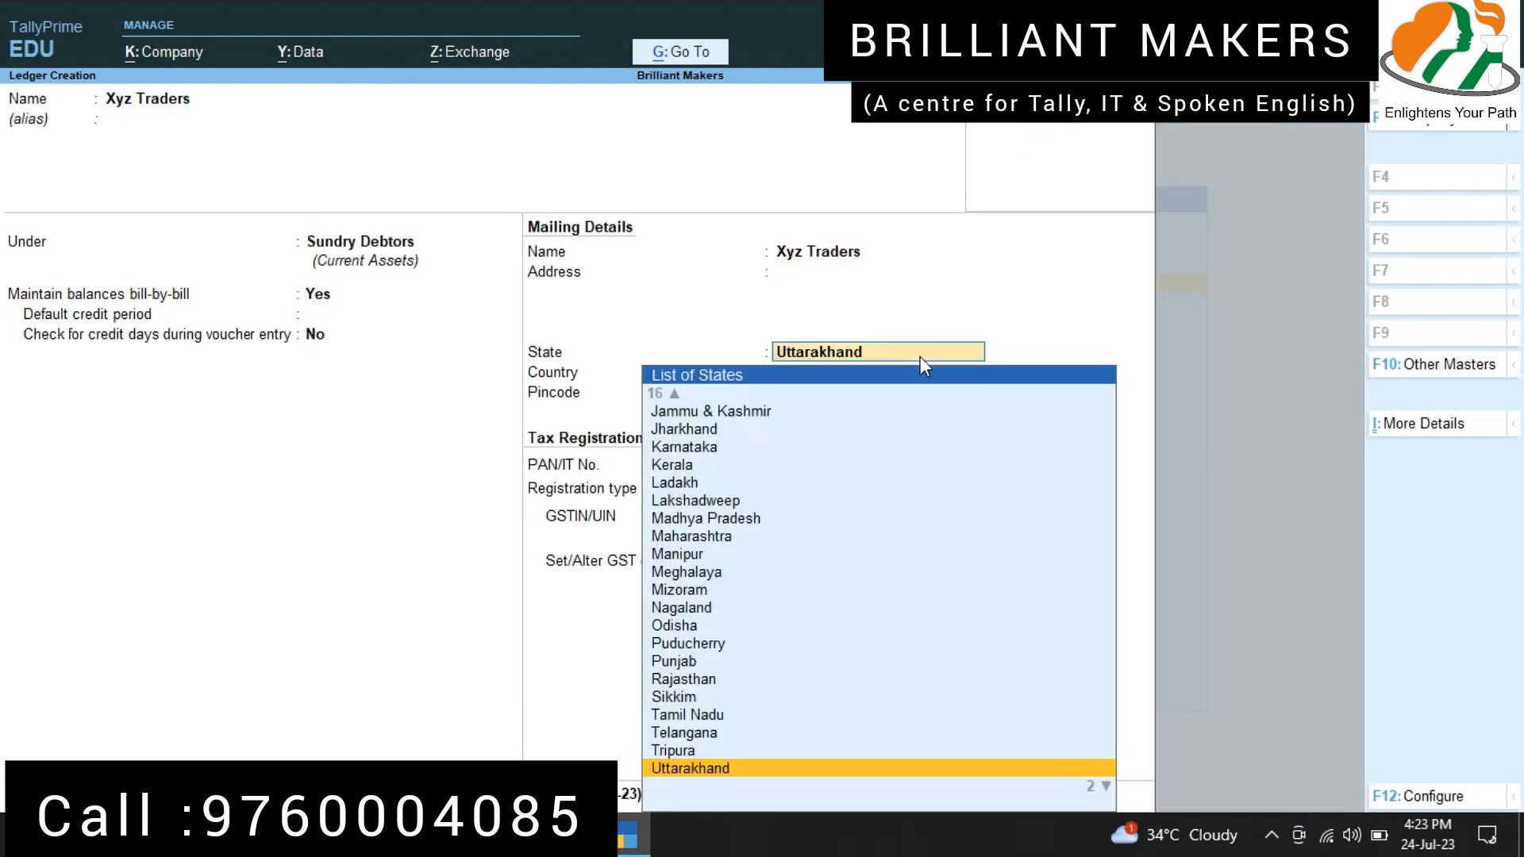
pyautogui.press('Return')
pyautogui.press('Return')
pyautogui.press('Return')
pyautogui.press('Return')
pyautogui.press('Return')
pyautogui.write('05')
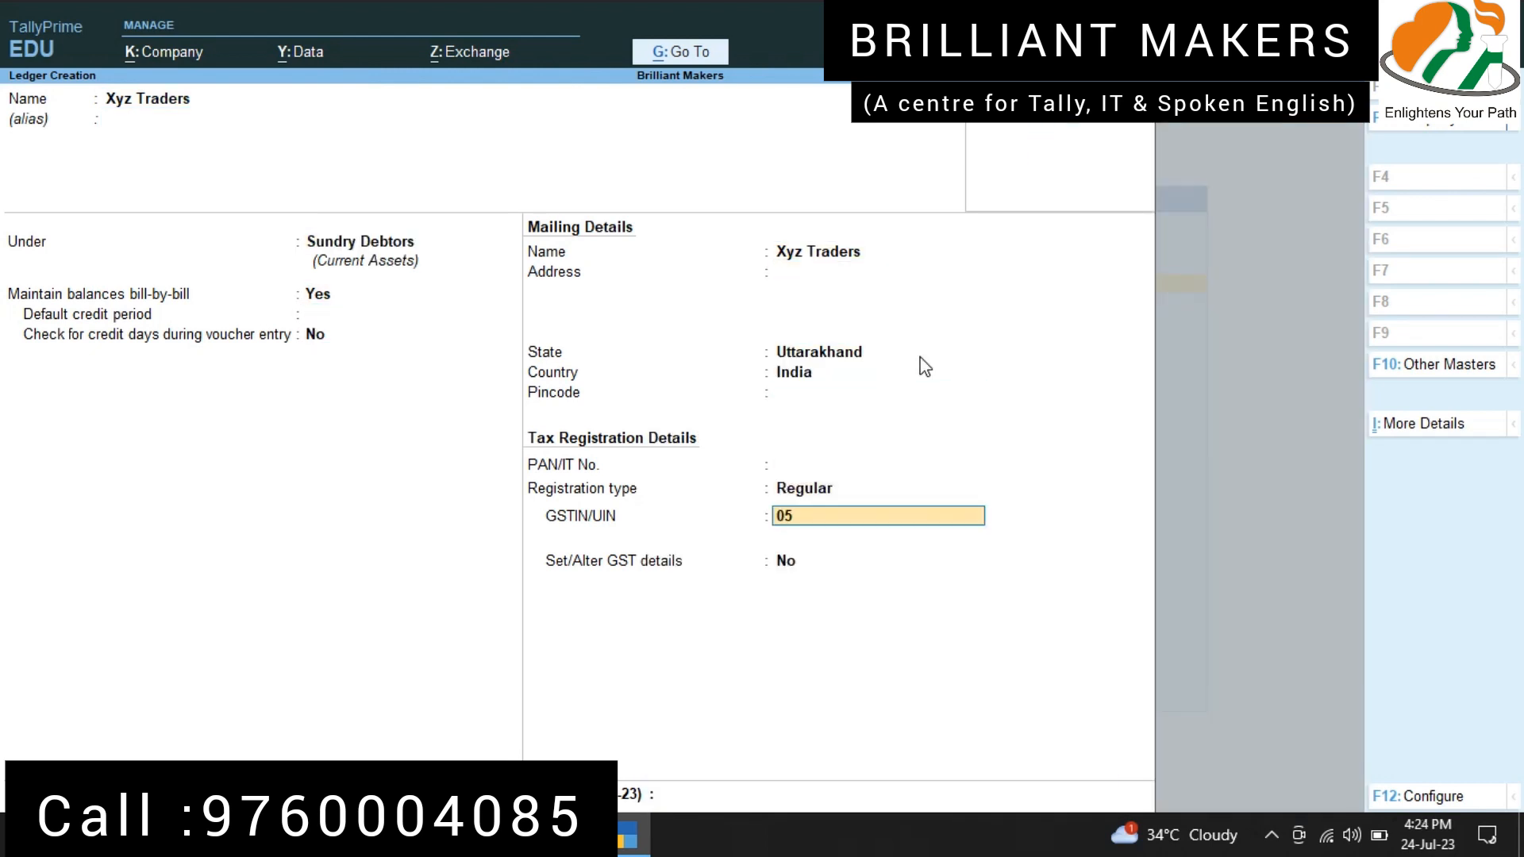
pyautogui.write('AKJGA1245A1Z5')
pyautogui.press('Return')
pyautogui.press('Return')
pyautogui.press('Return')
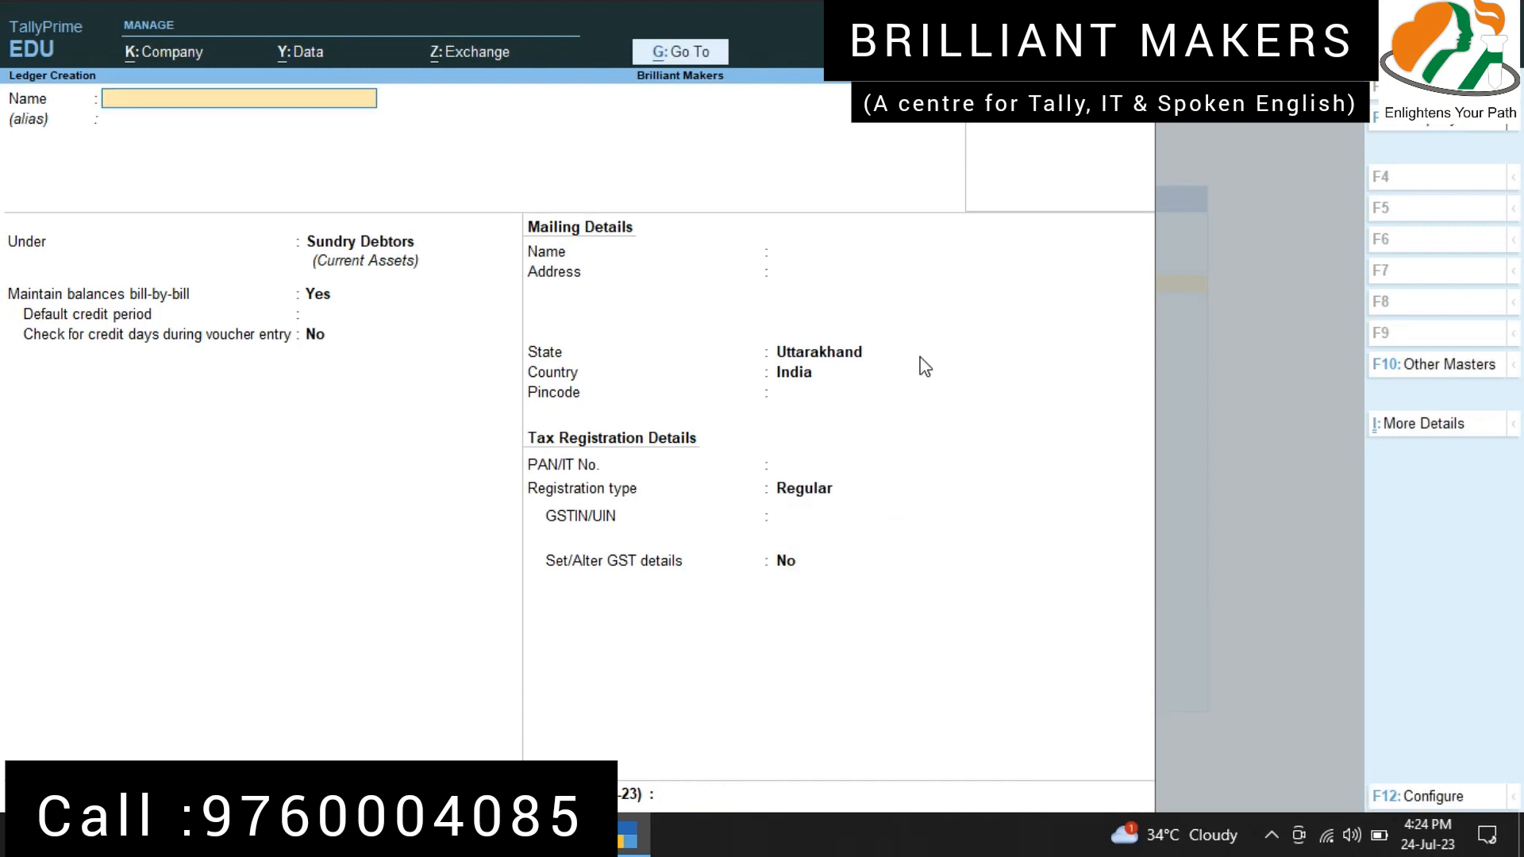
# Step: Leave ledger creation and open a blank Stock Item master for creation
pyautogui.press('Escape')
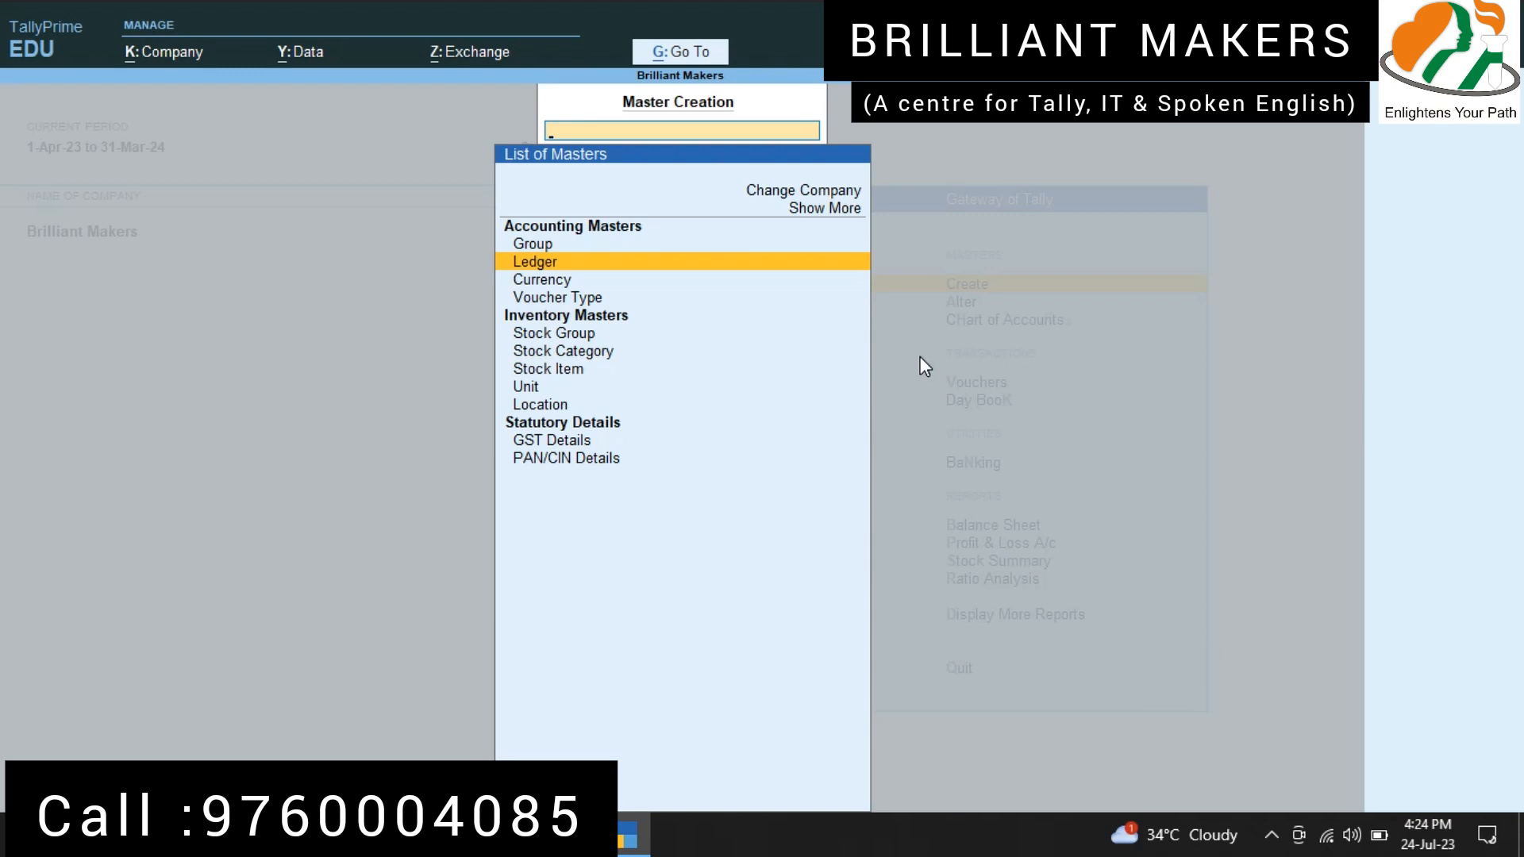
pyautogui.press('Down')
pyautogui.press('Down')
pyautogui.press('Down')
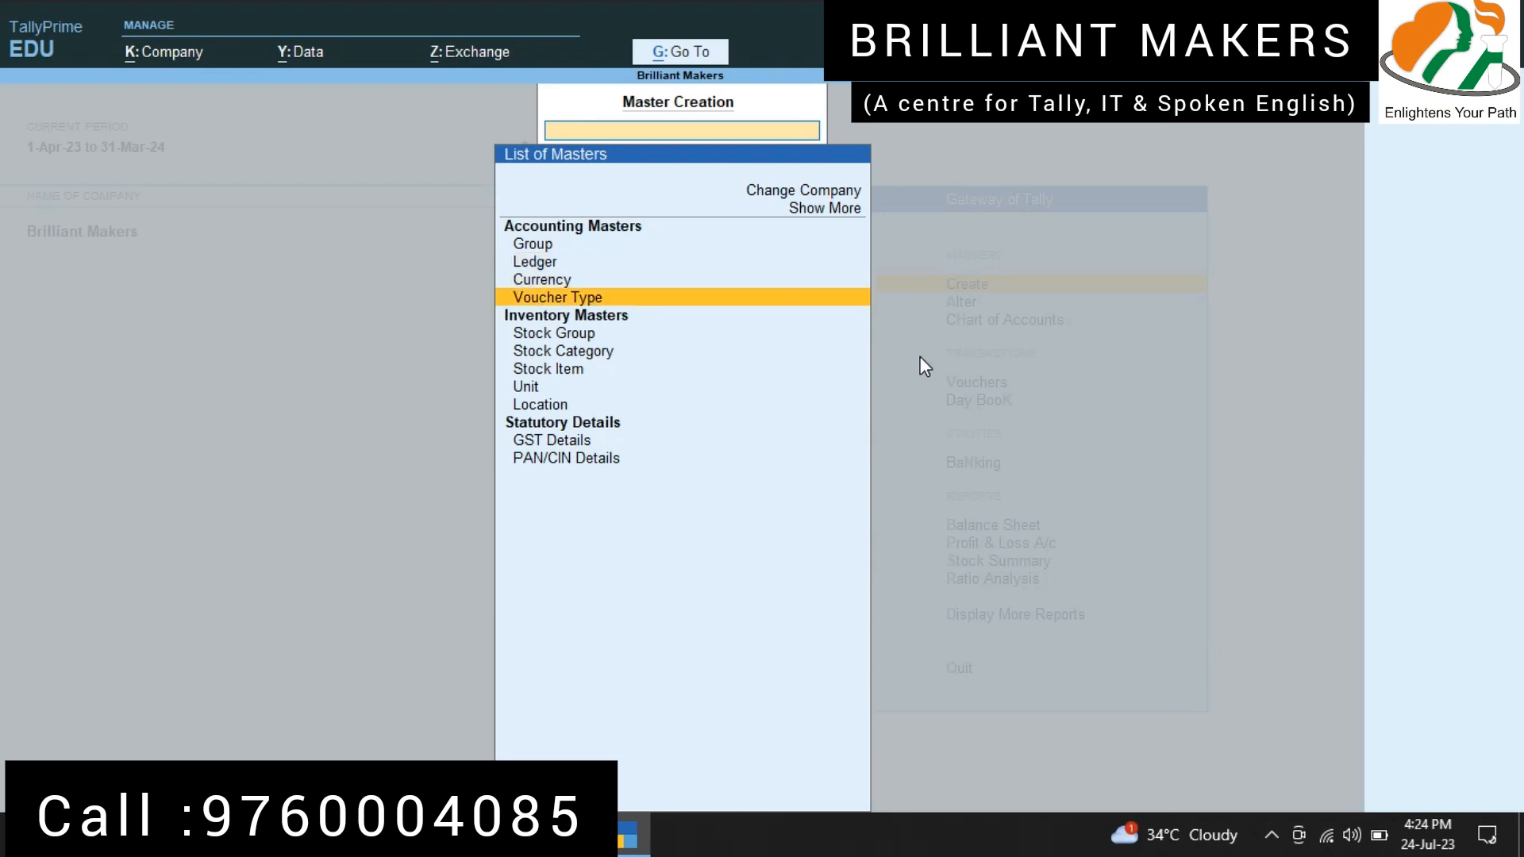
pyautogui.press('Down')
pyautogui.press('Down')
pyautogui.press('Down')
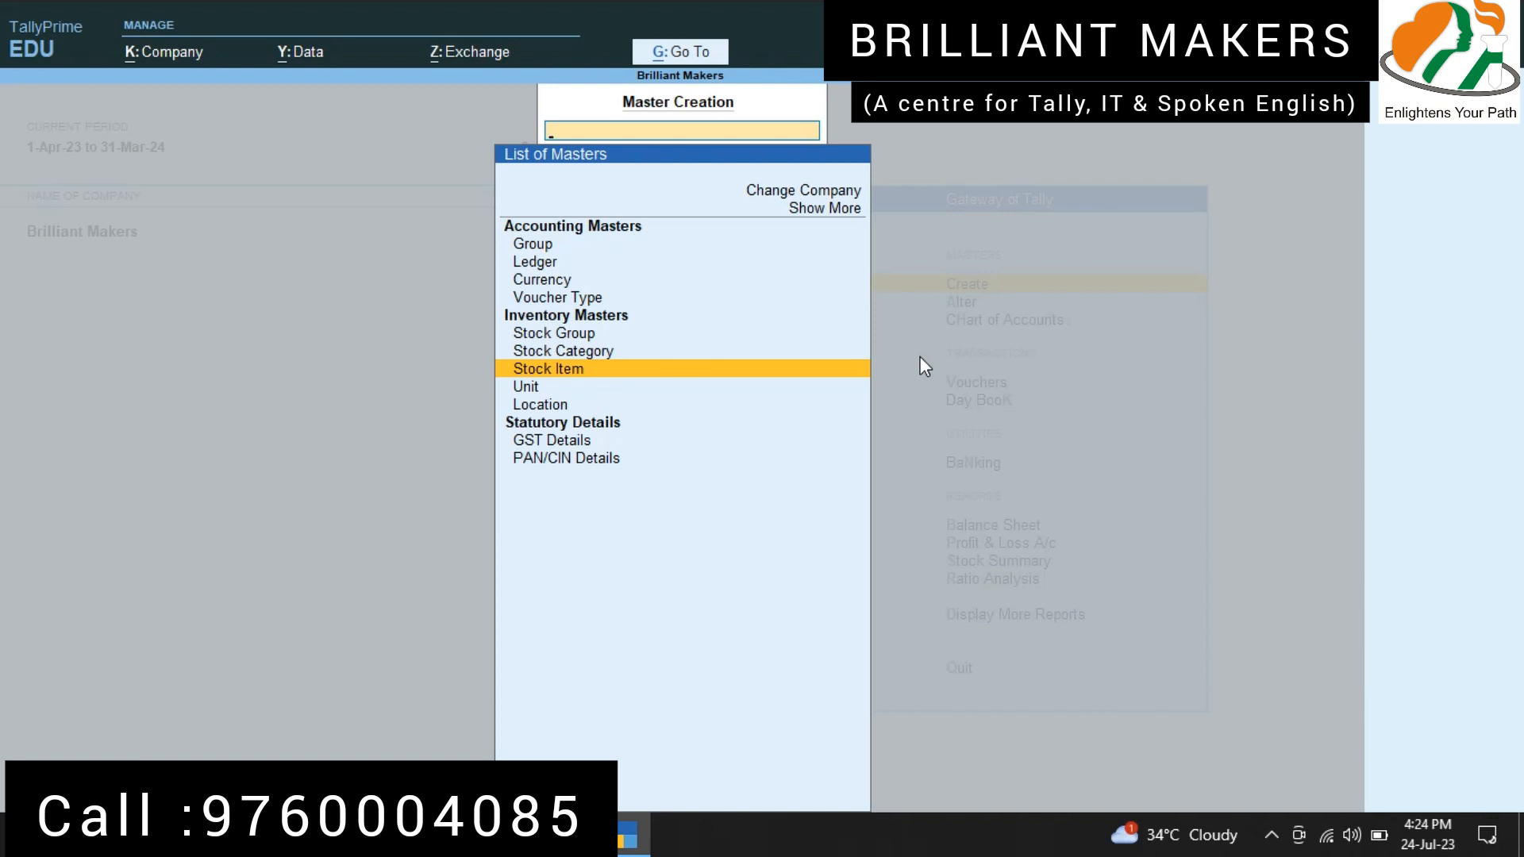
pyautogui.press('Return')
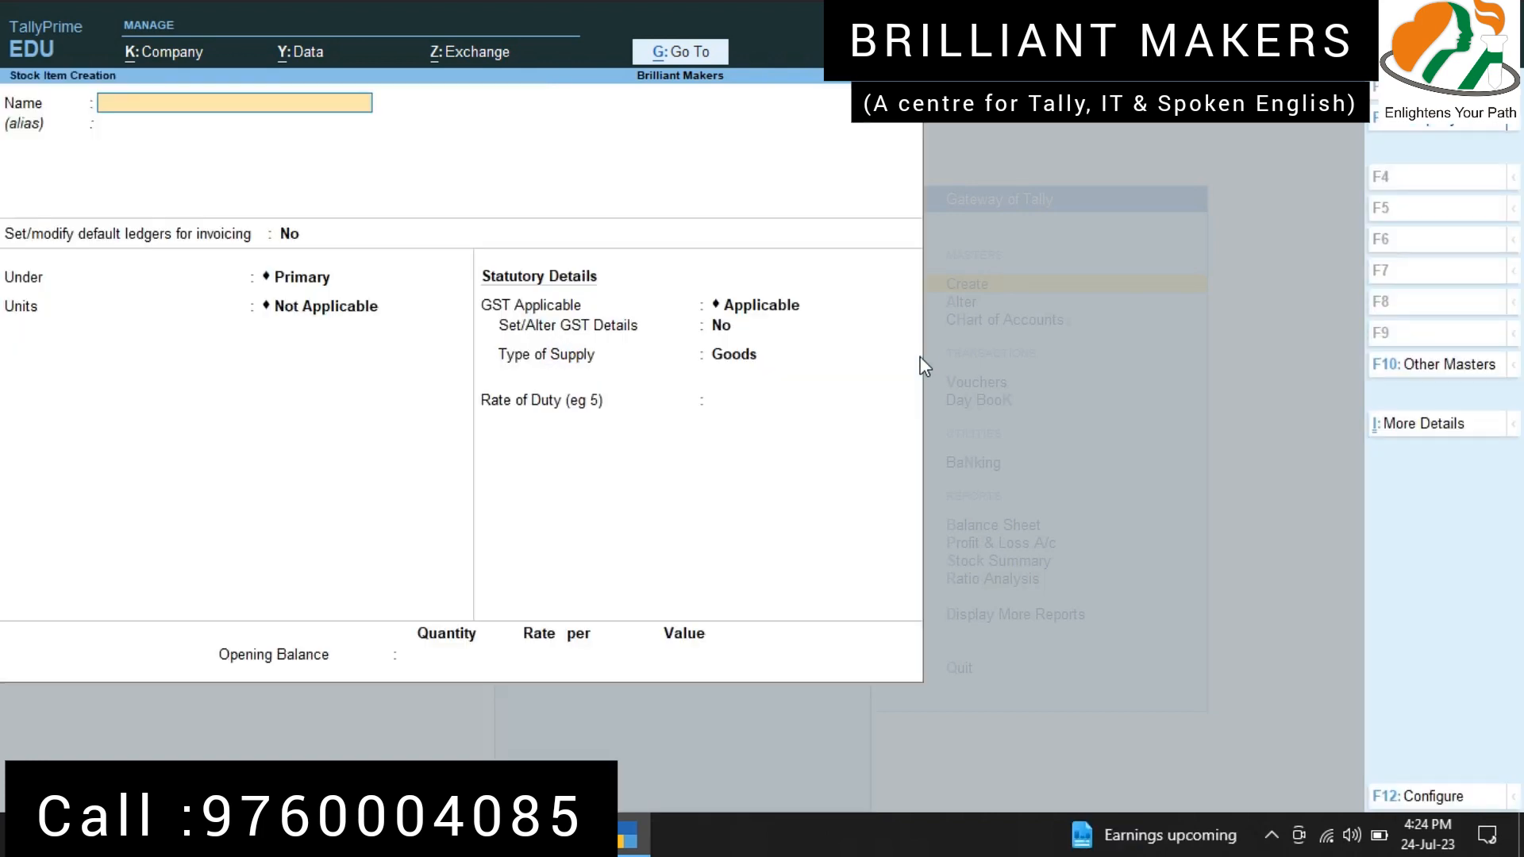
# Step: Name the stock item "Mouse" and keep default accounting allocations for stock items set to Yes in the configuration
pyautogui.write('Mouse')
pyautogui.press('Return')
pyautogui.press('Return')
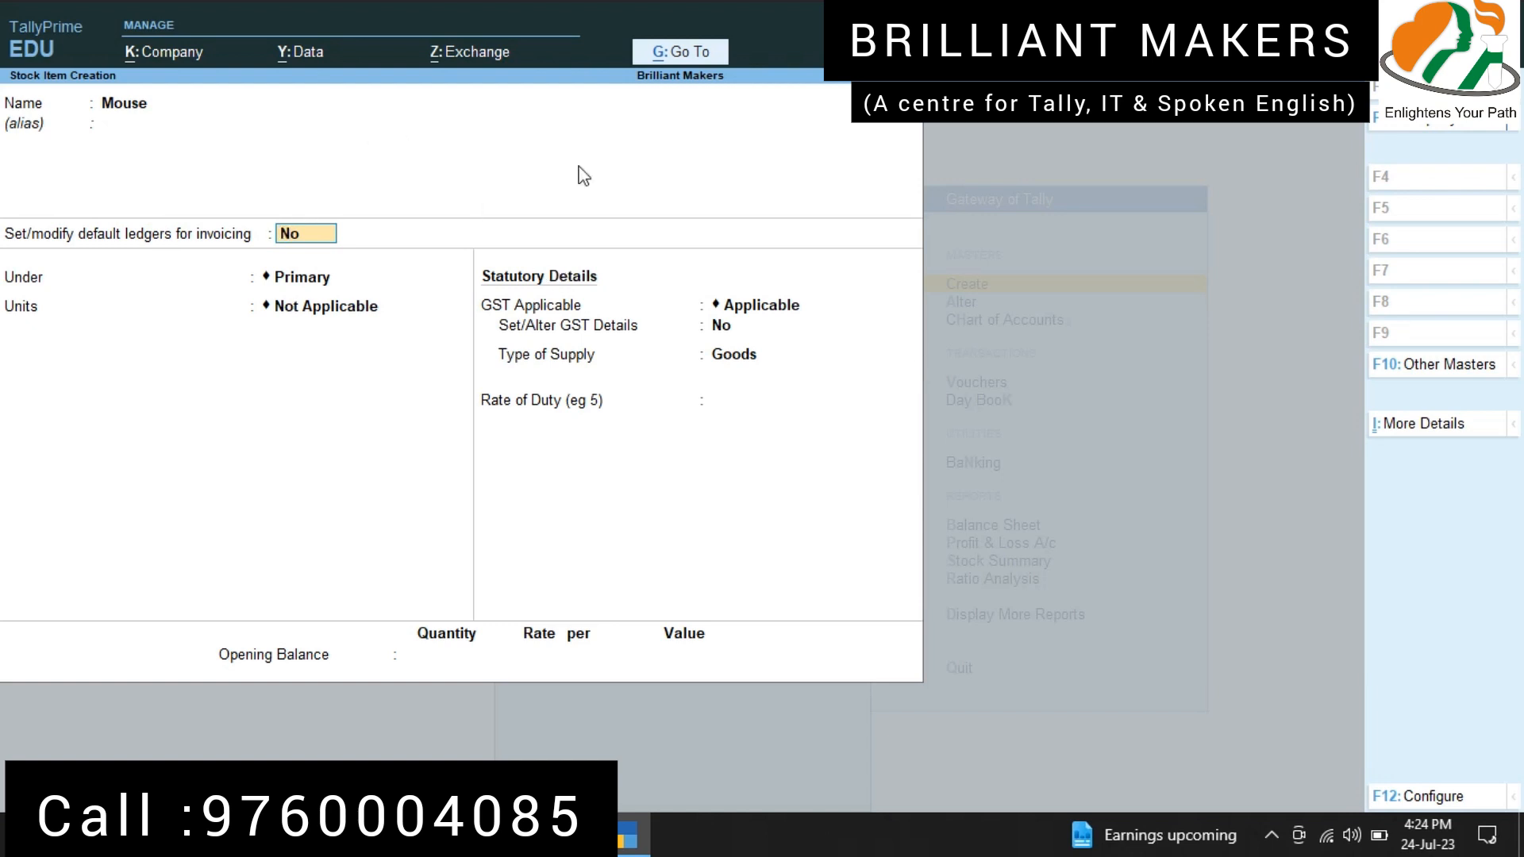
pyautogui.click(1424, 801)
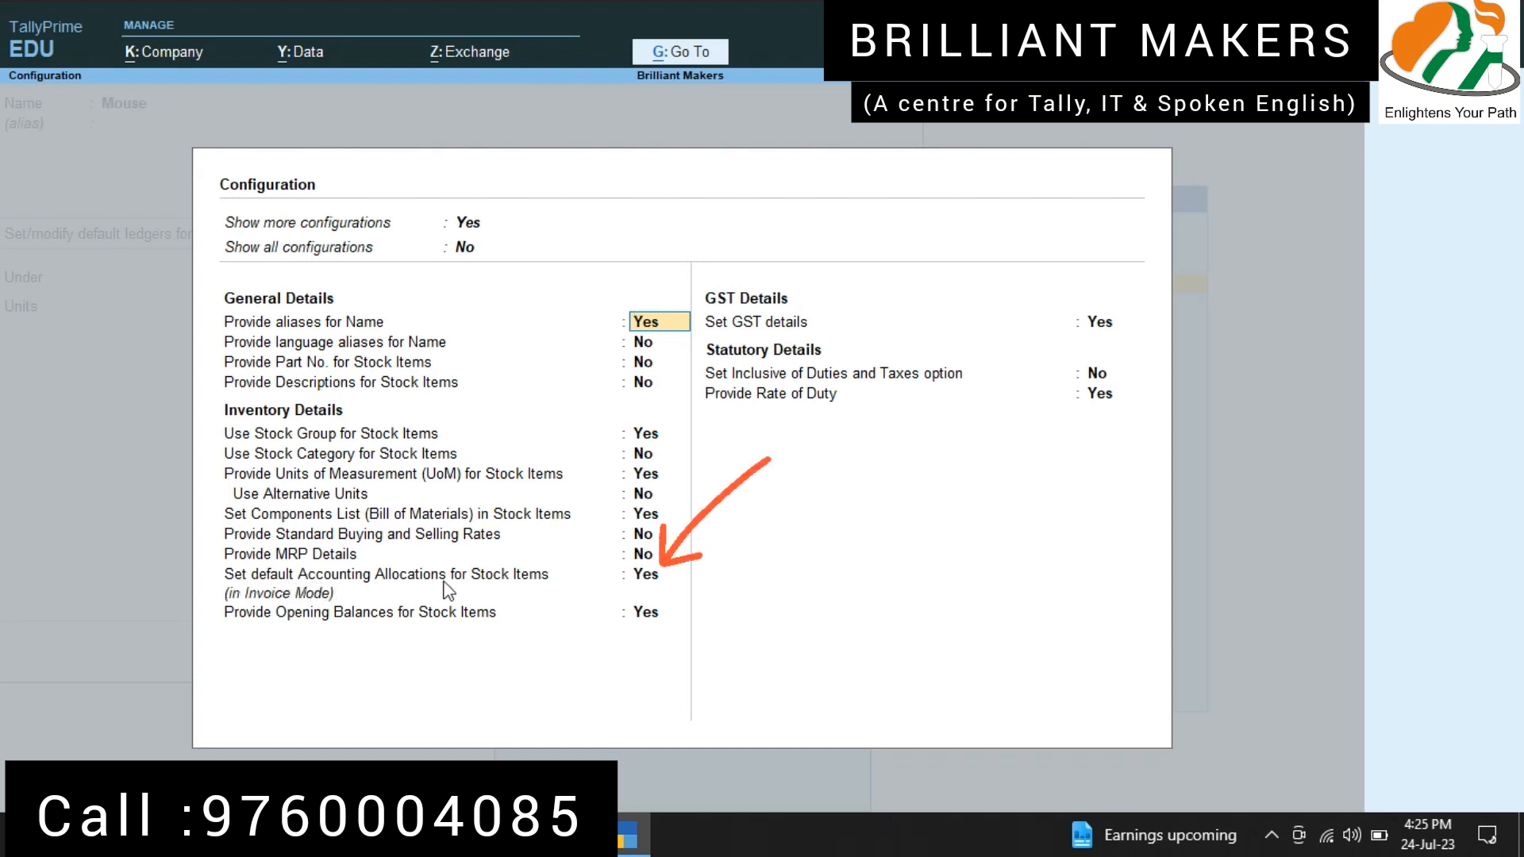
pyautogui.click(644, 577)
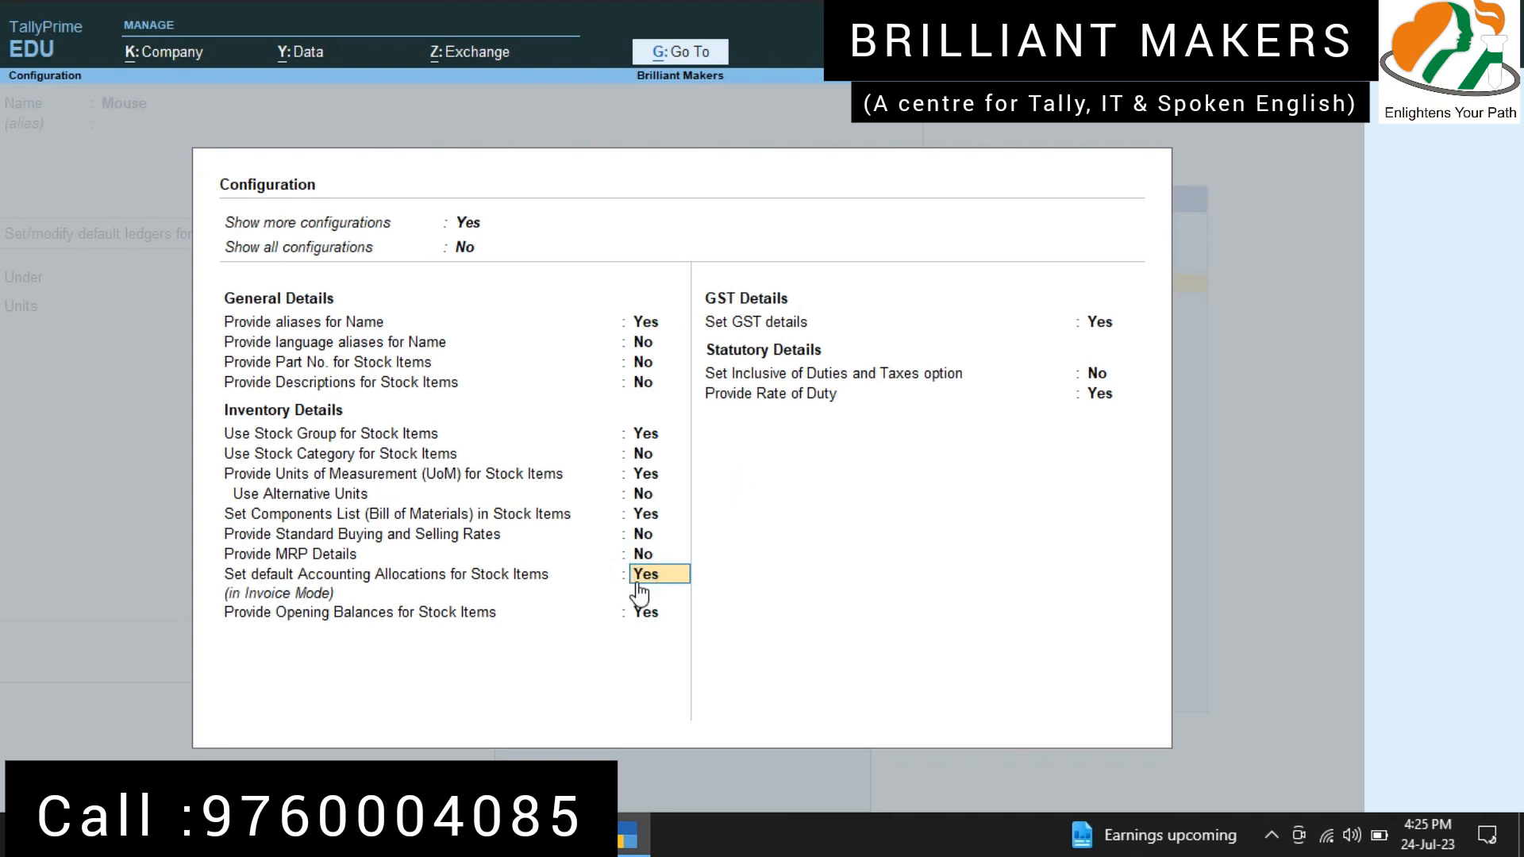
pyautogui.hotkey('ctrl', 'a')
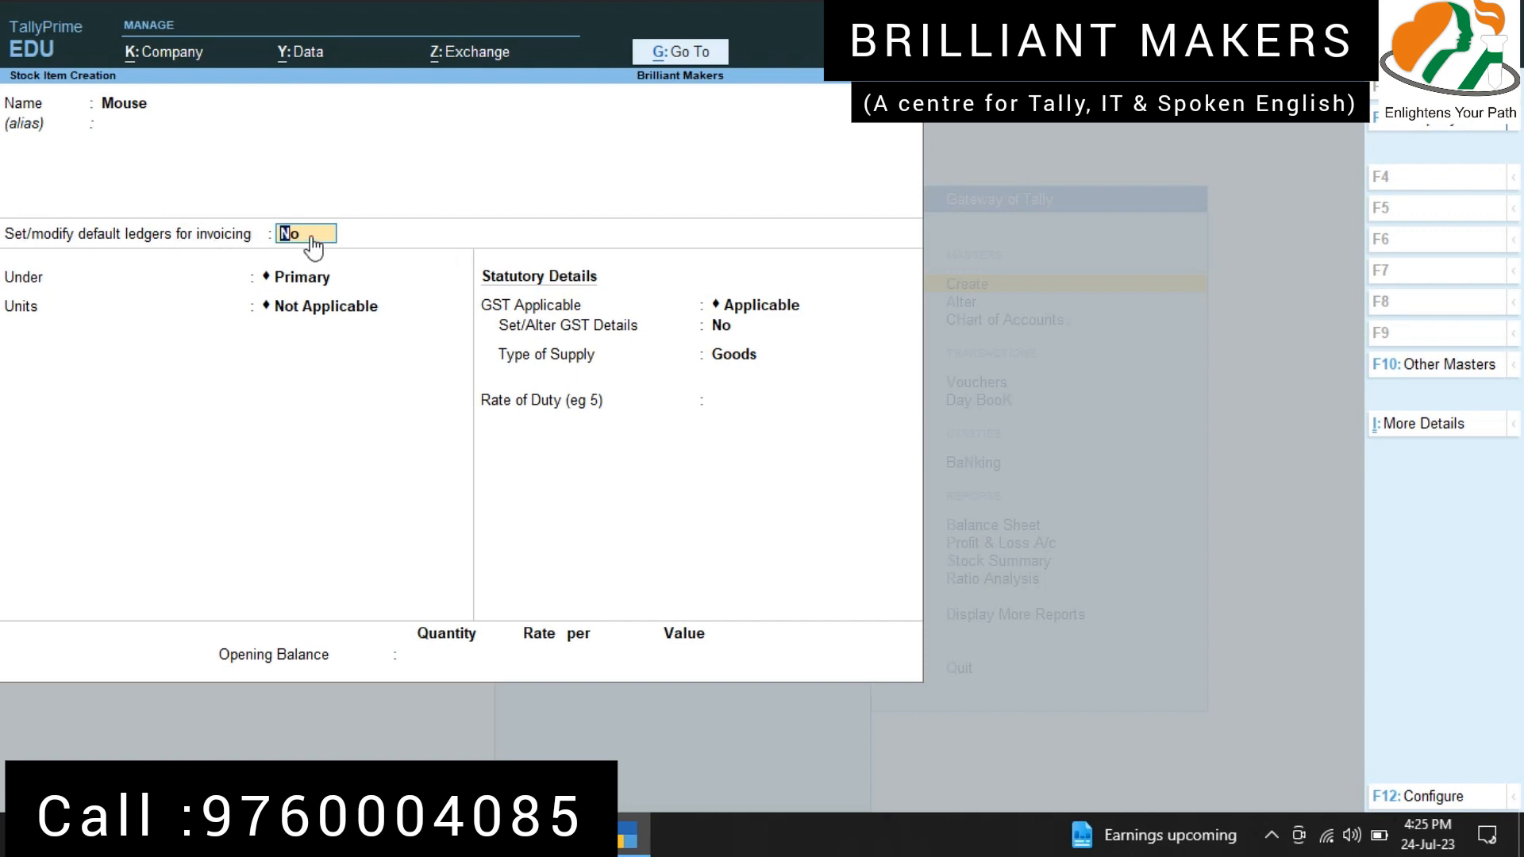
# Step: Enable default ledgers for invoicing on Mouse and allocate Sales @ 5% at 100% for sales invoices
pyautogui.write('yes')
pyautogui.press('Return')
pyautogui.write('p')
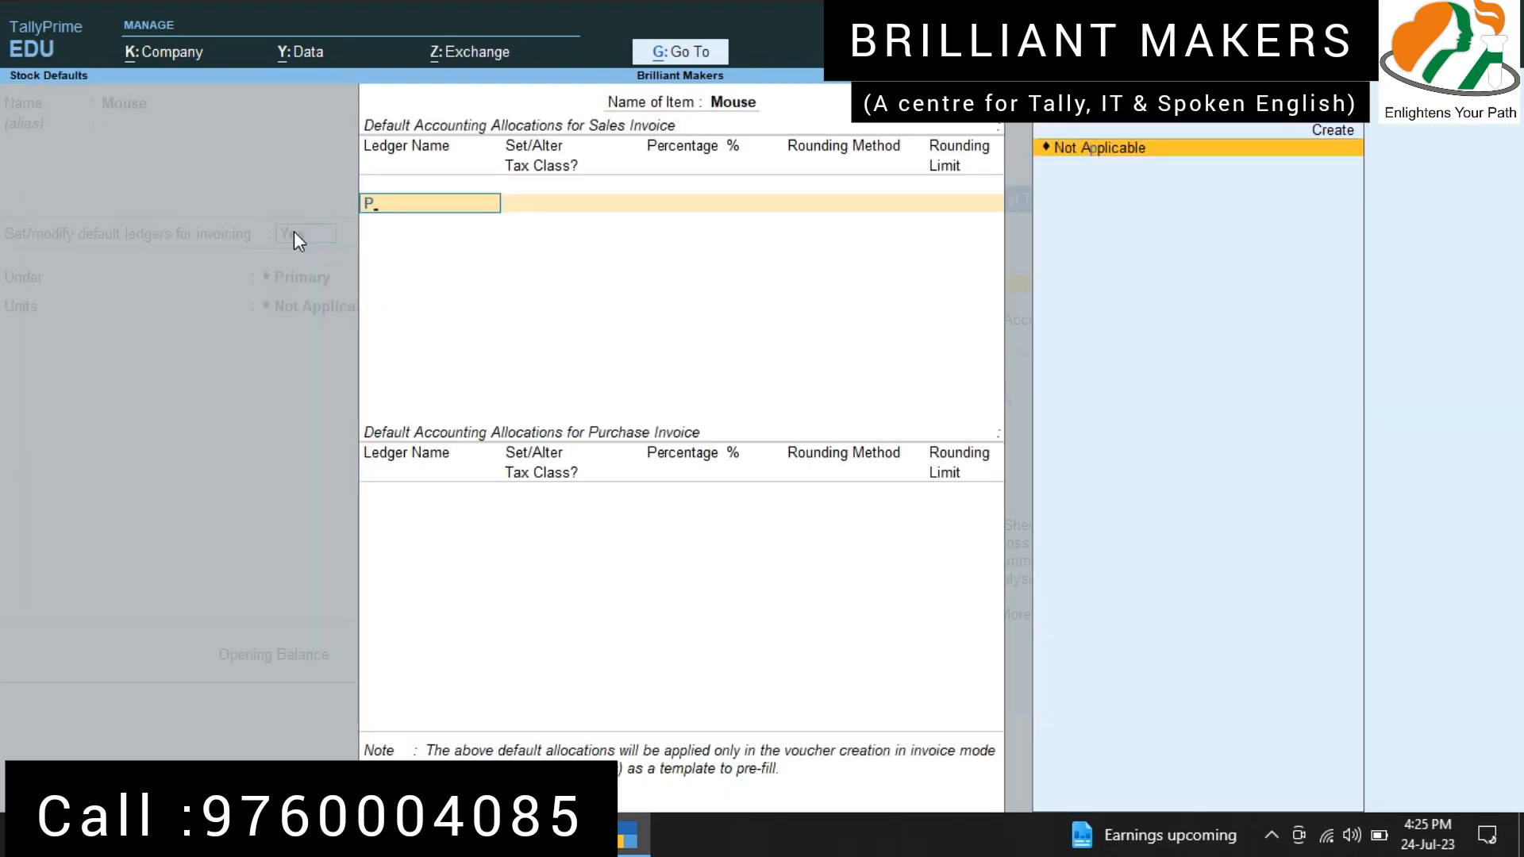
pyautogui.press('BackSpace')
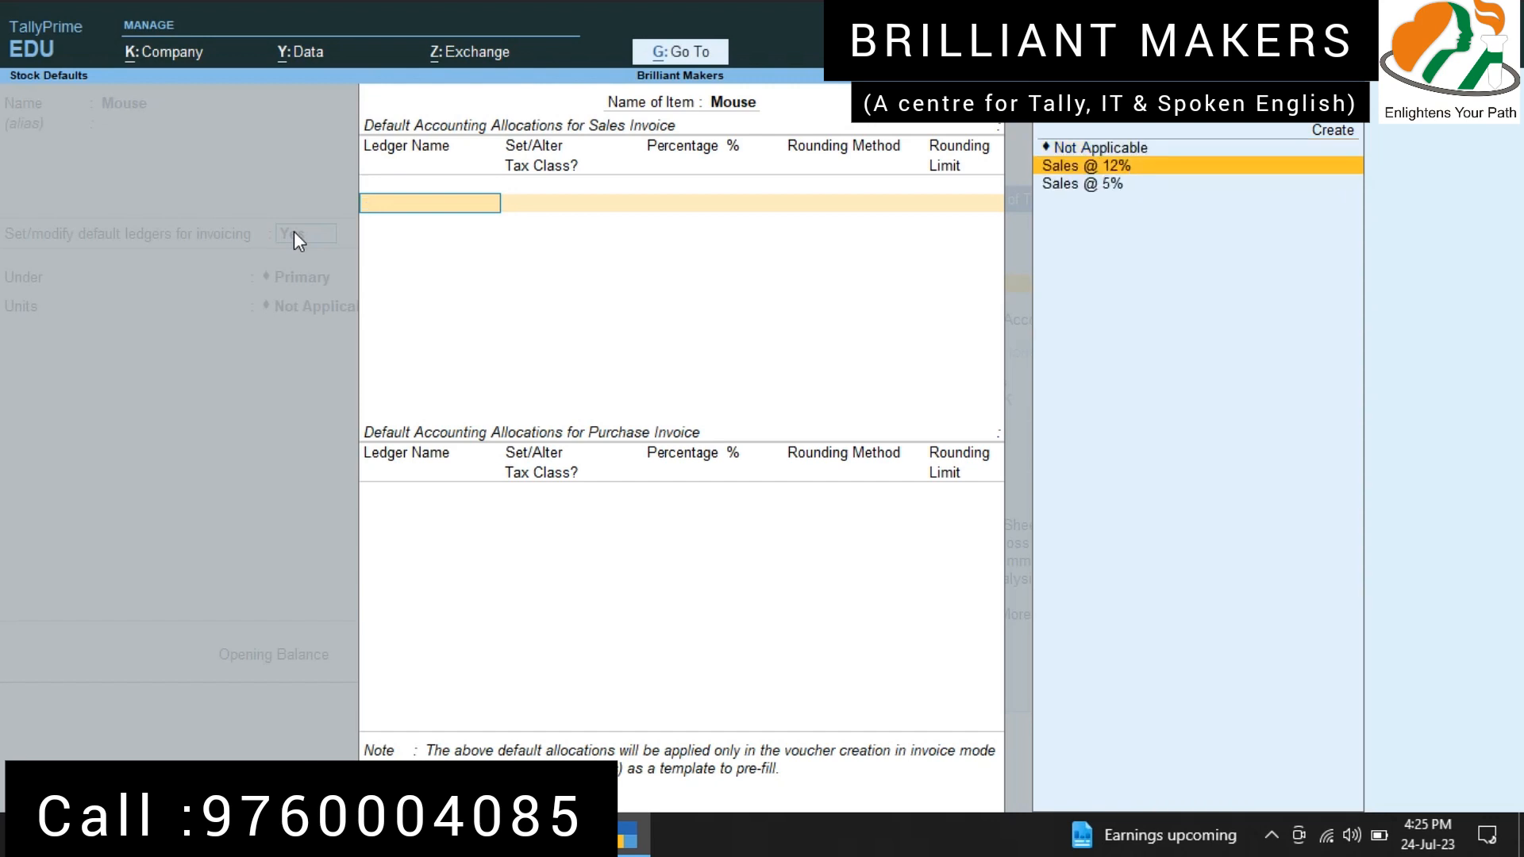
pyautogui.press('Down')
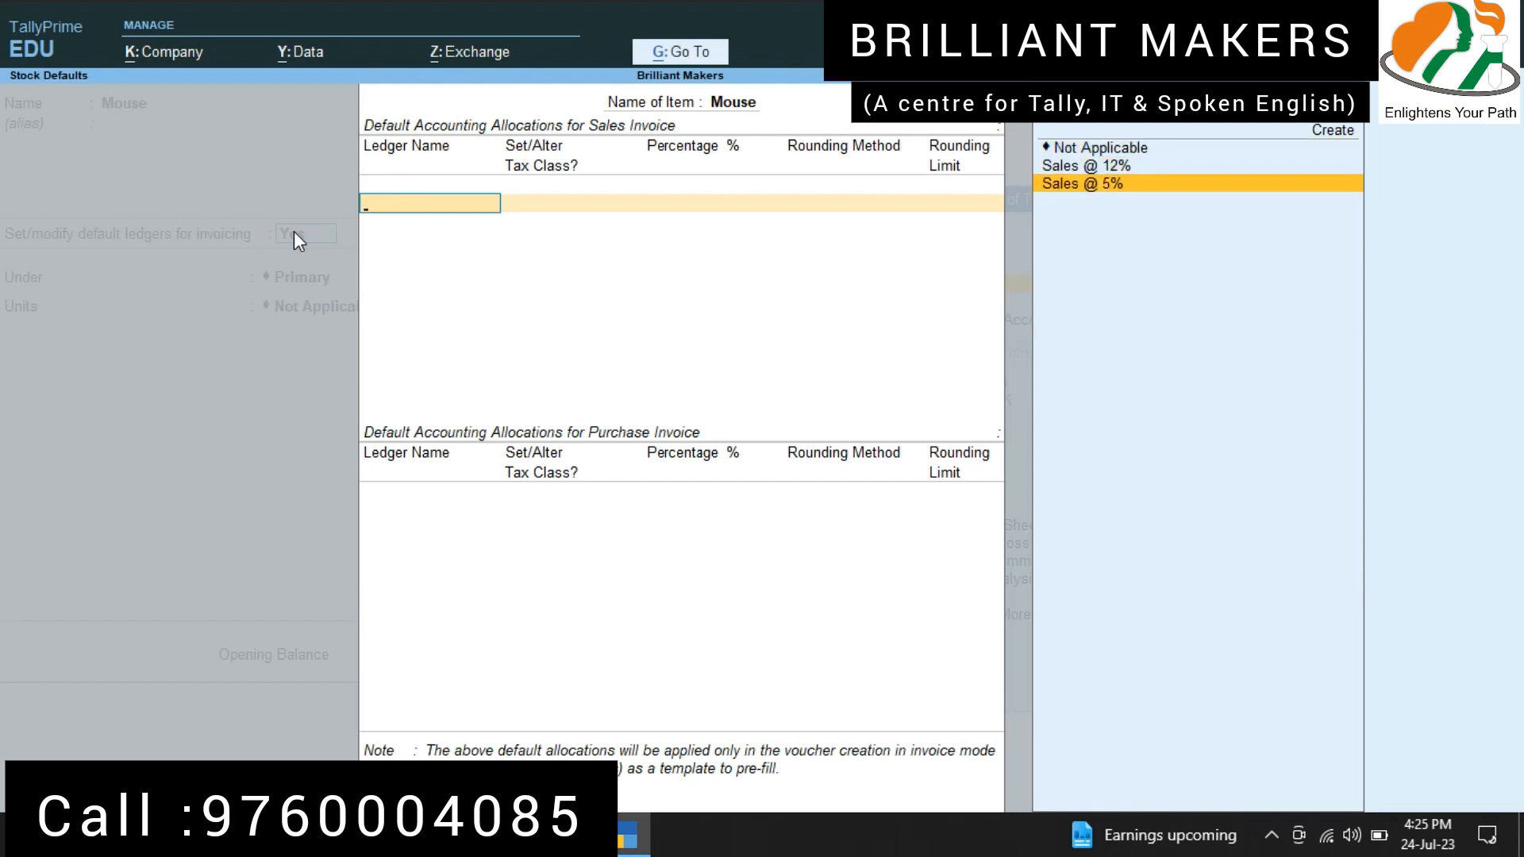
pyautogui.press('Return')
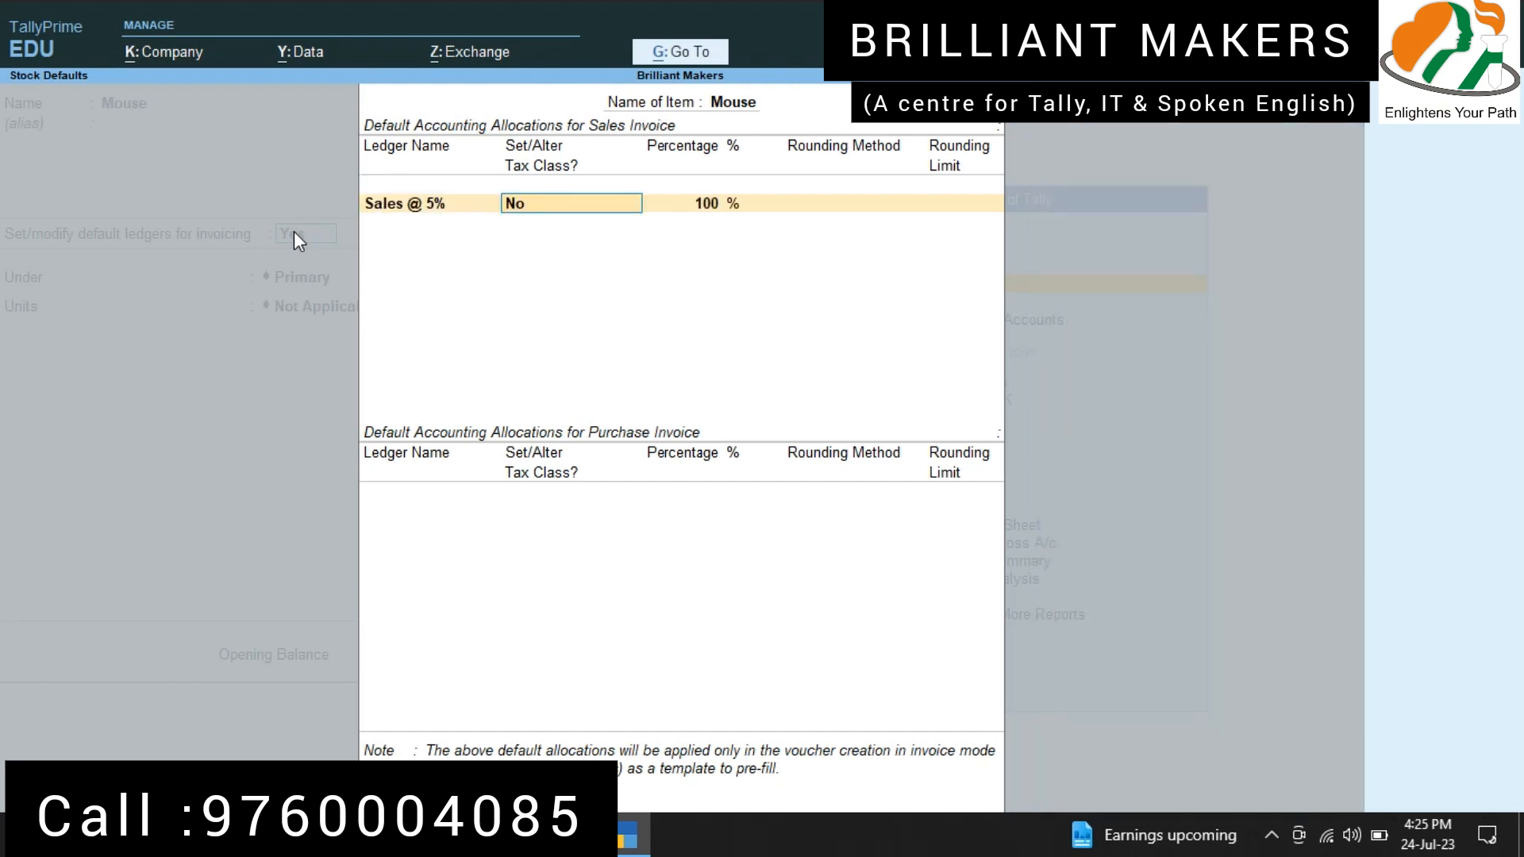
pyautogui.press('Return')
pyautogui.press('Return')
# Step: Allocate Purchases @ 5% for Mouse's purchase invoices and keep the item under Primary
pyautogui.write('purc')
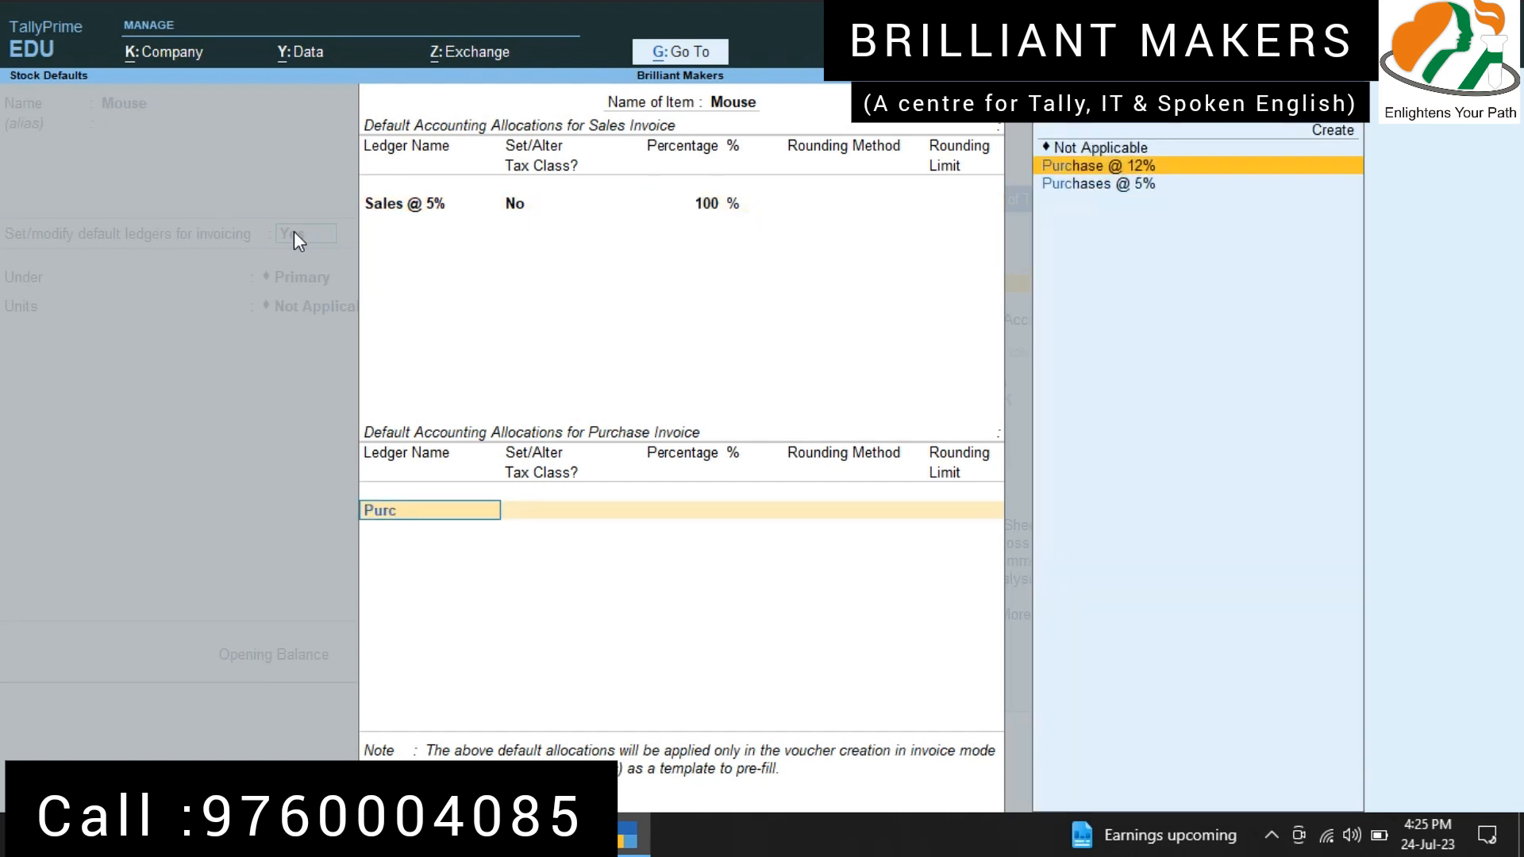
pyautogui.press('Down')
pyautogui.press('Return')
pyautogui.press('Return')
pyautogui.press('Return')
pyautogui.press('Return')
pyautogui.press('Return')
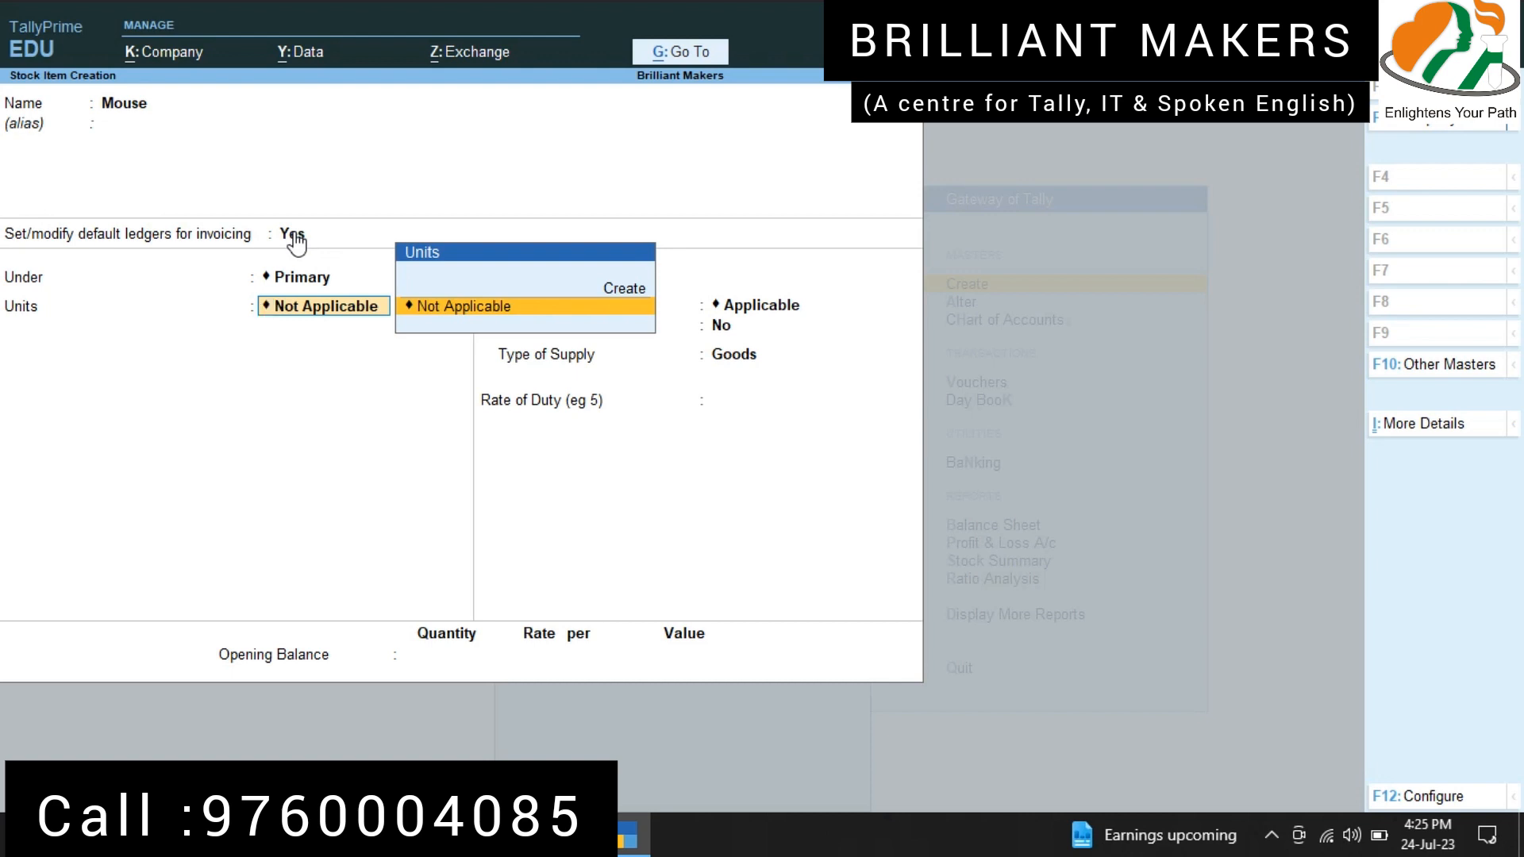
# Step: Create a simple unit "nos" with formal name Number, UQC NOS-NUMBERS and 0 decimal places for Mouse, leaving BOM components at No
pyautogui.press('alt')
pyautogui.hotkey('alt', 'c')
pyautogui.write('nos')
pyautogui.press('Return')
pyautogui.write('N')
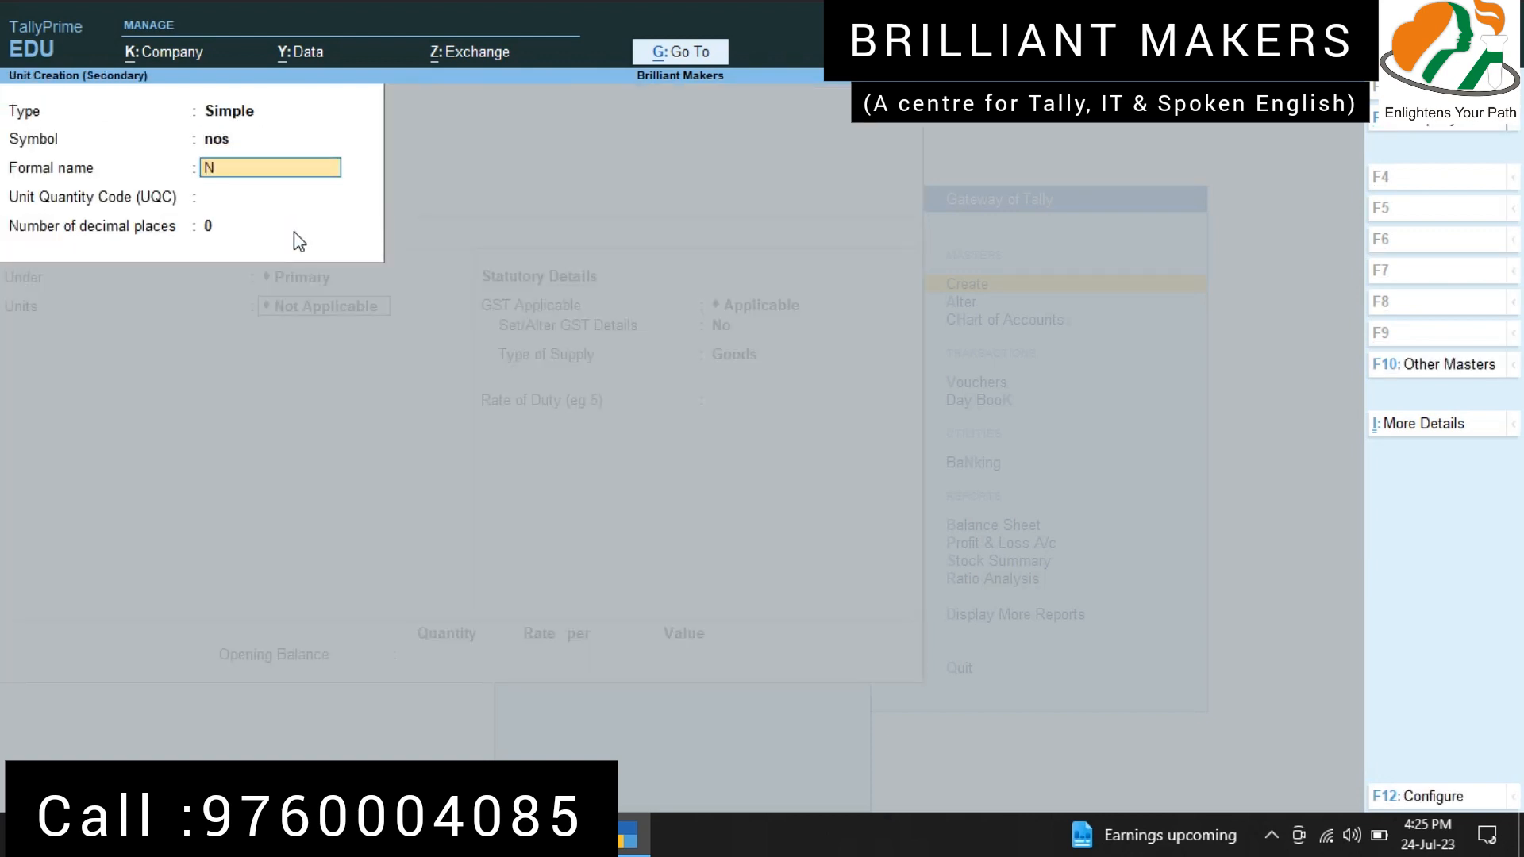
pyautogui.write('umber')
pyautogui.press('Return')
pyautogui.write('nos')
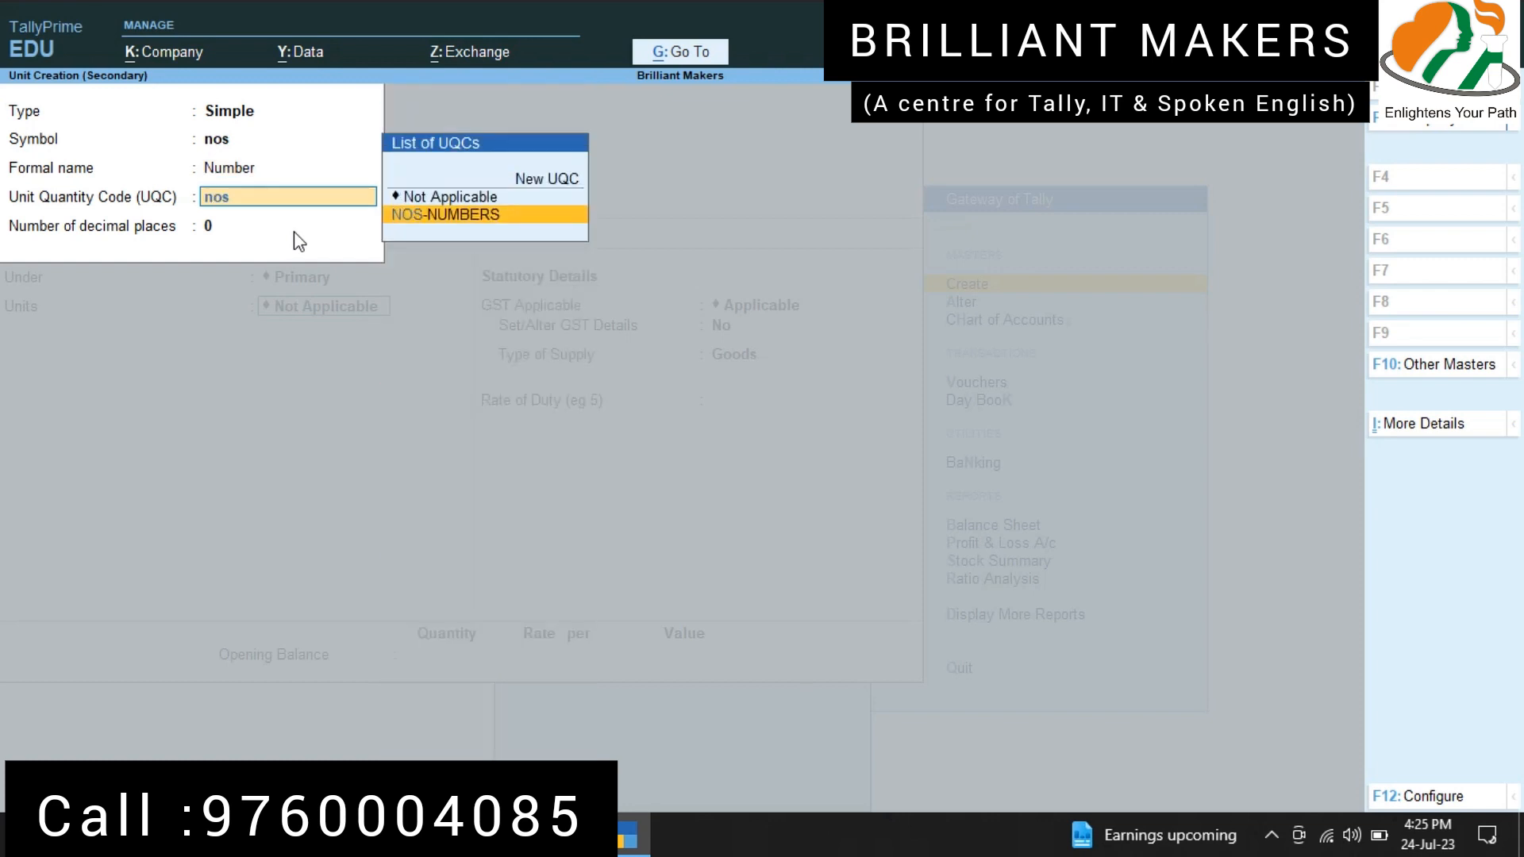
pyautogui.press('Return')
pyautogui.press('Return')
# Step: Open GST details for Mouse and enter description "Mouse" and HSN/SAC 4578, keeping non-GST goods at No and calculation On Value
pyautogui.press('Return')
pyautogui.press('Return')
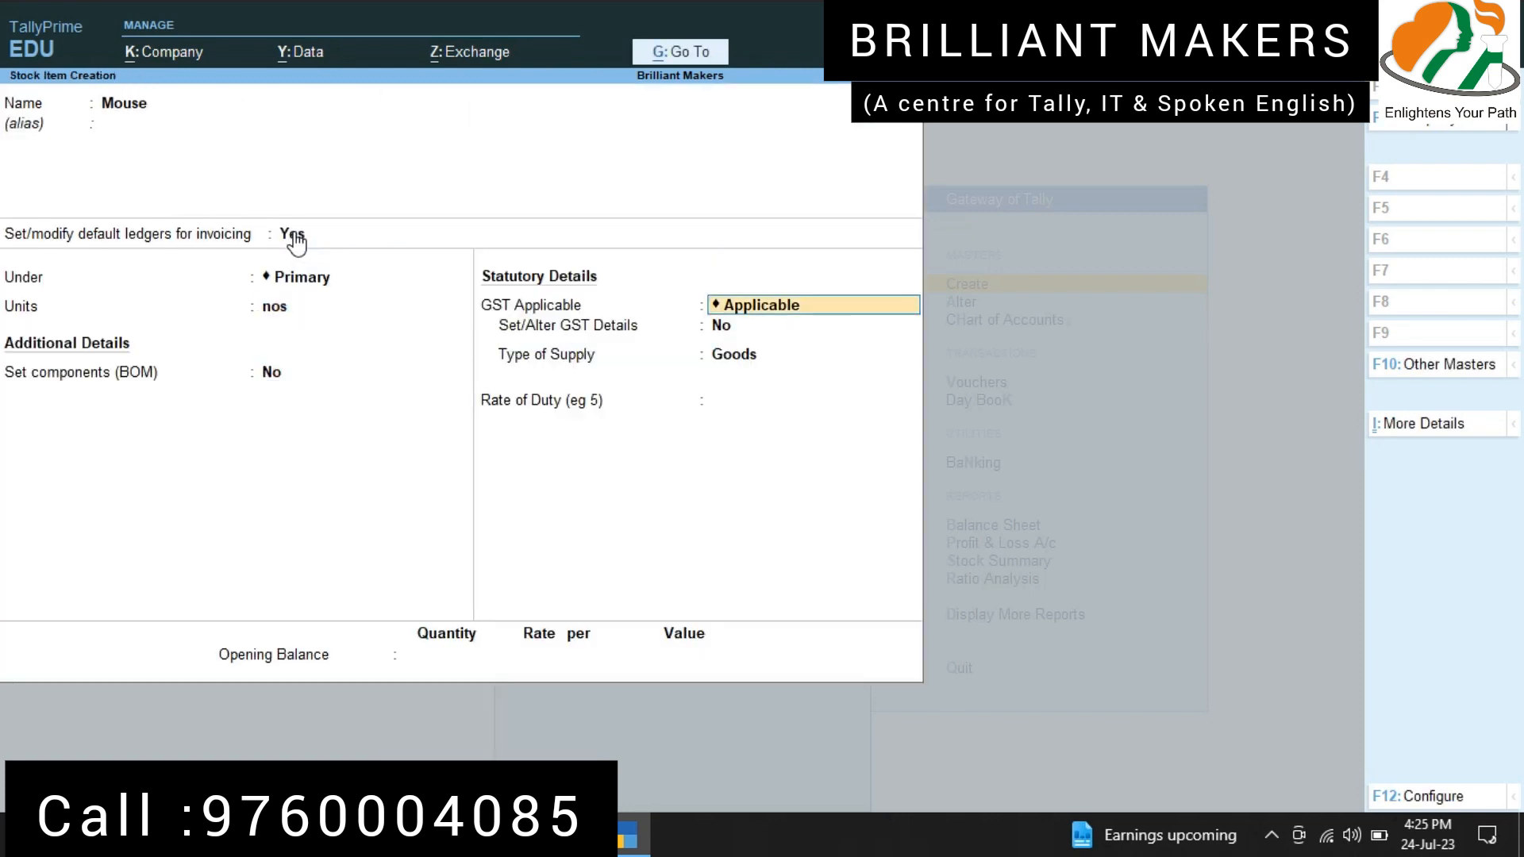
pyautogui.press('Return')
pyautogui.write('yes')
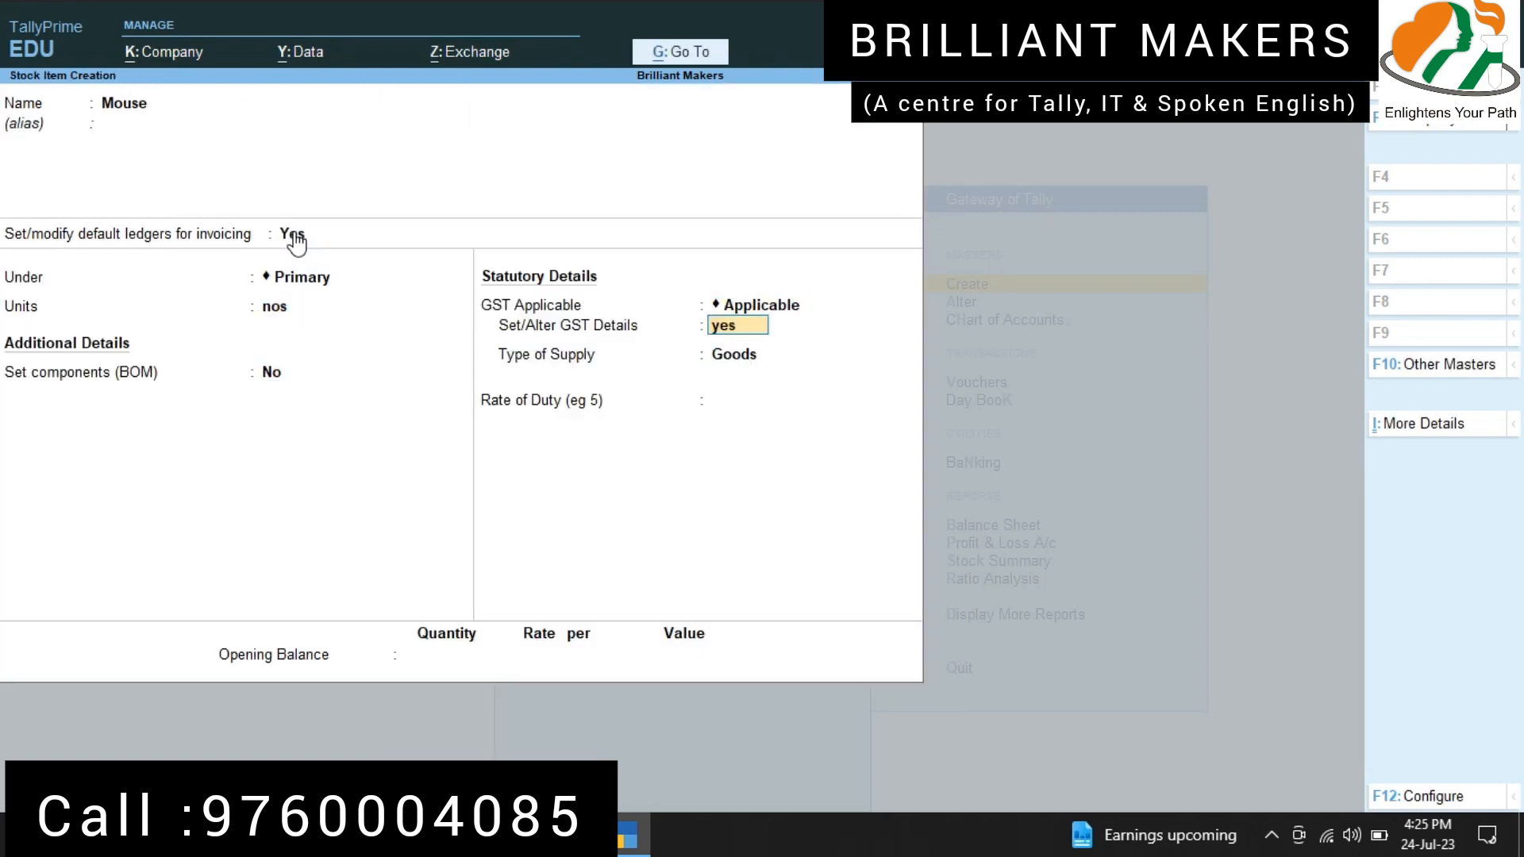
pyautogui.press('Return')
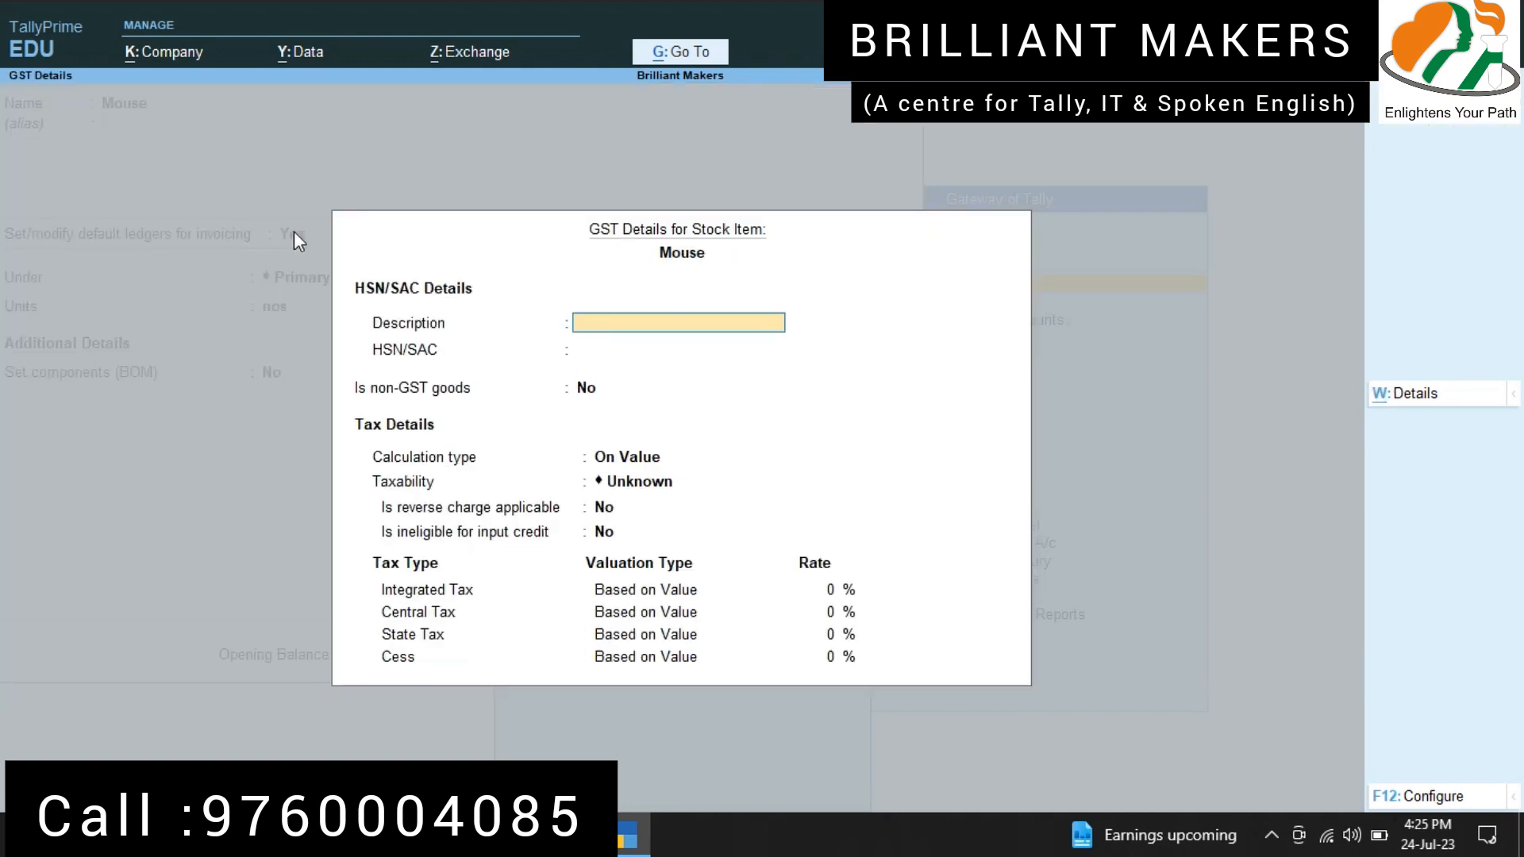
pyautogui.write('Mouse')
pyautogui.press('Return')
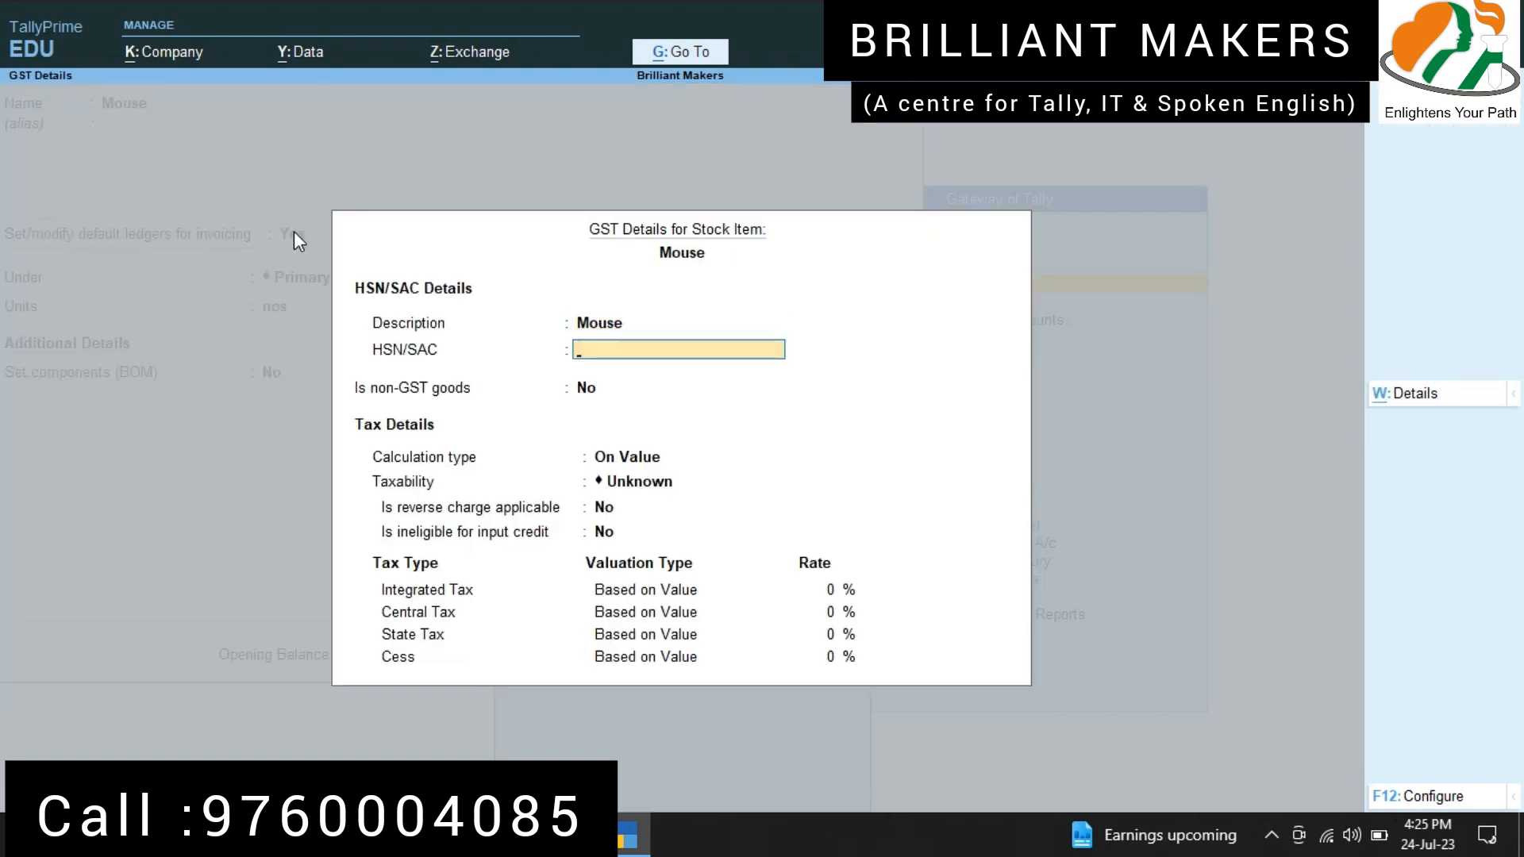
pyautogui.write('4578')
pyautogui.press('Return')
pyautogui.press('Return')
# Step: Set Mouse's taxability to Taxable with an integrated tax rate of 5% and accept its GST details
pyautogui.press('Return')
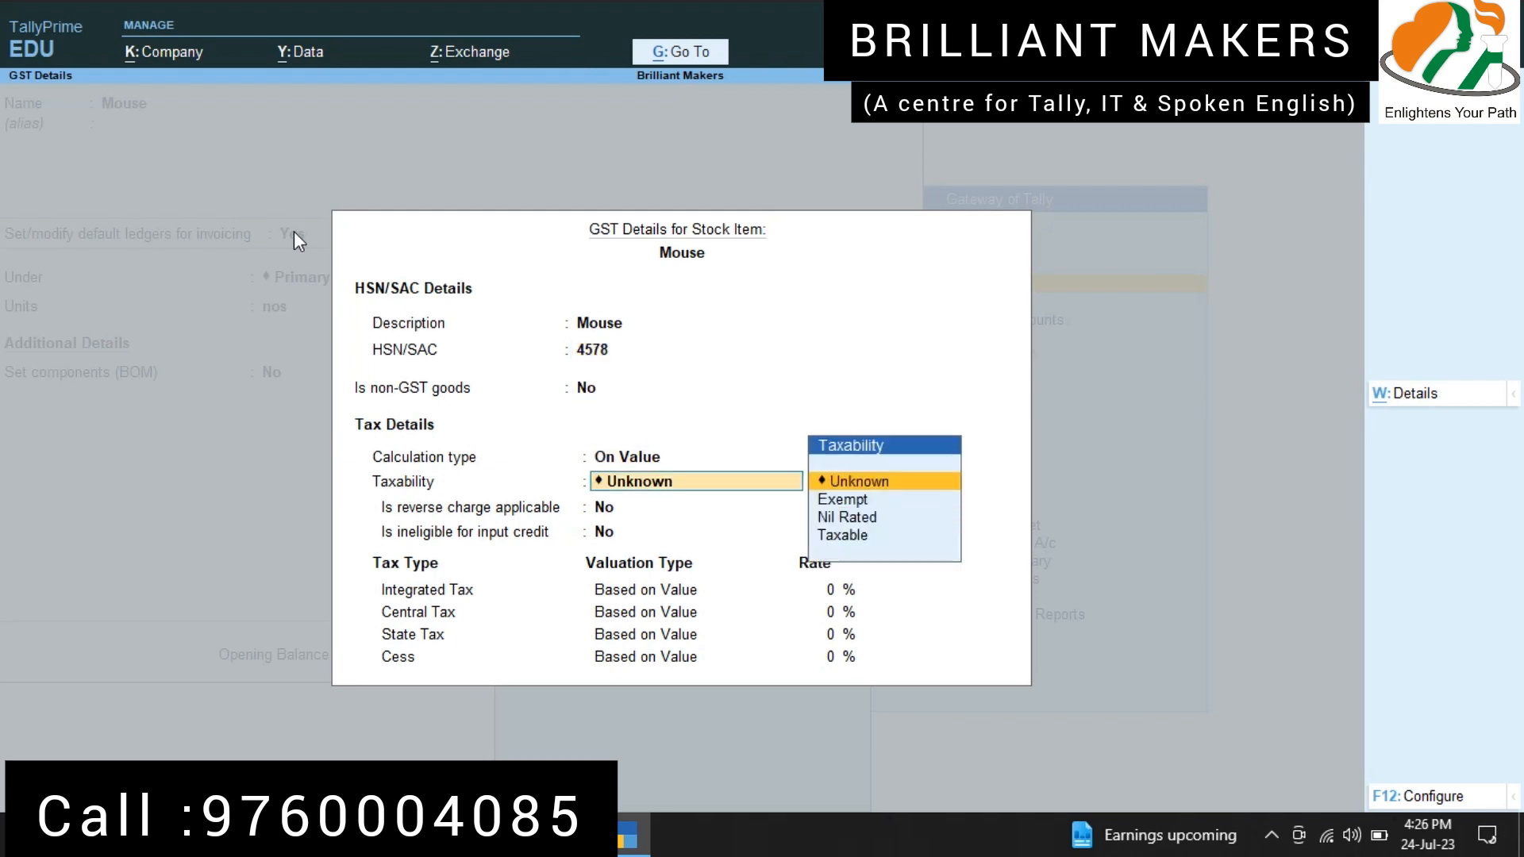
pyautogui.press('Down')
pyautogui.press('Down')
pyautogui.press('Down')
pyautogui.press('Return')
pyautogui.press('Return')
pyautogui.press('Return')
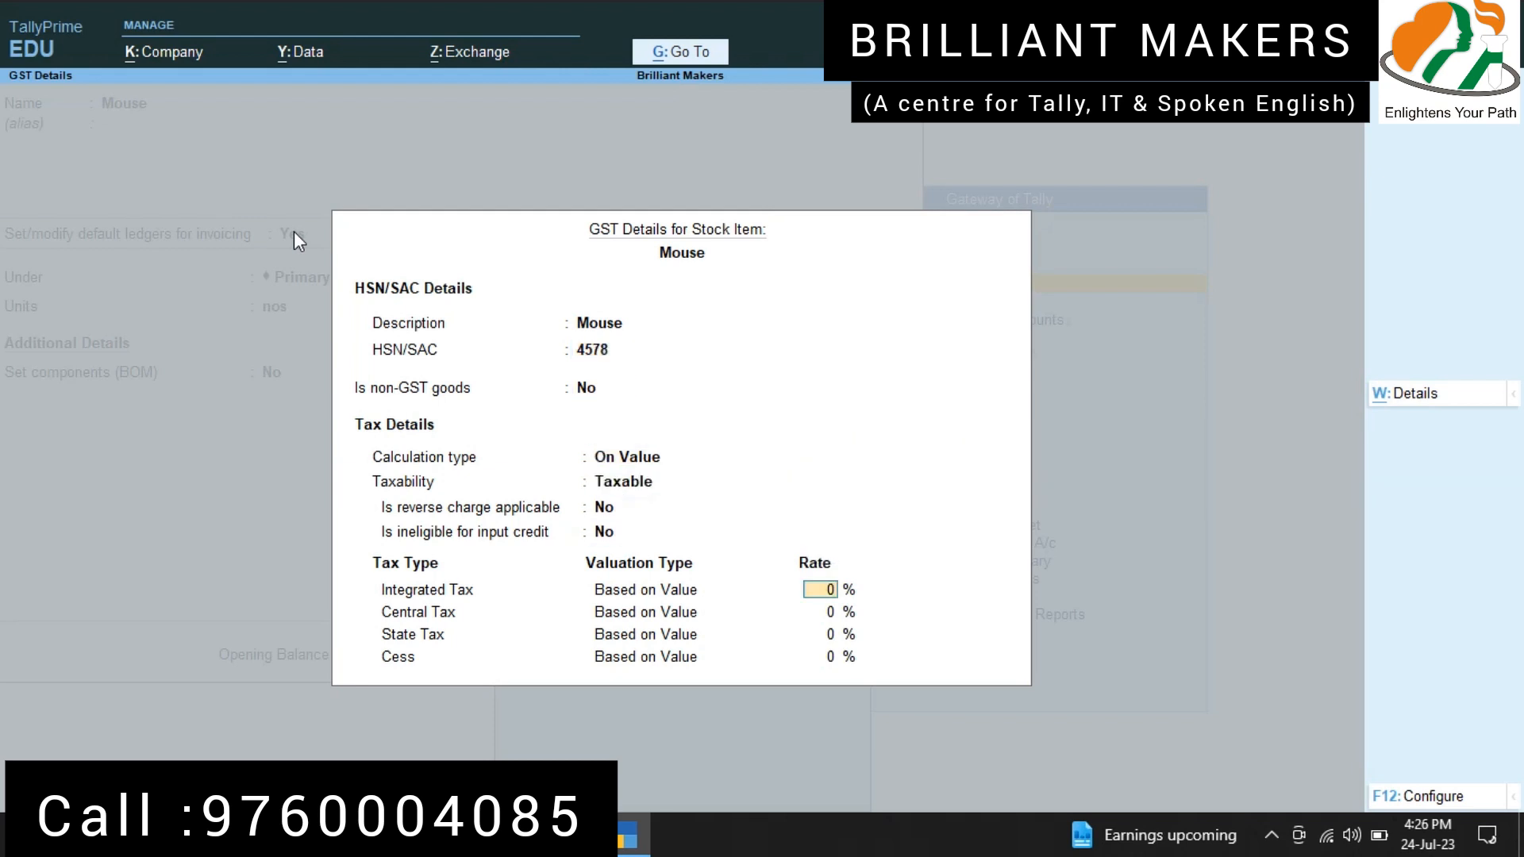
pyautogui.write('5')
pyautogui.press('Return')
pyautogui.press('Return')
# Step: Keep Goods as Mouse's type of supply, leave the duty rate blank, and save the stock item
pyautogui.press('Return')
pyautogui.press('Return')
pyautogui.press('Return')
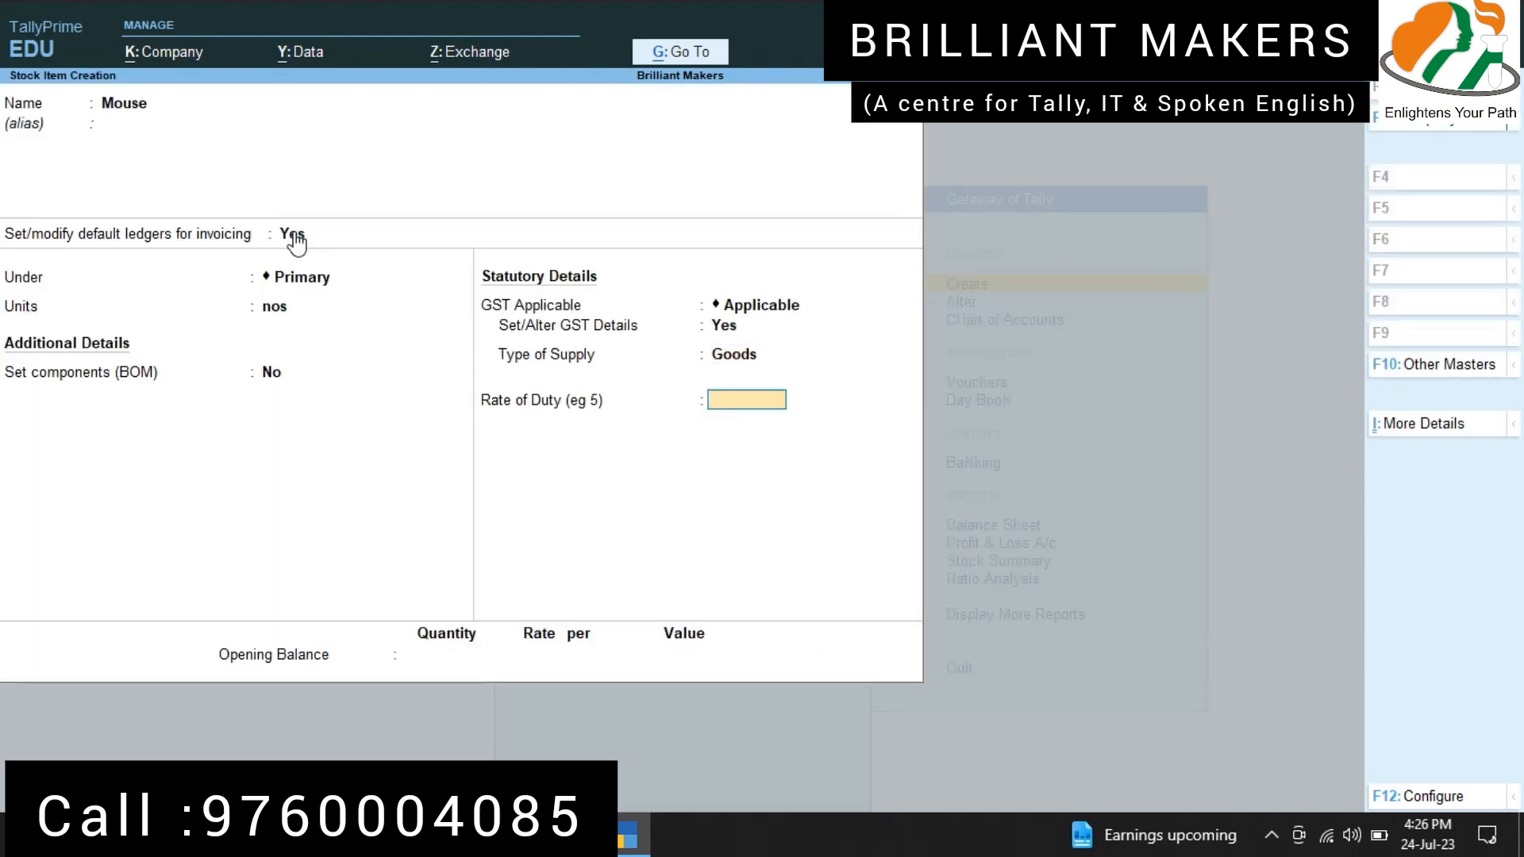
pyautogui.press('Return')
pyautogui.press('Return')
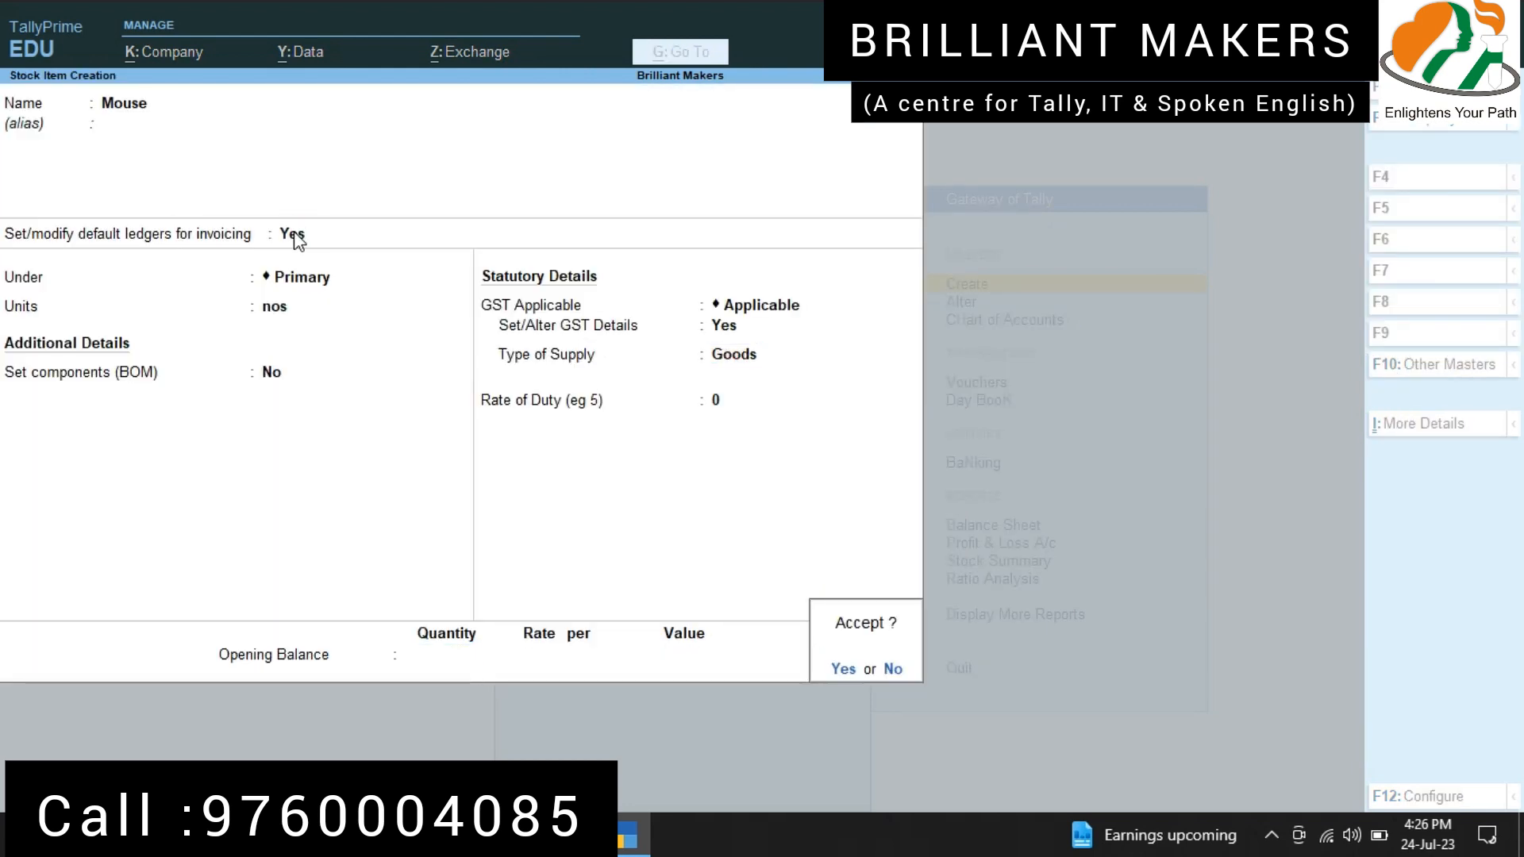
pyautogui.press('Return')
# Step: Name the next stock item "Mobile", enable default ledgers for invoicing, and allocate Sales @ 12% for sales invoices
pyautogui.write('Mobile')
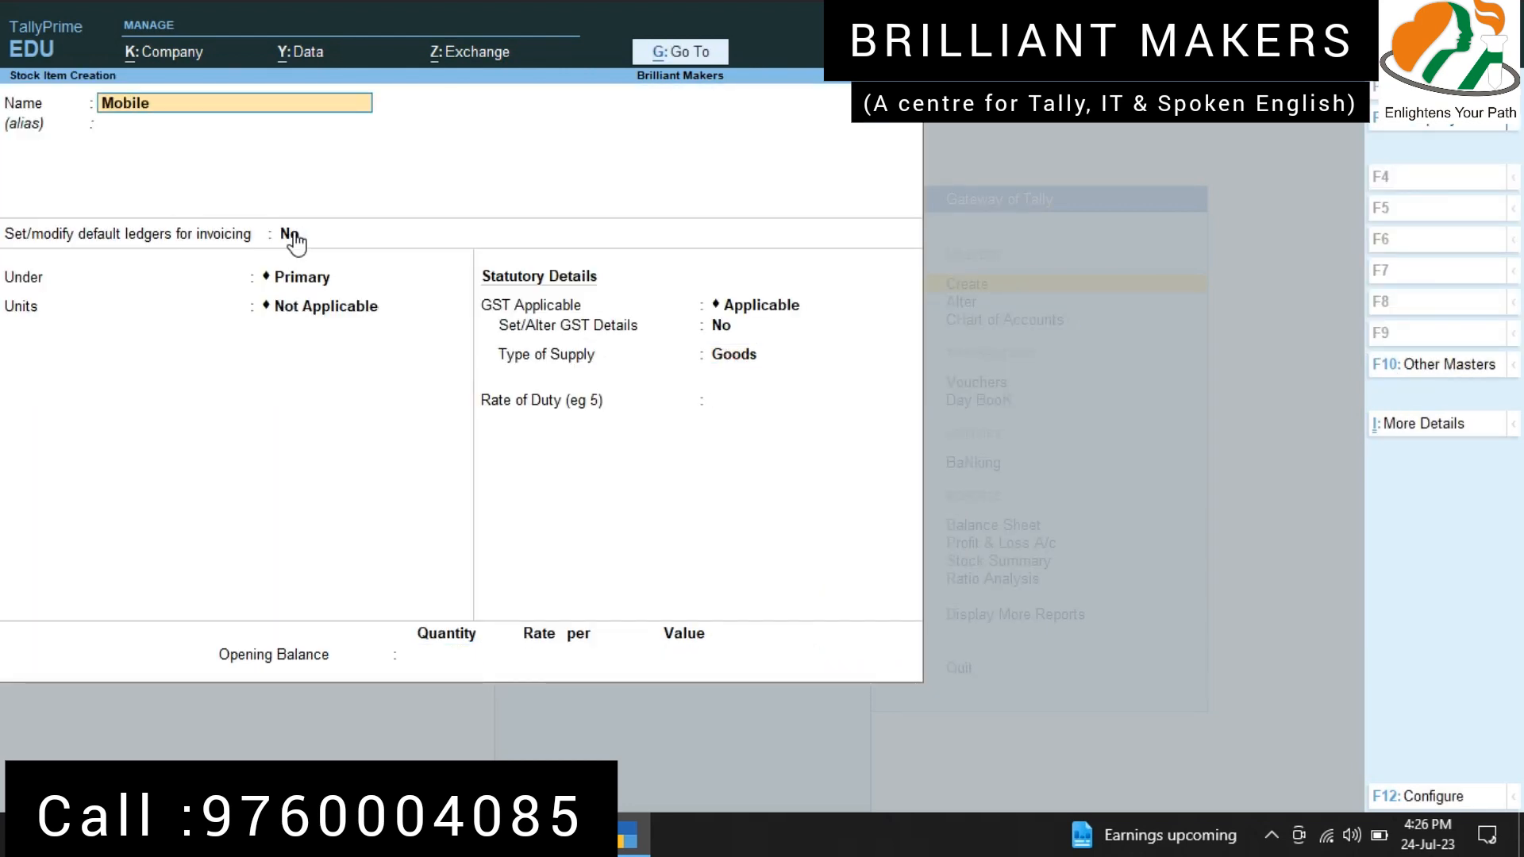
pyautogui.press('Return')
pyautogui.press('Return')
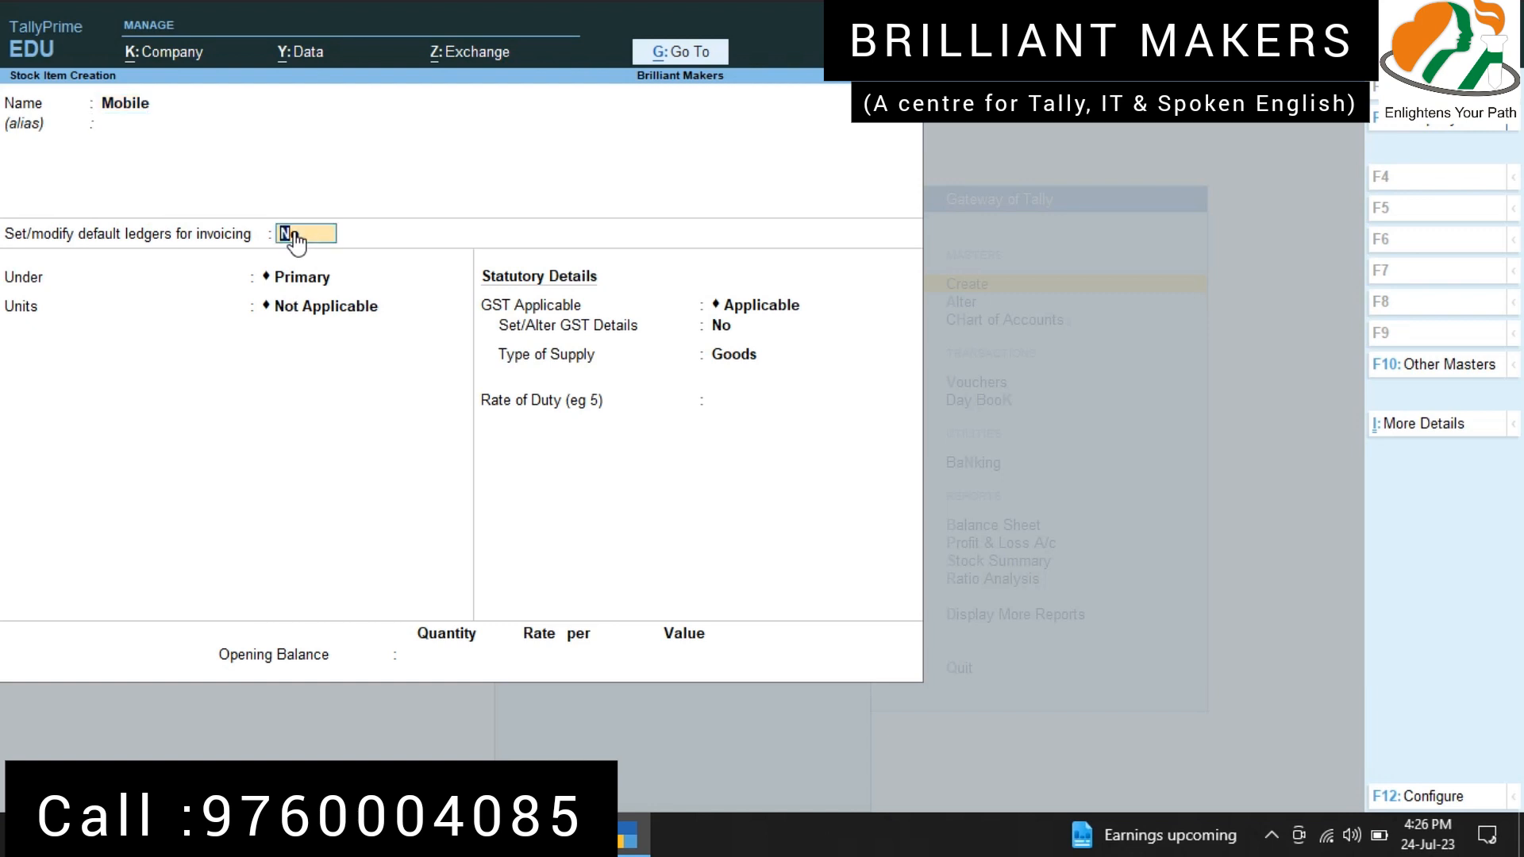
pyautogui.press('y')
pyautogui.press('Return')
pyautogui.press('Down')
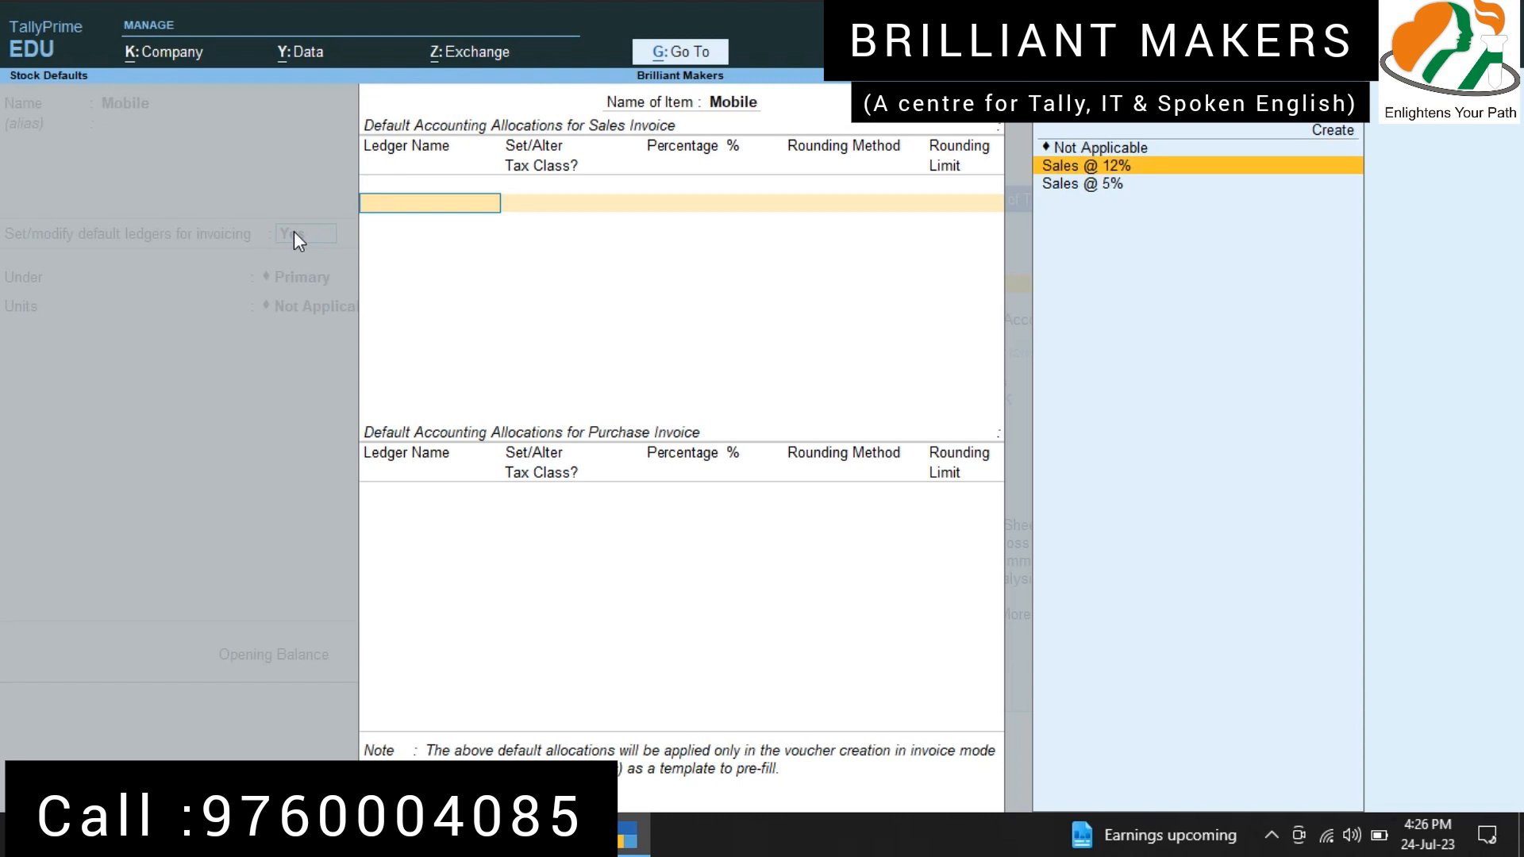
pyautogui.press('Return')
pyautogui.press('Return')
pyautogui.press('Return')
pyautogui.press('Return')
# Step: Allocate Purchase @ 12% for Mobile's purchase invoices and keep the item under Primary
pyautogui.write('Pur')
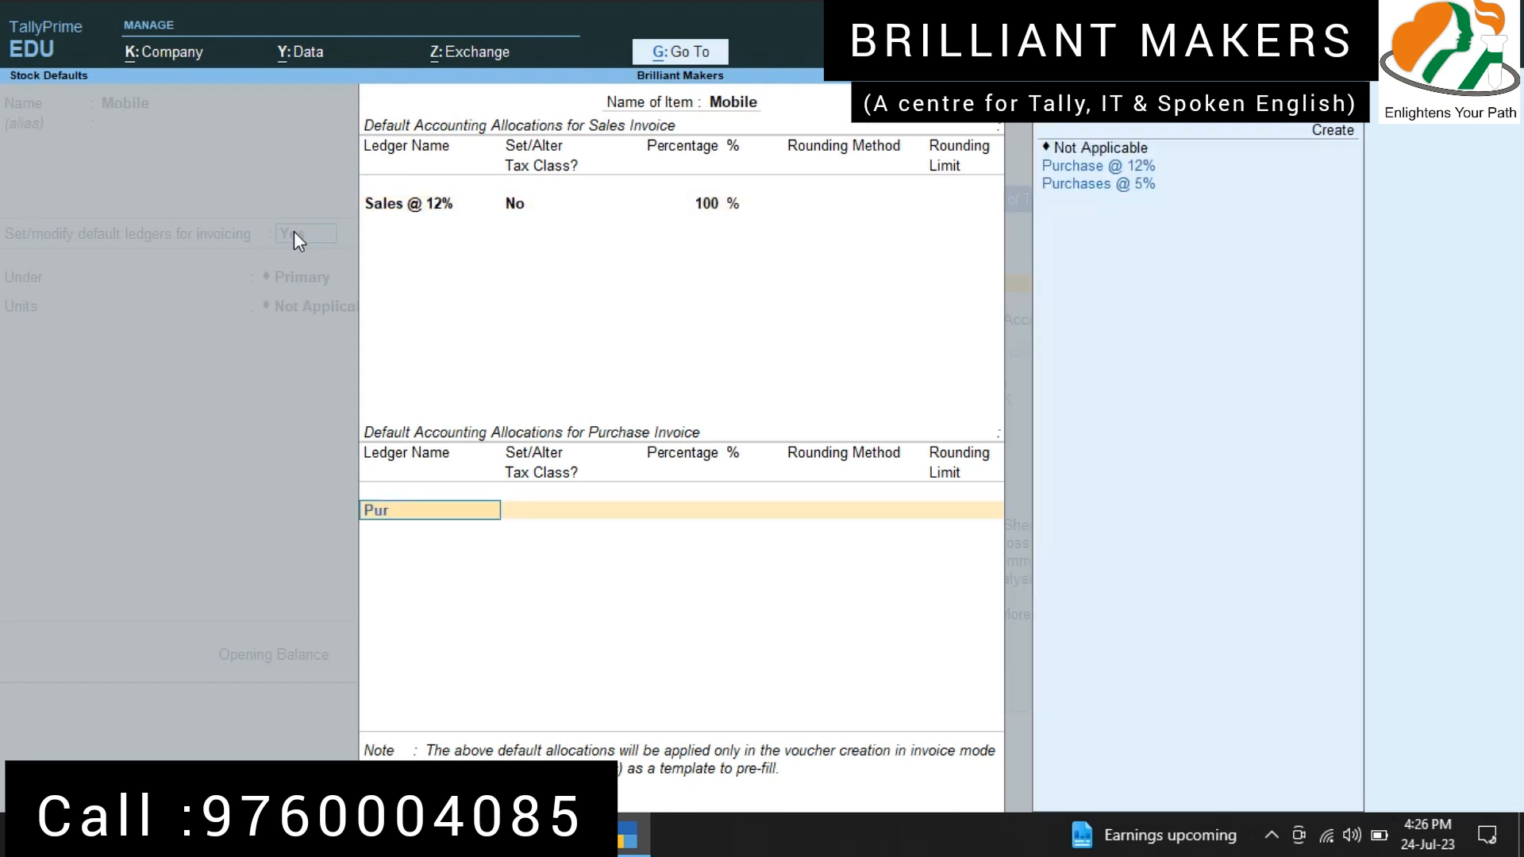
pyautogui.write('chase')
pyautogui.press('Down')
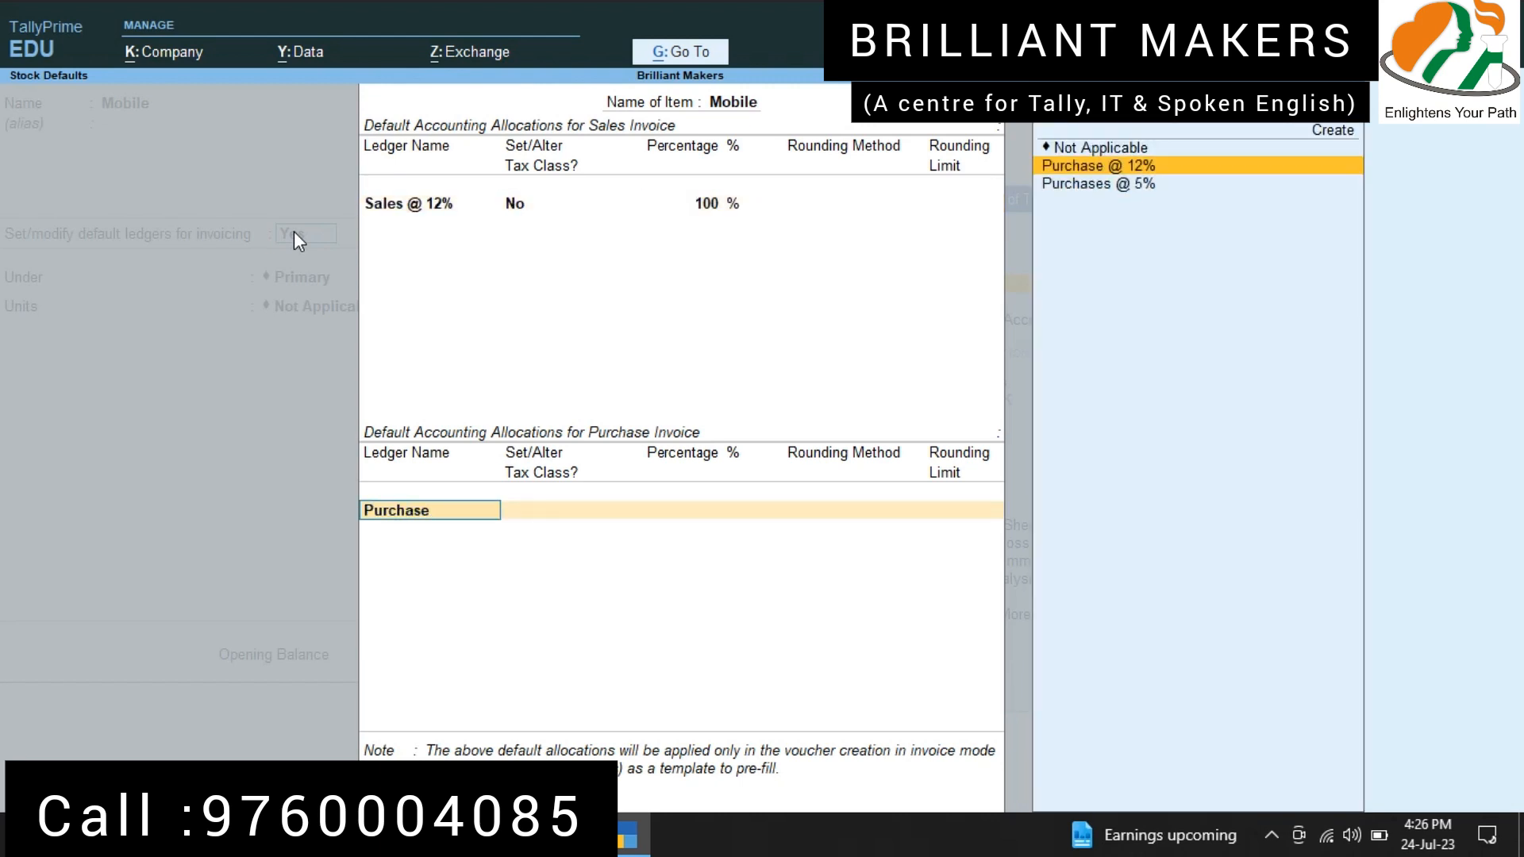
pyautogui.press('Return')
pyautogui.press('Return')
pyautogui.press('Return')
pyautogui.press('Return')
pyautogui.press('Return')
pyautogui.press('BackSpace')
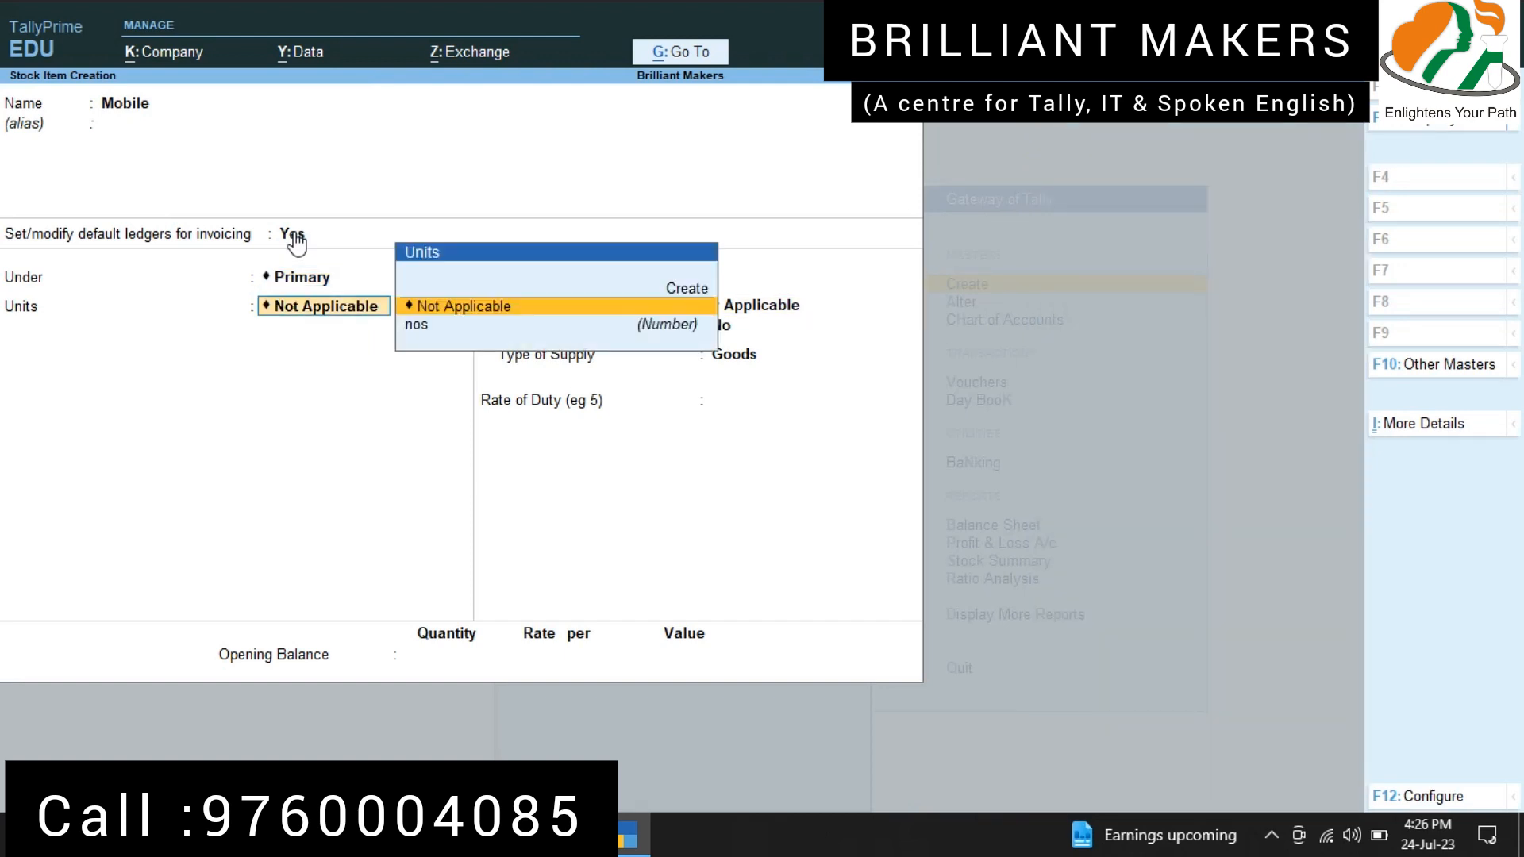
# Step: Set Mobile's unit to nos and leave BOM components at No
pyautogui.press('Down')
pyautogui.press('Return')
# Step: Open GST details for Mobile and enter description "Mobile" and HSN/SAC 2560, keeping non-GST goods at No and calculation On Value
pyautogui.press('Return')
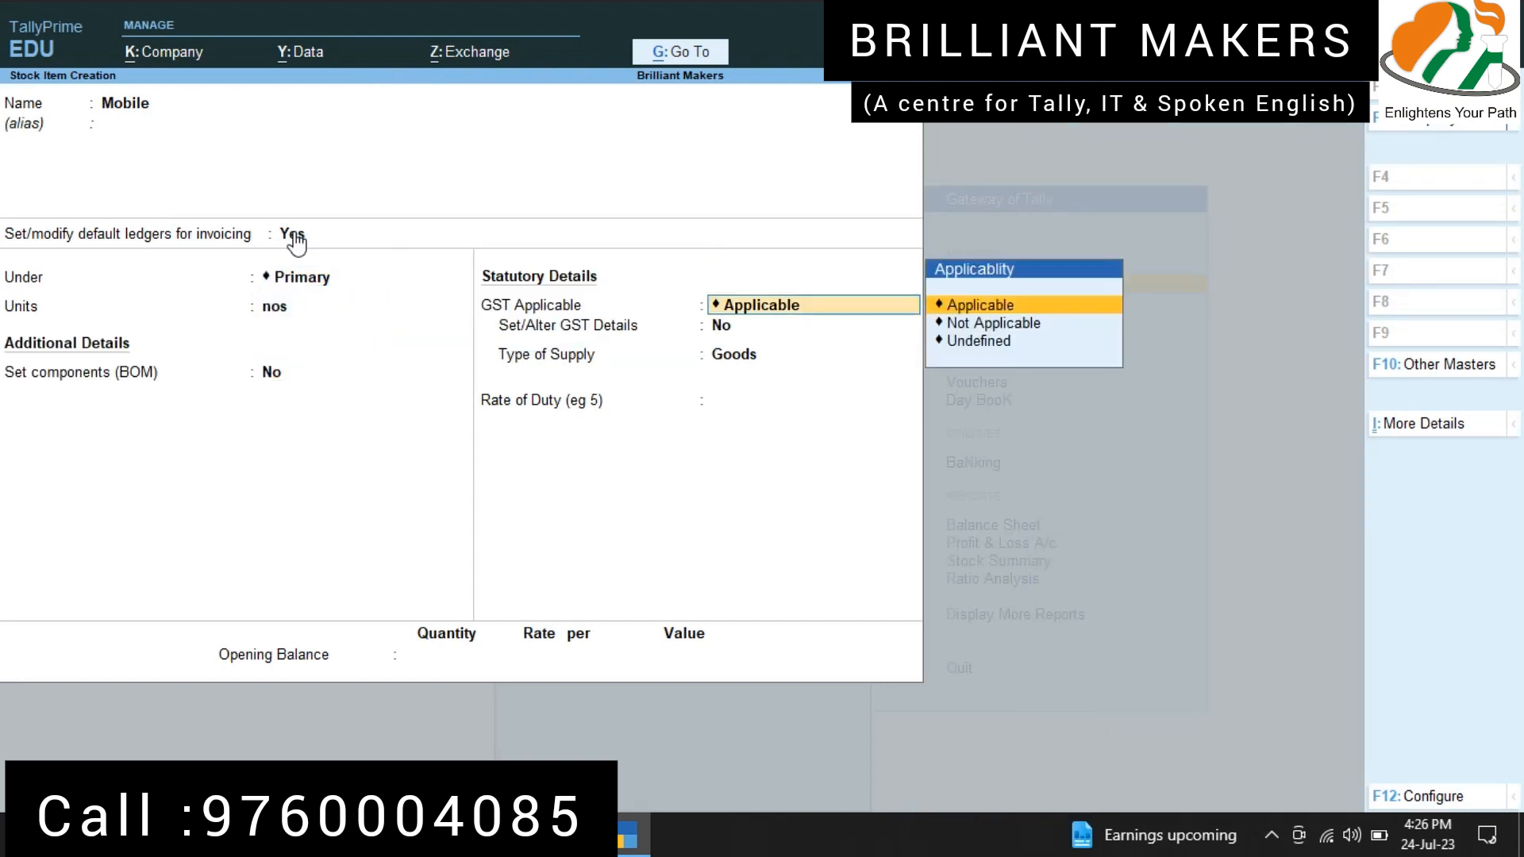
pyautogui.press('Return')
pyautogui.press('y')
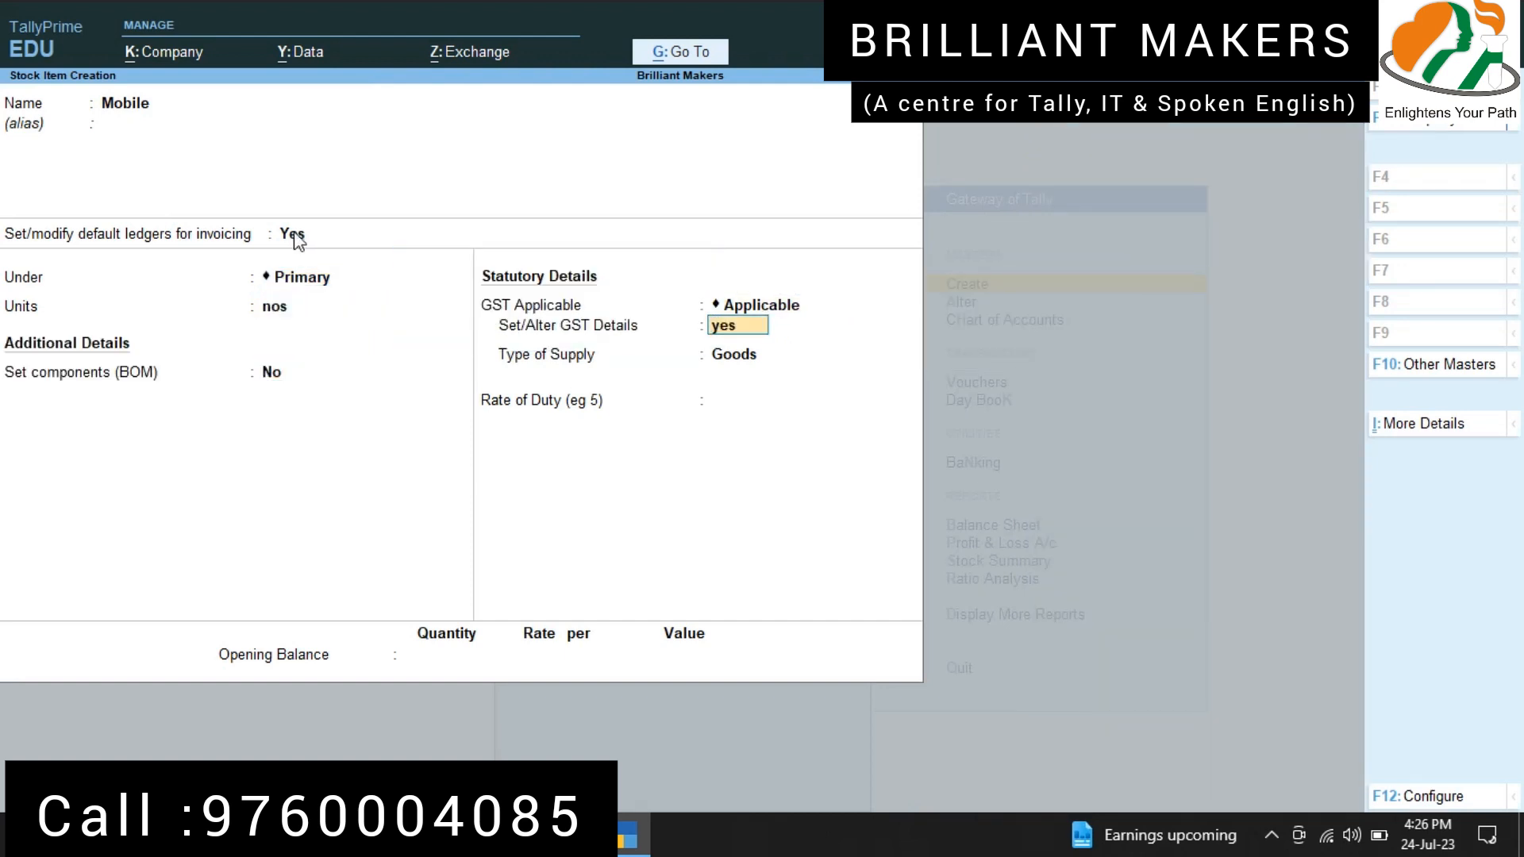
pyautogui.press('Return')
pyautogui.write('Mobile')
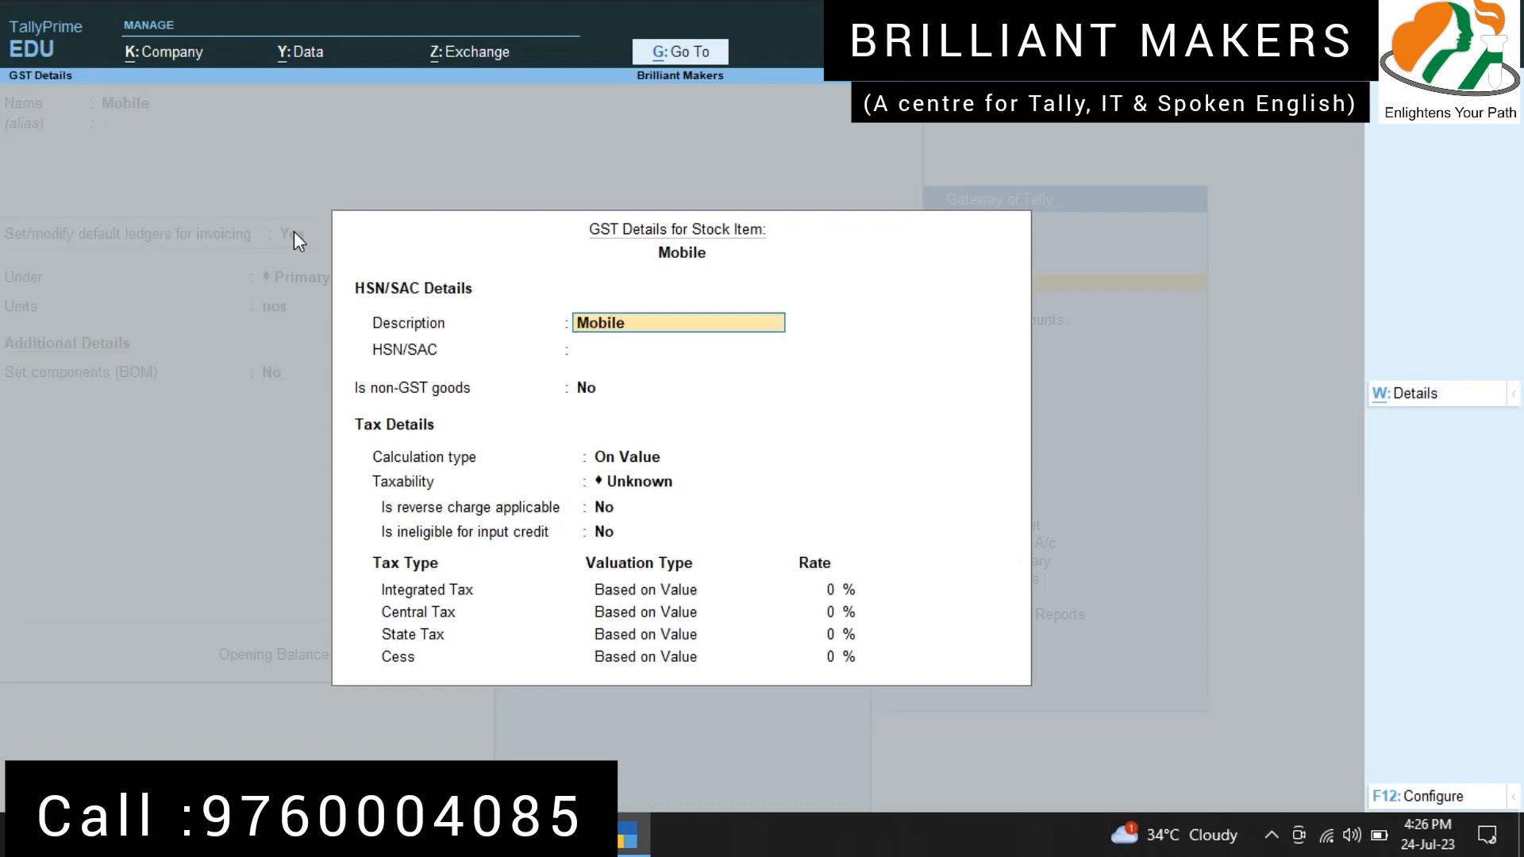
pyautogui.press('Return')
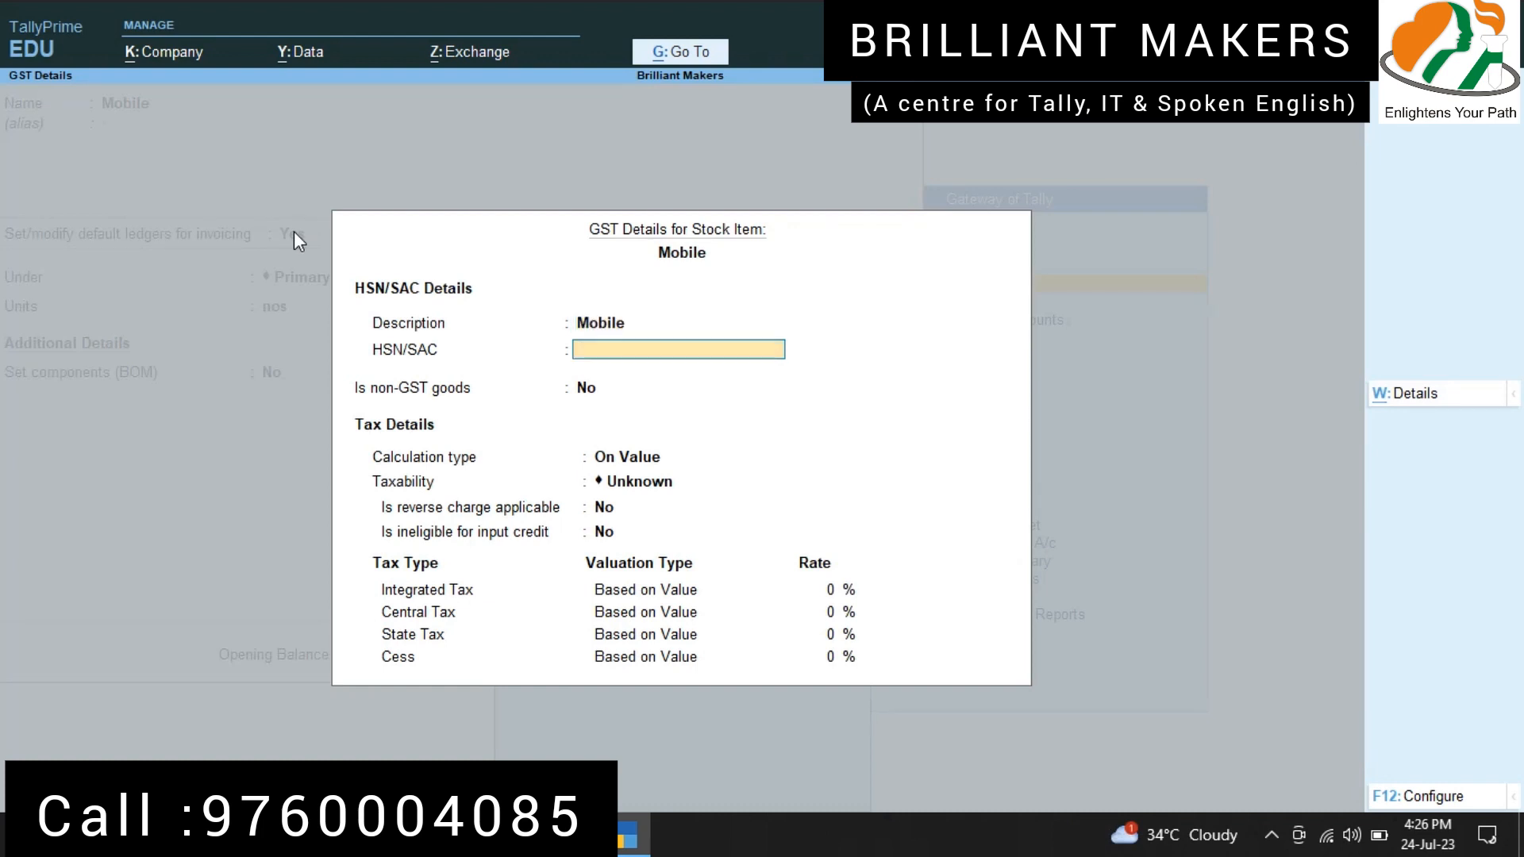
pyautogui.write('2560')
pyautogui.press('Return')
# Step: Set Mobile's taxability to Taxable with an integrated tax rate of 12% and accept its GST details
pyautogui.press('Return')
pyautogui.press('Return')
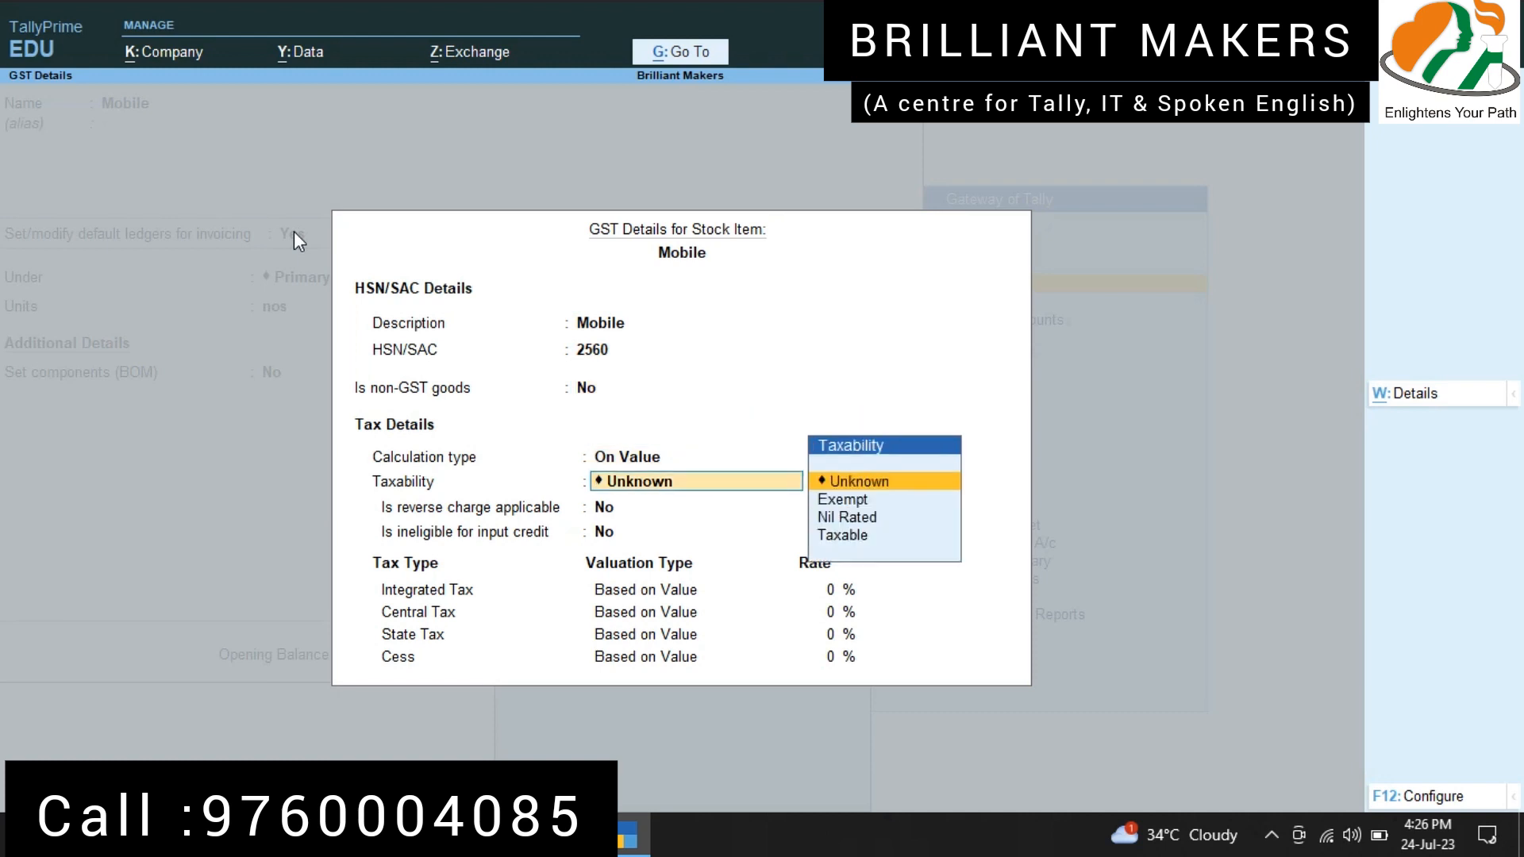
pyautogui.press('Down')
pyautogui.press('Down')
pyautogui.press('Down')
pyautogui.press('Return')
pyautogui.press('Return')
pyautogui.press('Return')
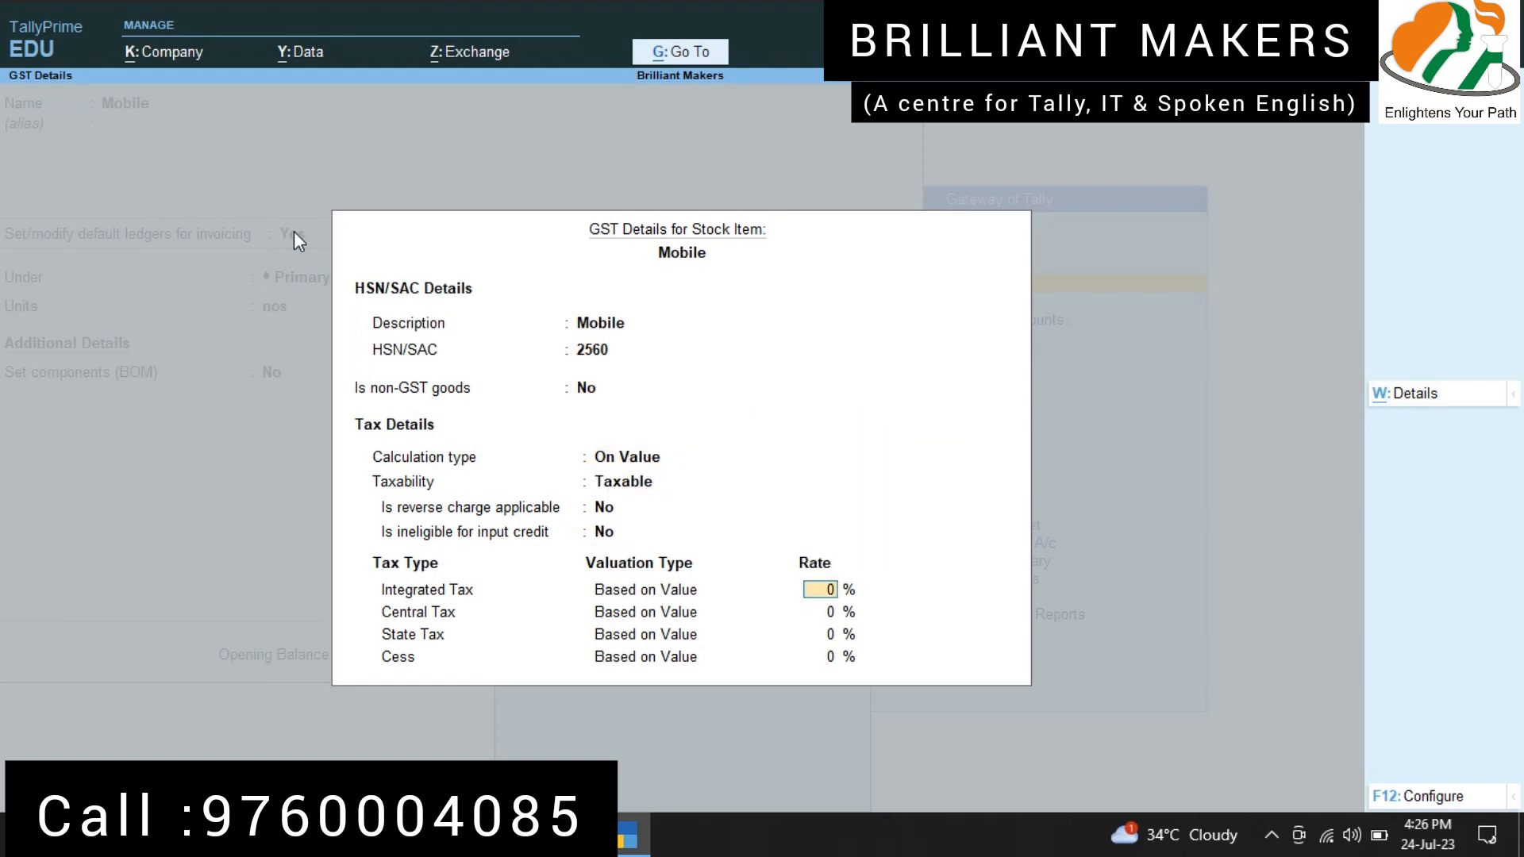
pyautogui.write('12')
pyautogui.press('Return')
pyautogui.press('Return')
pyautogui.press('Return')
pyautogui.press('Return')
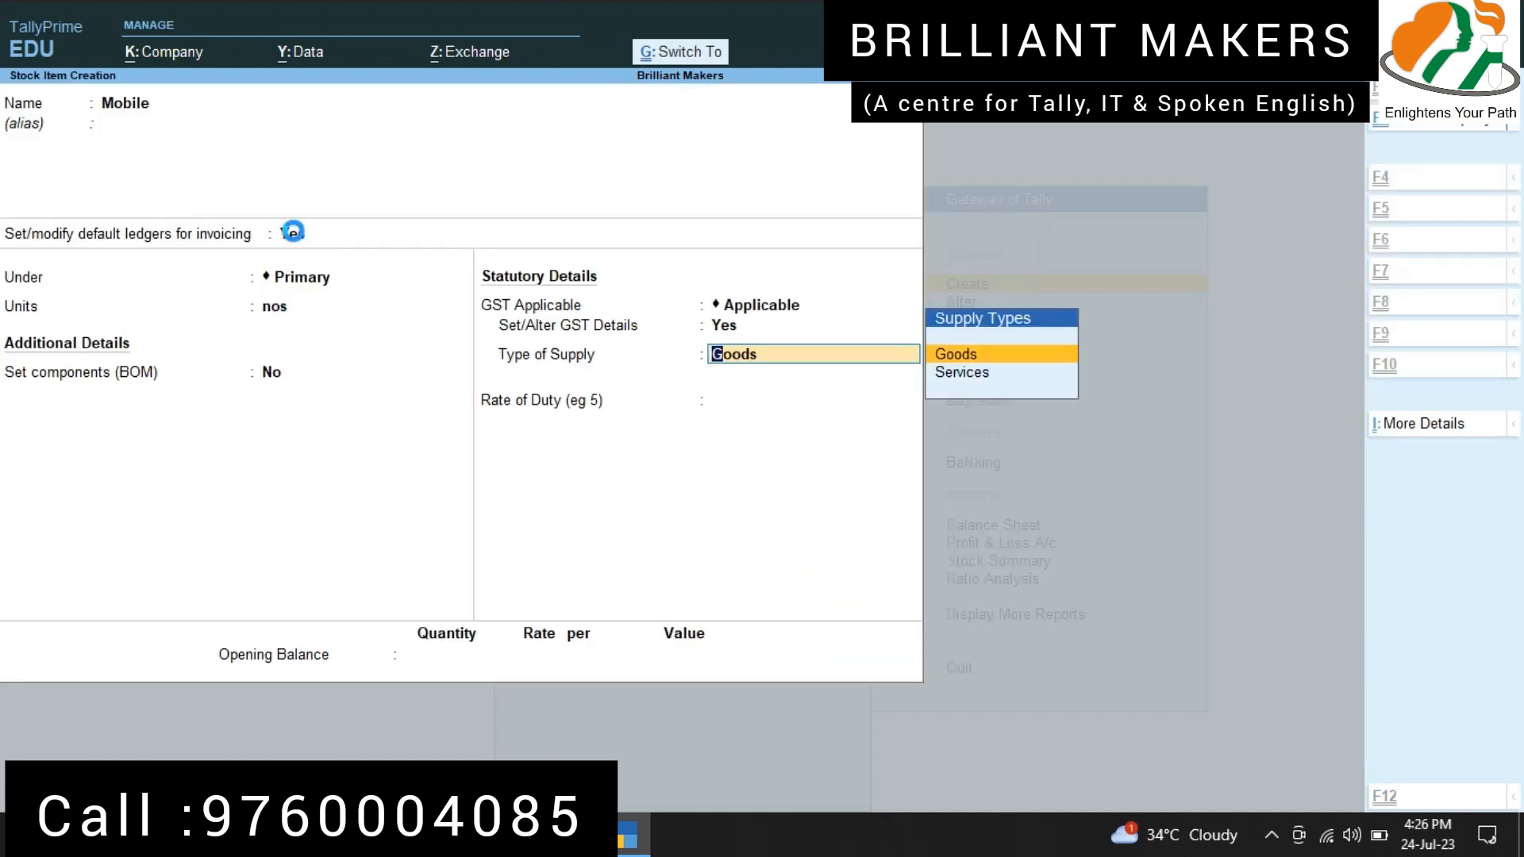
# Step: Keep Goods as Mobile's type of supply, save the stock item, and return to the Gateway of Tally
pyautogui.press('Return')
pyautogui.press('Return')
pyautogui.press('Return')
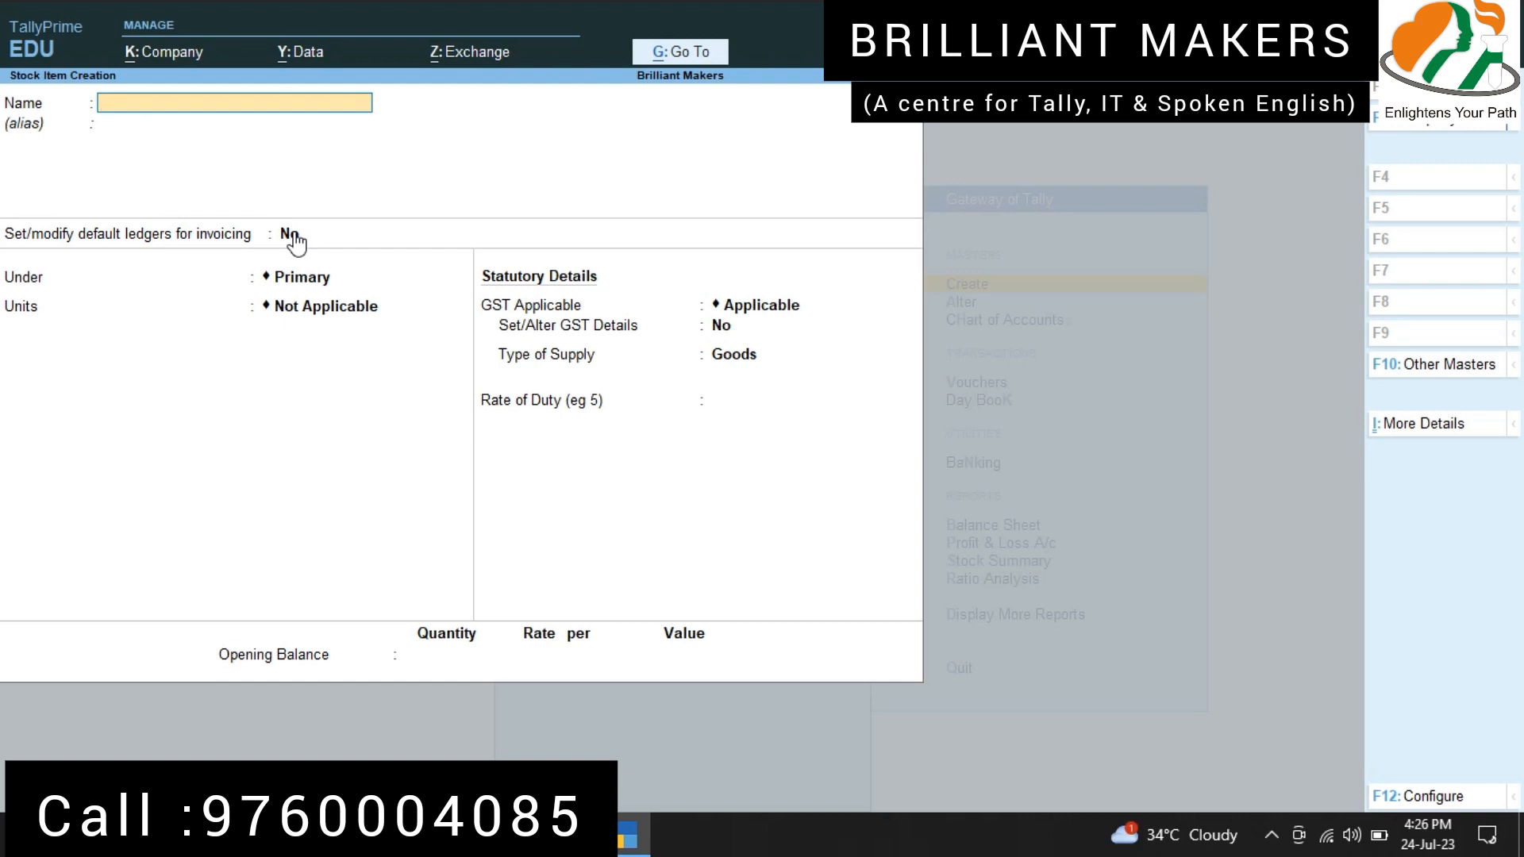
pyautogui.press('Escape')
pyautogui.press('y')
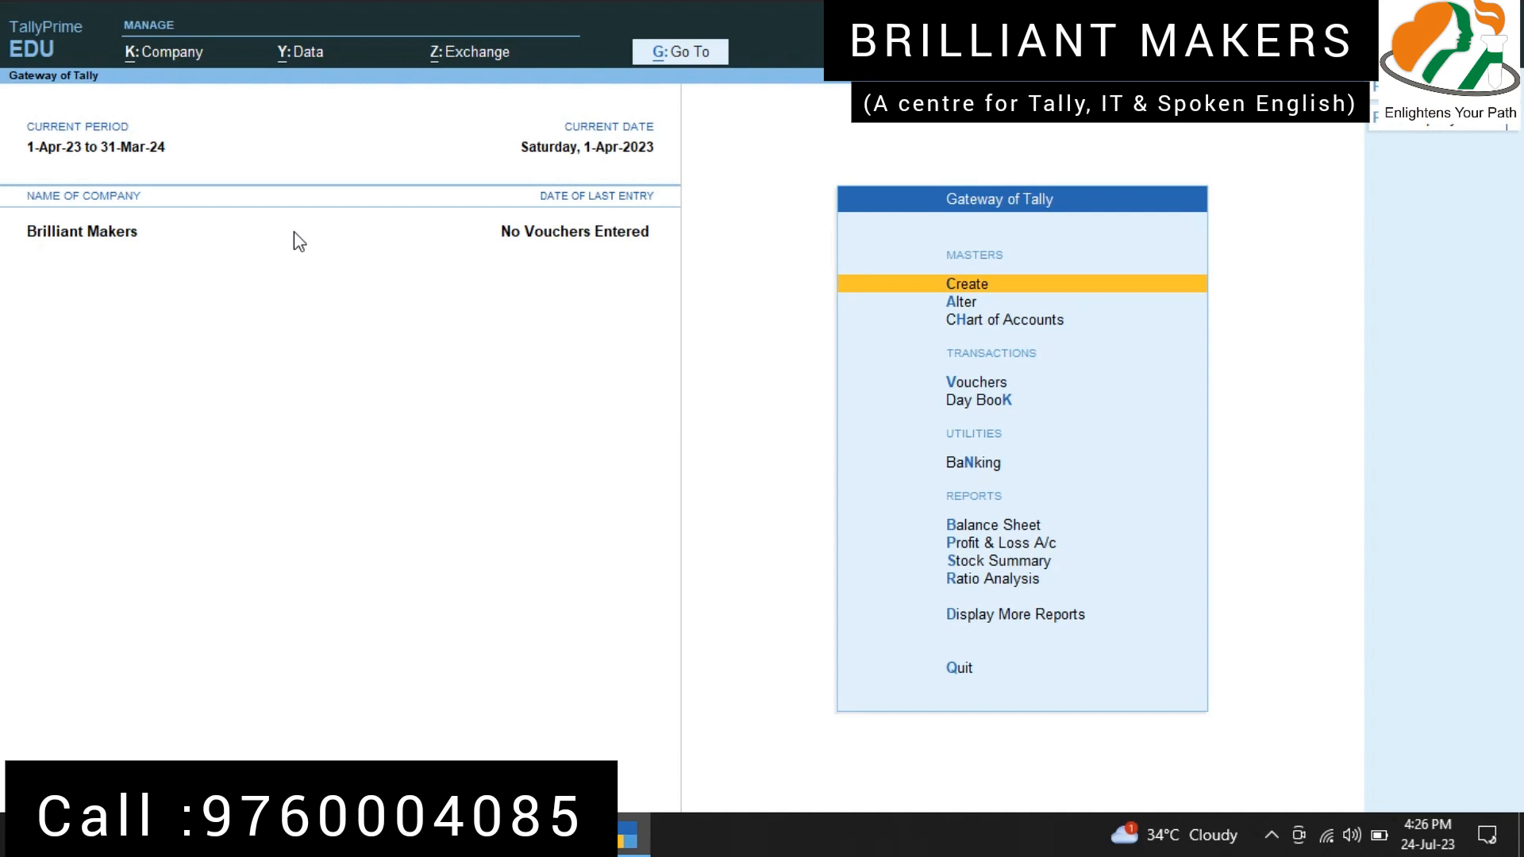
# Step: Start a new voucher type master and name it Tax Invoice
pyautogui.press('Return')
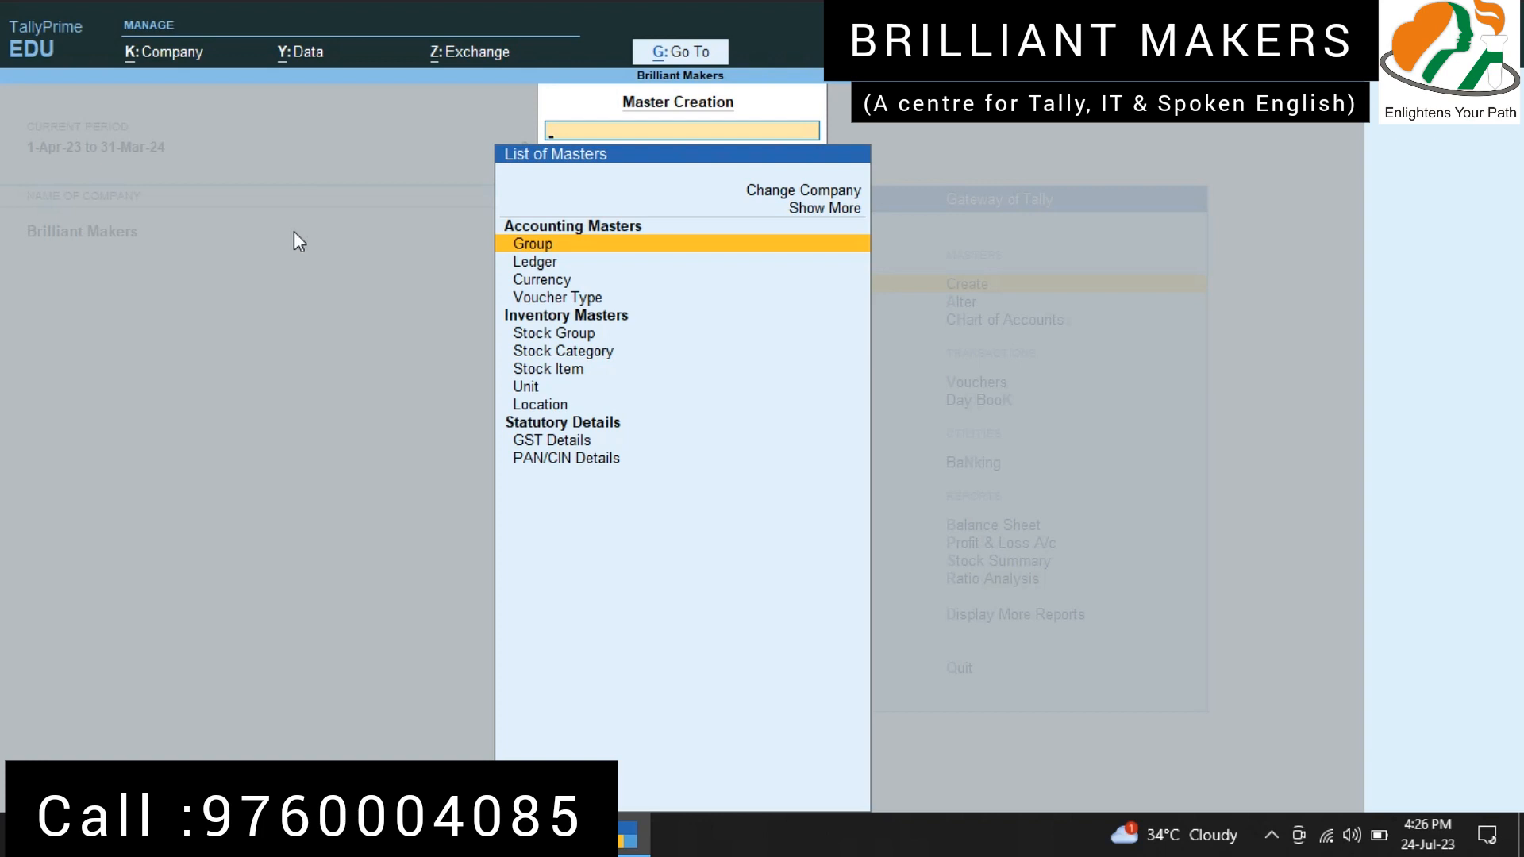
pyautogui.press('Down')
pyautogui.press('Down')
pyautogui.press('Down')
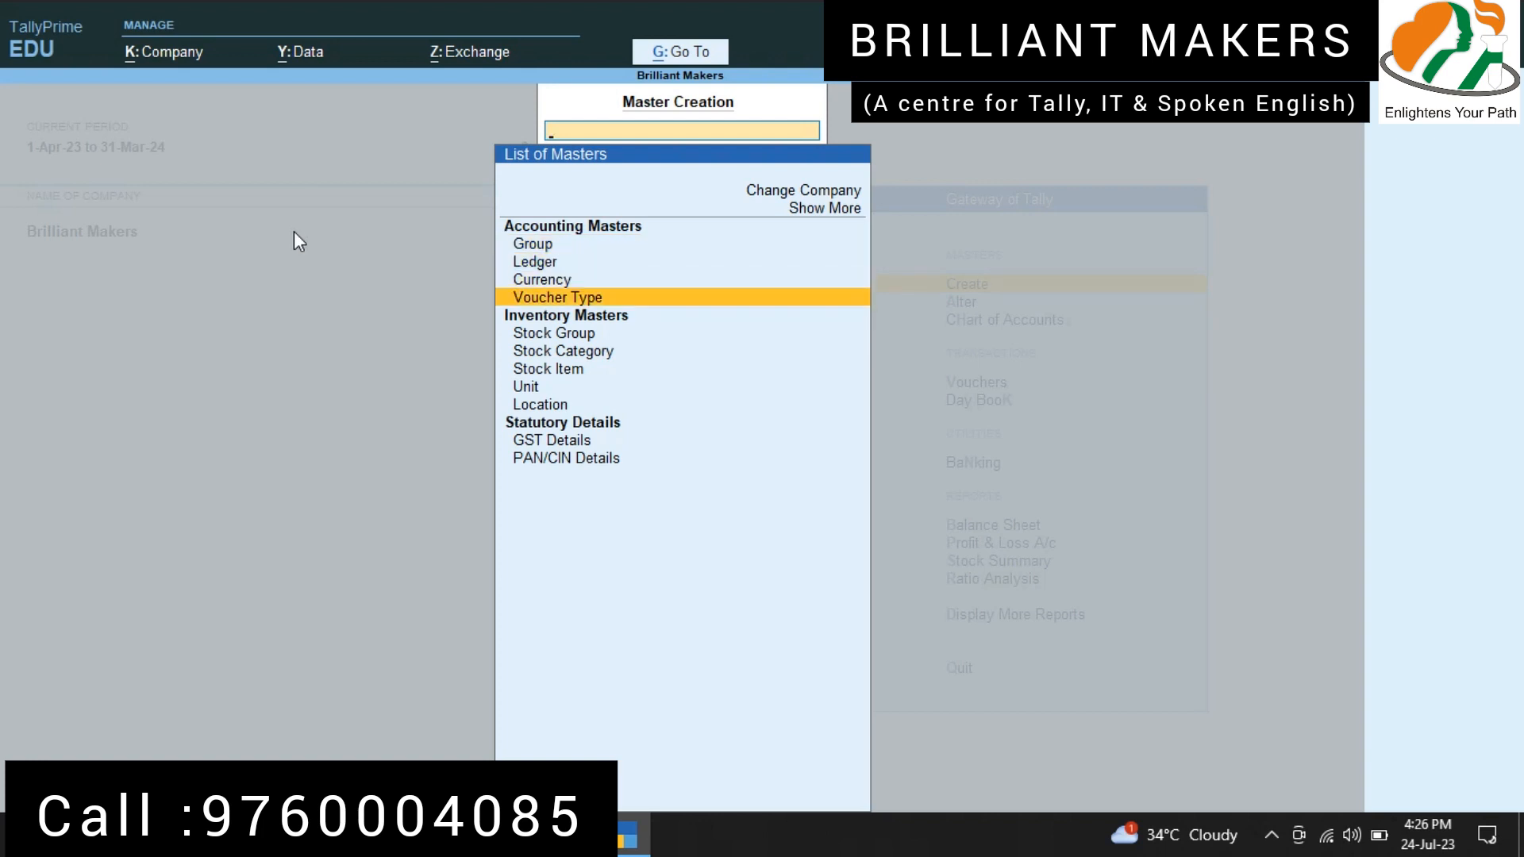
pyautogui.press('Return')
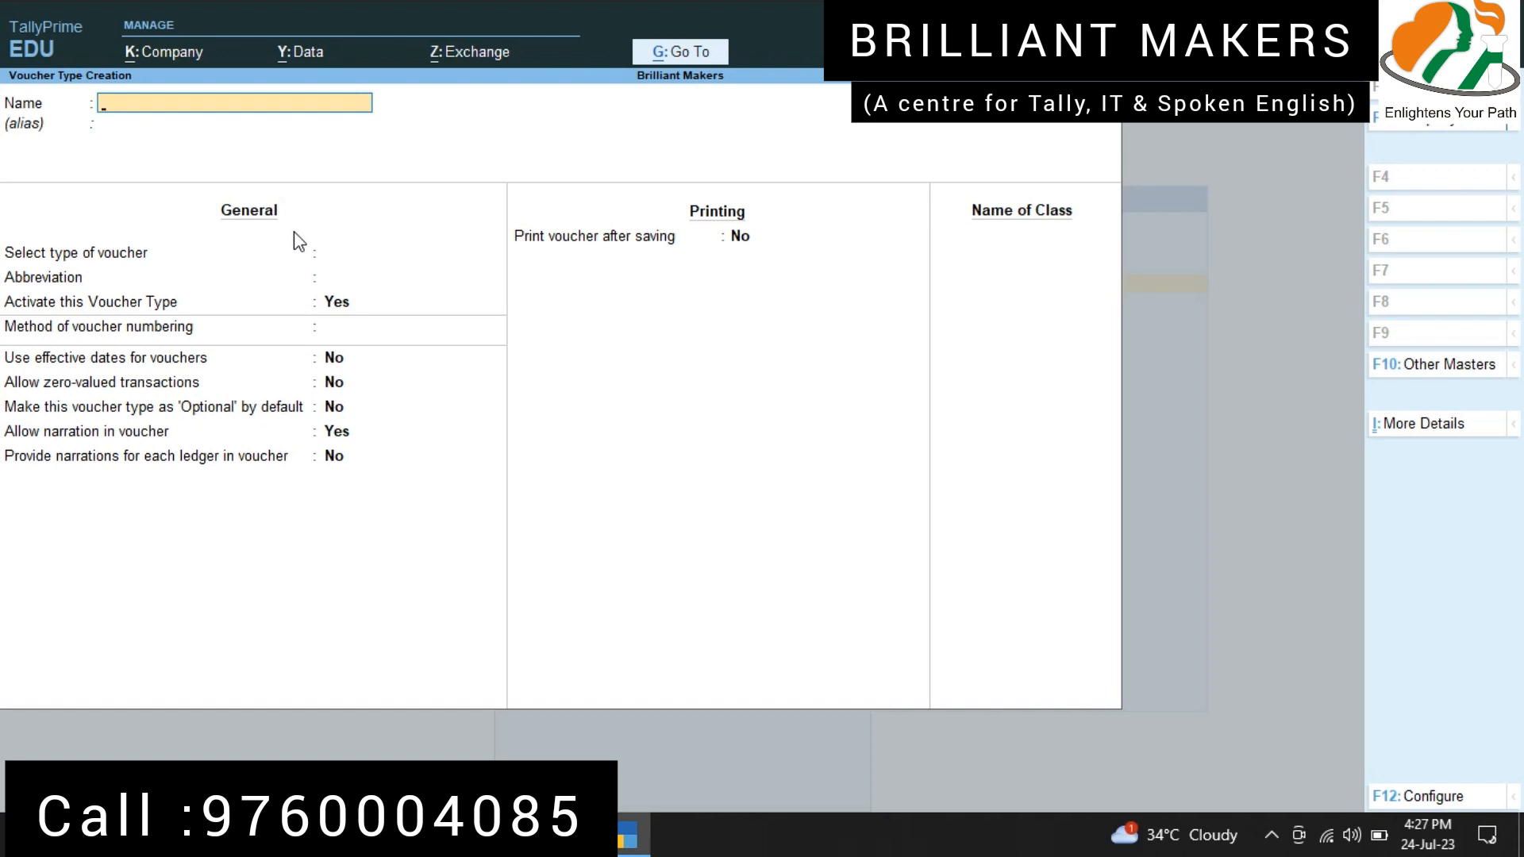
pyautogui.write('Tax Invoice')
pyautogui.press('Return')
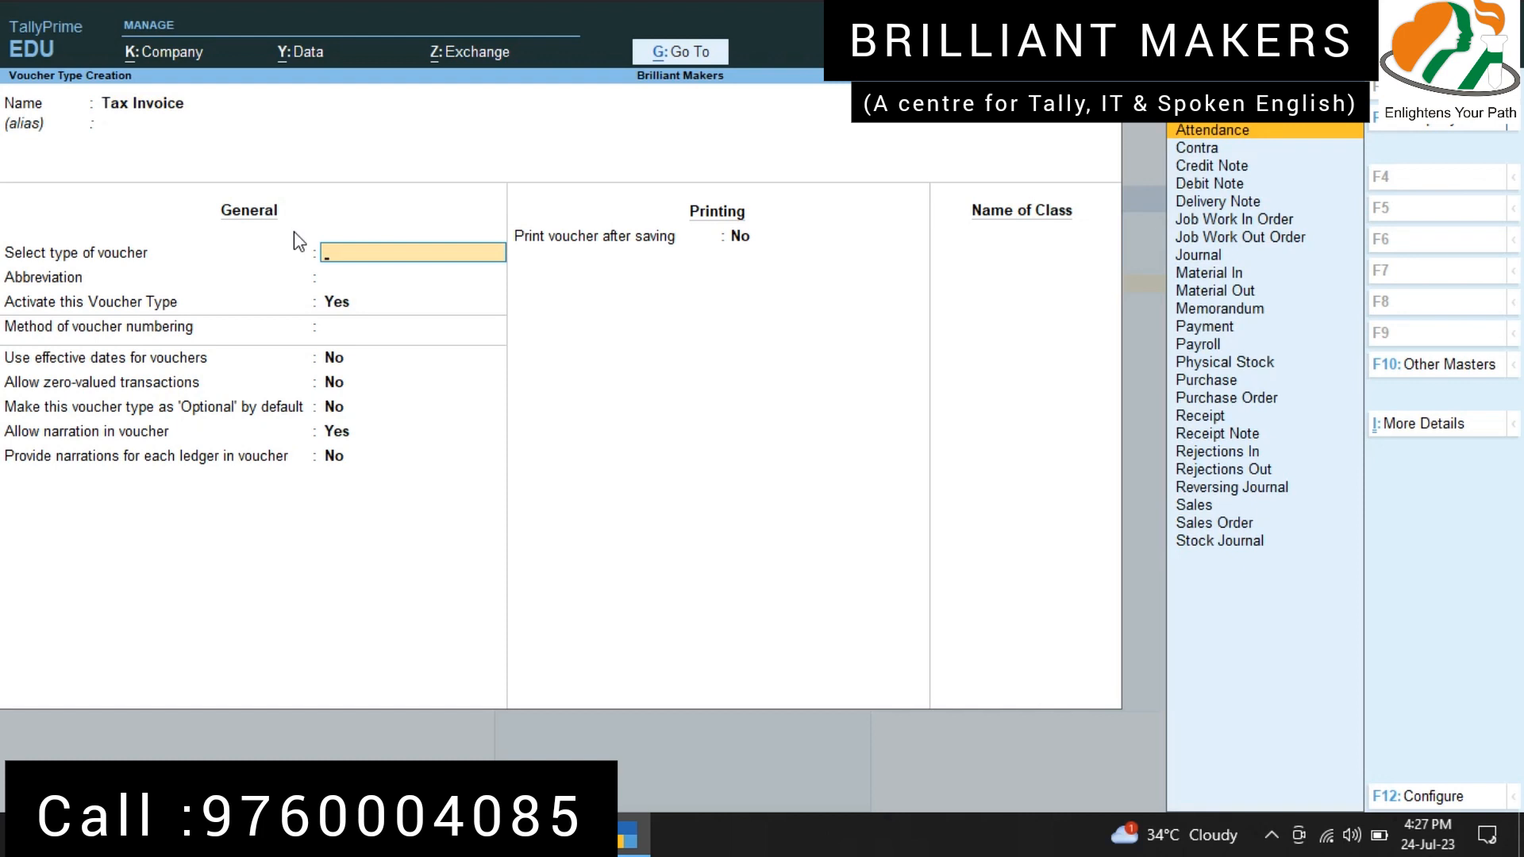
# Step: Base Tax Invoice on the Sales voucher type with abbreviation Sale and automatic numbering, keeping the remaining general and printing defaults
pyautogui.write('Sales')
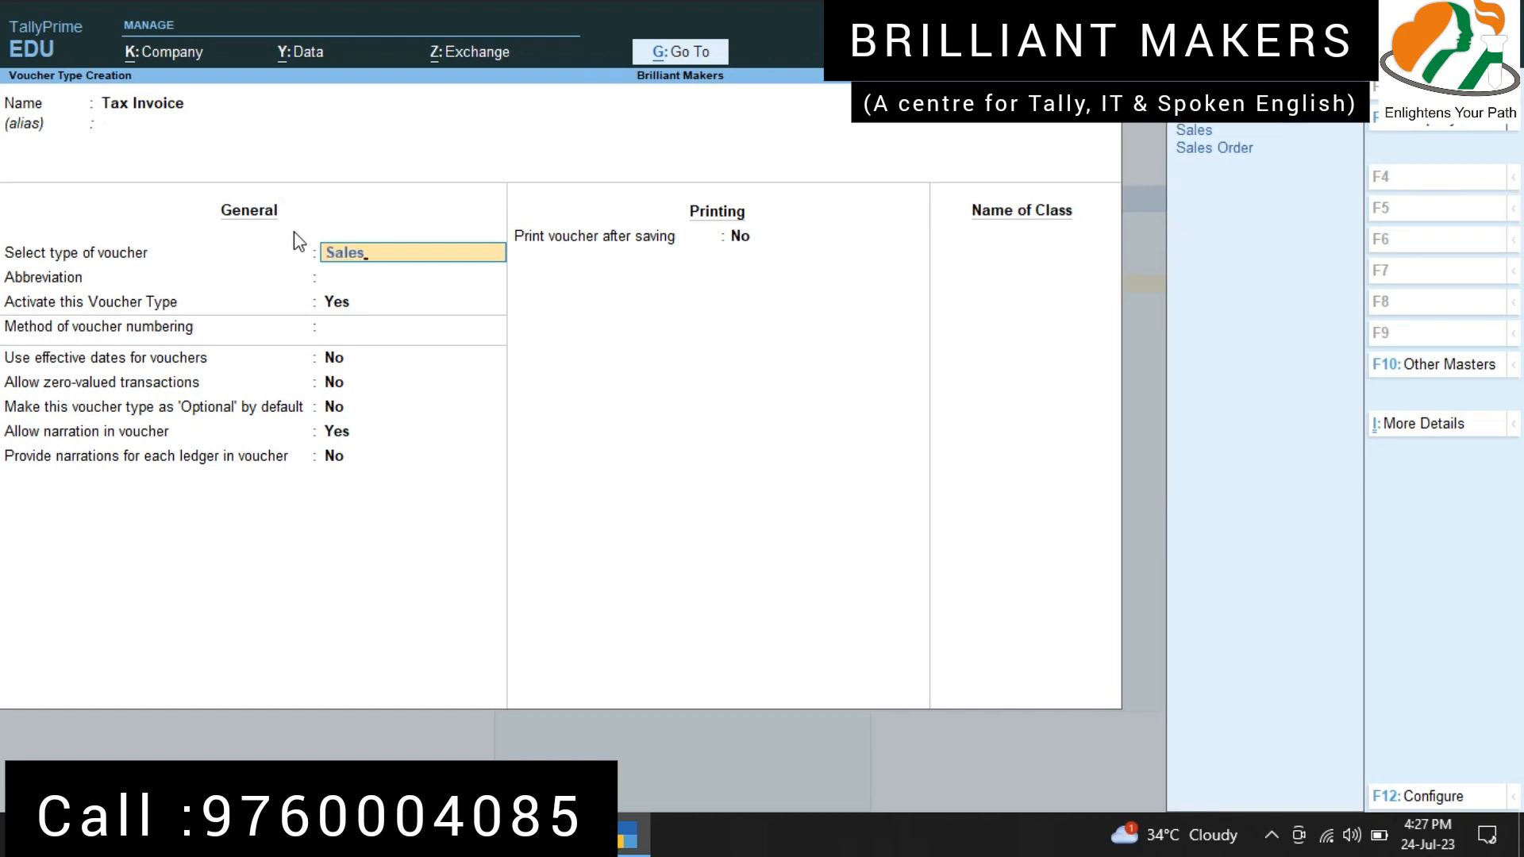
pyautogui.press('Return')
pyautogui.press('Return')
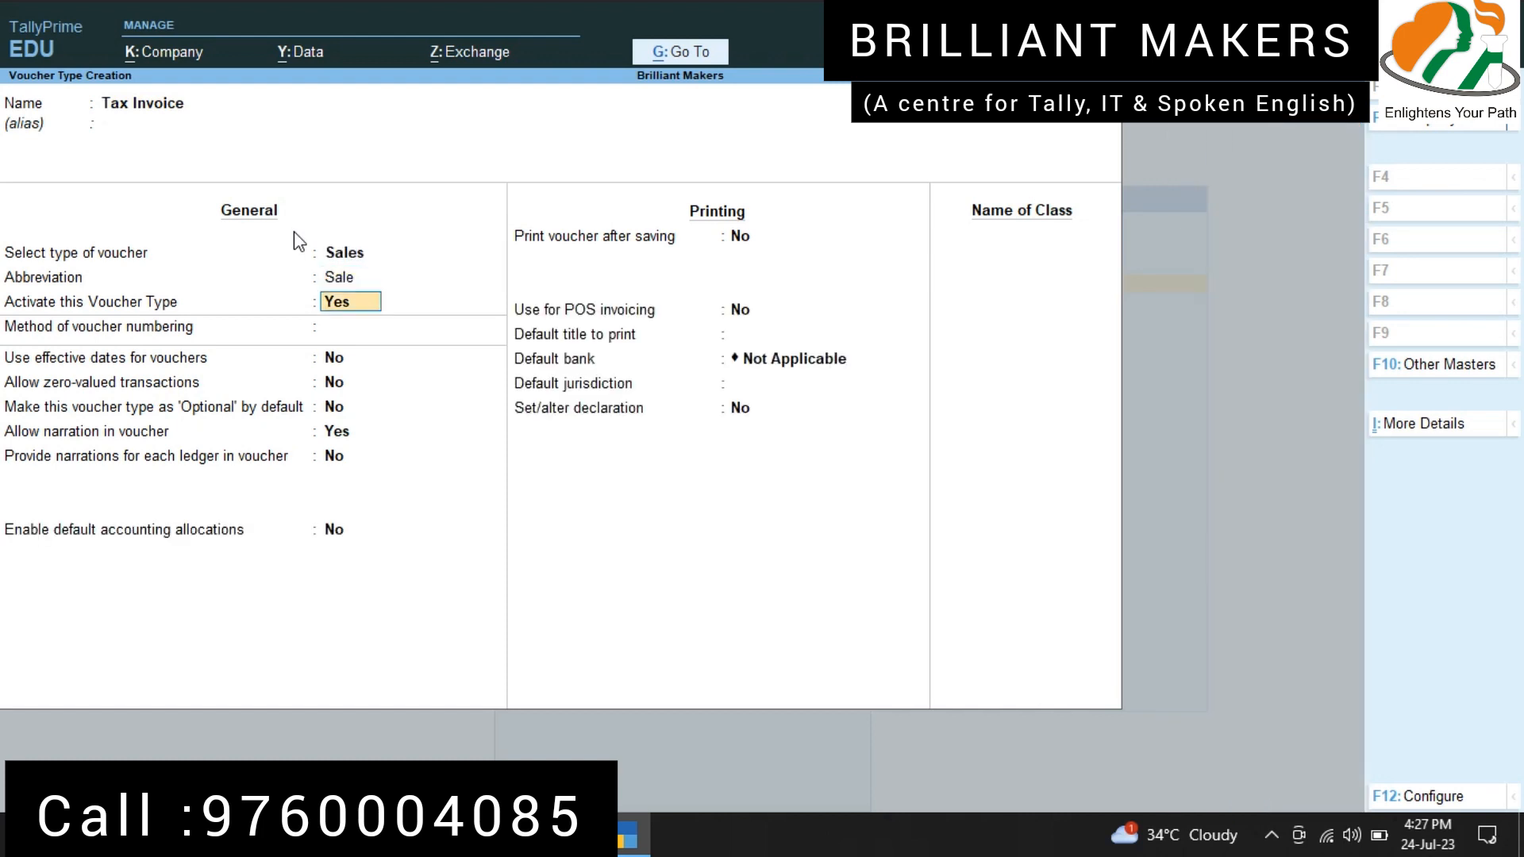
pyautogui.press('Return')
pyautogui.press('Return')
pyautogui.press('Return')
pyautogui.press('Return')
pyautogui.press('Return')
pyautogui.press('Return')
pyautogui.press('Return')
pyautogui.press('Return')
pyautogui.press('Return')
pyautogui.press('Return')
pyautogui.press('Return')
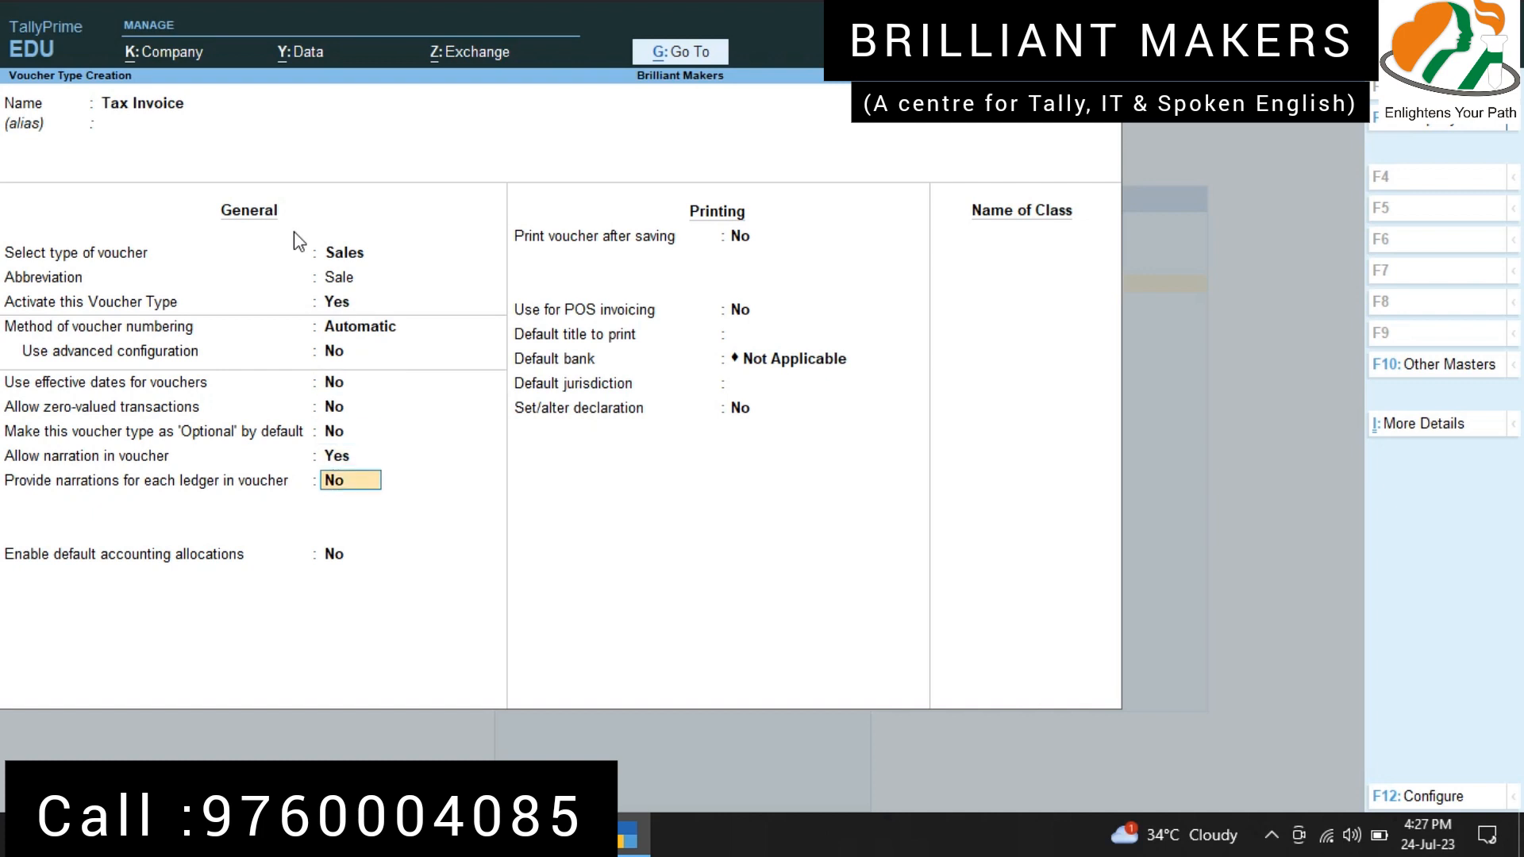
pyautogui.press('Return')
pyautogui.press('Return')
pyautogui.press('Return')
pyautogui.press('Return')
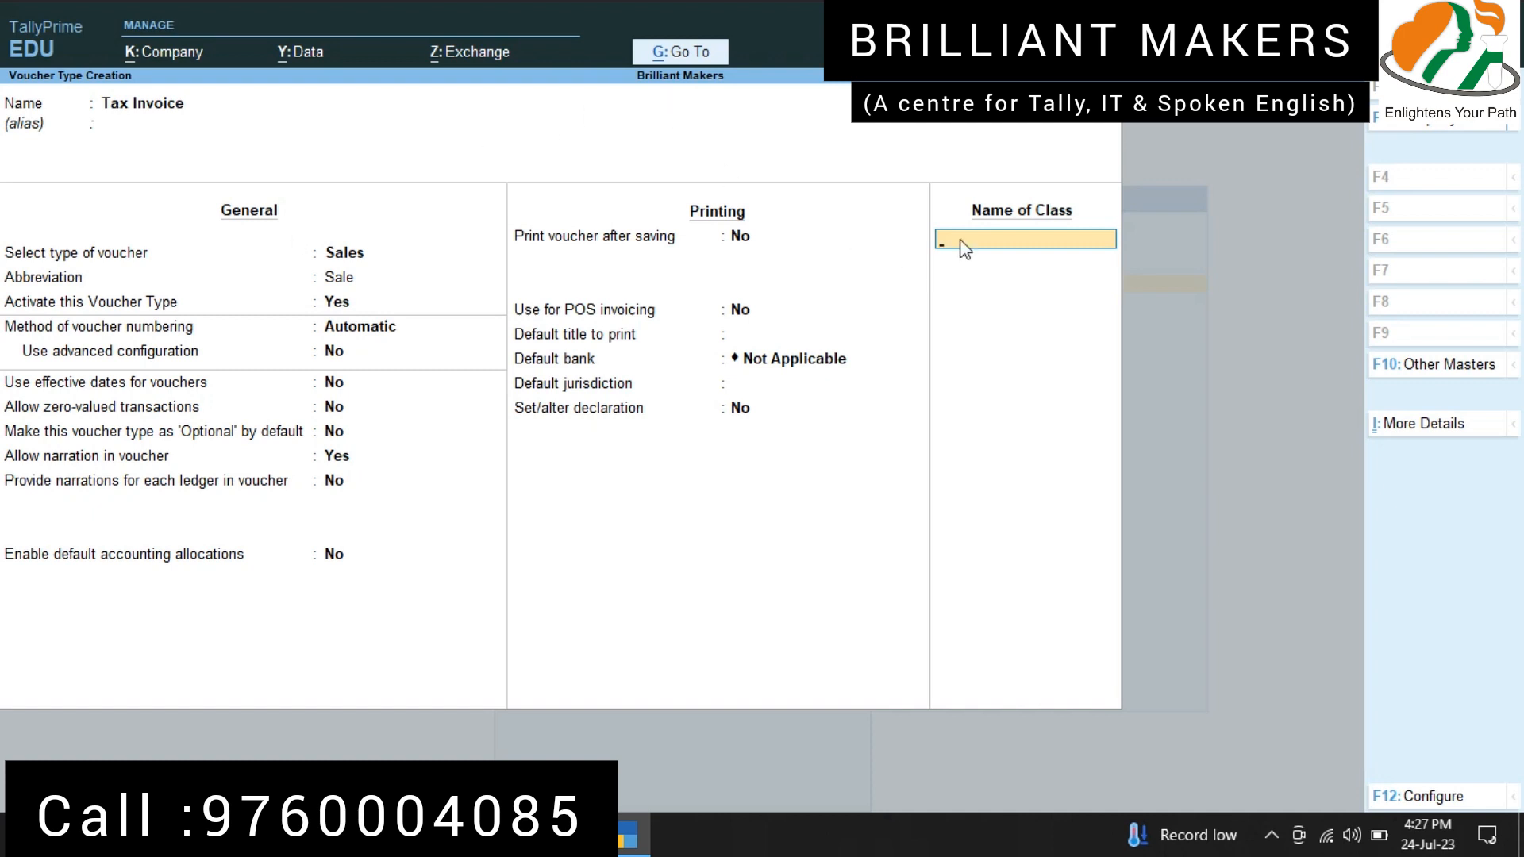
# Step: Add voucher class TI, allocating 100% to Sales @ 5% with no group restrictions and override using item default set to Yes
pyautogui.write('TI')
pyautogui.press('Return')
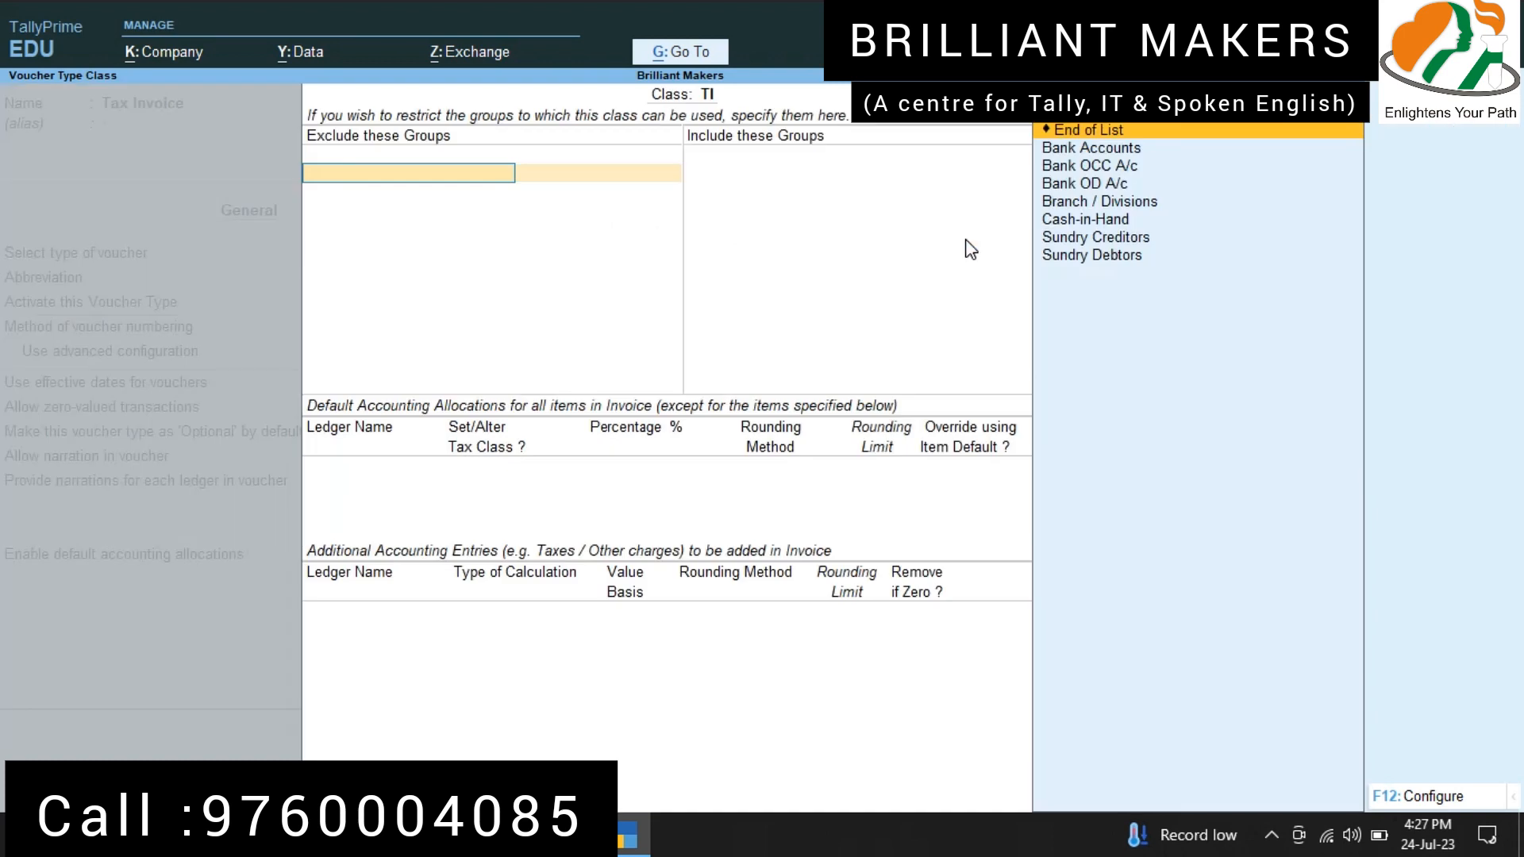
pyautogui.press('Down')
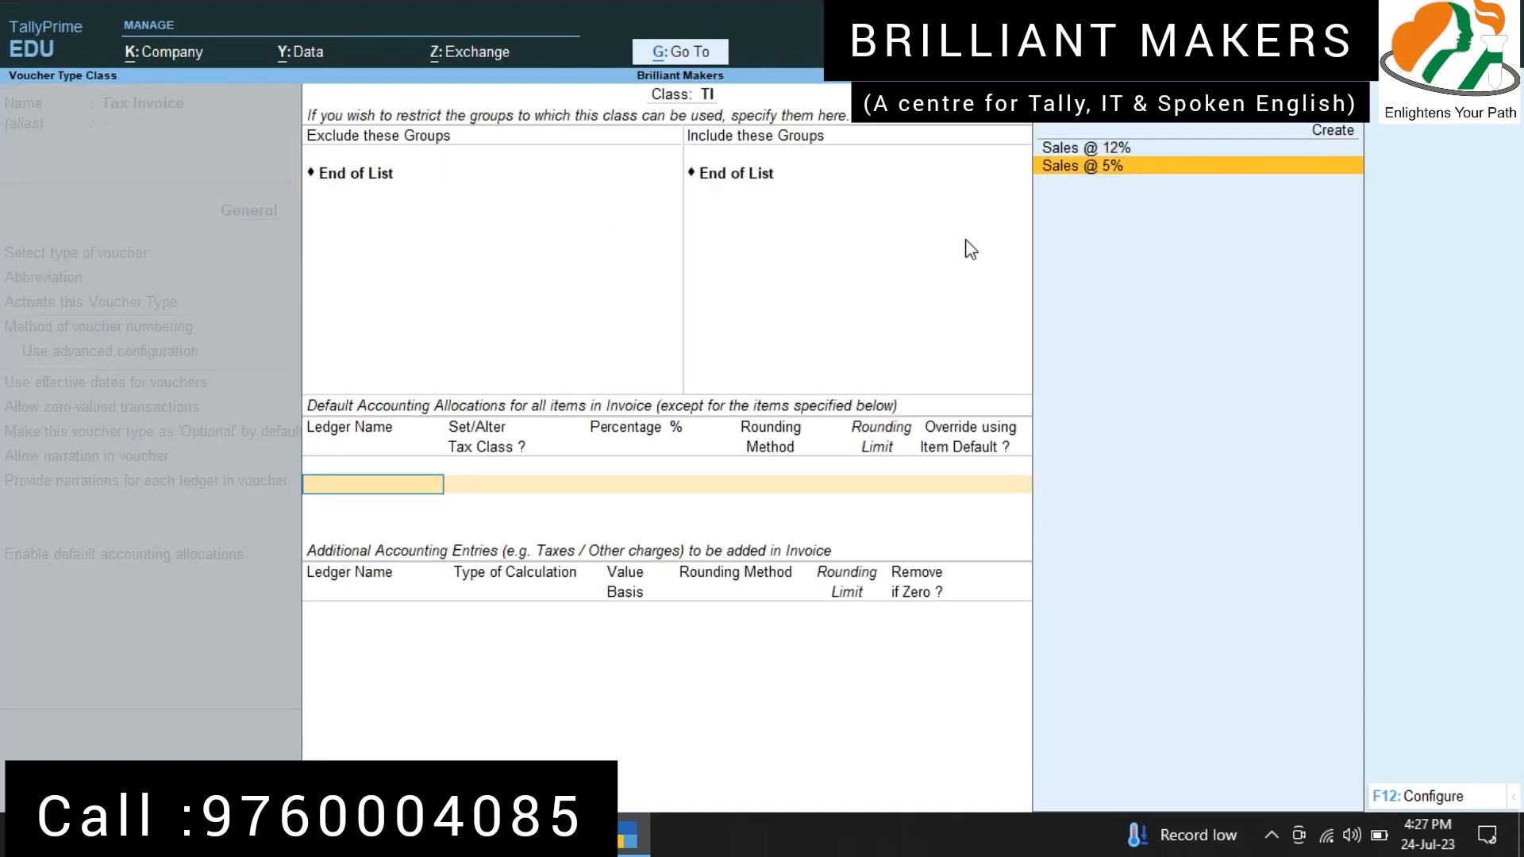
pyautogui.press('Return')
pyautogui.press('Return')
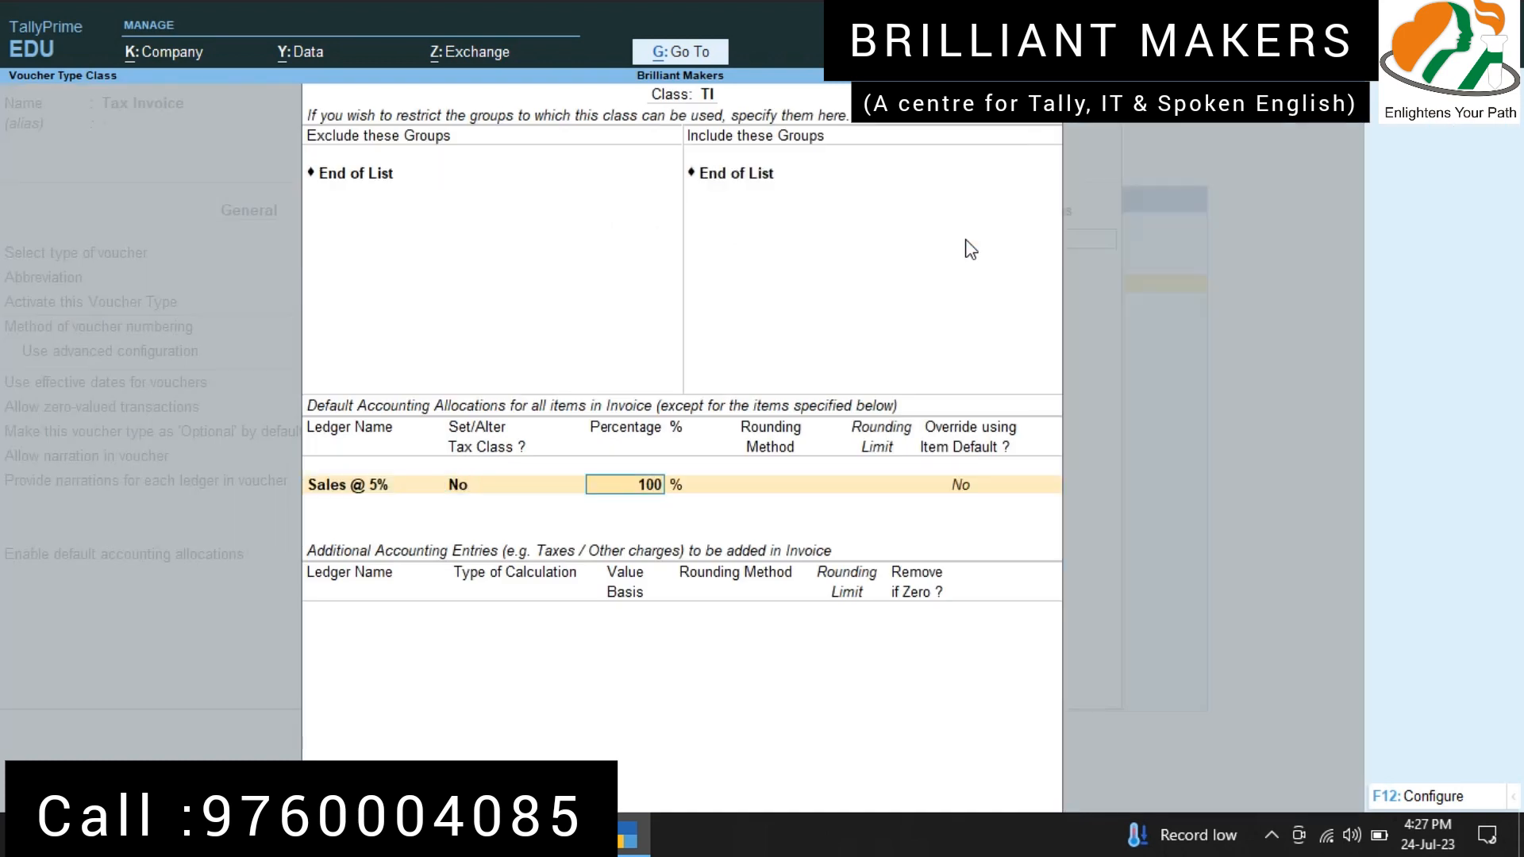
pyautogui.press('Return')
pyautogui.write('yes')
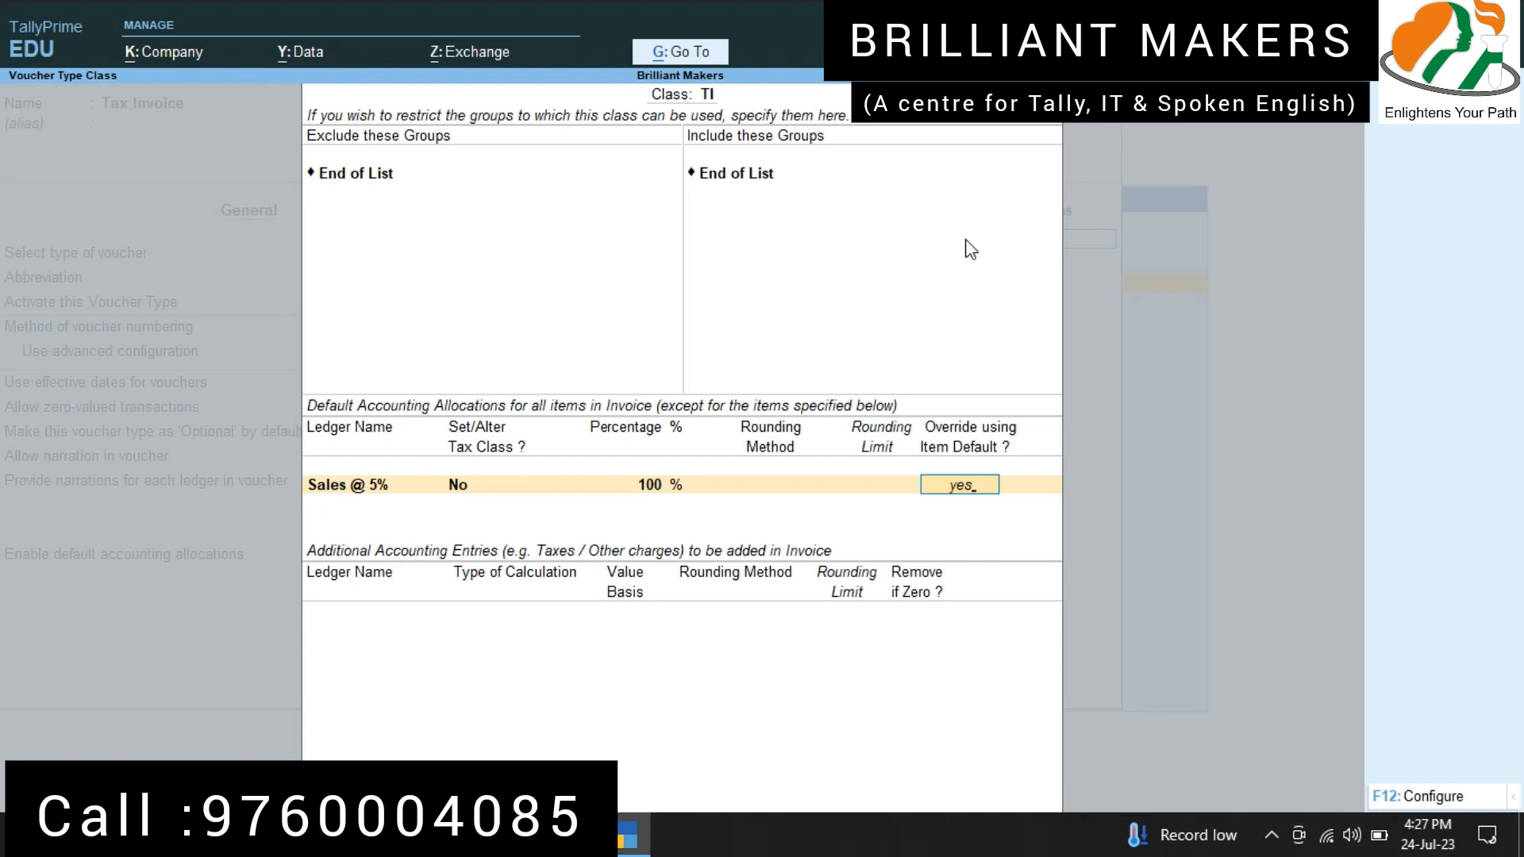
pyautogui.press('Return')
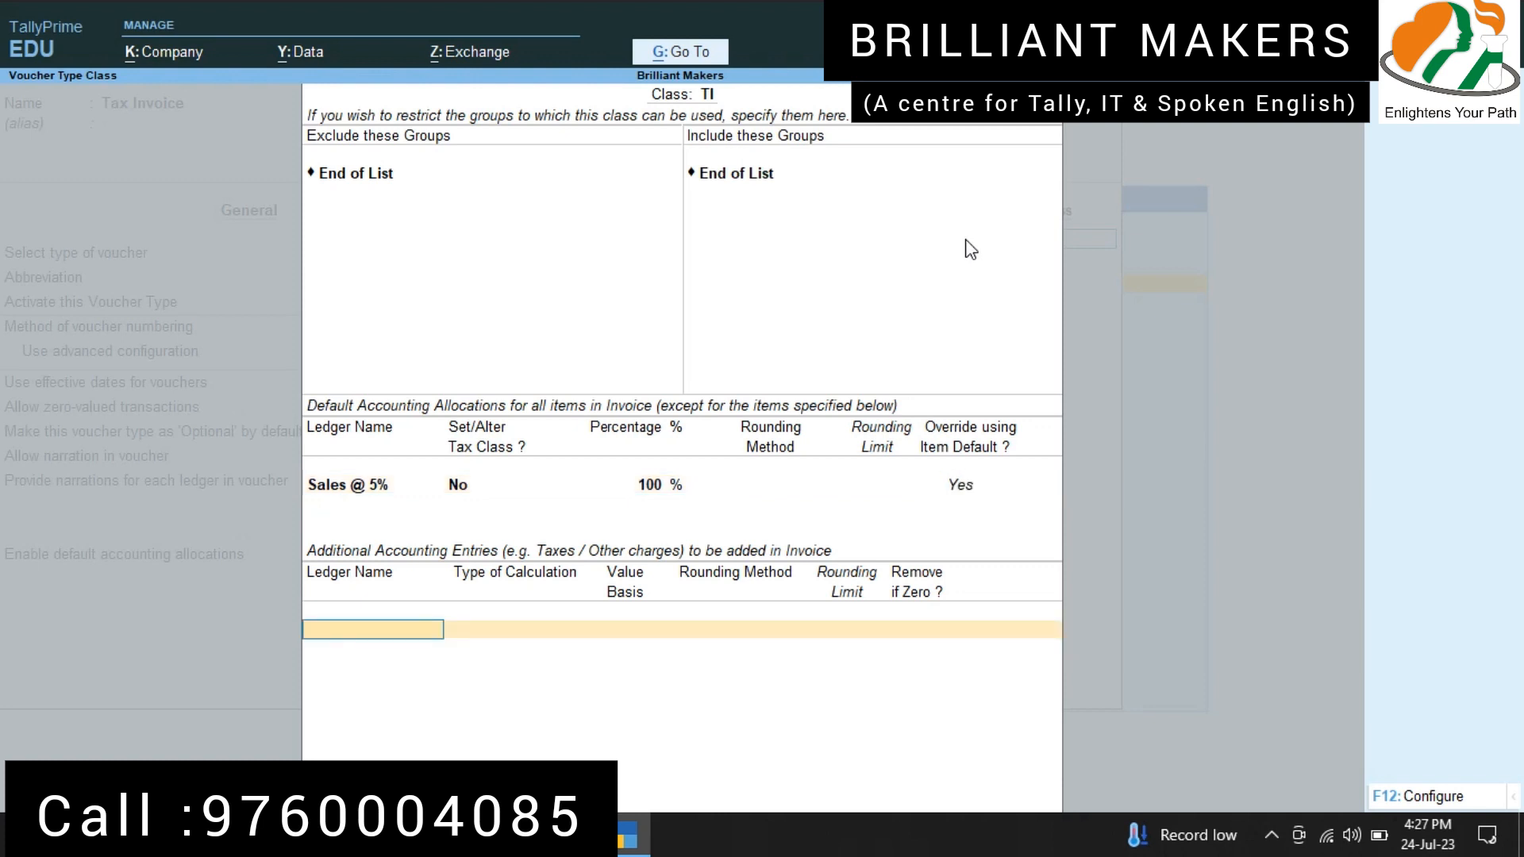
# Step: Add Output CGST @ 2.50% and Output SGST @ 2.50% as additional accounting entries in class TI, keeping removal if zero at Yes
pyautogui.write('Outpu')
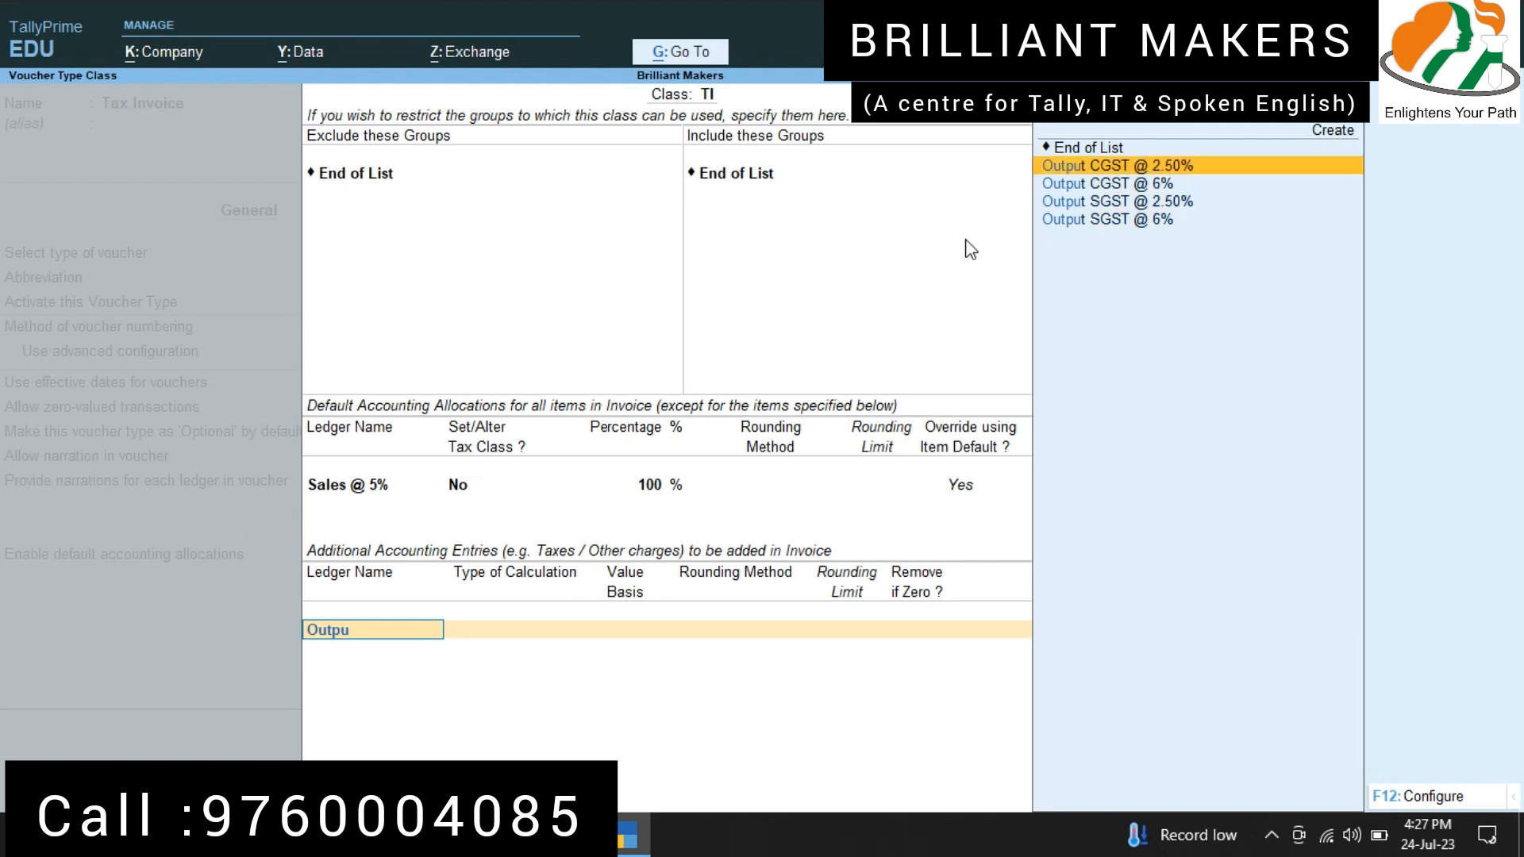
pyautogui.press('Return')
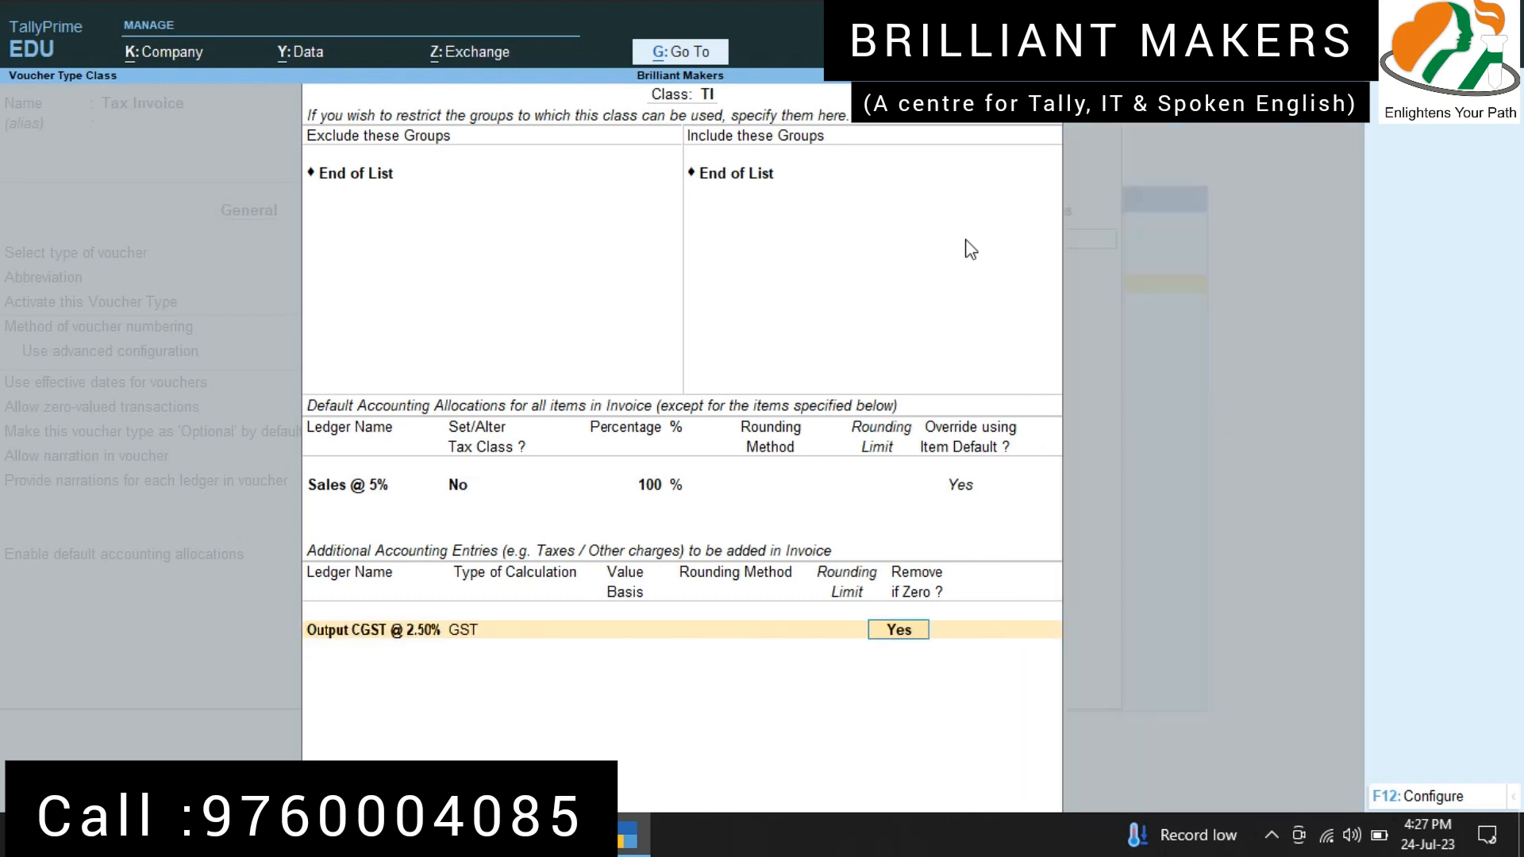
pyautogui.press('Return')
pyautogui.write('ou')
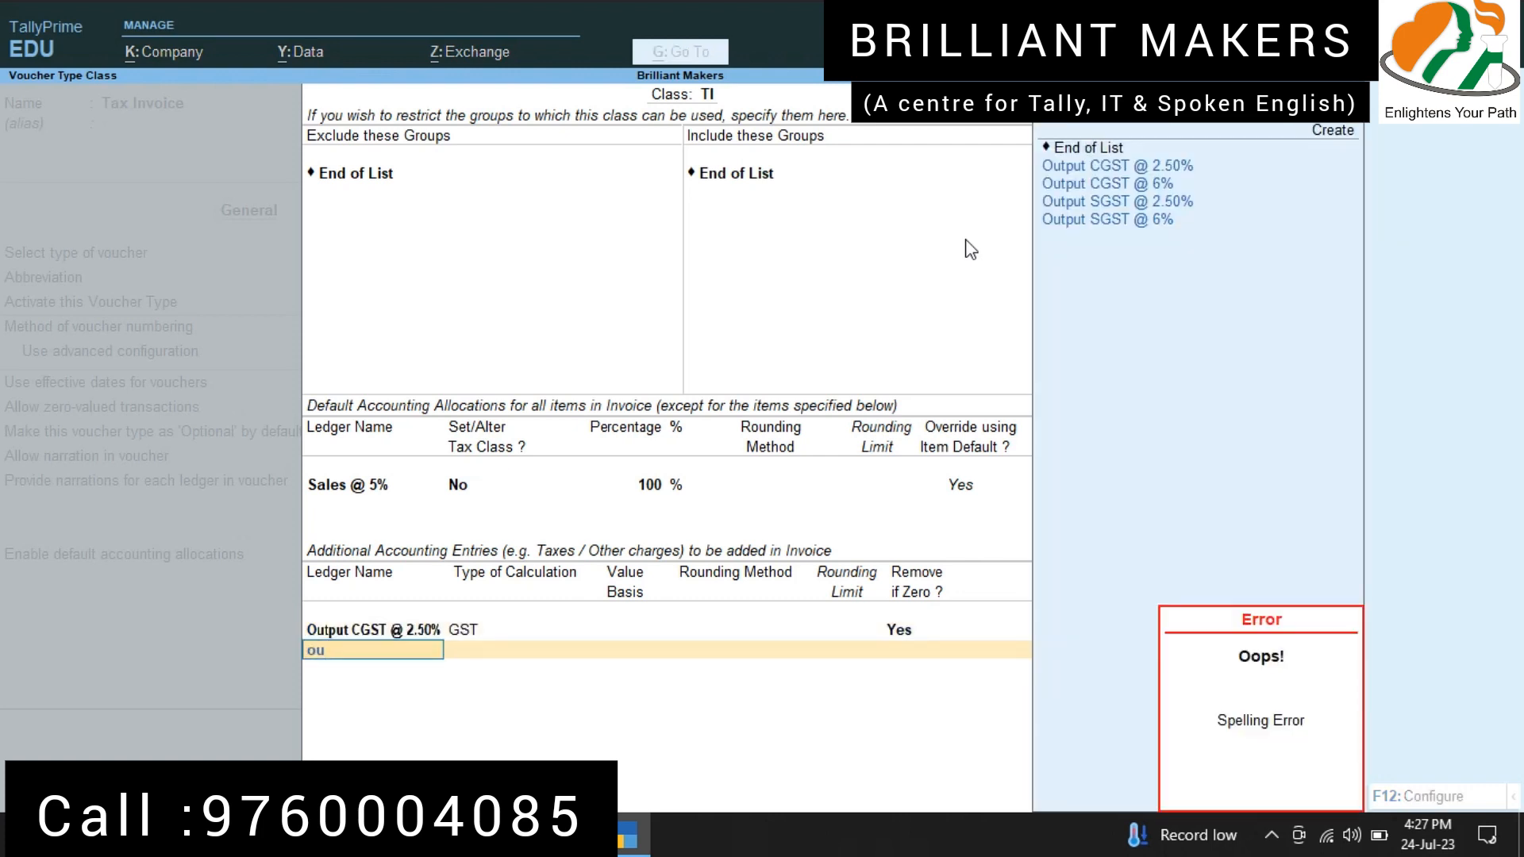
pyautogui.press('Down')
pyautogui.press('Down')
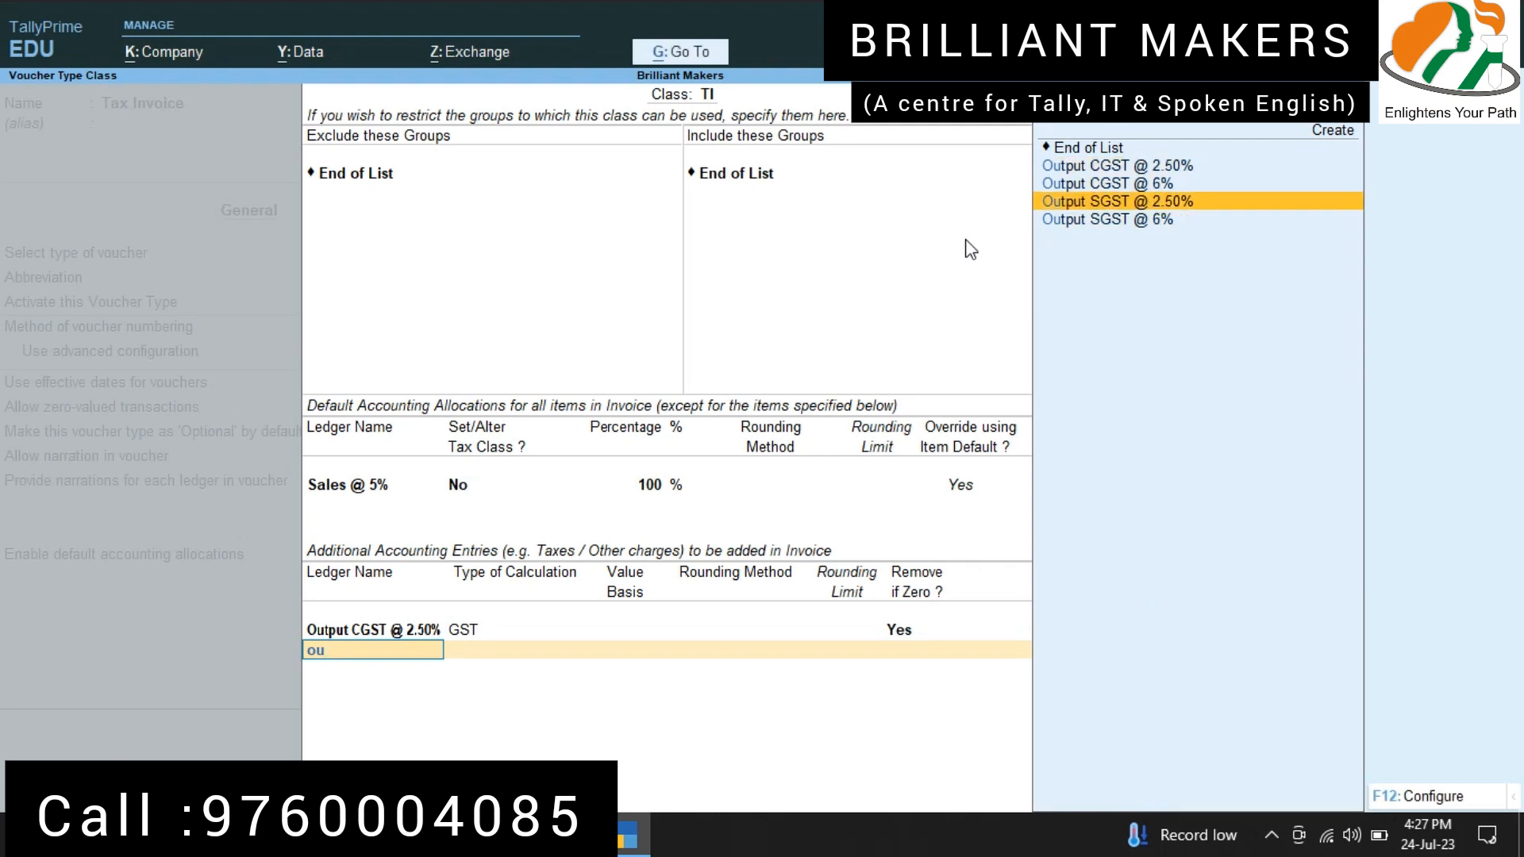
pyautogui.press('Return')
pyautogui.press('Return')
# Step: Add Output CGST @ 6% to class TI's additional accounting entries, keeping removal if zero at Yes
pyautogui.press('Return')
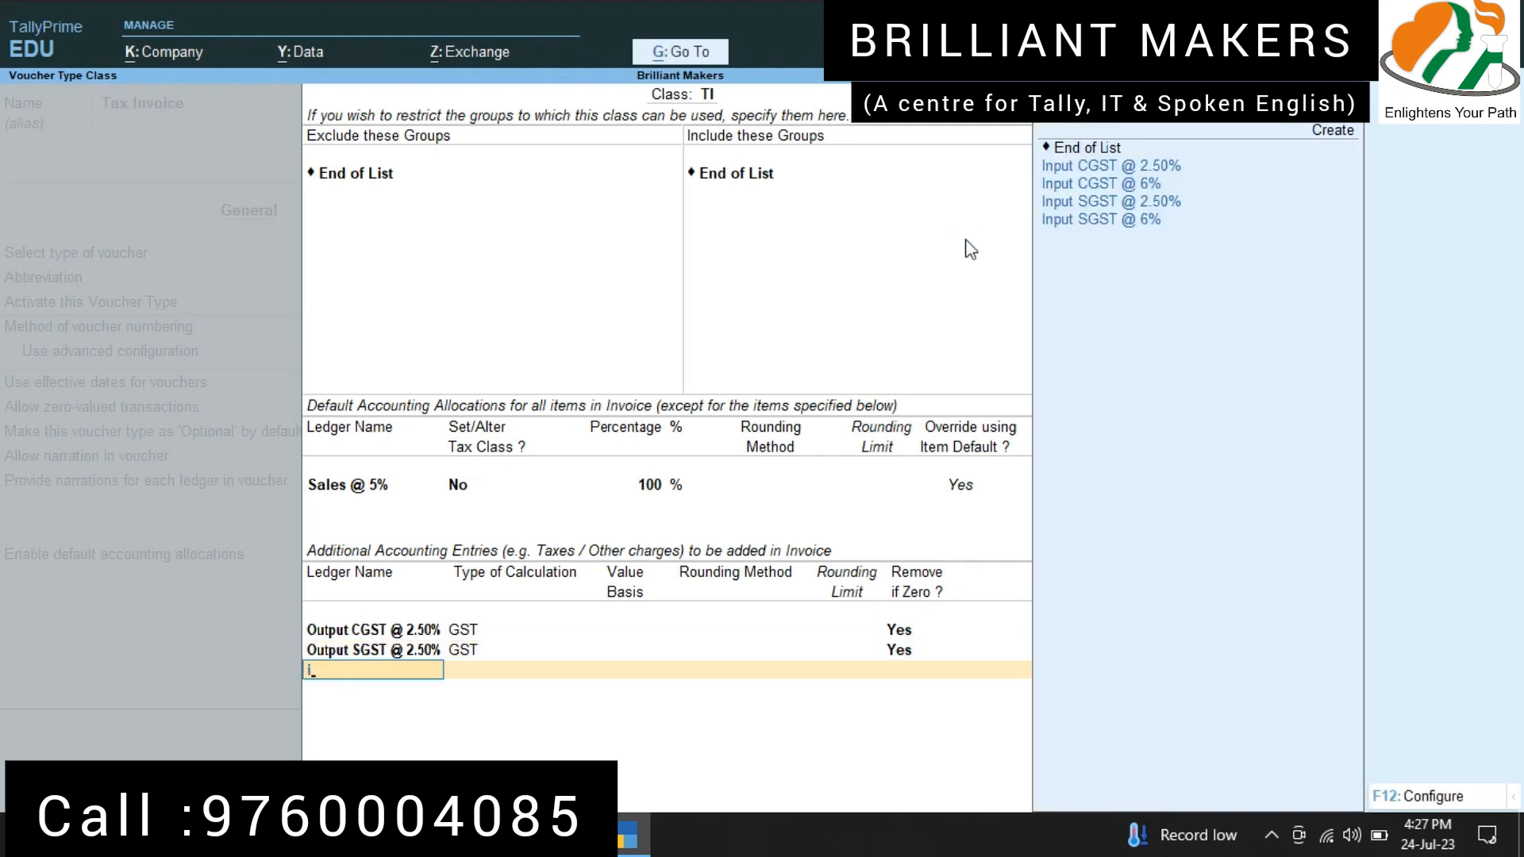
pyautogui.press('Return')
pyautogui.press('BackSpace')
pyautogui.write('ou')
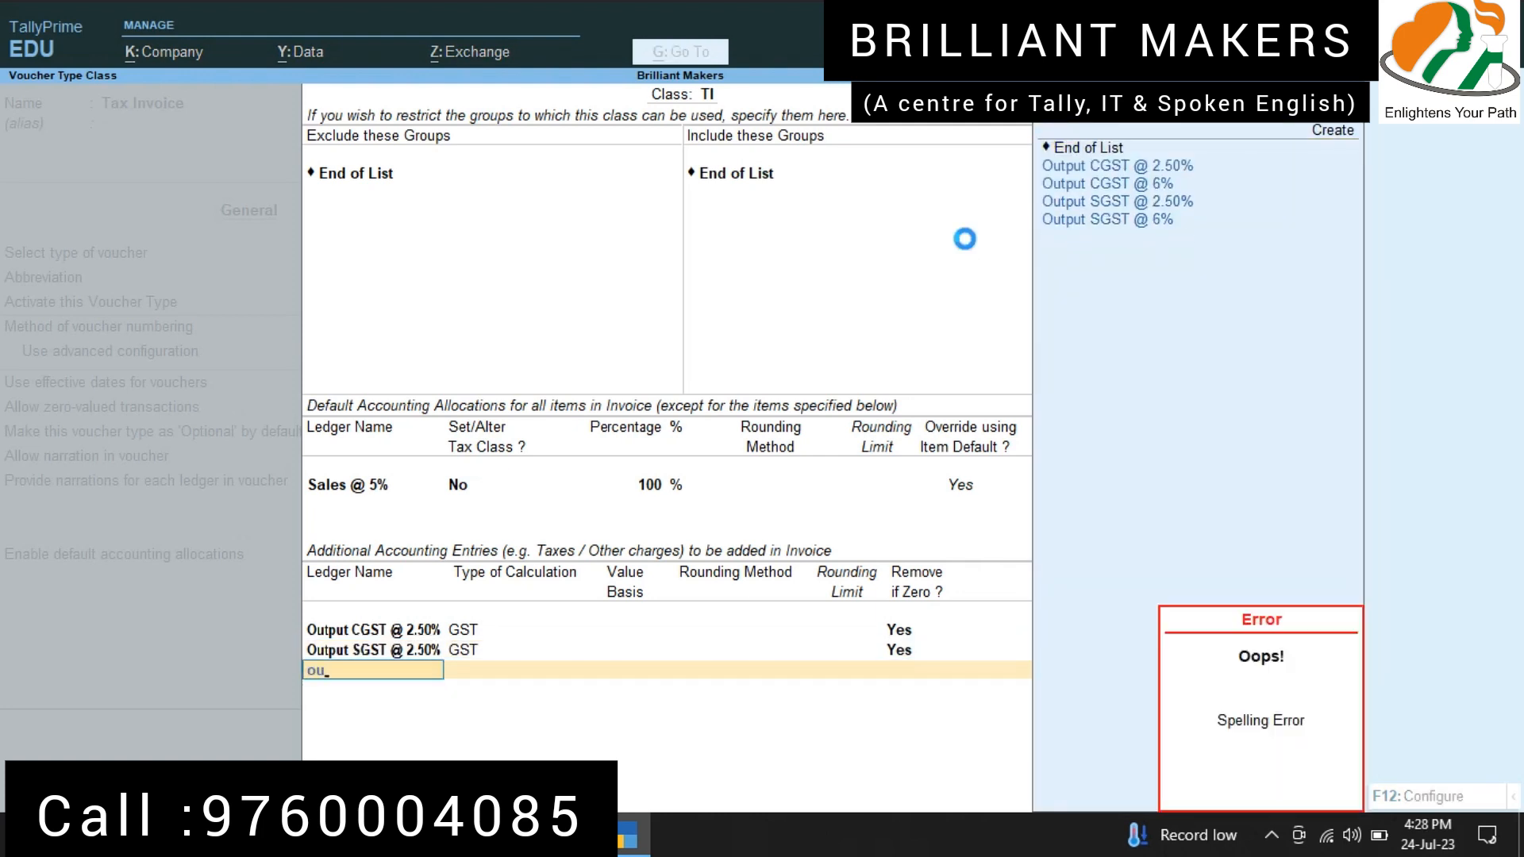
pyautogui.press('Down')
pyautogui.press('Down')
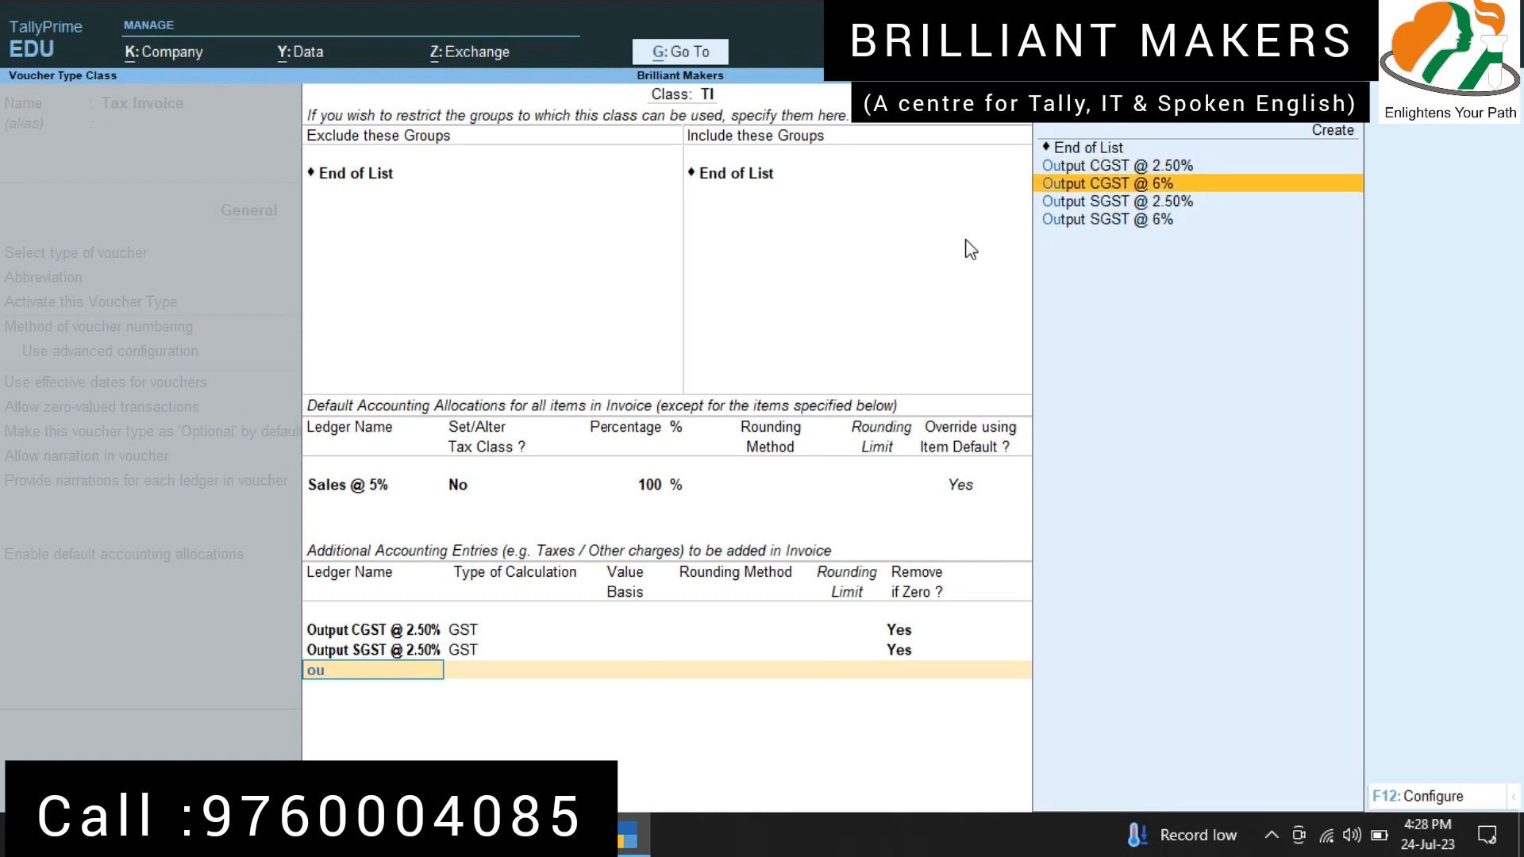
pyautogui.press('Return')
pyautogui.press('Return')
# Step: Add Output SGST @ 6% to class TI's additional entries, and save the class and the Tax Invoice voucher type
pyautogui.write('out')
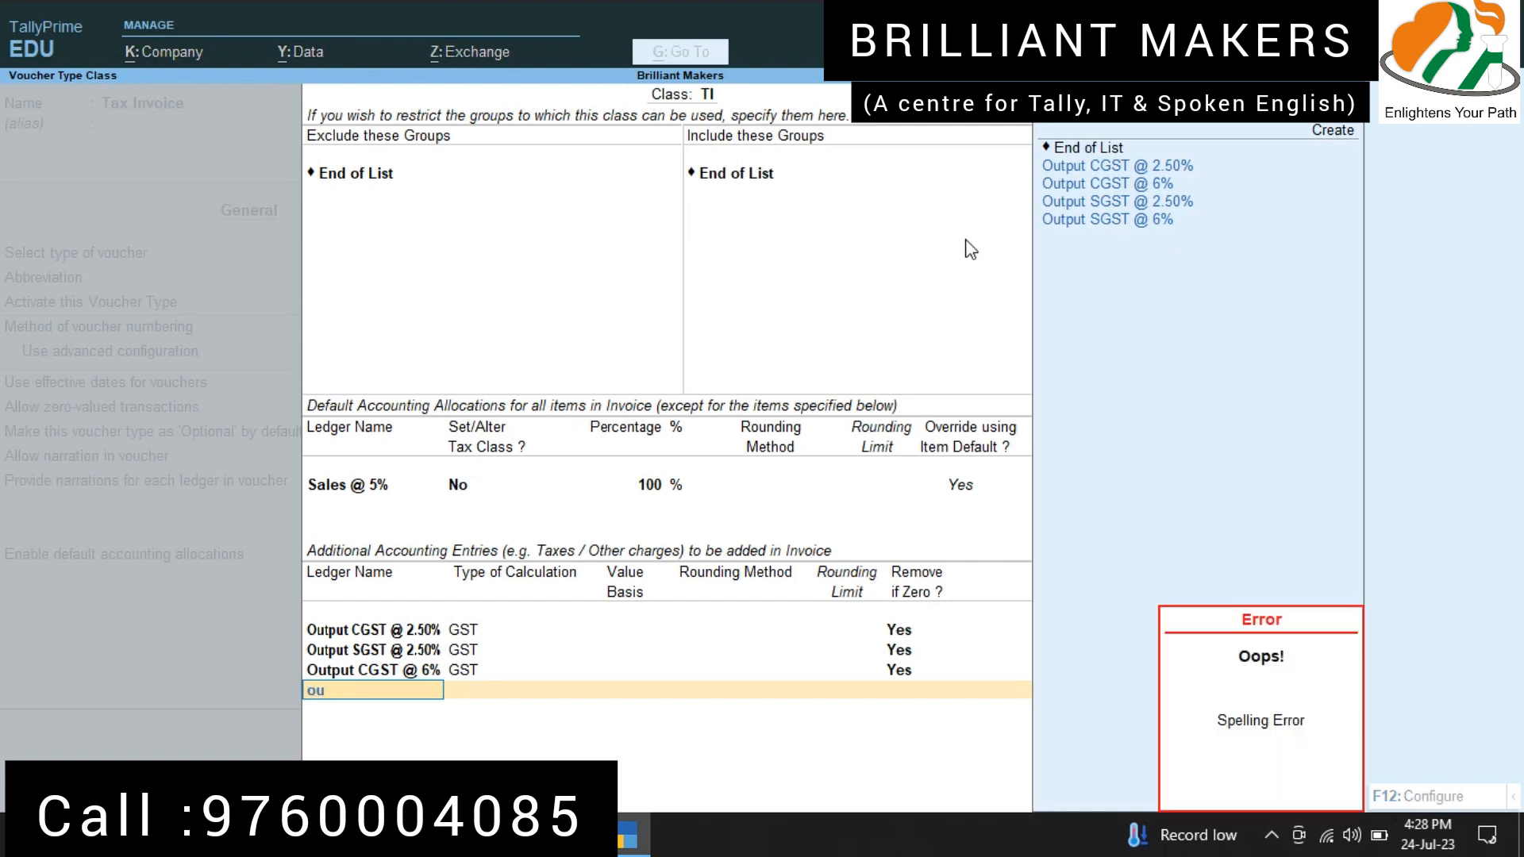
pyautogui.press('Down')
pyautogui.press('Down')
pyautogui.press('Down')
pyautogui.press('Down')
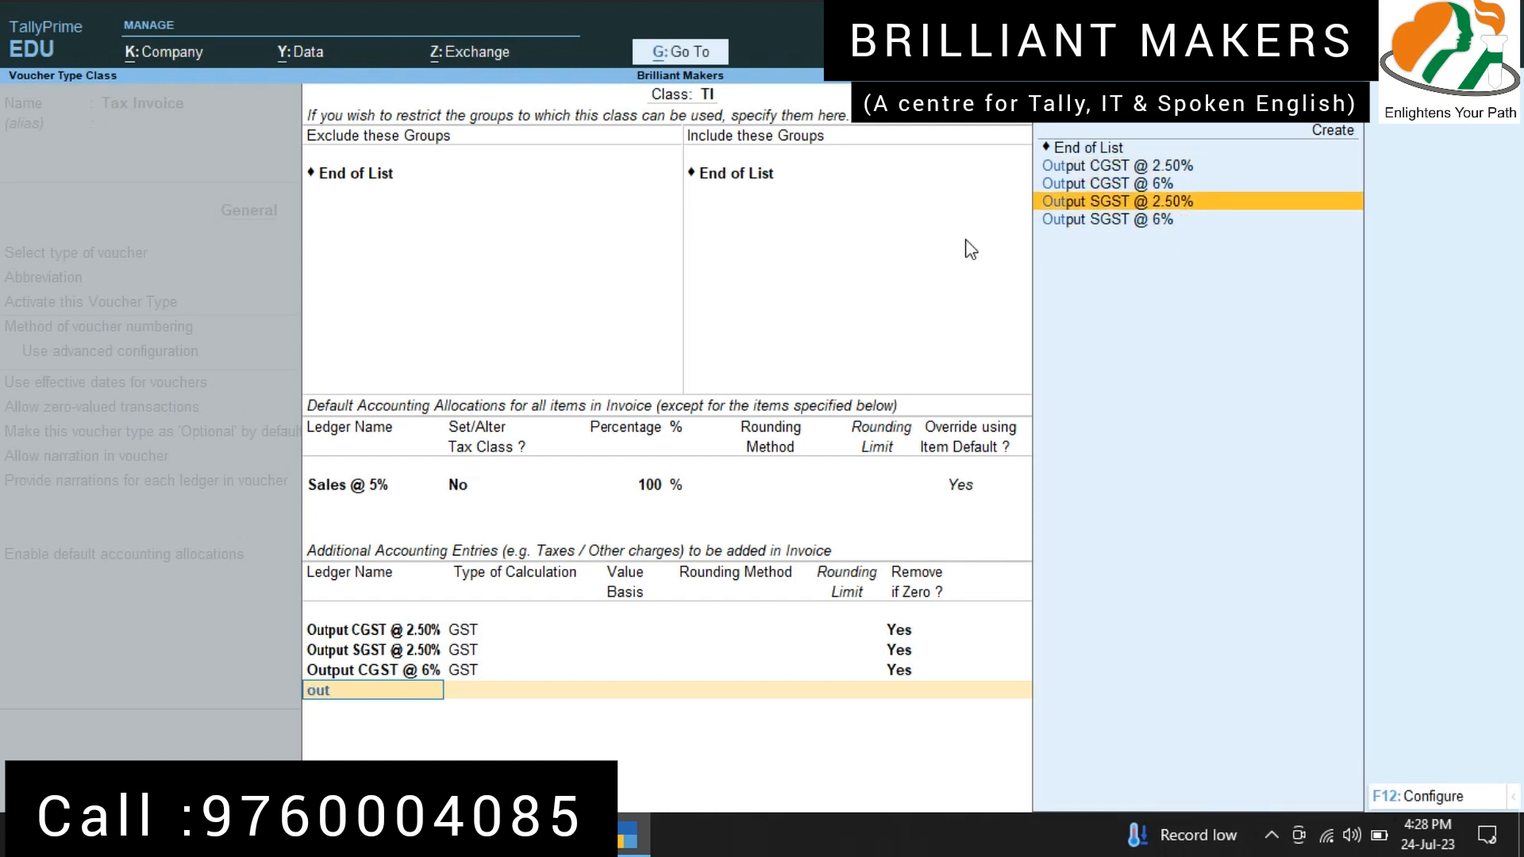
pyautogui.press('Return')
pyautogui.press('Return')
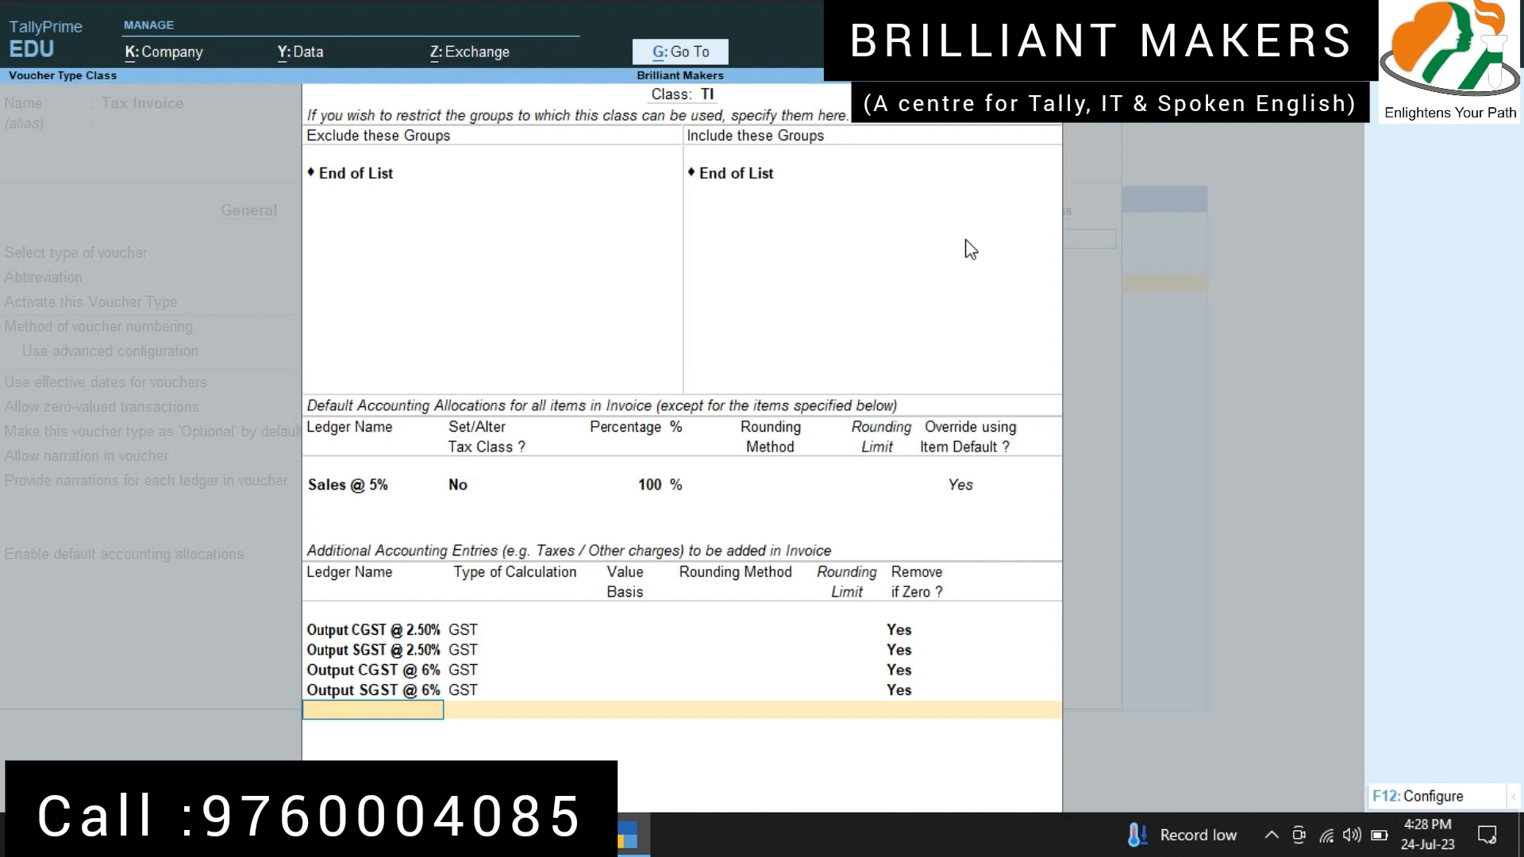
pyautogui.hotkey('ctrl', 'a')
pyautogui.hotkey('ctrl', 'a')
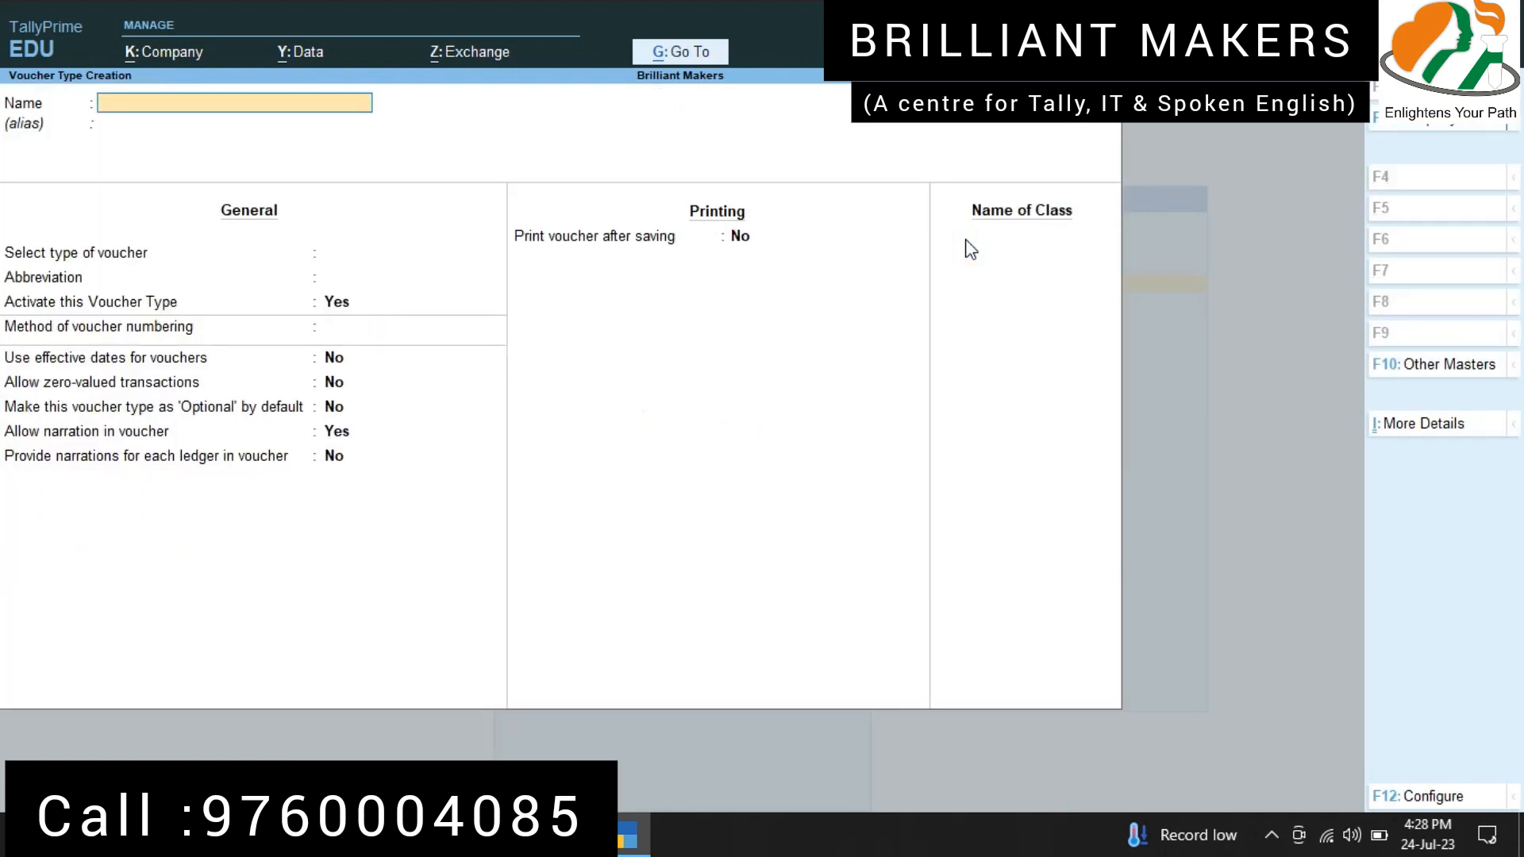
# Step: Create voucher type GST Purchases based on Purchase with abbreviation Purc and automatic numbering, keeping the other defaults
pyautogui.write('GST Purchases')
pyautogui.press('Return')
pyautogui.write('purch')
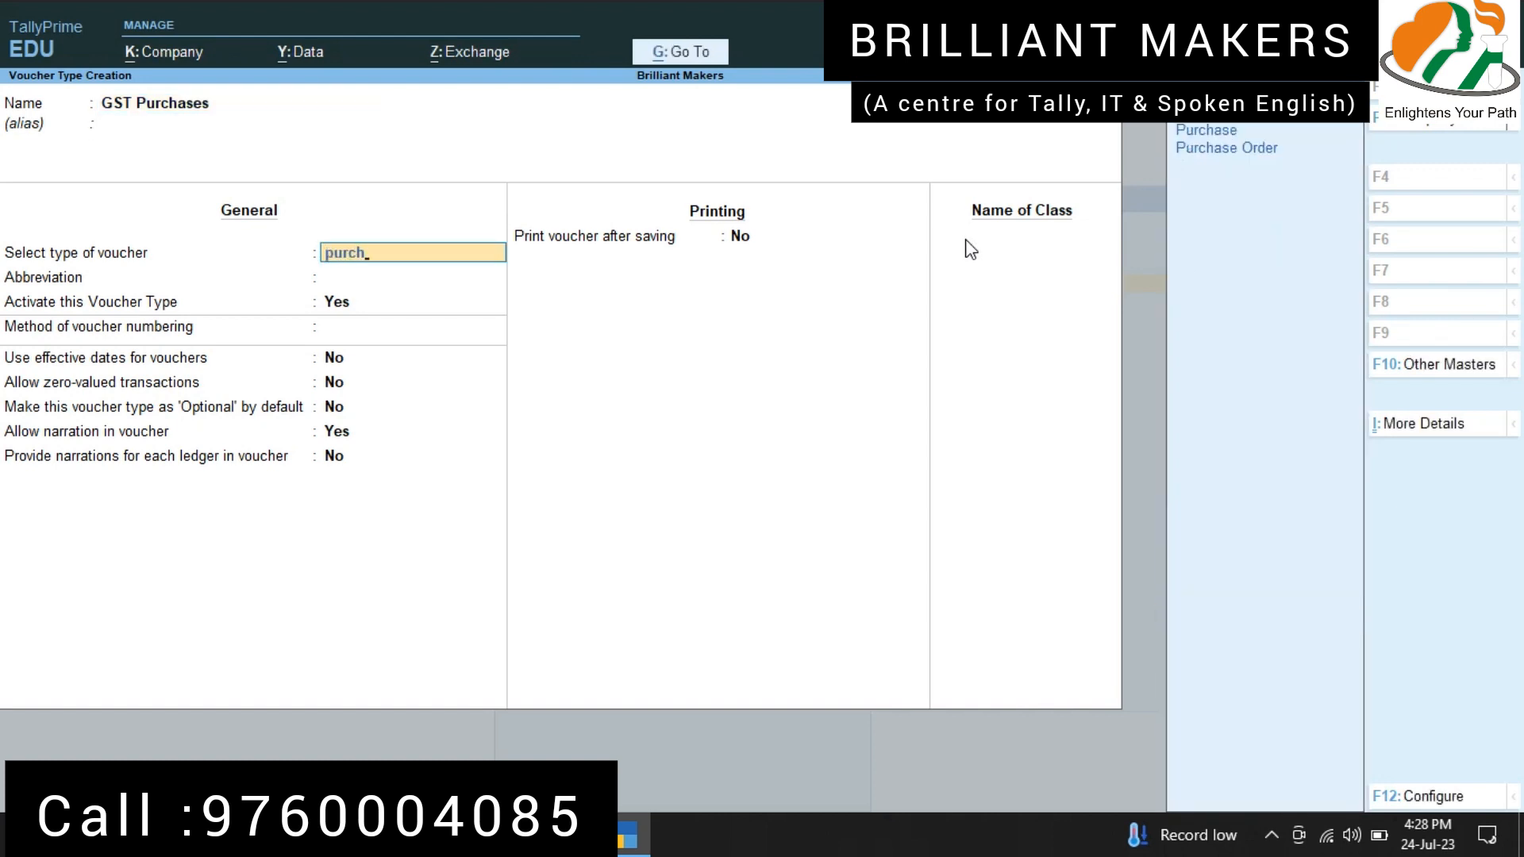
pyautogui.press('Return')
pyautogui.press('Return')
pyautogui.press('Return')
pyautogui.press('Return')
pyautogui.press('Return')
pyautogui.press('Return')
pyautogui.press('Return')
pyautogui.press('Return')
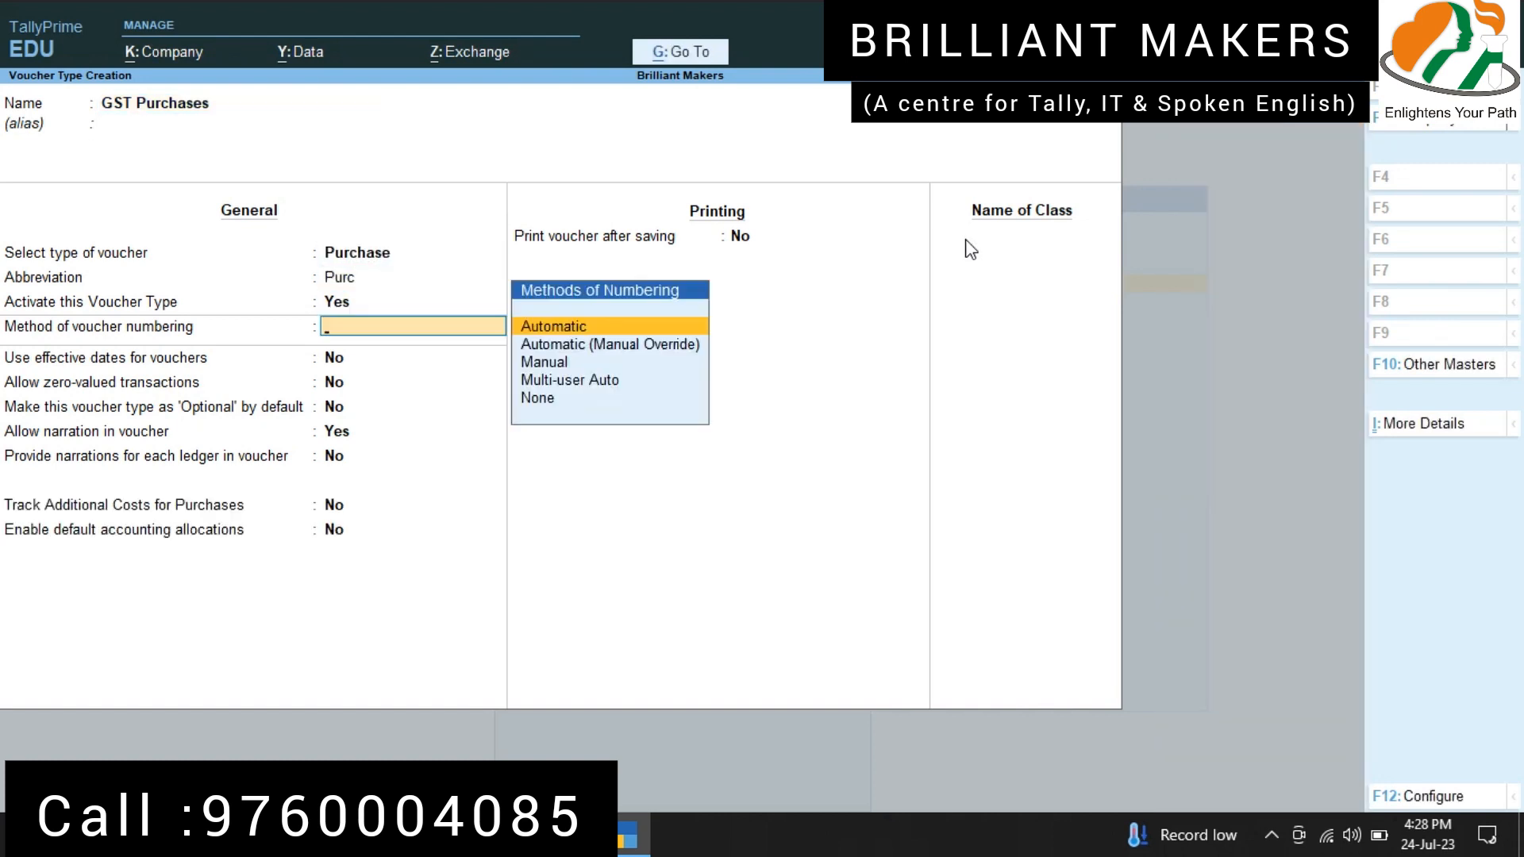
pyautogui.press('Return')
pyautogui.press('Return')
pyautogui.press('Return')
pyautogui.press('Return')
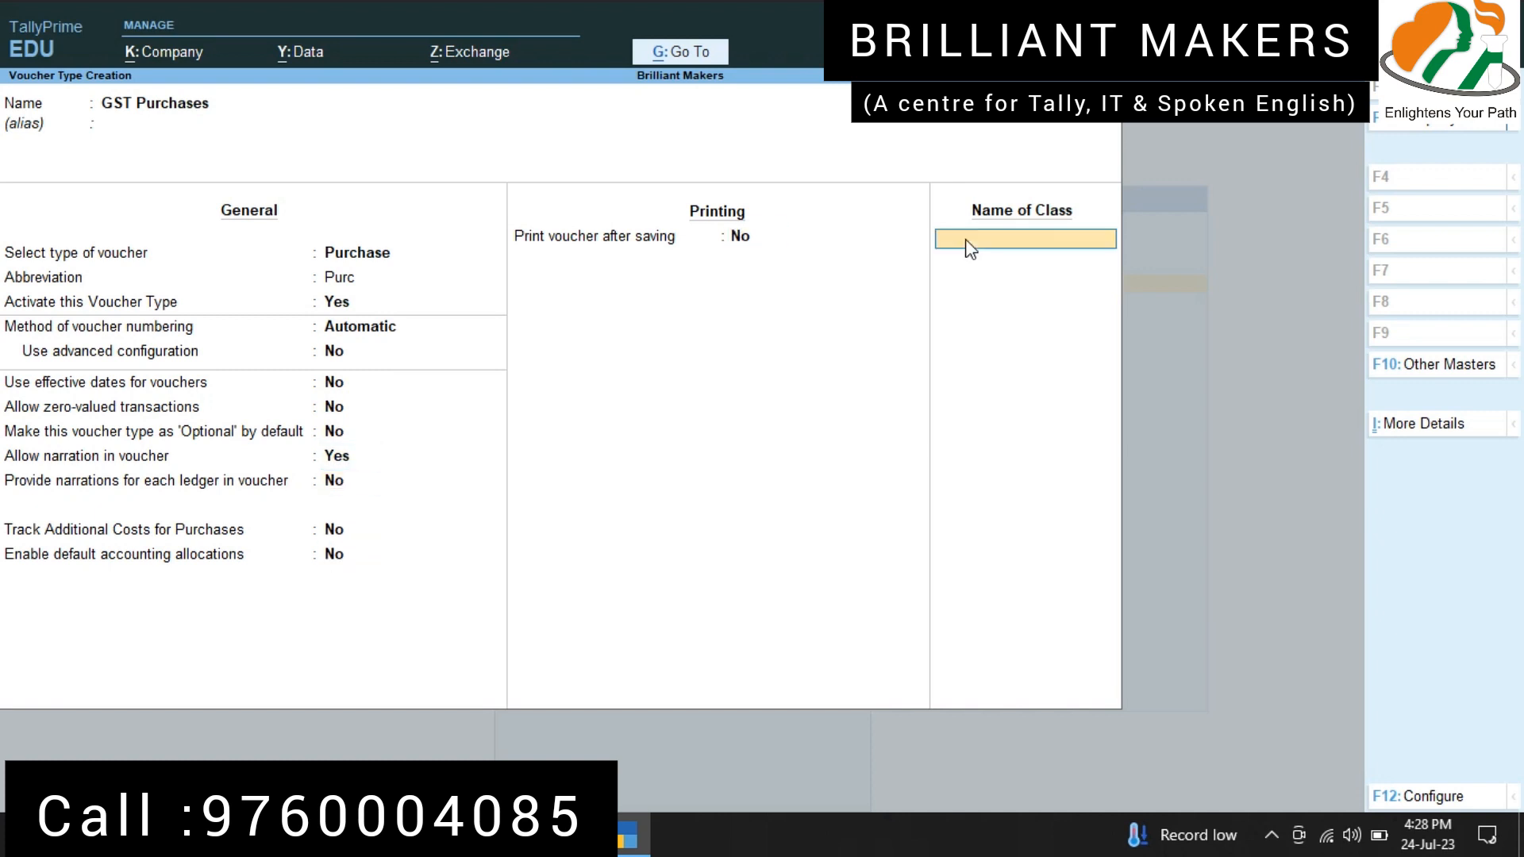
# Step: Add voucher class GP, allocating 100% to Purchases @ 5% with no group restrictions and override using item default set to Yes
pyautogui.write('GP')
pyautogui.press('Return')
pyautogui.press('Return')
pyautogui.press('Return')
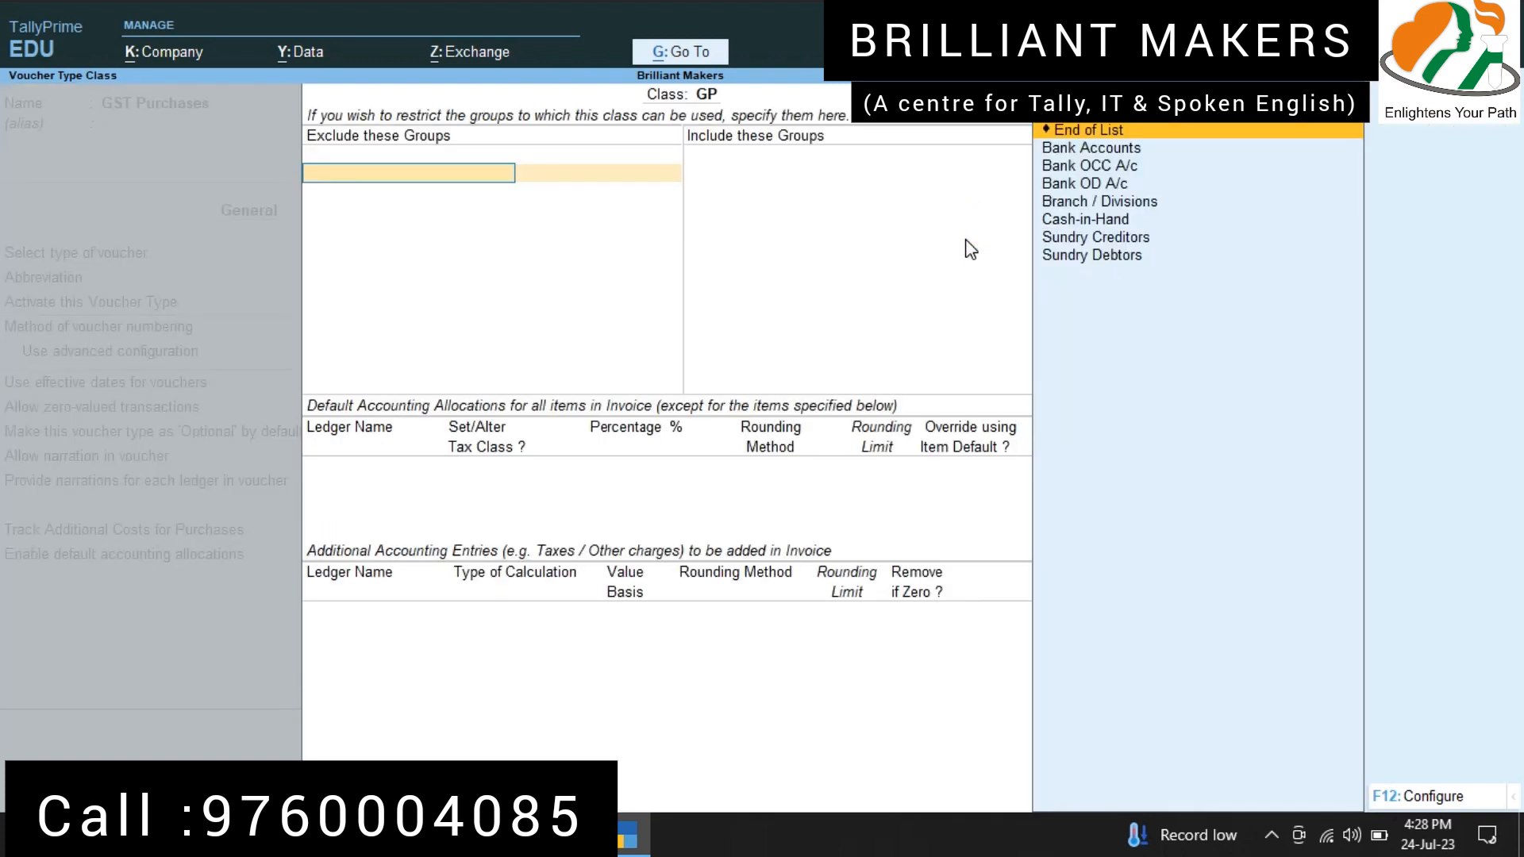
pyautogui.press('Down')
pyautogui.press('Return')
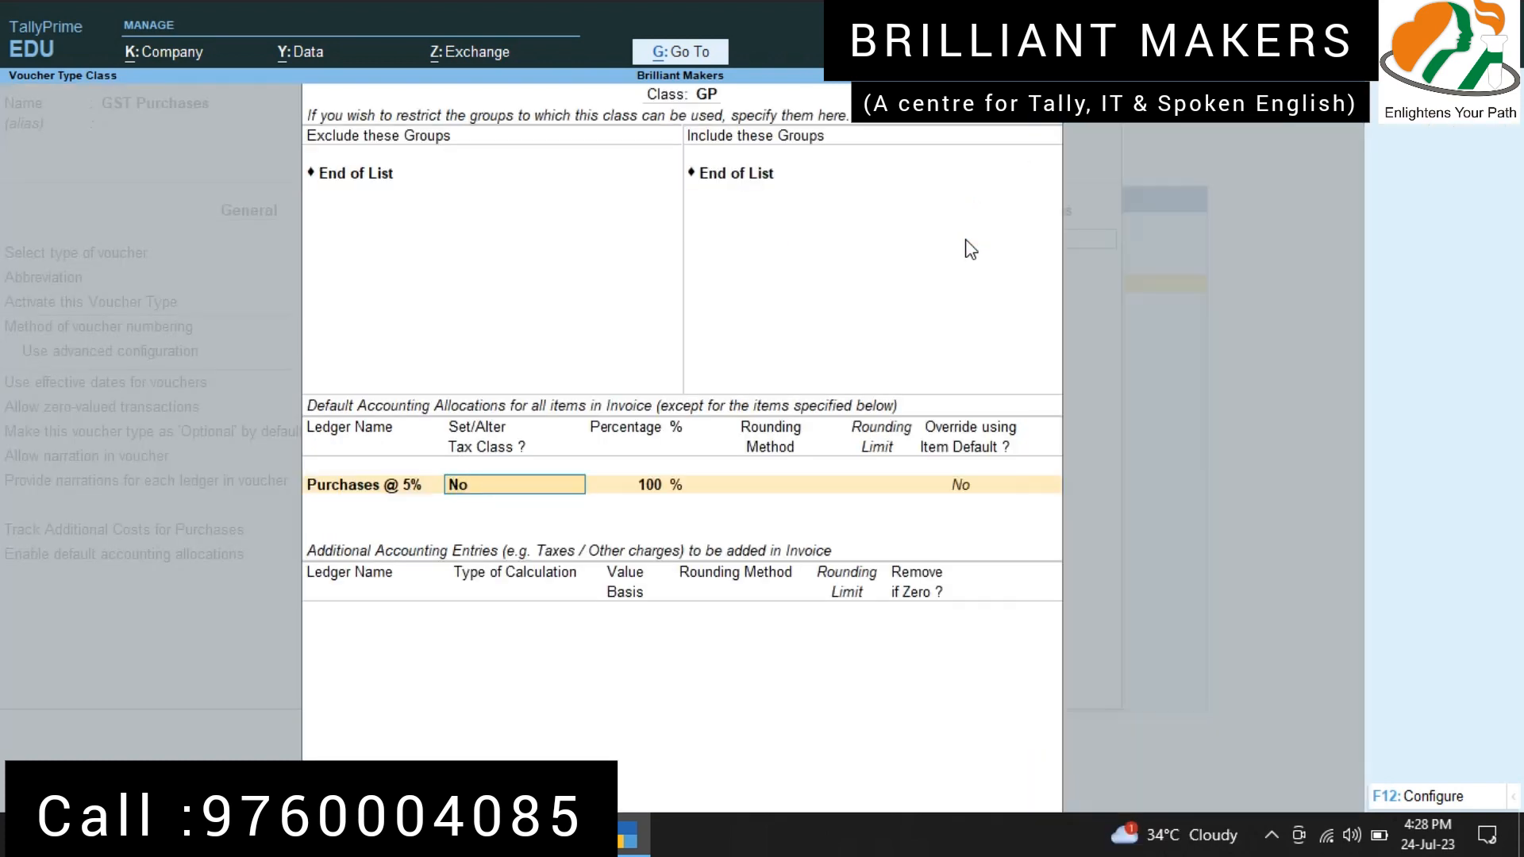
pyautogui.press('Return')
pyautogui.write('y')
pyautogui.press('Return')
# Step: Add Input CGST @ 2.50% and Input SGST @ 2.50% as additional accounting entries in class GP, keeping removal if zero at Yes
pyautogui.write('in')
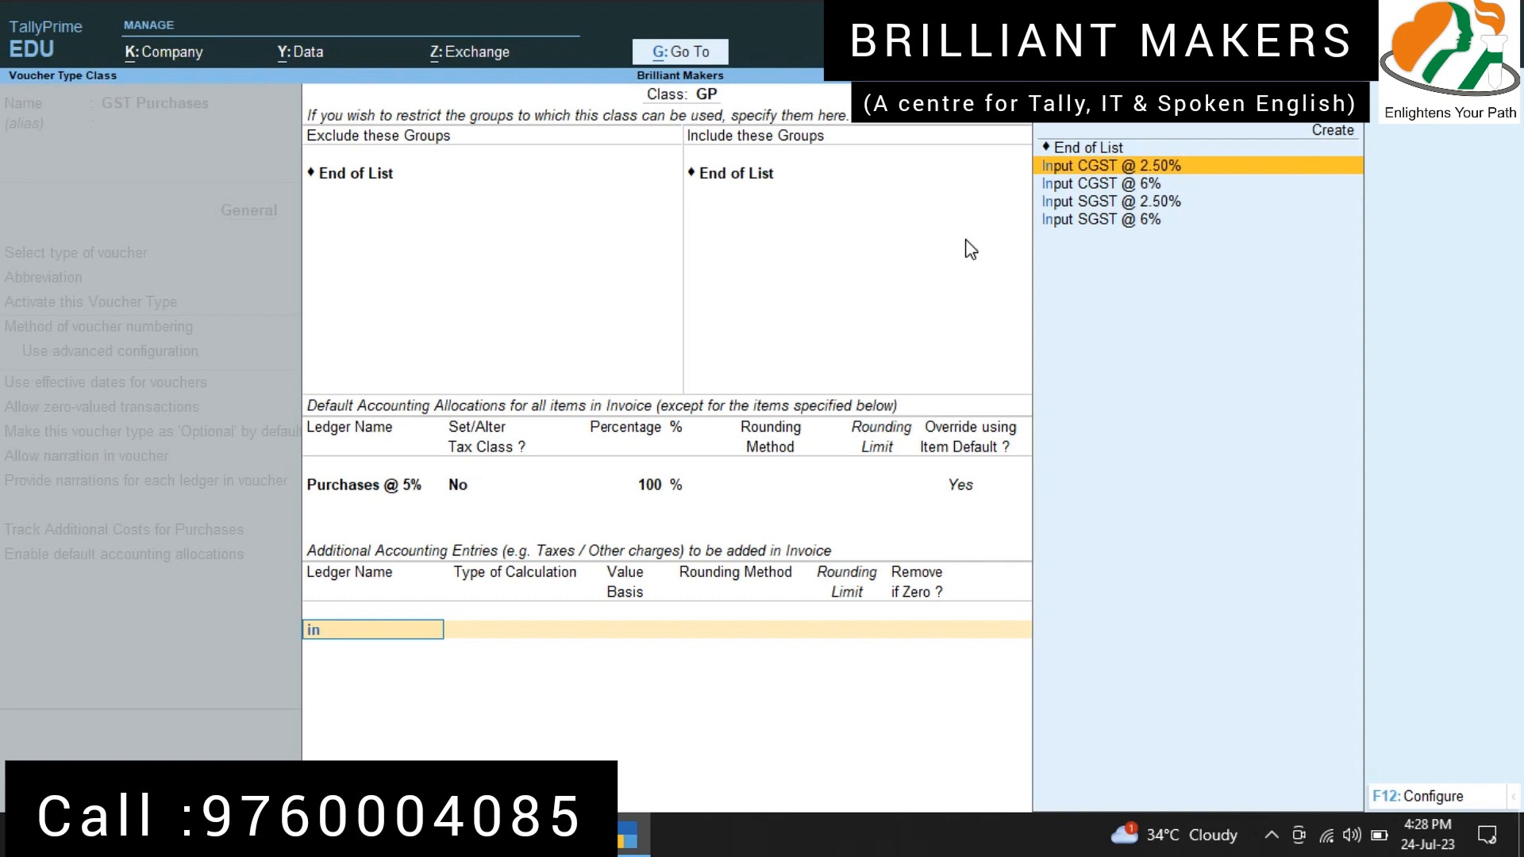
pyautogui.press('Return')
pyautogui.press('Return')
pyautogui.write('i')
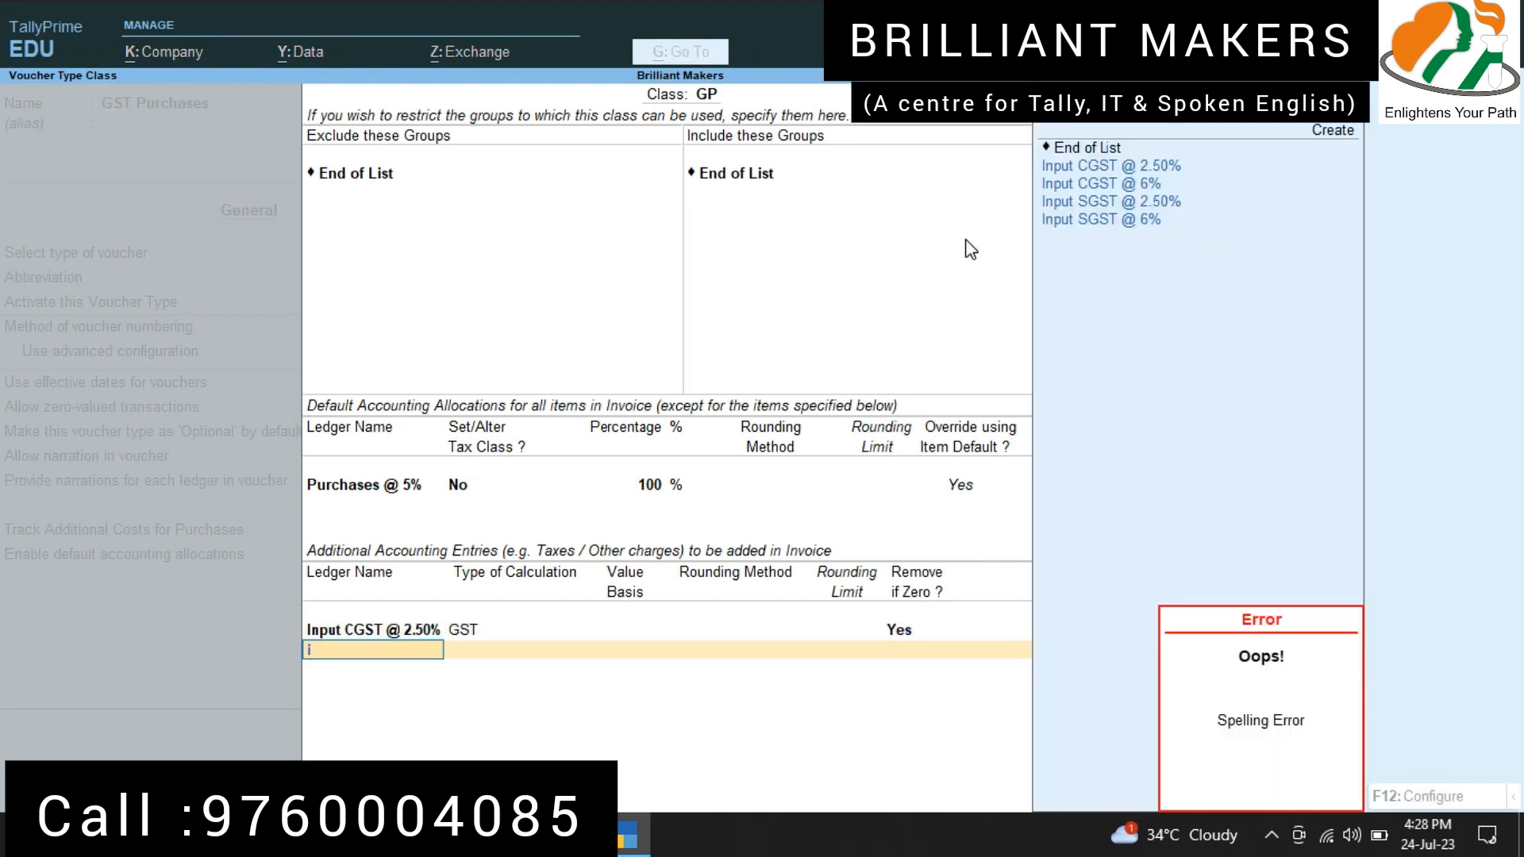
pyautogui.press('Down')
pyautogui.press('Down')
pyautogui.press('Down')
pyautogui.press('Up')
pyautogui.press('Return')
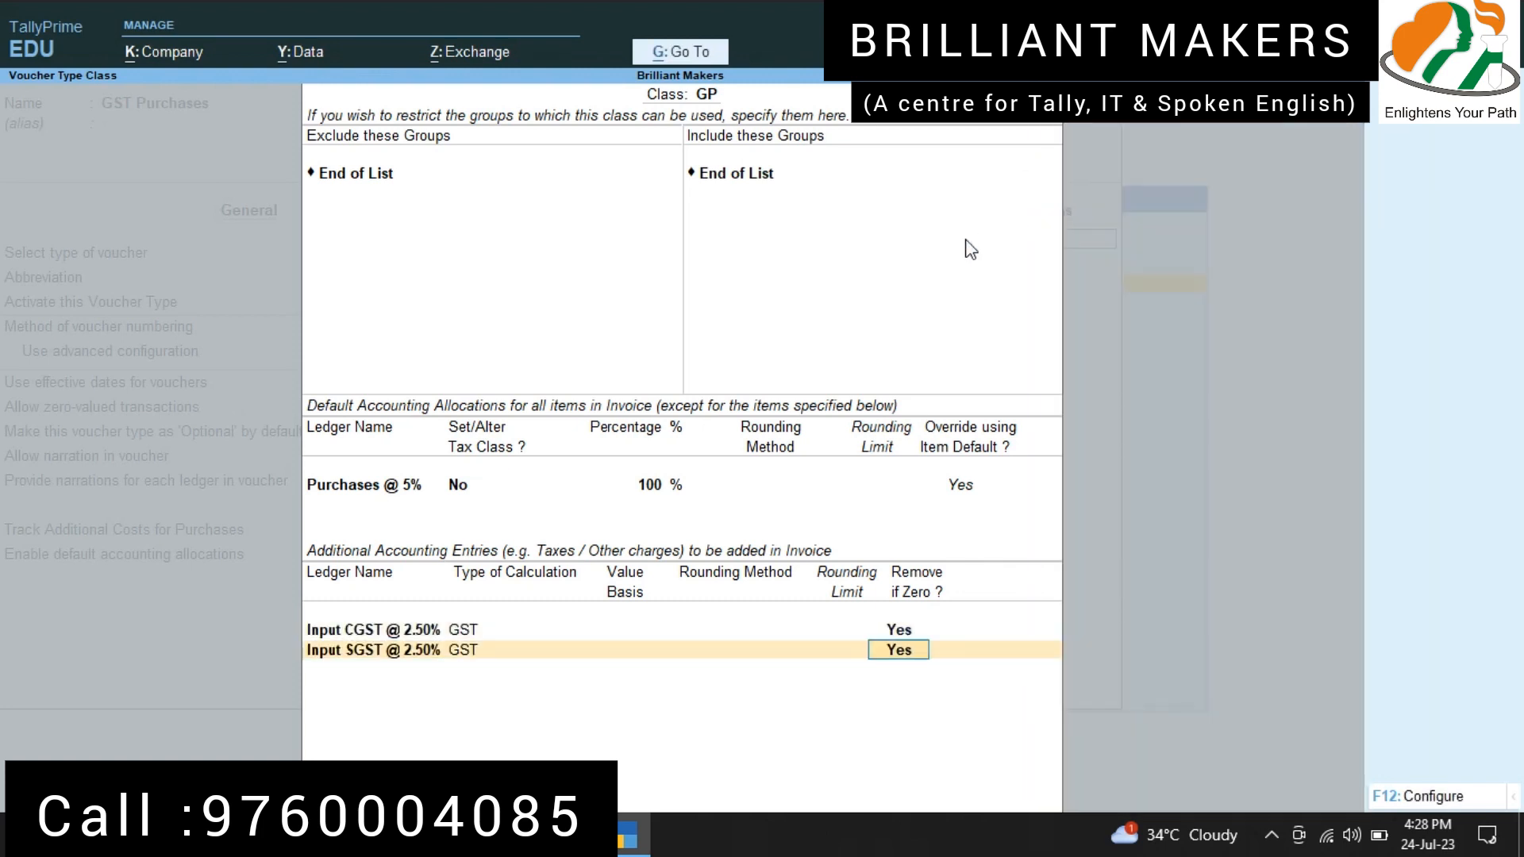
pyautogui.press('Return')
# Step: Add Input CGST @ 6% and Input SGST @ 6% to class GP's additional accounting entries, keeping removal if zero at Yes
pyautogui.write('Inpu')
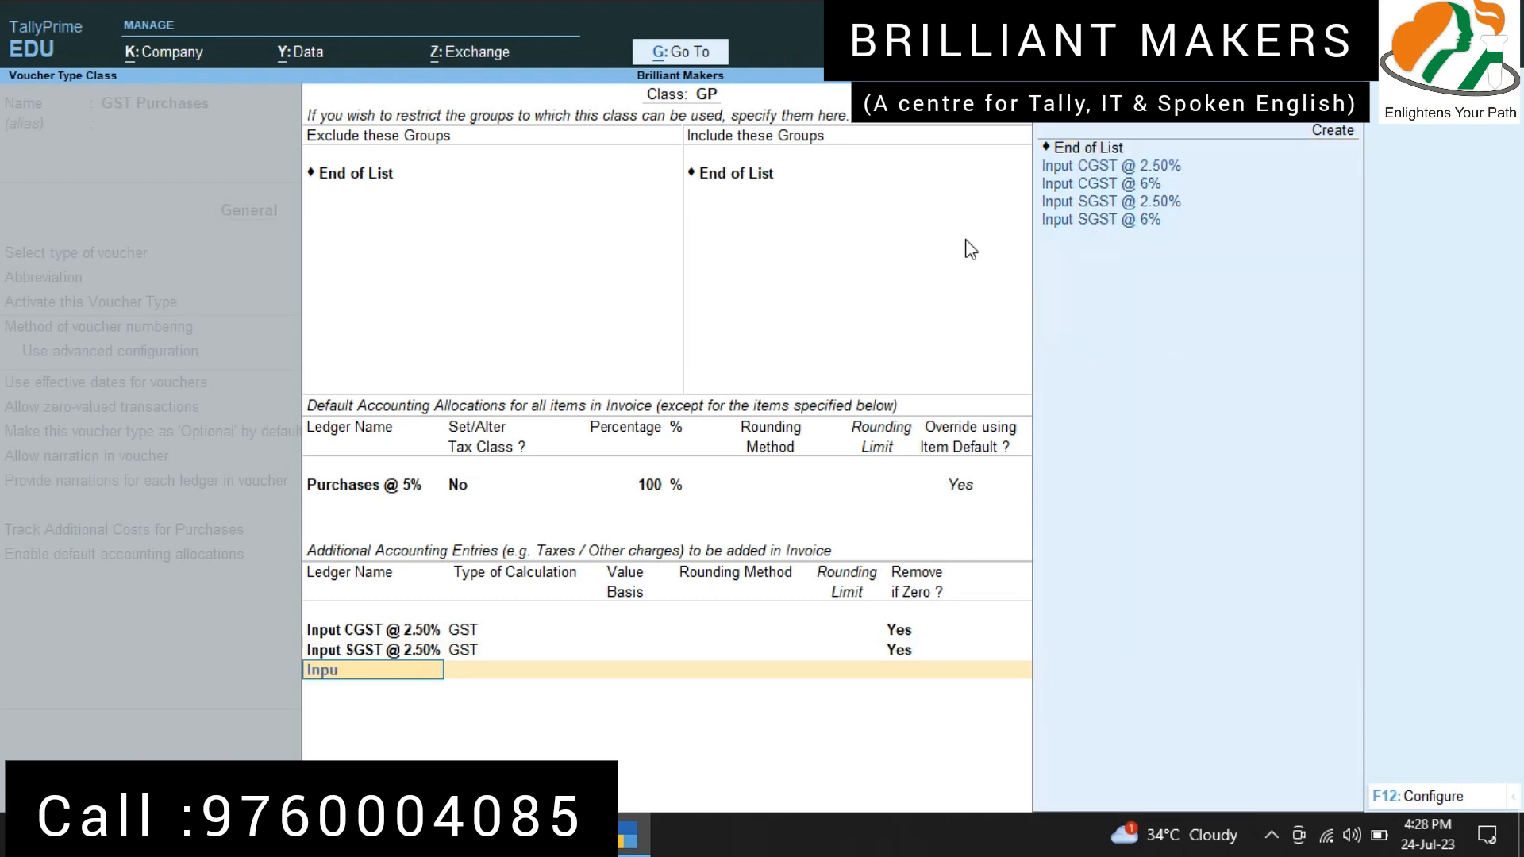
pyautogui.press('Down')
pyautogui.press('Return')
pyautogui.press('Return')
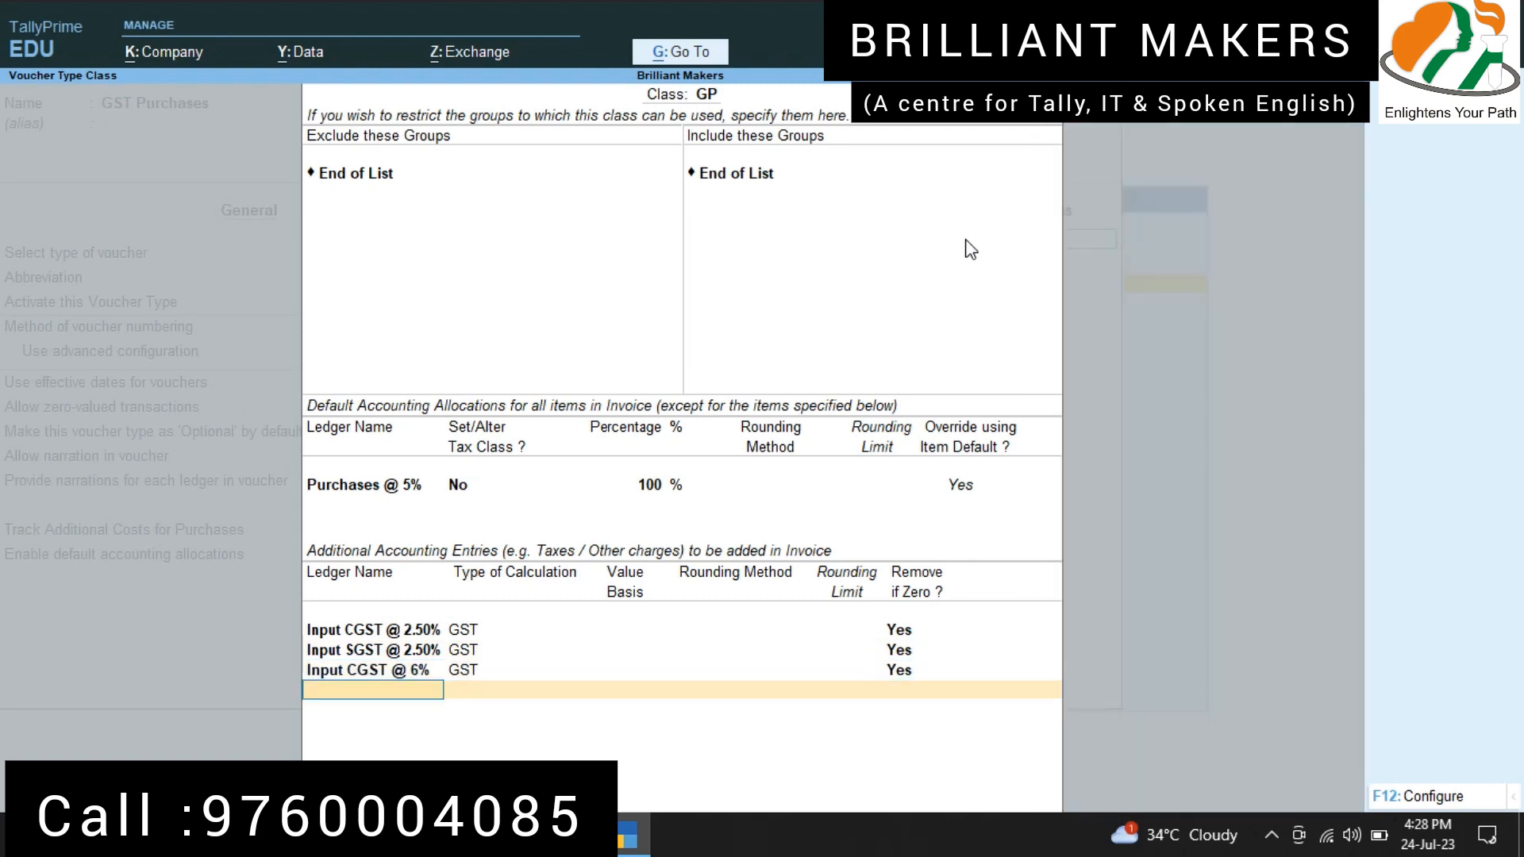
pyautogui.write('Inpu')
pyautogui.press('Down')
pyautogui.press('Down')
pyautogui.press('Down')
pyautogui.press('Return')
pyautogui.press('Return')
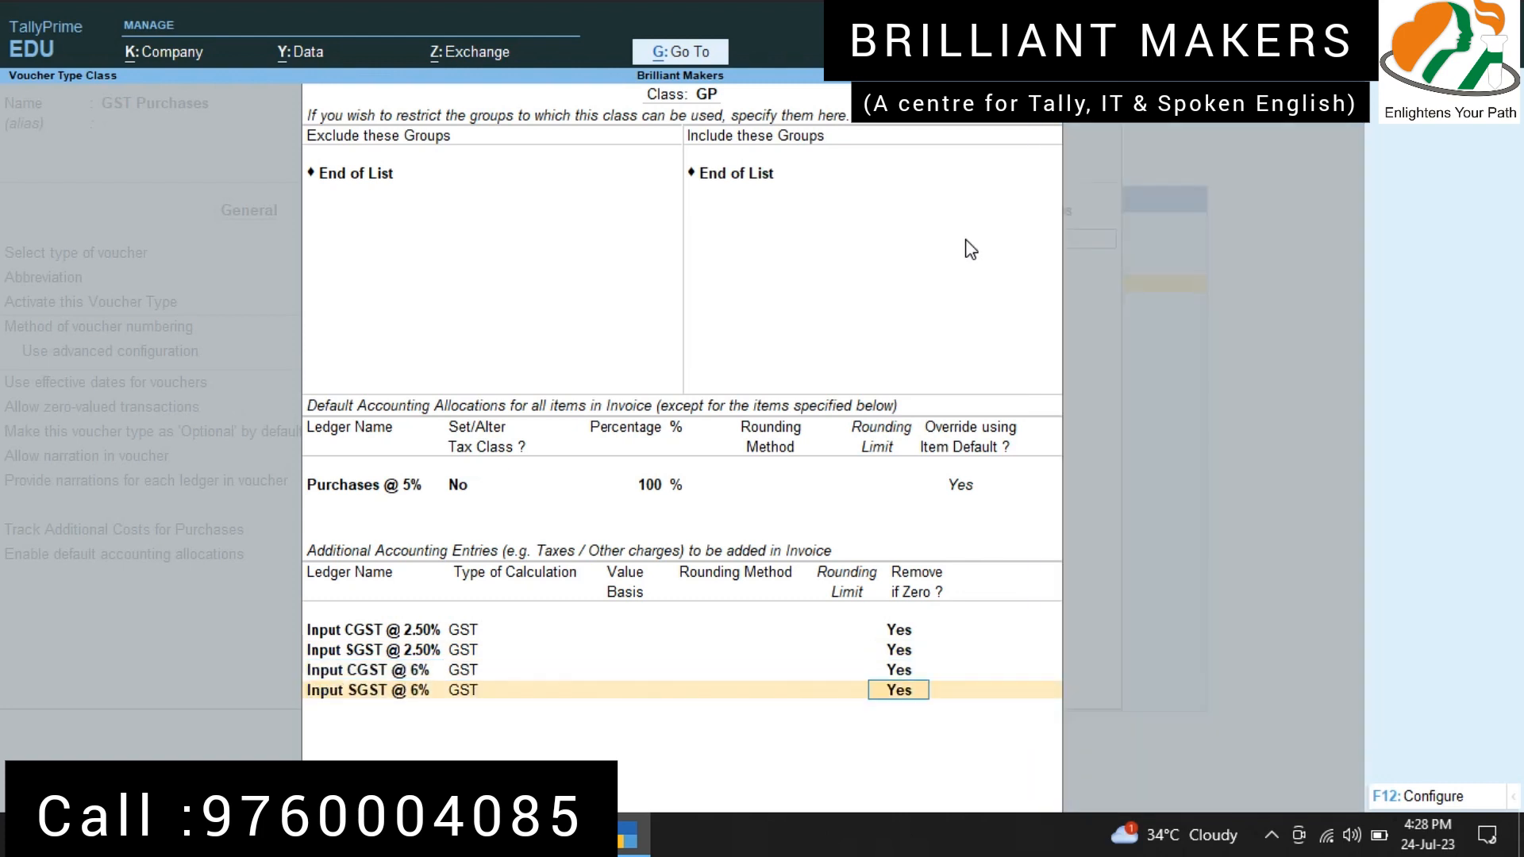
# Step: Finish class GP, save the GST Purchases voucher type and return to the Gateway of Tally
pyautogui.press('Return')
pyautogui.press('Return')
pyautogui.press('Return')
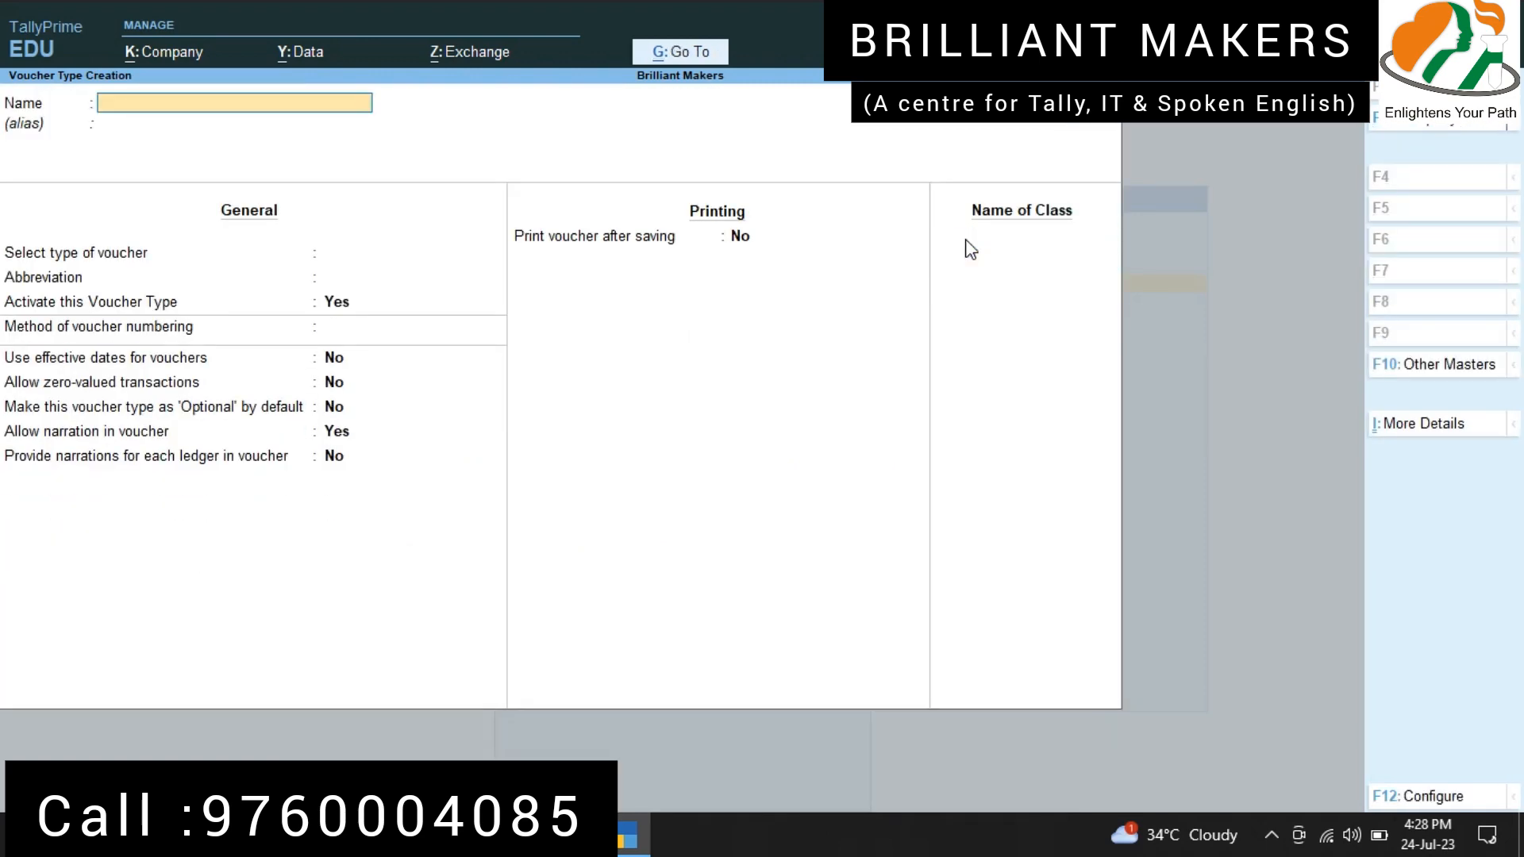
pyautogui.press('Escape')
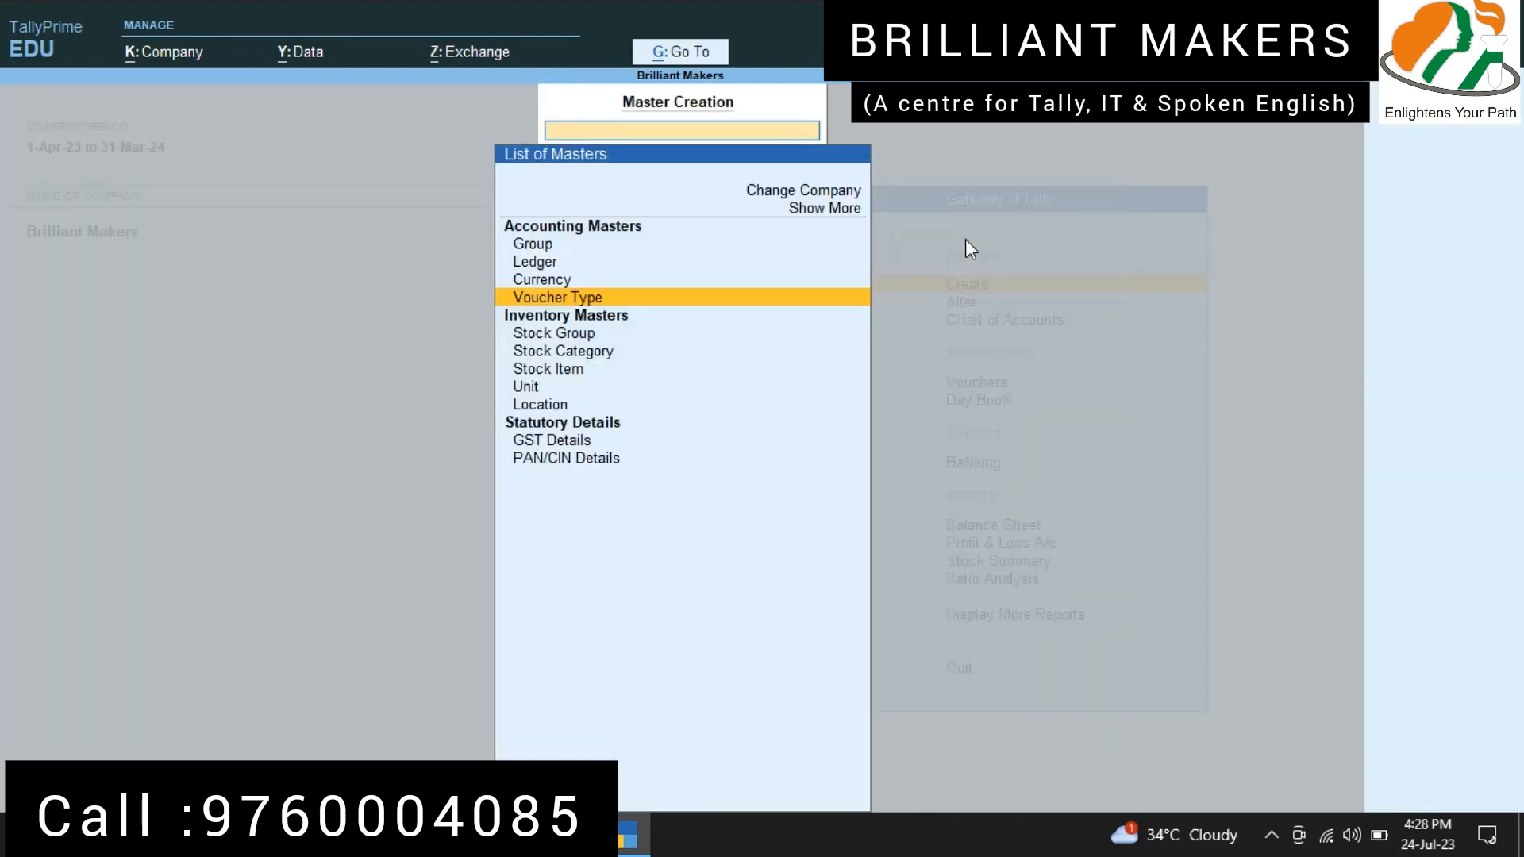
pyautogui.press('Escape')
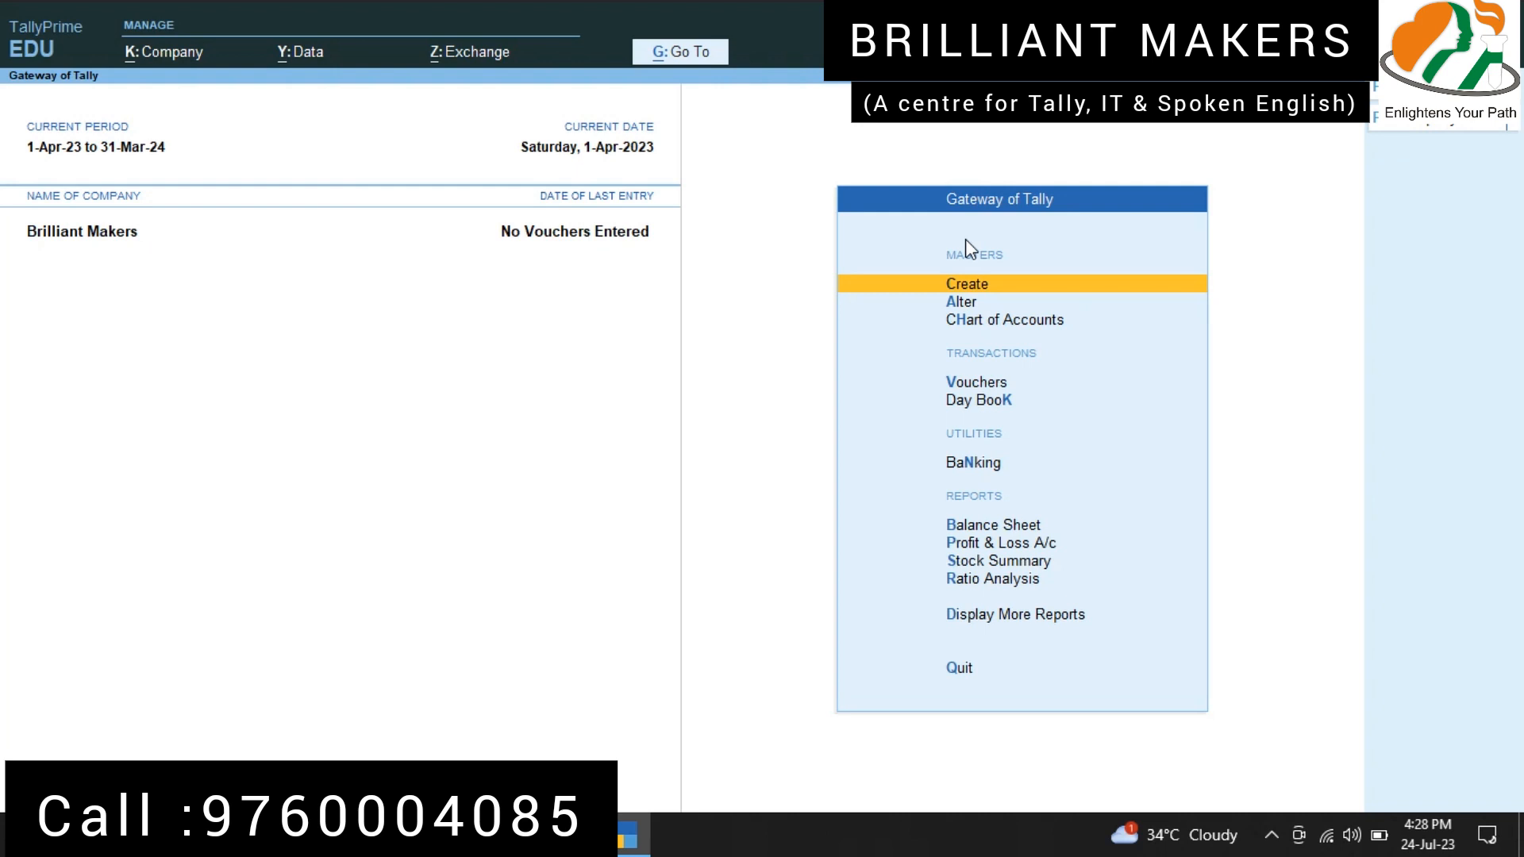
# Step: Start a new GST Purchases voucher using voucher class GP
pyautogui.press('Down')
pyautogui.press('Down')
pyautogui.press('Down')
pyautogui.press('Down')
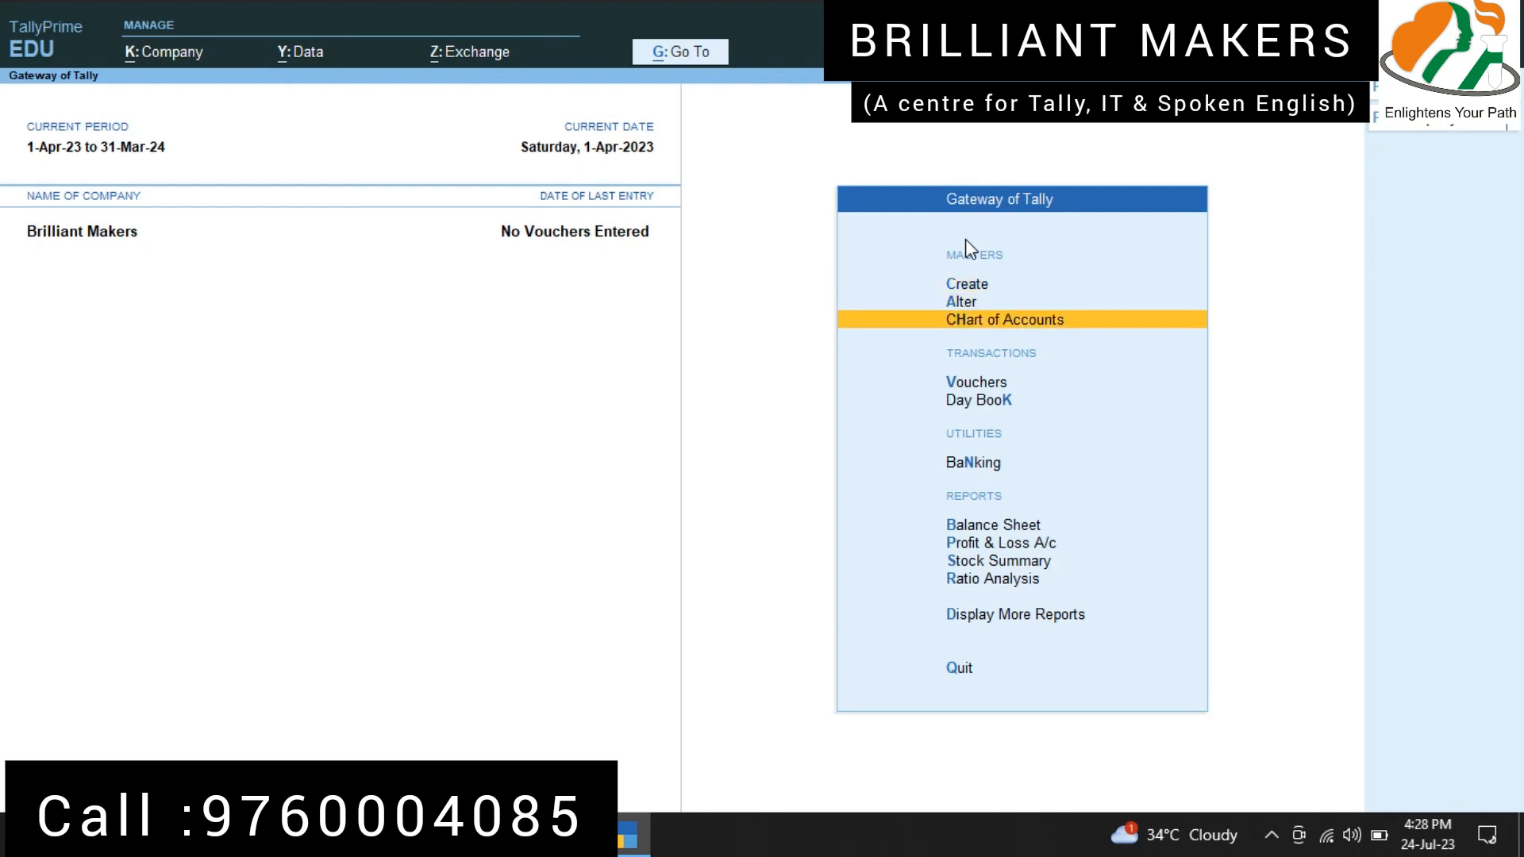
pyautogui.press('Up')
pyautogui.press('Return')
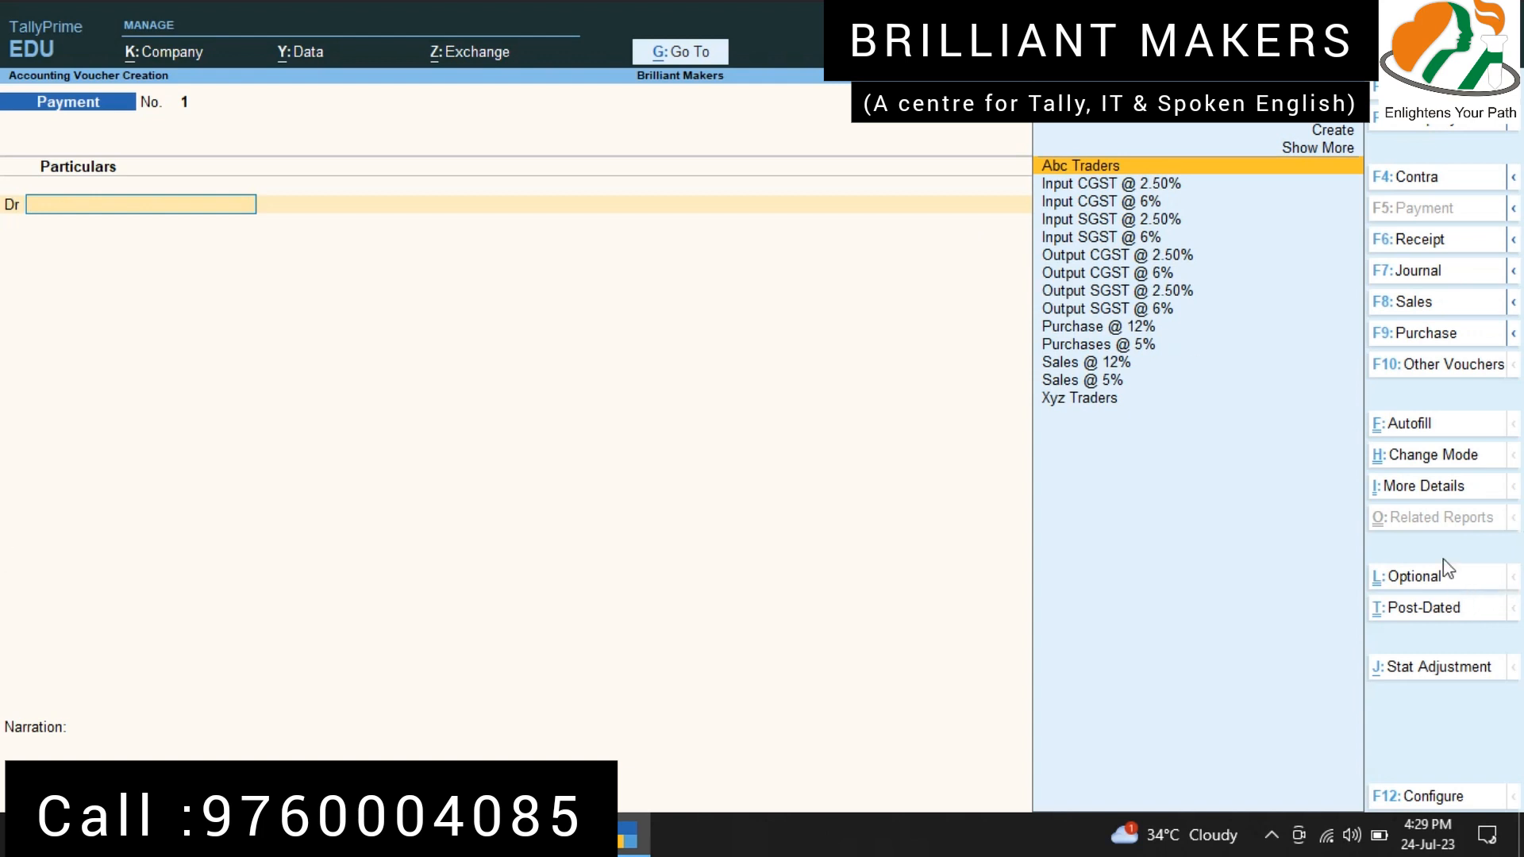
pyautogui.click(1432, 349)
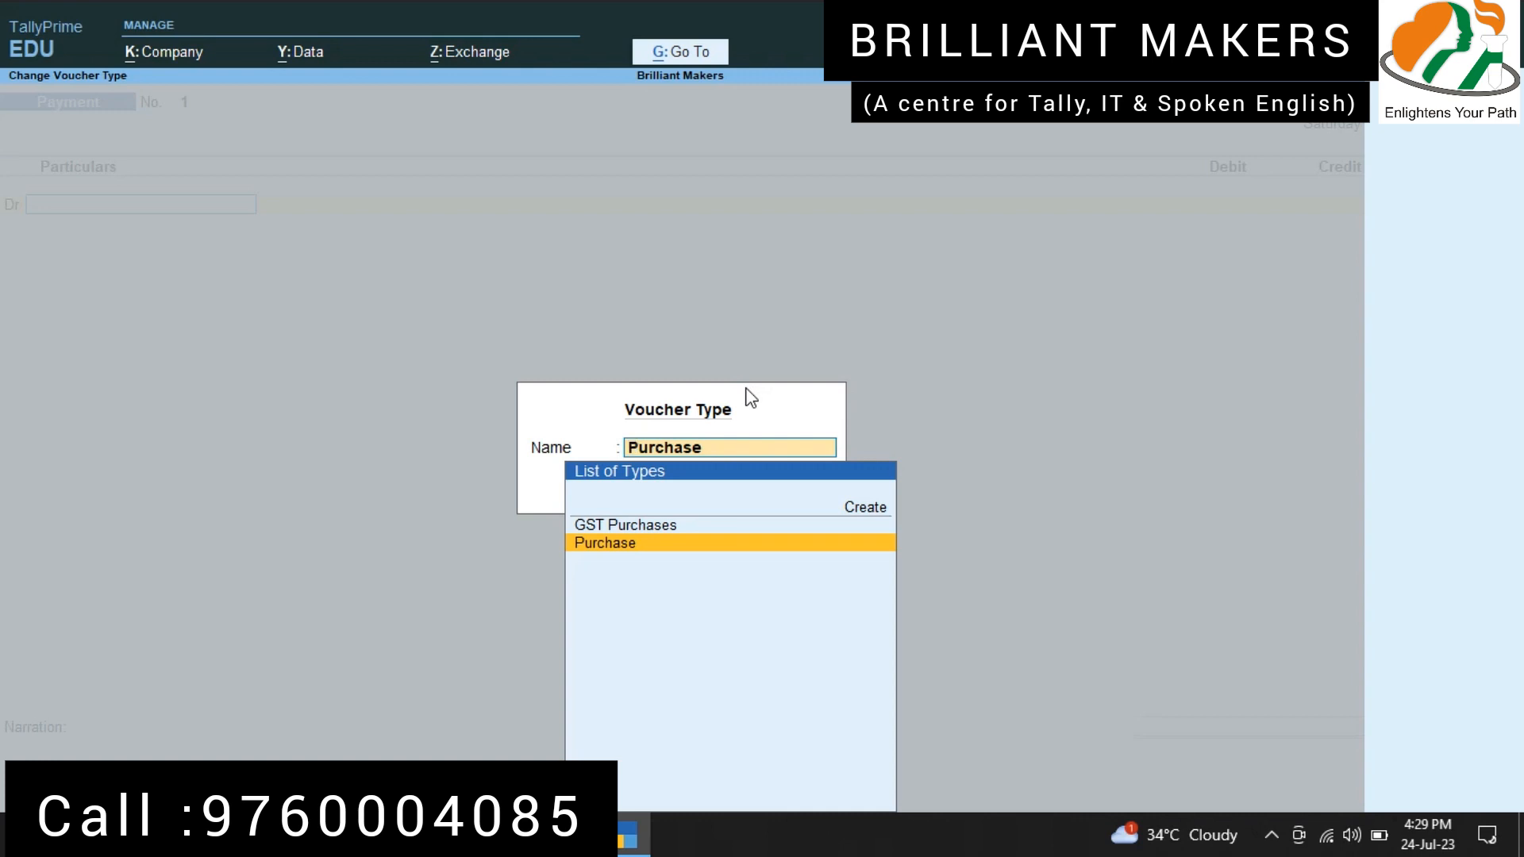
pyautogui.click(619, 525)
pyautogui.click(620, 528)
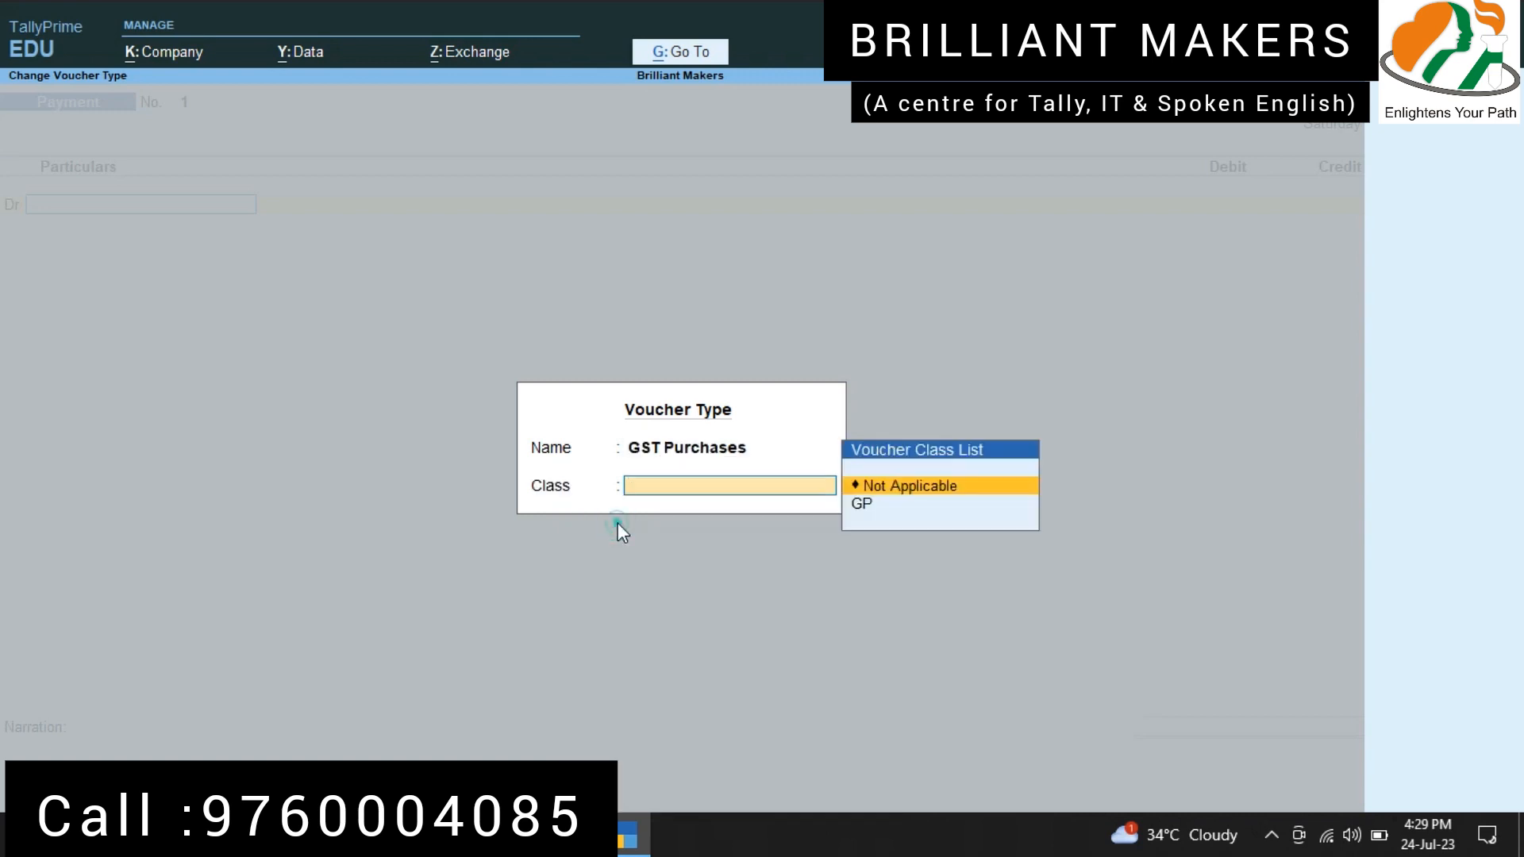
pyautogui.click(868, 503)
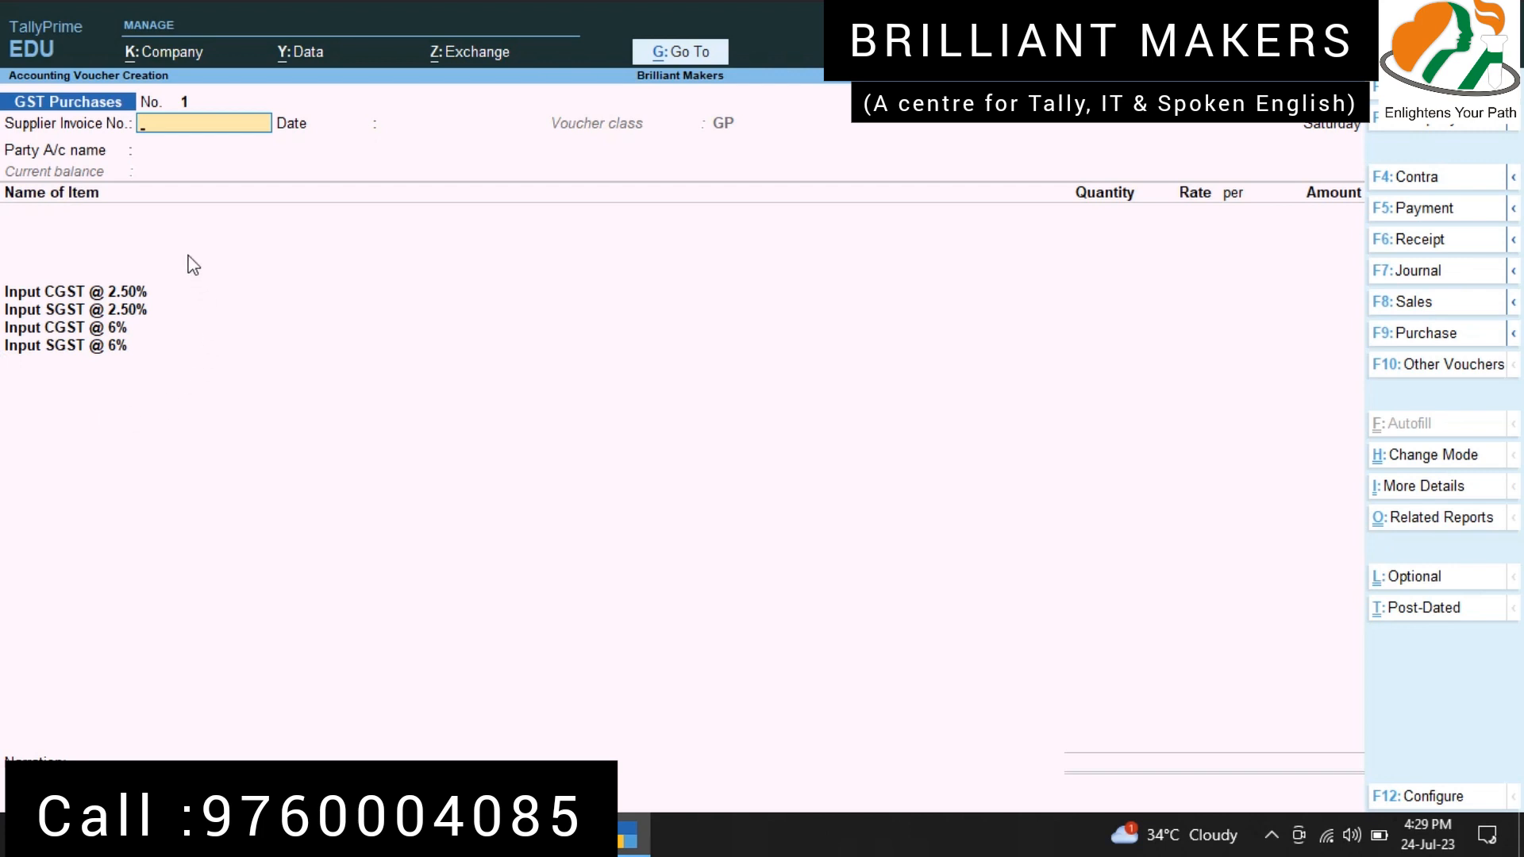
# Step: Enter supplier invoice number 001 dated 1-Apr-23 and choose Abc Traders as the party, accepting its default receipt and party details
pyautogui.click(40, 426)
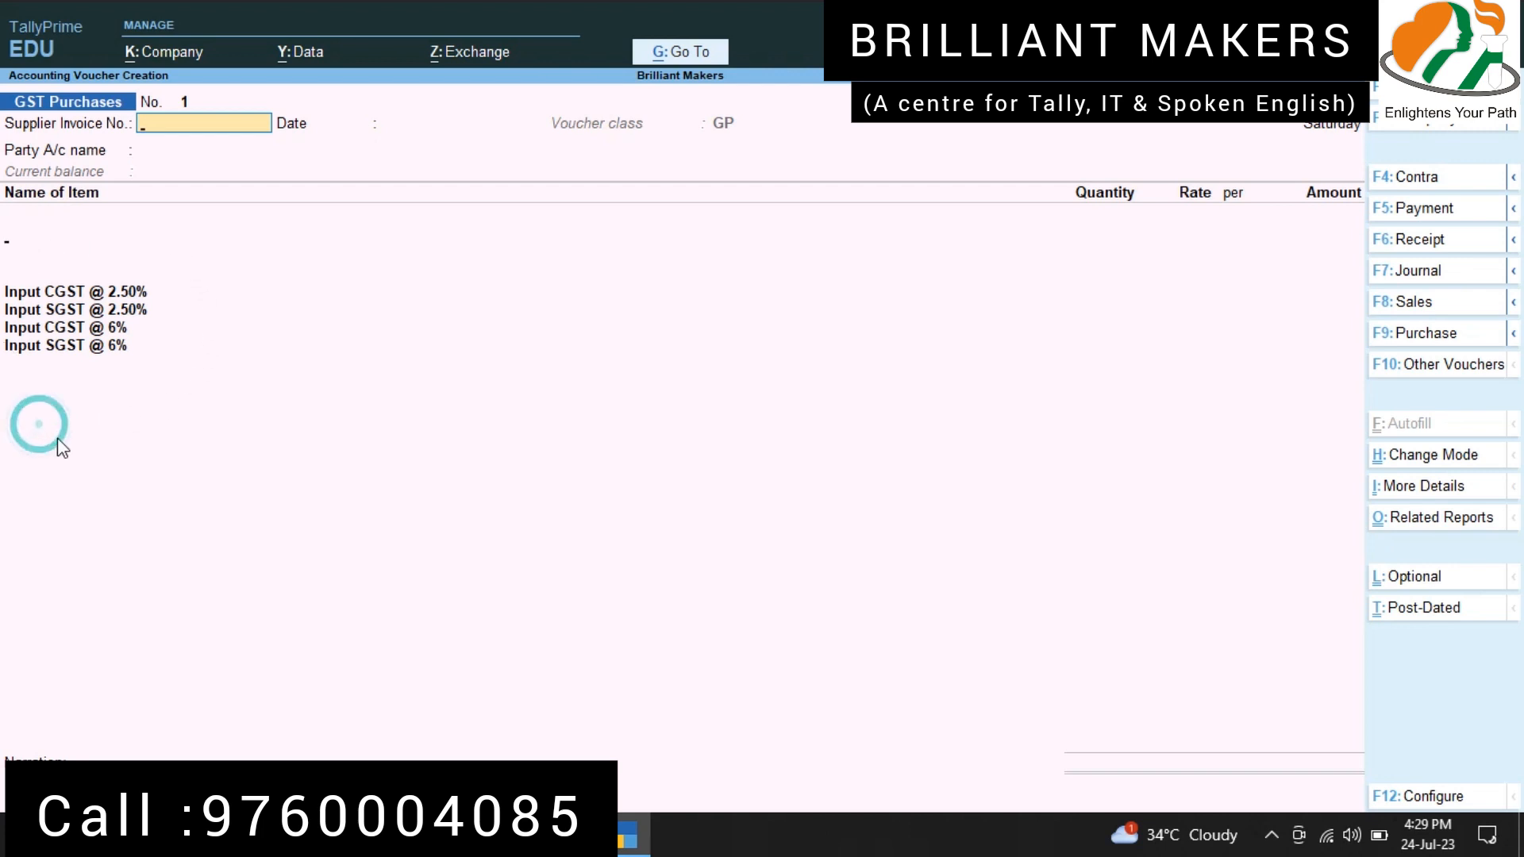
pyautogui.click(145, 127)
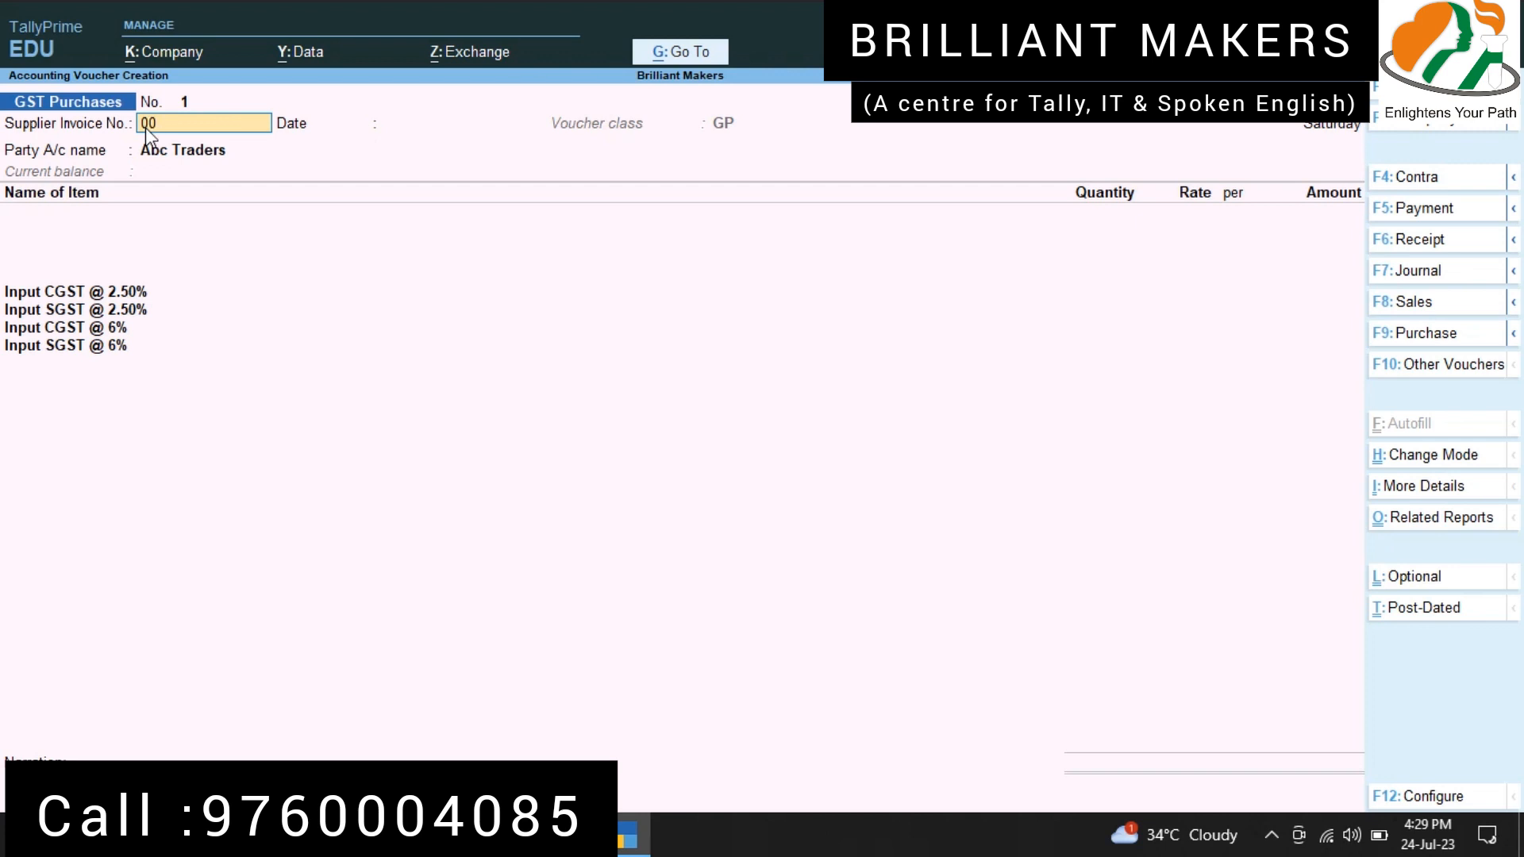
pyautogui.press('Return')
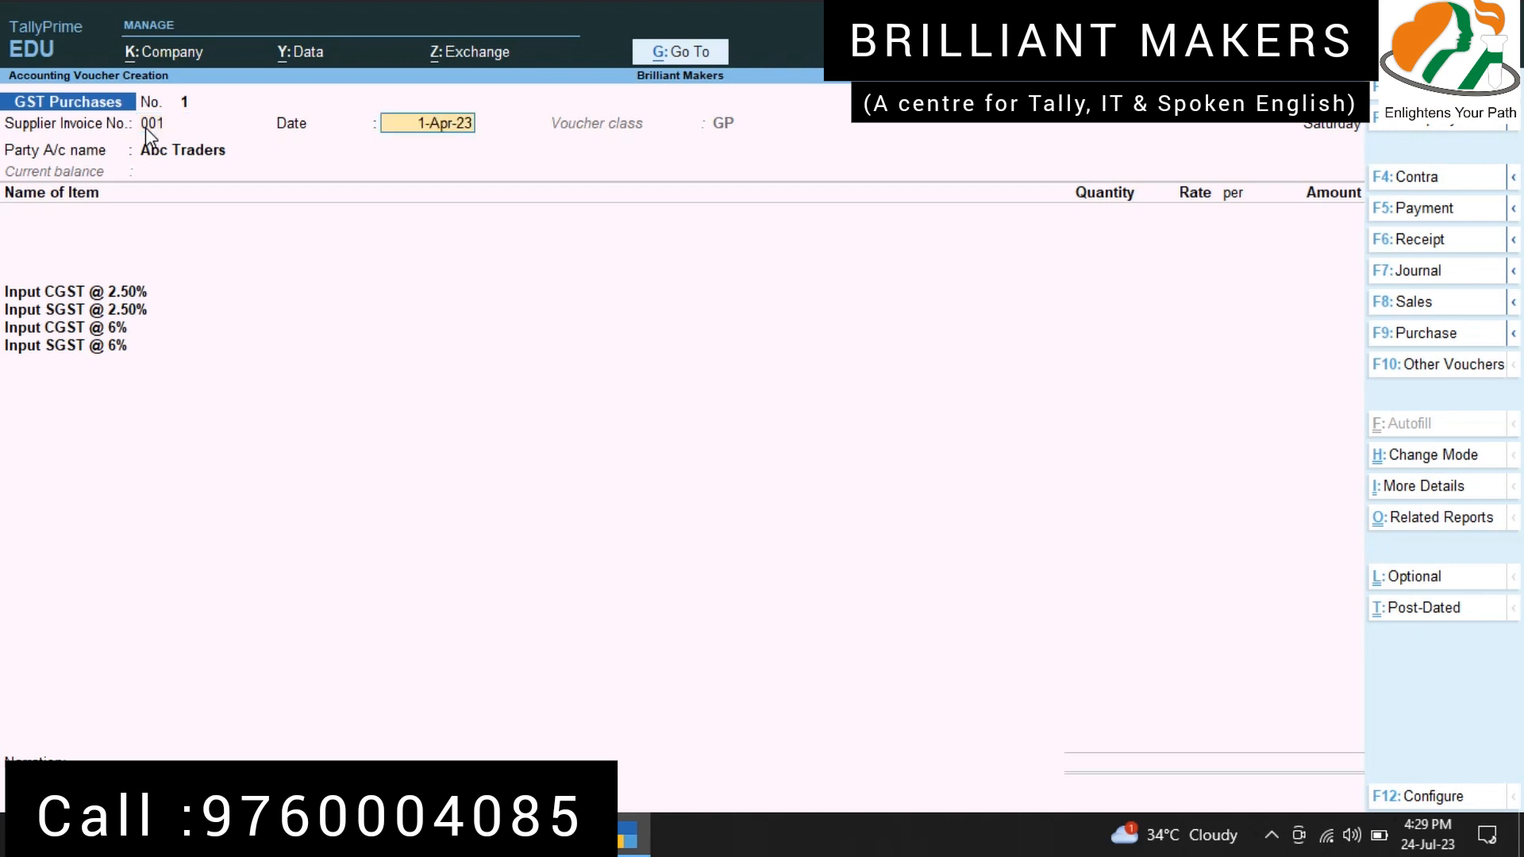
pyautogui.press('Return')
pyautogui.press('BackSpace')
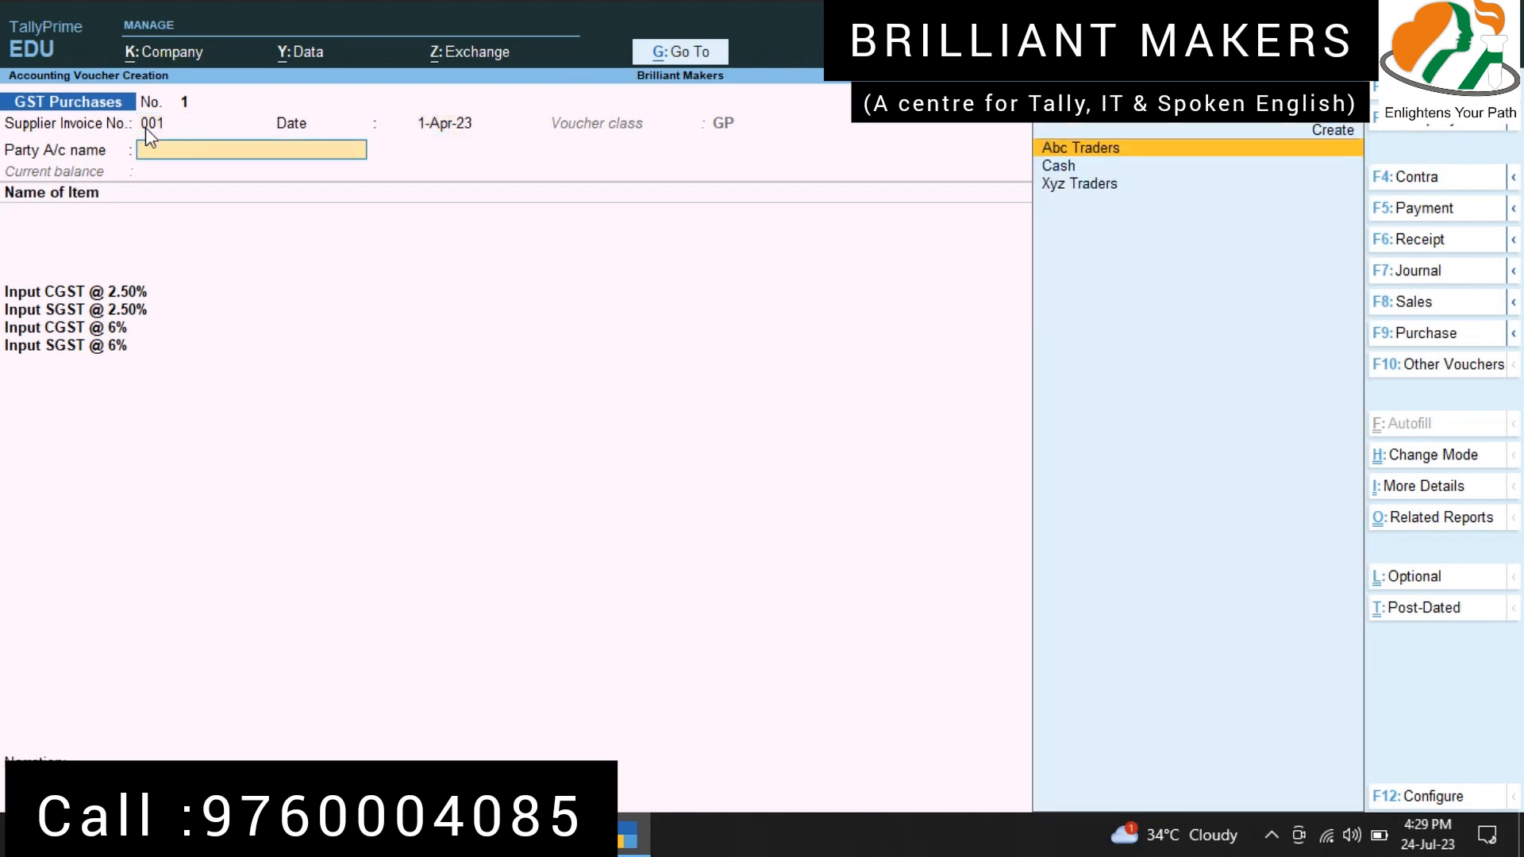
pyautogui.press('Return')
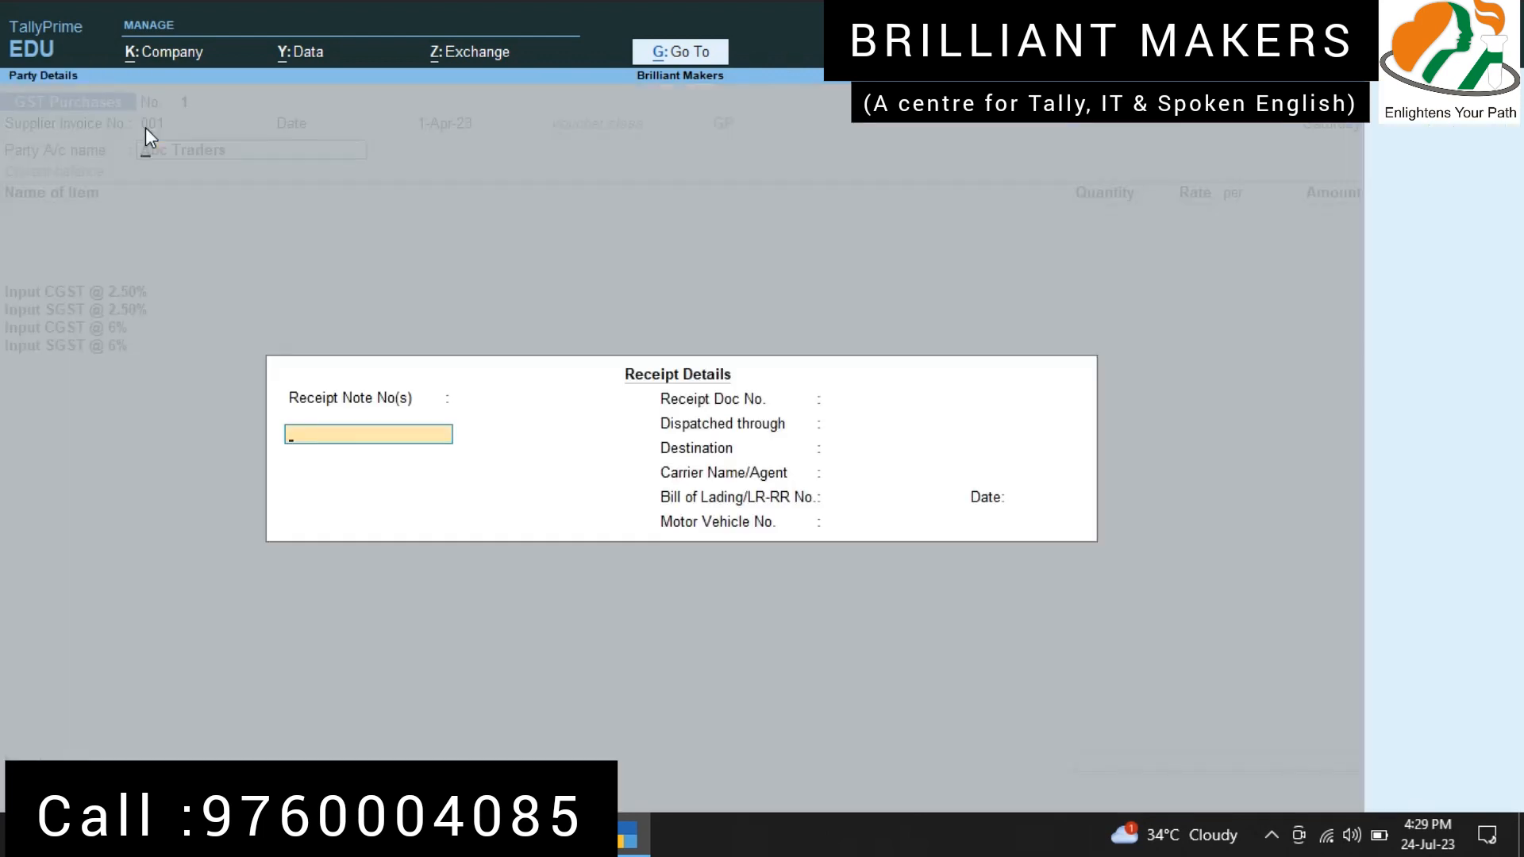
pyautogui.press('Escape')
pyautogui.hotkey('ctrl', 'Return')
pyautogui.hotkey('ctrl', 'a')
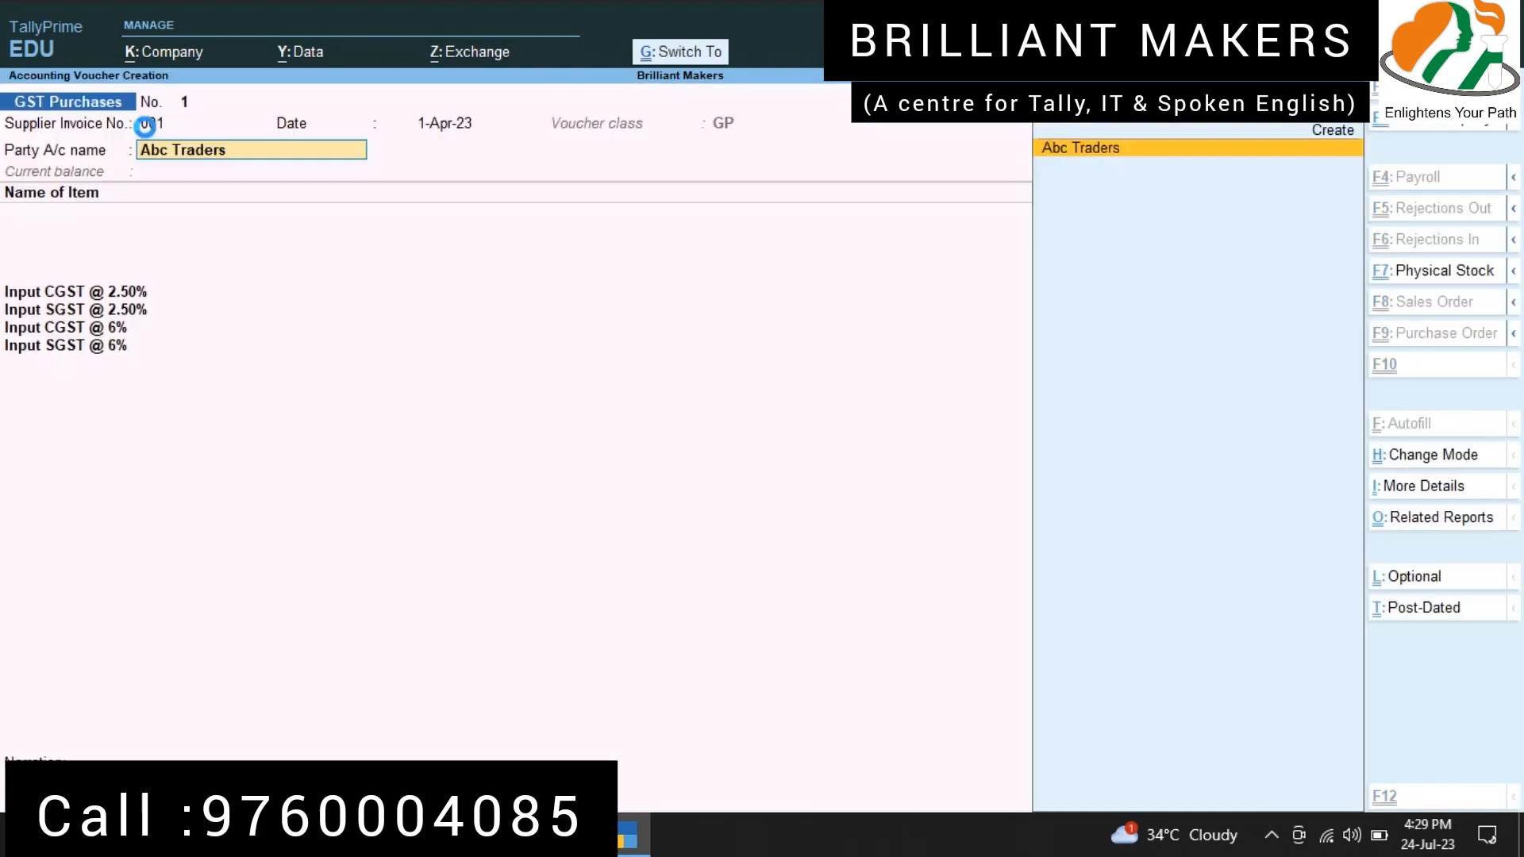
pyautogui.press('Return')
pyautogui.hotkey('ctrl', 'a')
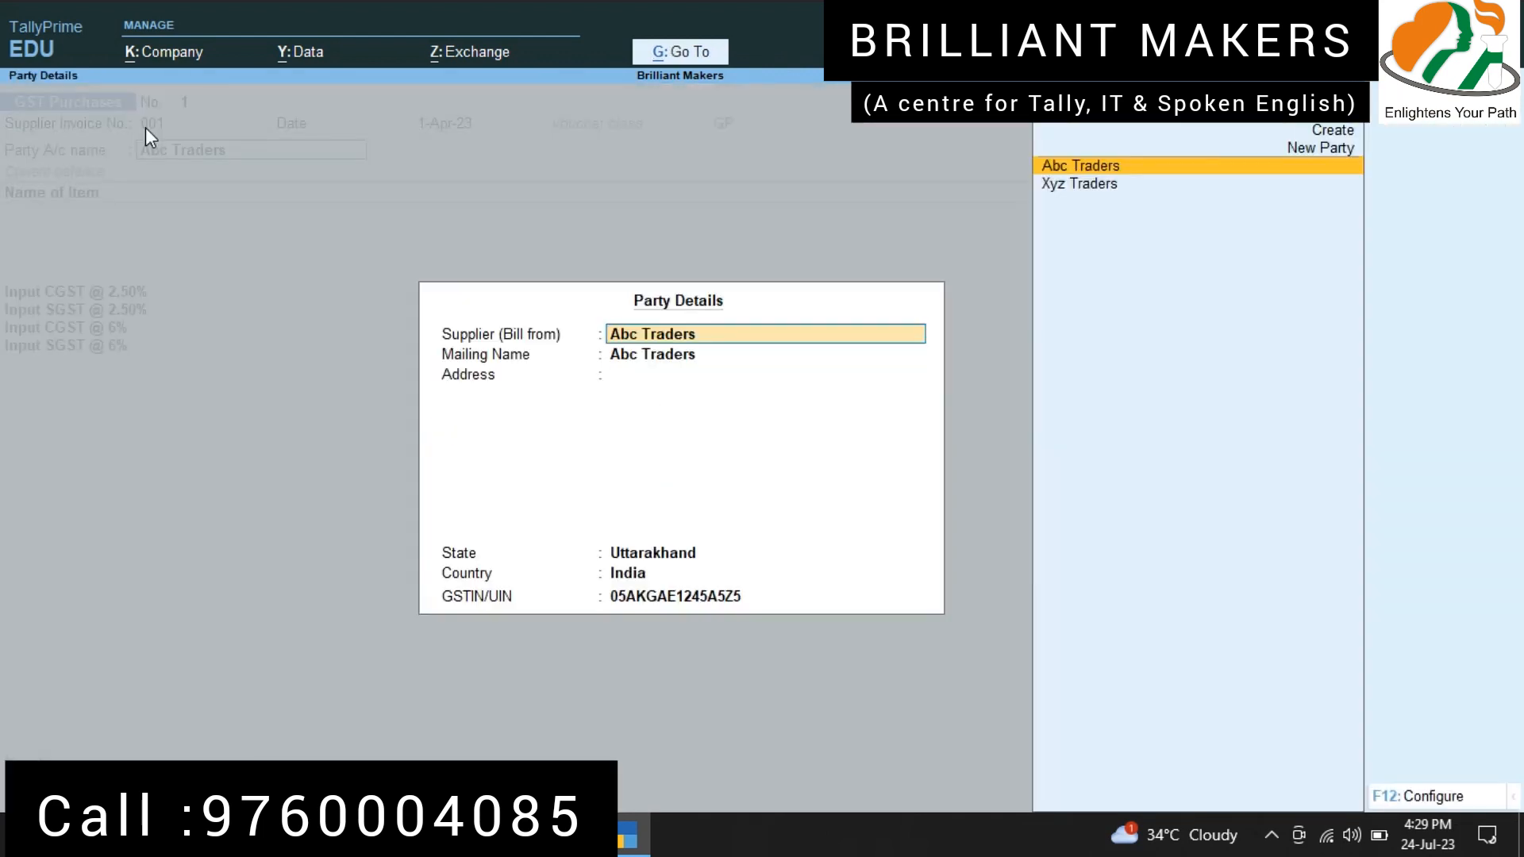
pyautogui.hotkey('ctrl', 'a')
# Step: Add the item Mobile to the purchase voucher with quantity 10 nos at a rate of 12,000 per nos
pyautogui.press('Down')
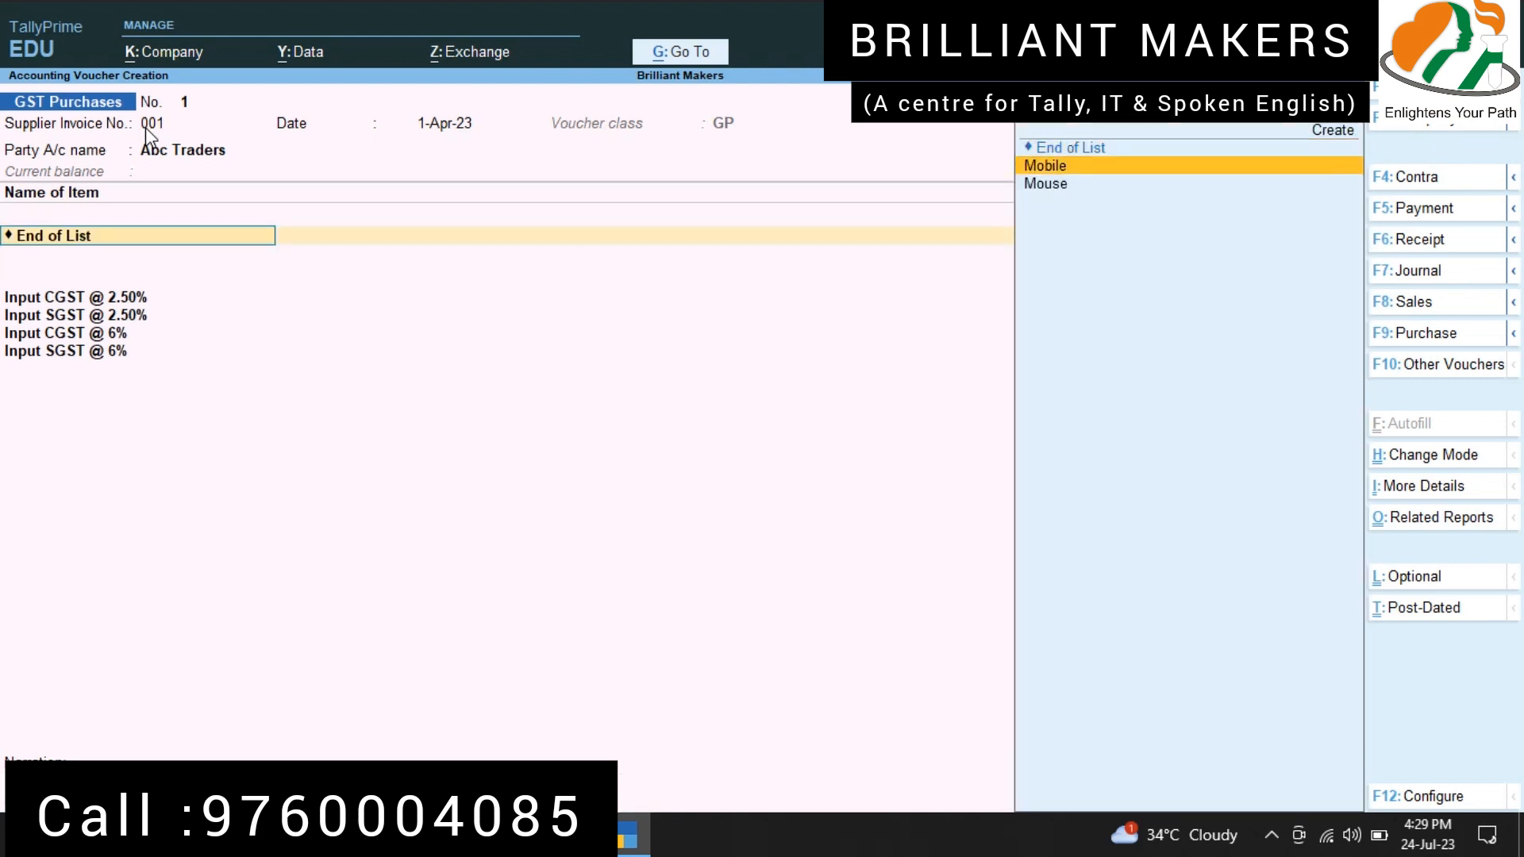
pyautogui.press('Return')
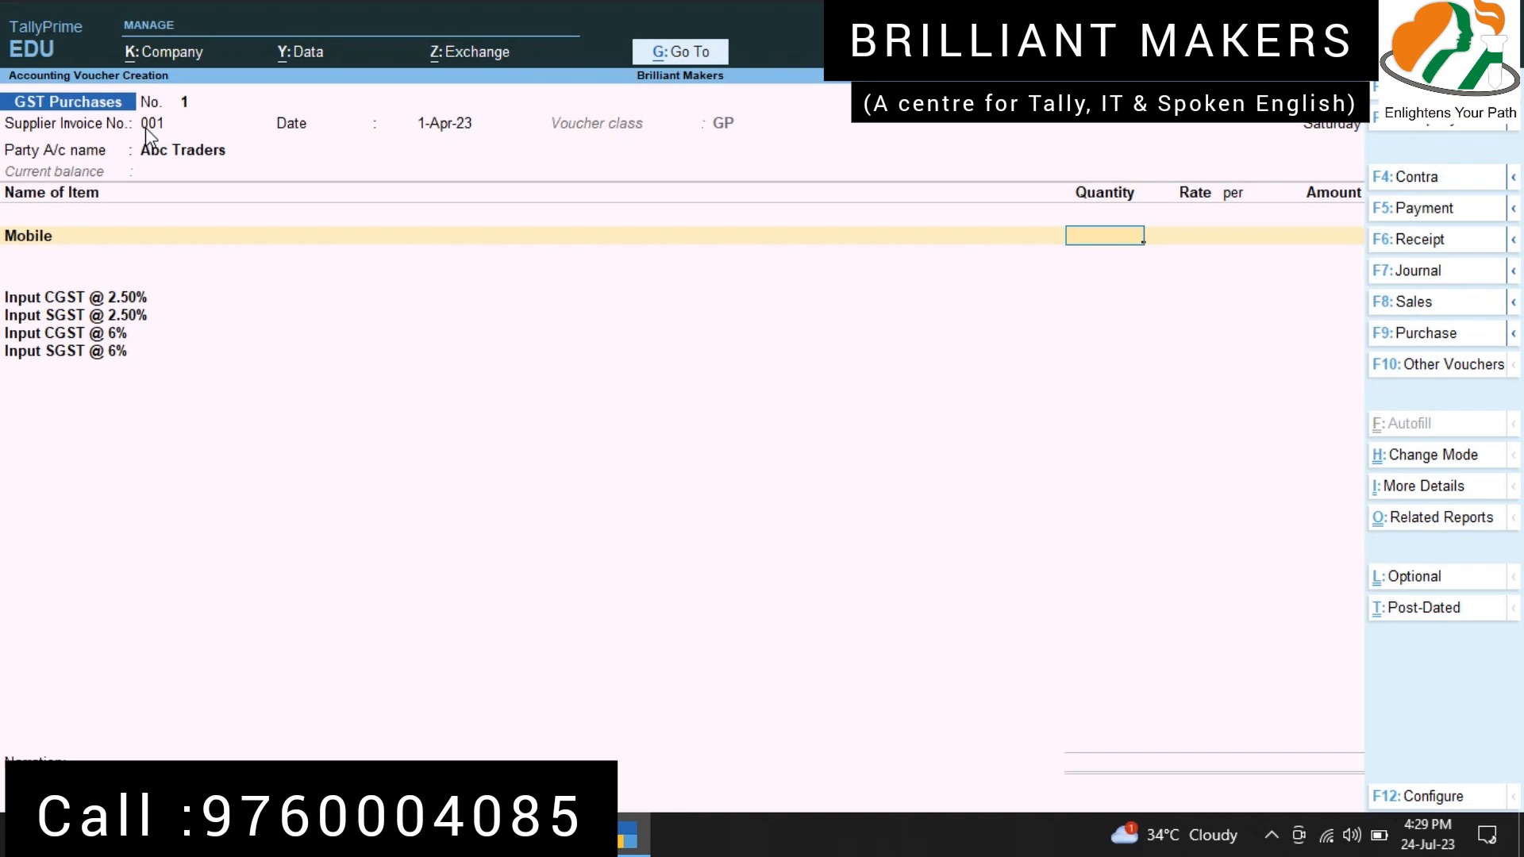
pyautogui.write('10')
pyautogui.press('Return')
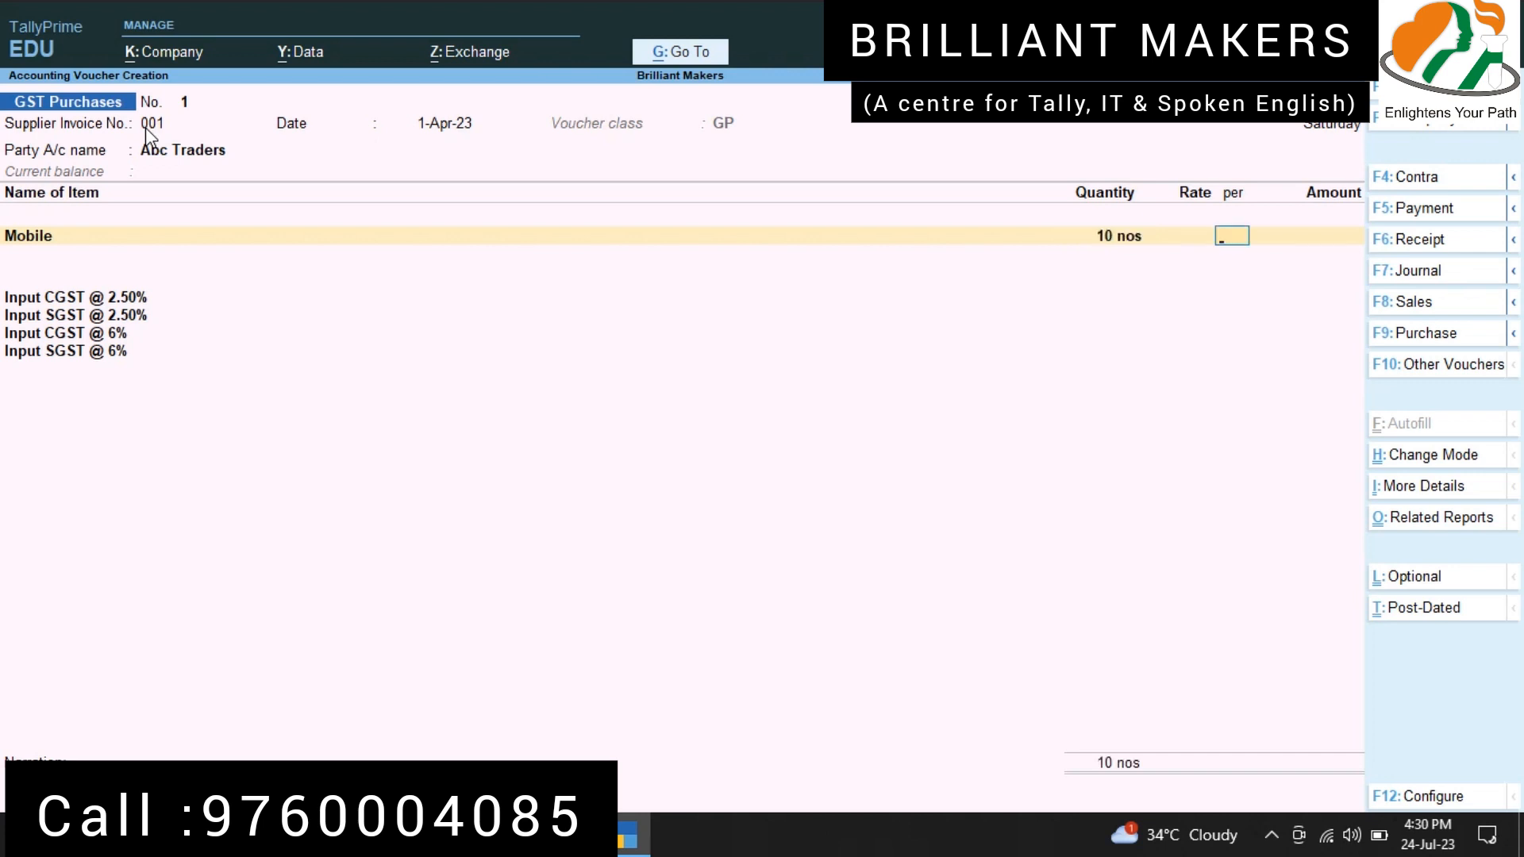
pyautogui.press('BackSpace')
pyautogui.write('12000')
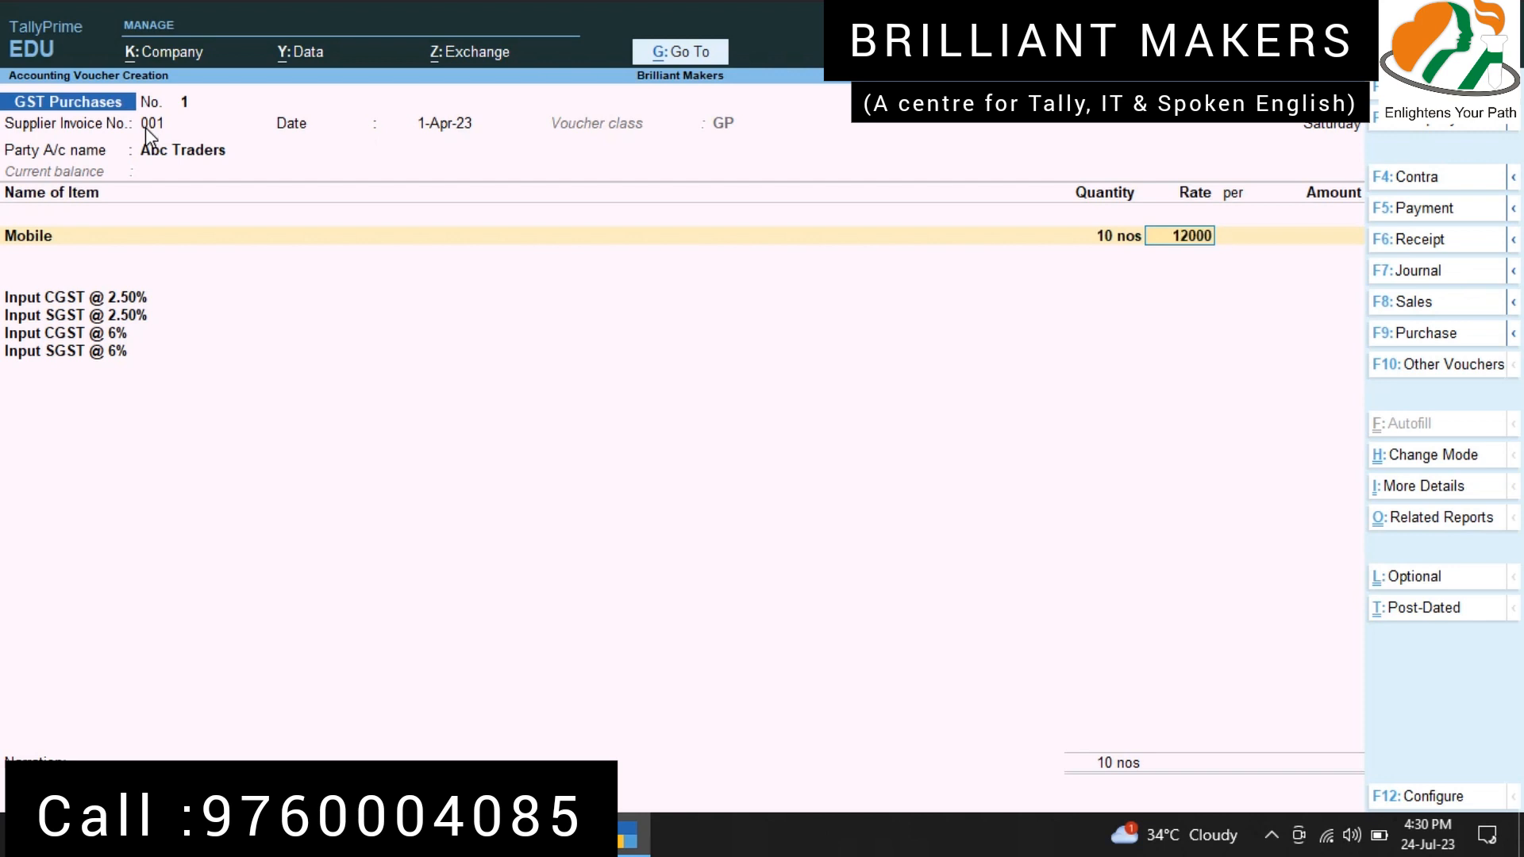
pyautogui.press('Return')
pyautogui.press('Return')
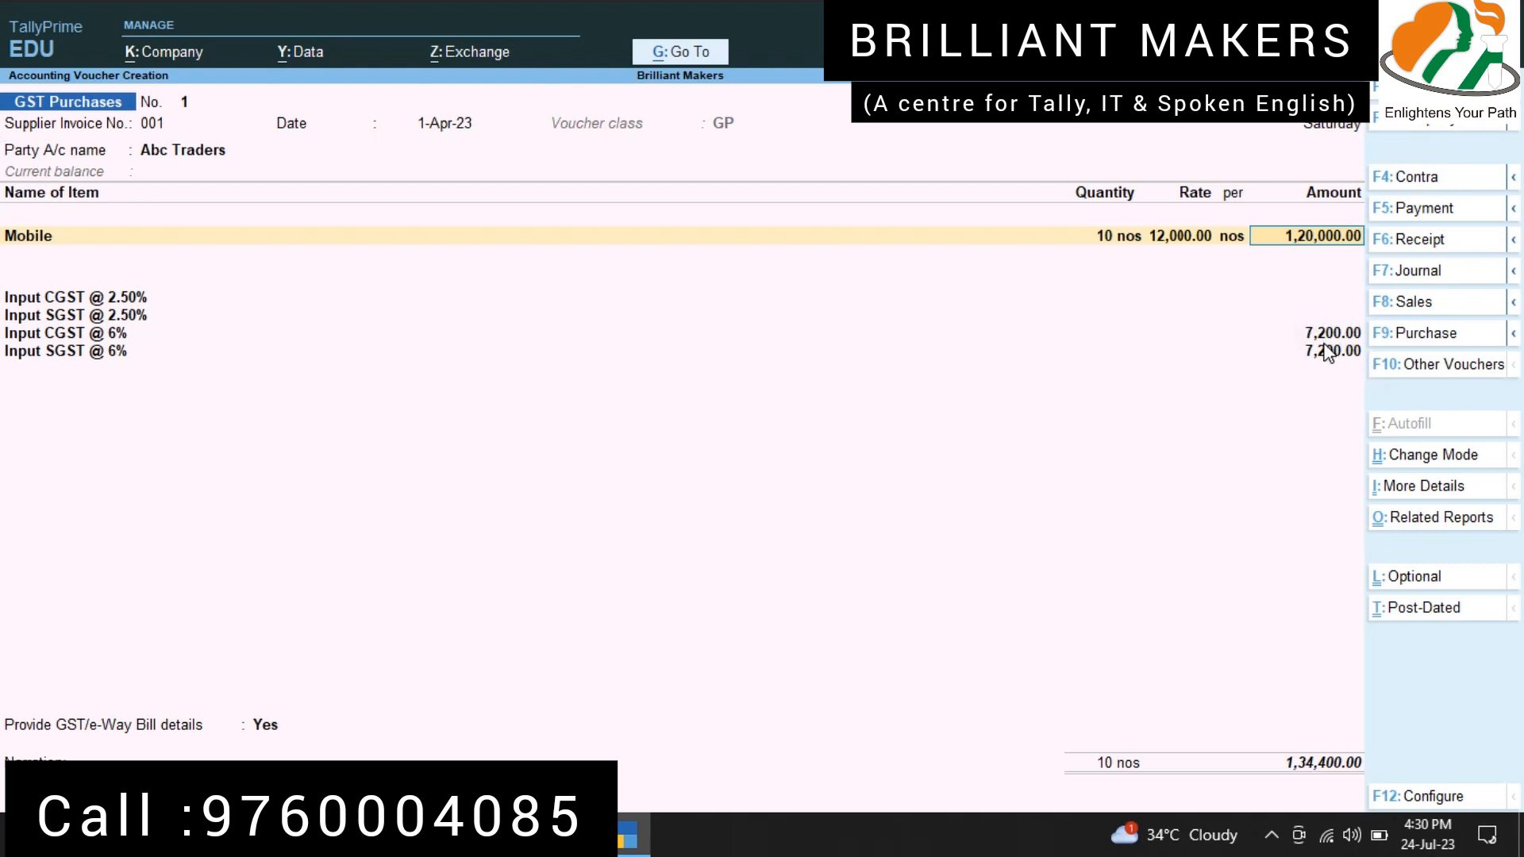
pyautogui.press('Return')
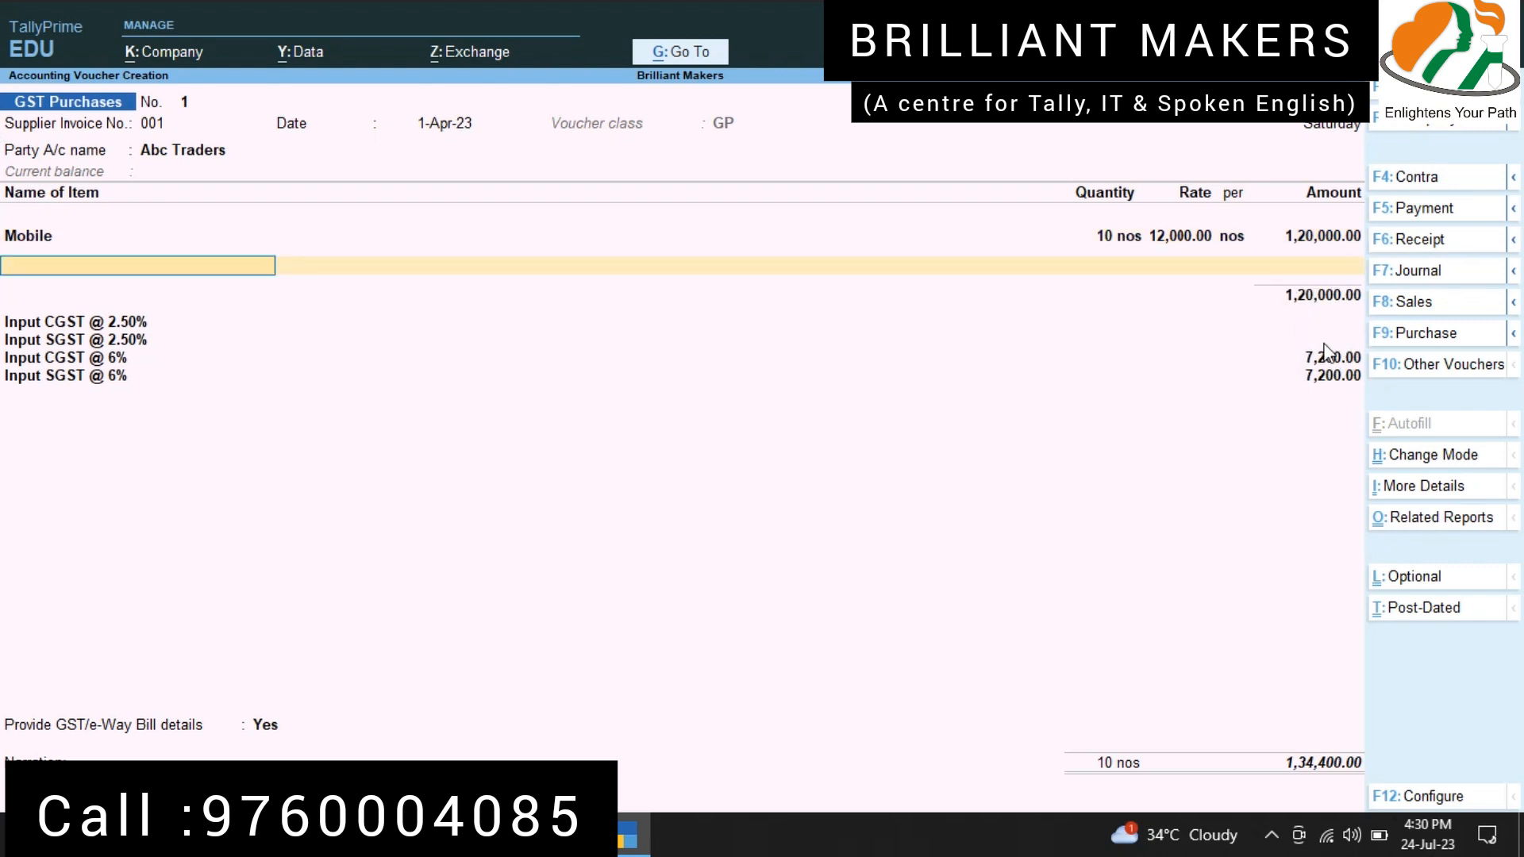
# Step: Add the item Mouse with quantity 10 nos at a rate of 360 and save the purchase voucher
pyautogui.press('Down')
pyautogui.press('Down')
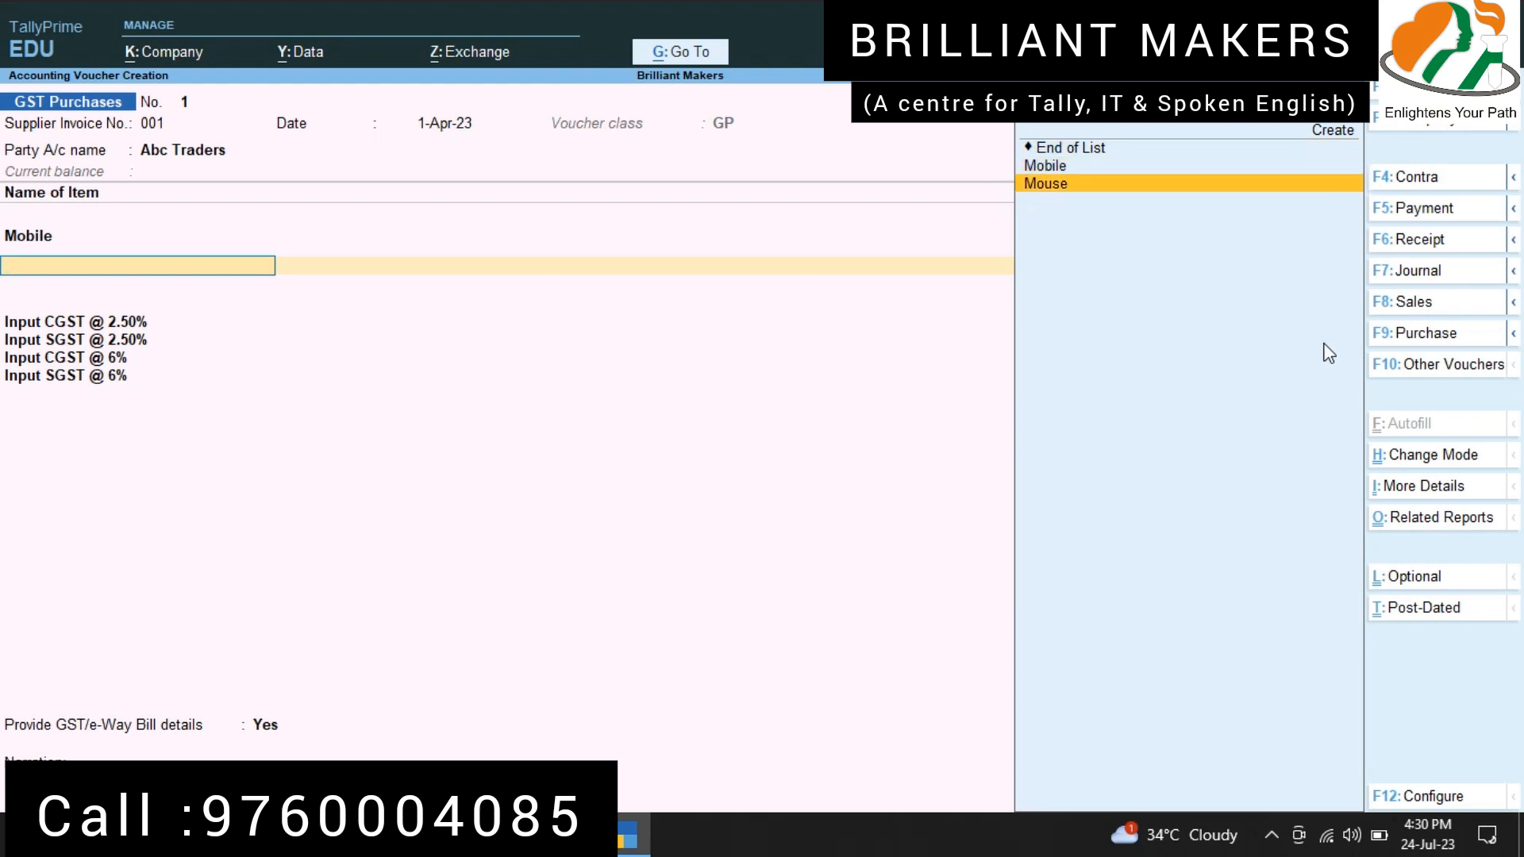
pyautogui.press('Return')
pyautogui.write('10')
pyautogui.press('Return')
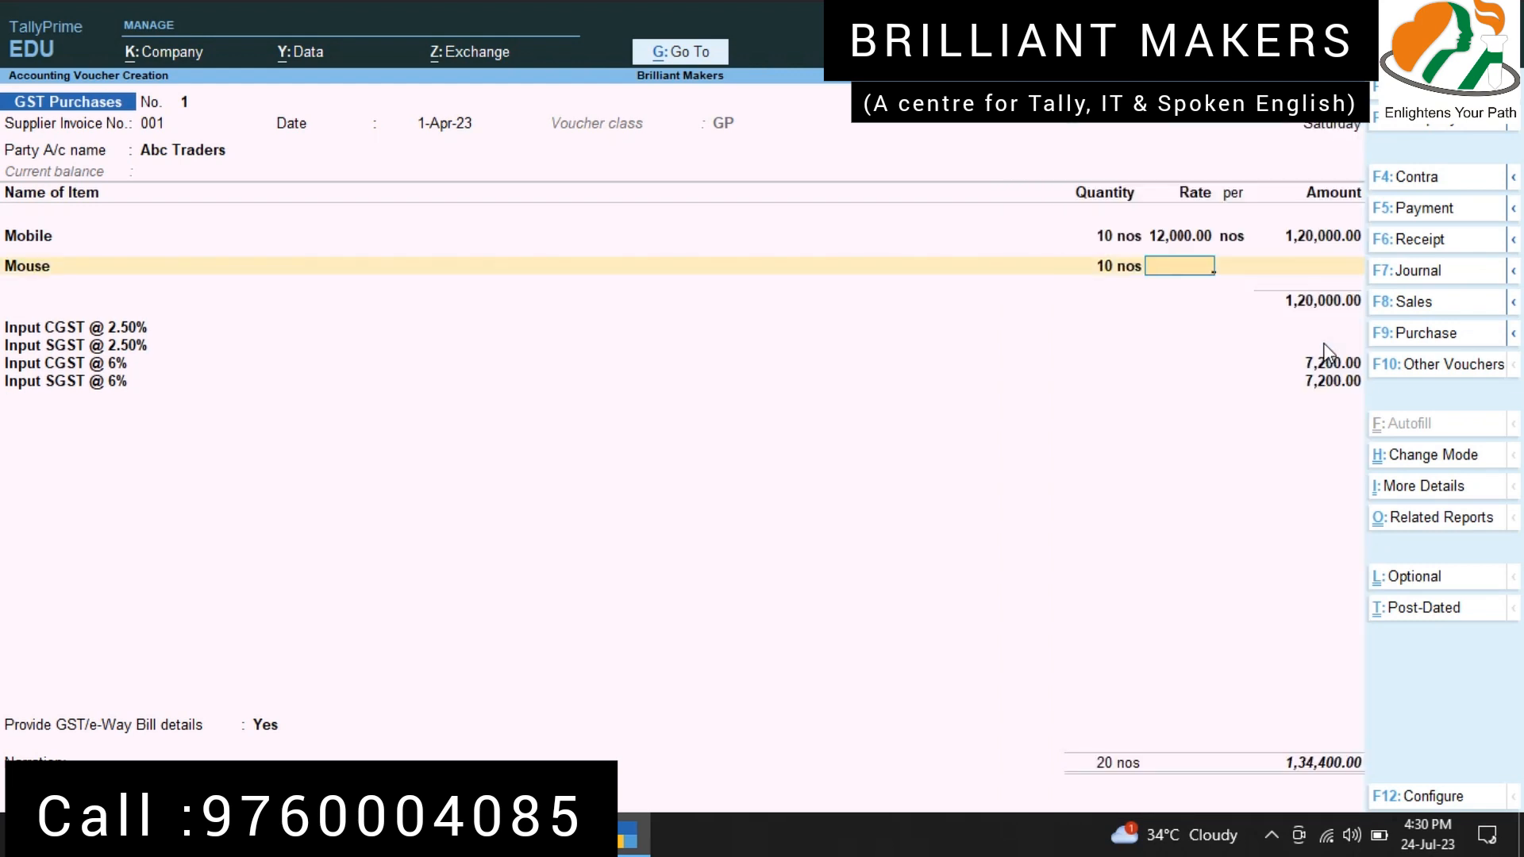
pyautogui.write('360')
pyautogui.press('Return')
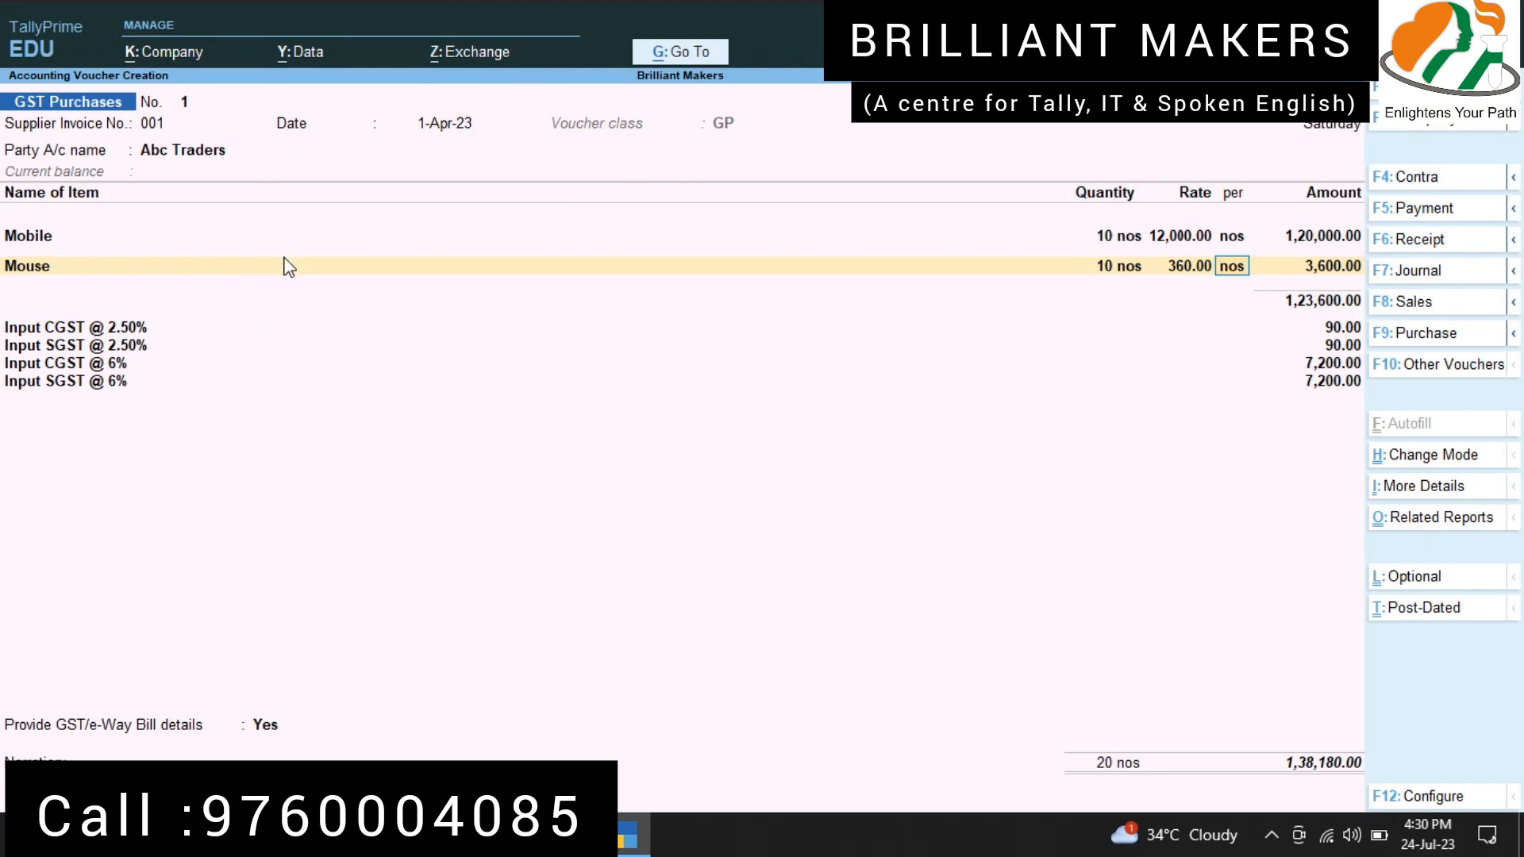
pyautogui.press('ctrl')
pyautogui.hotkey('ctrl', 'a')
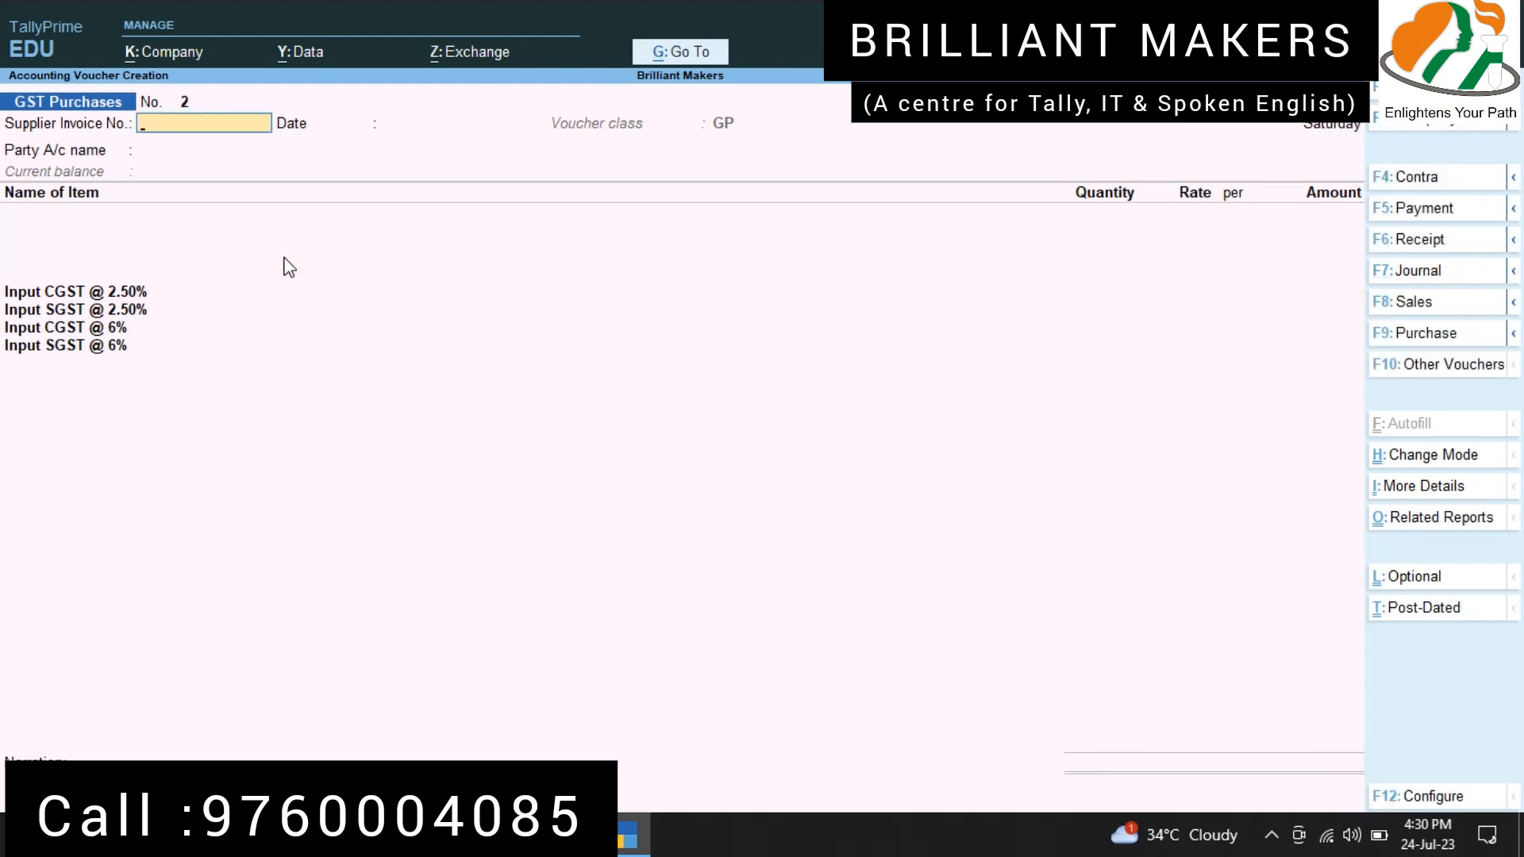
# Step: Switch to a new sales voucher of type Tax Invoice using voucher class TI
pyautogui.press('F8')
pyautogui.press('Down')
pyautogui.press('Return')
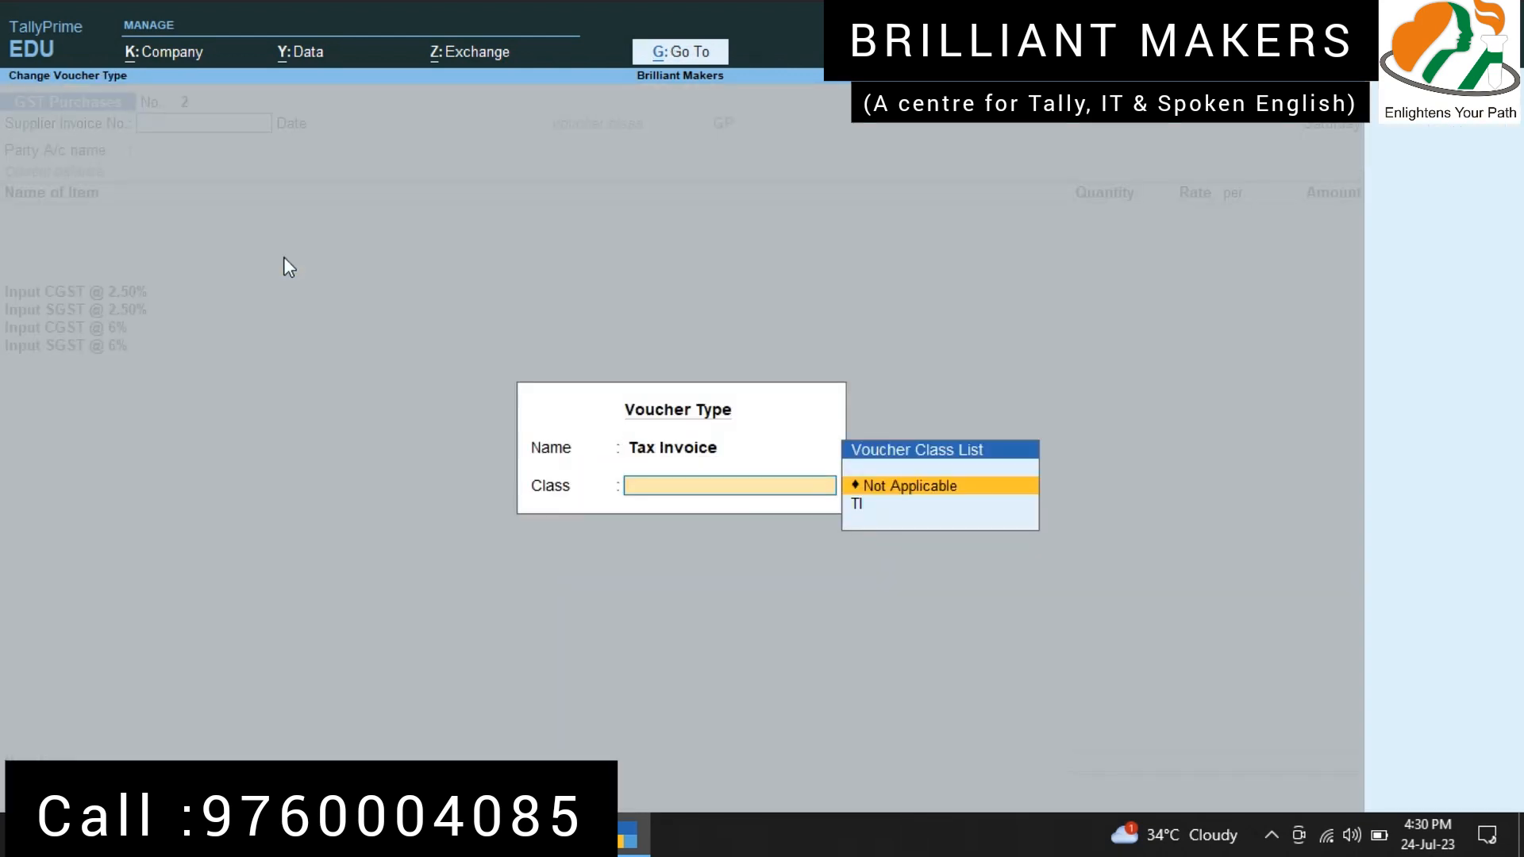
pyautogui.press('Down')
pyautogui.press('Return')
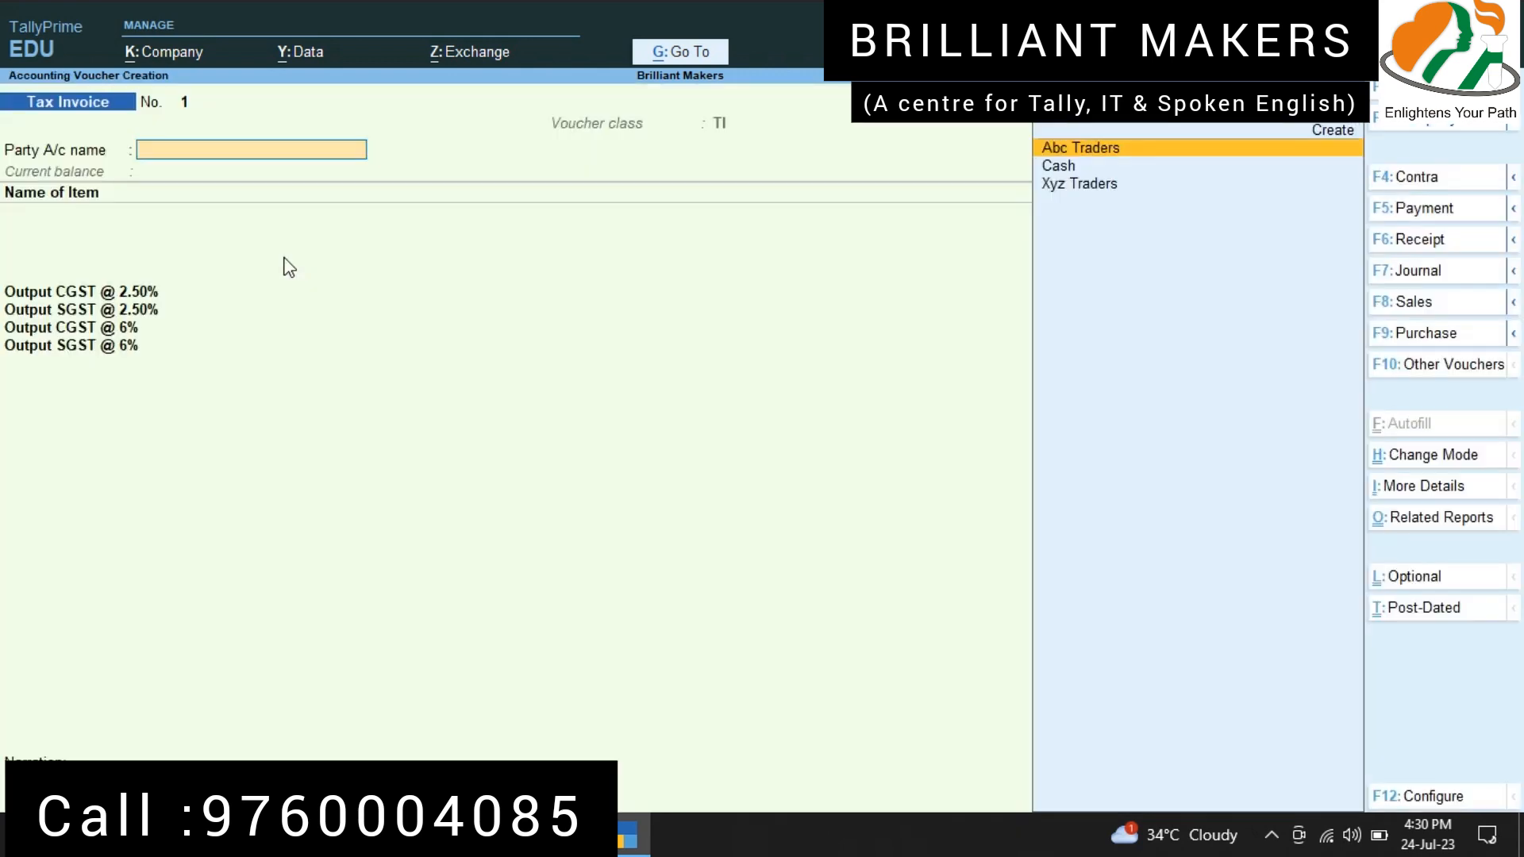
# Step: Choose Xyz Traders as the party of the tax invoice and accept its default dispatch and party details
pyautogui.press('Down')
pyautogui.press('Down')
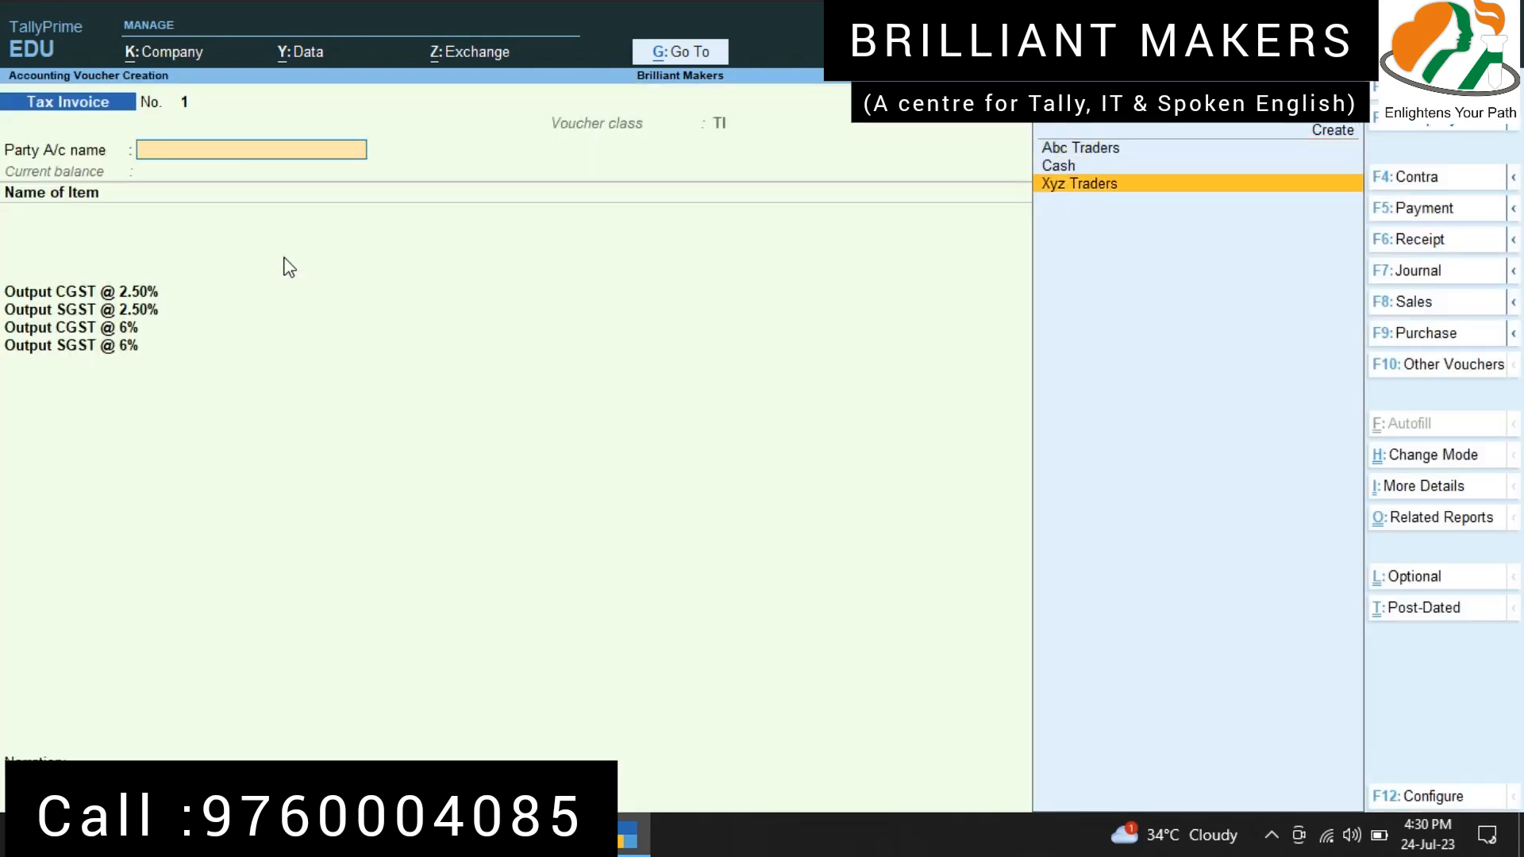
pyautogui.press('Return')
pyautogui.hotkey('ctrl', 'a')
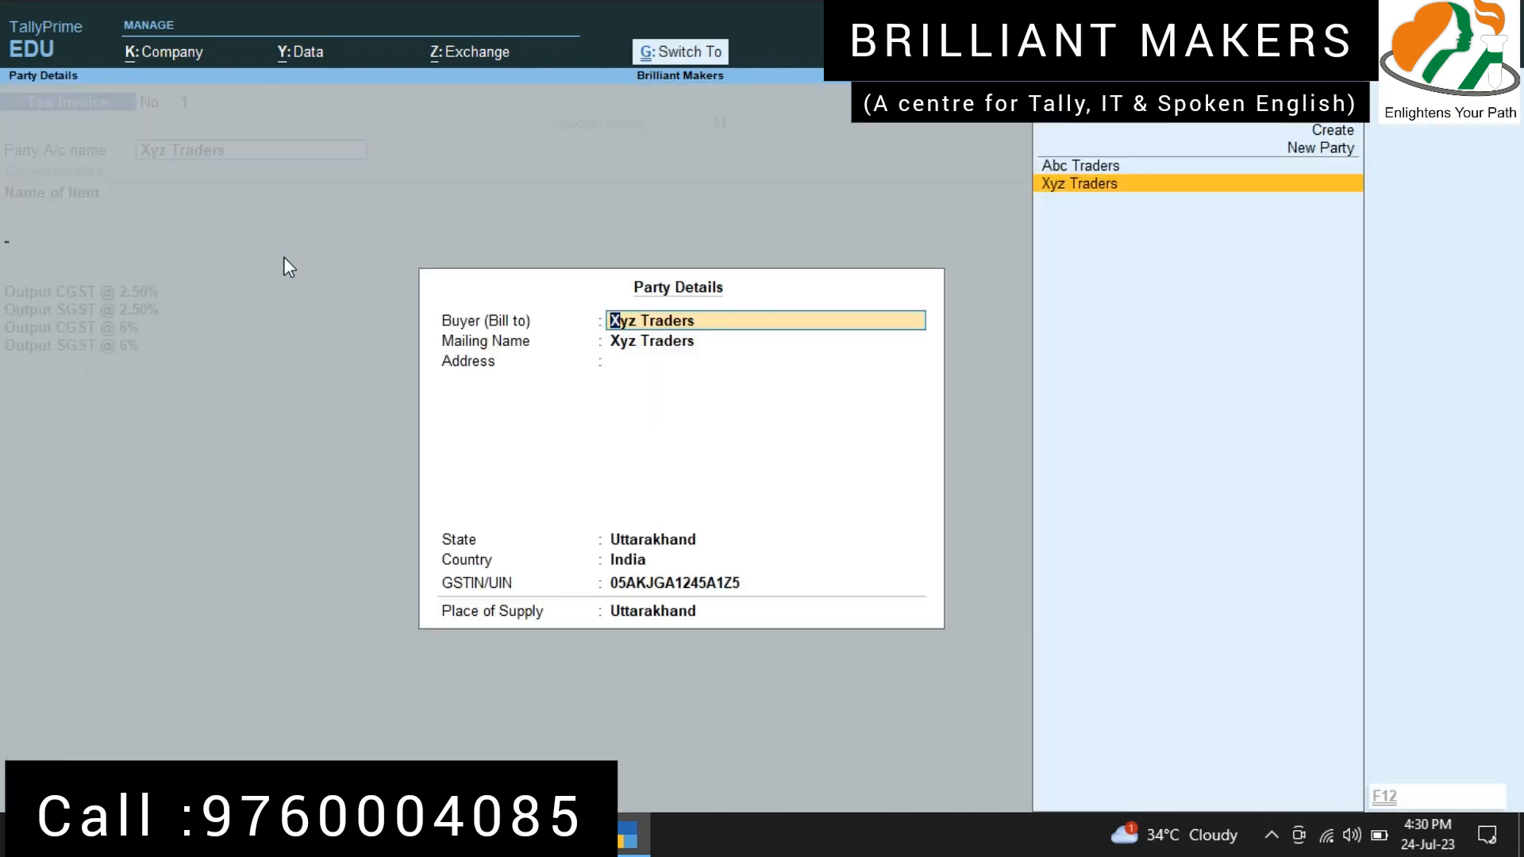
pyautogui.hotkey('ctrl', 'a')
# Step: Add the item Mobile to the tax invoice with quantity 5 nos at a rate of 15,000 per nos
pyautogui.press('Down')
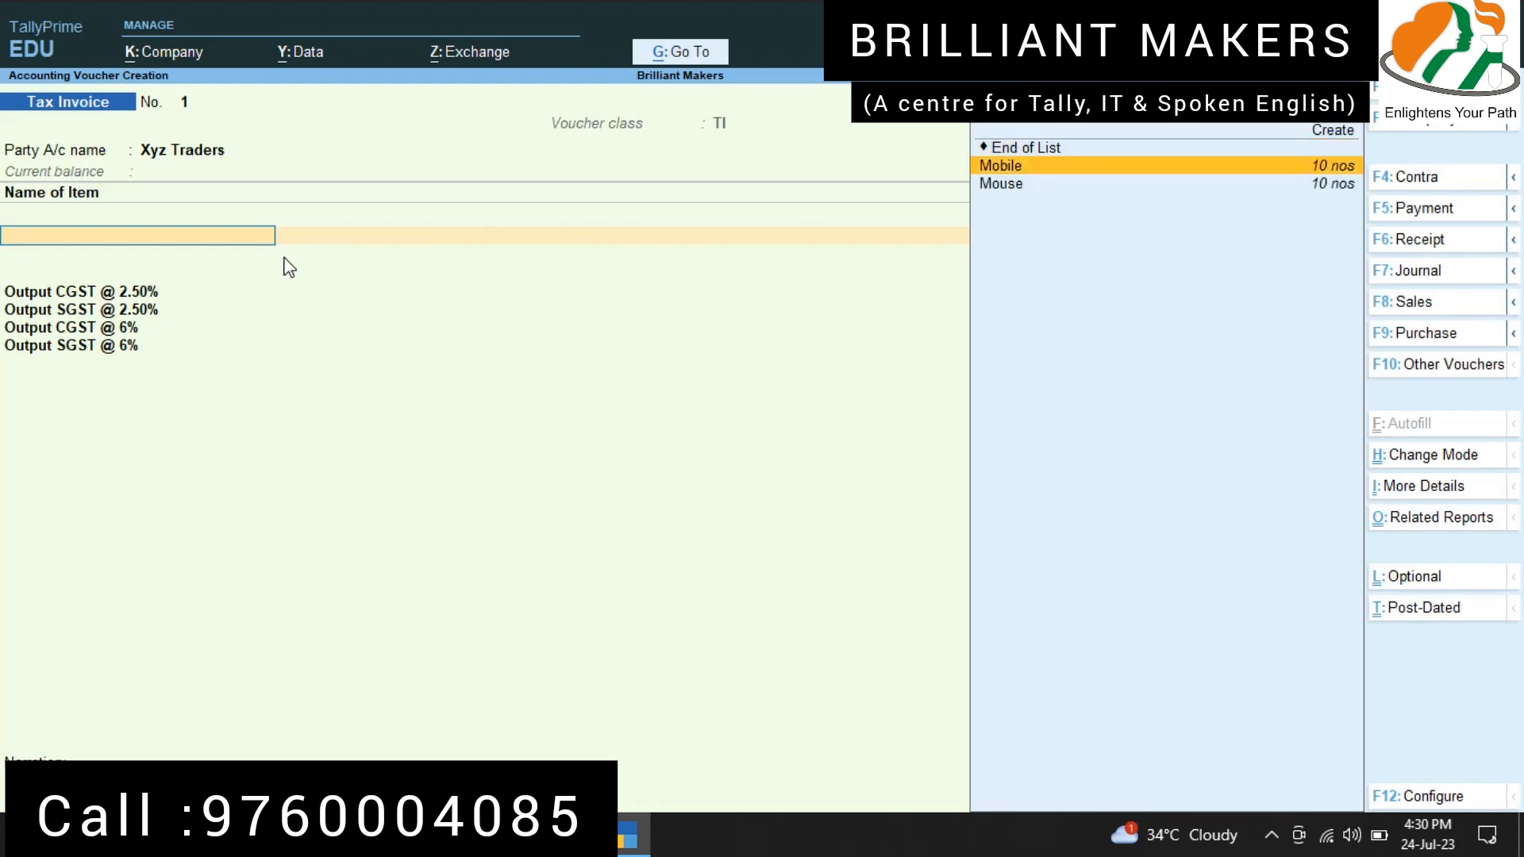
pyautogui.press('Return')
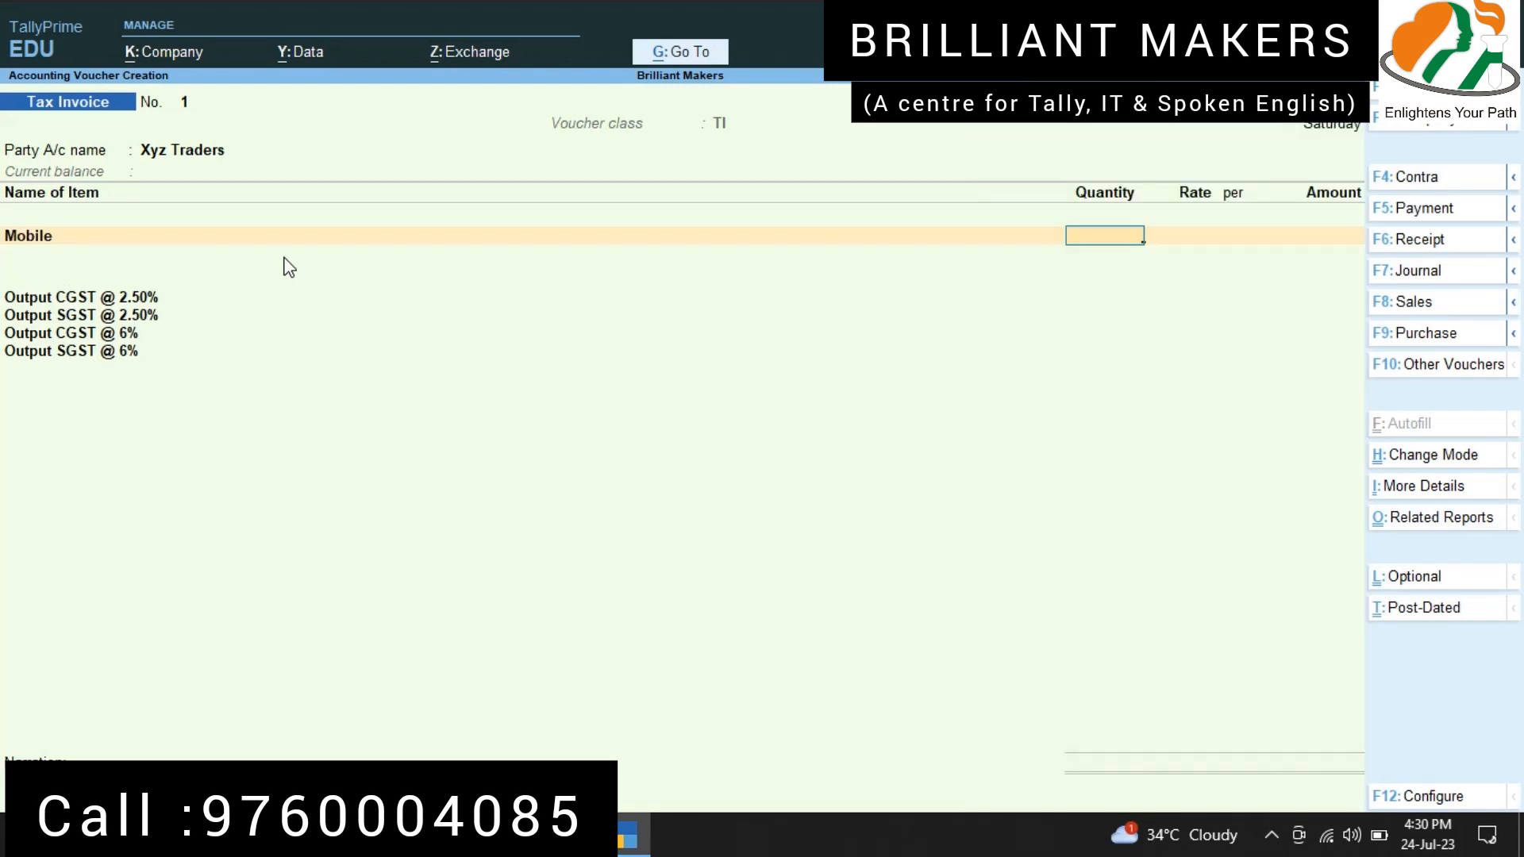
pyautogui.write('5')
pyautogui.press('Return')
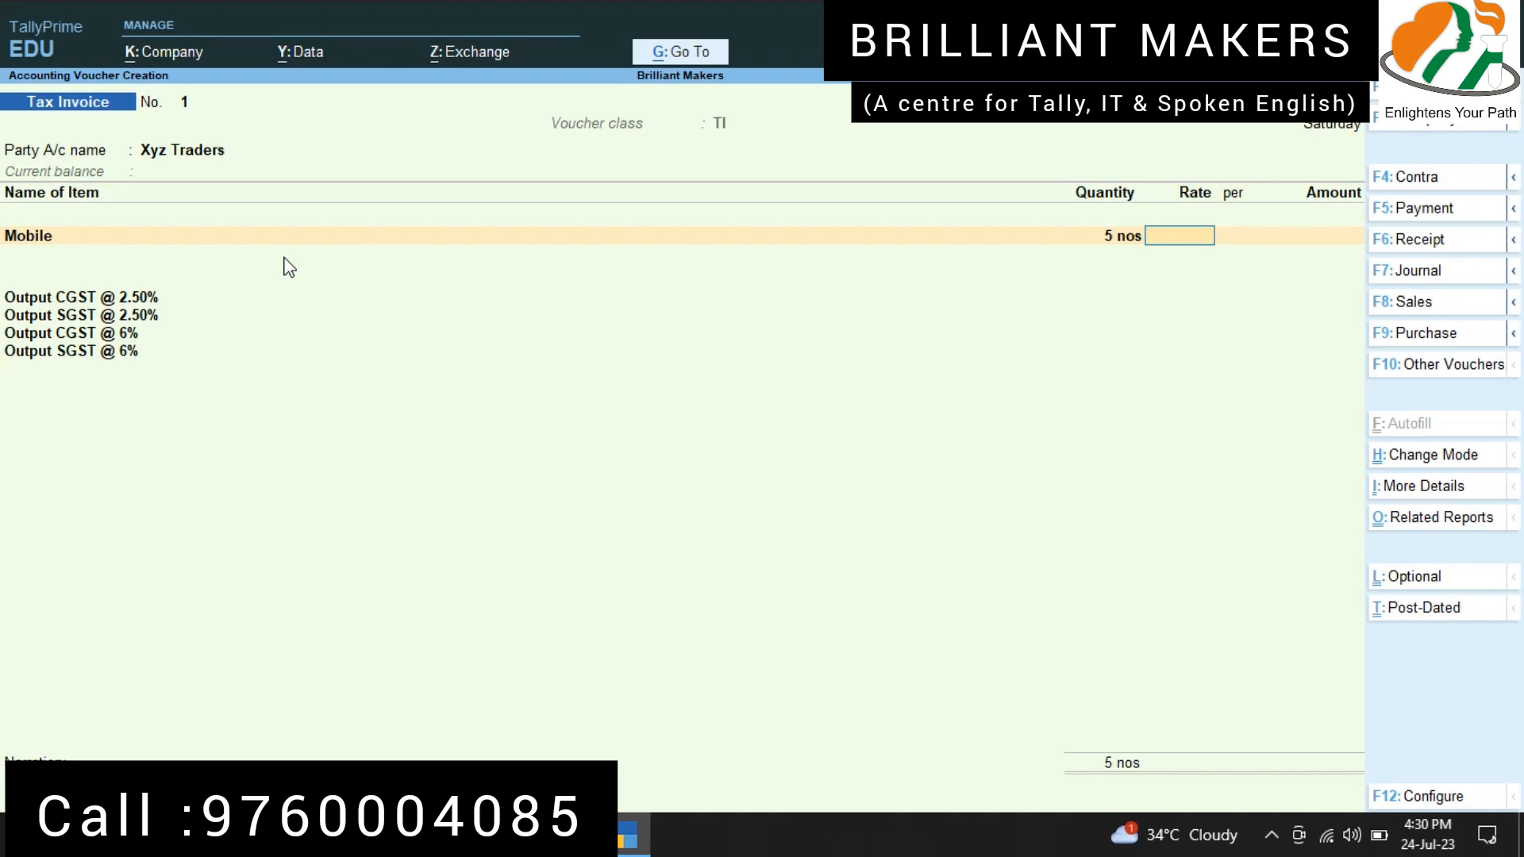
pyautogui.write('15000')
pyautogui.press('Return')
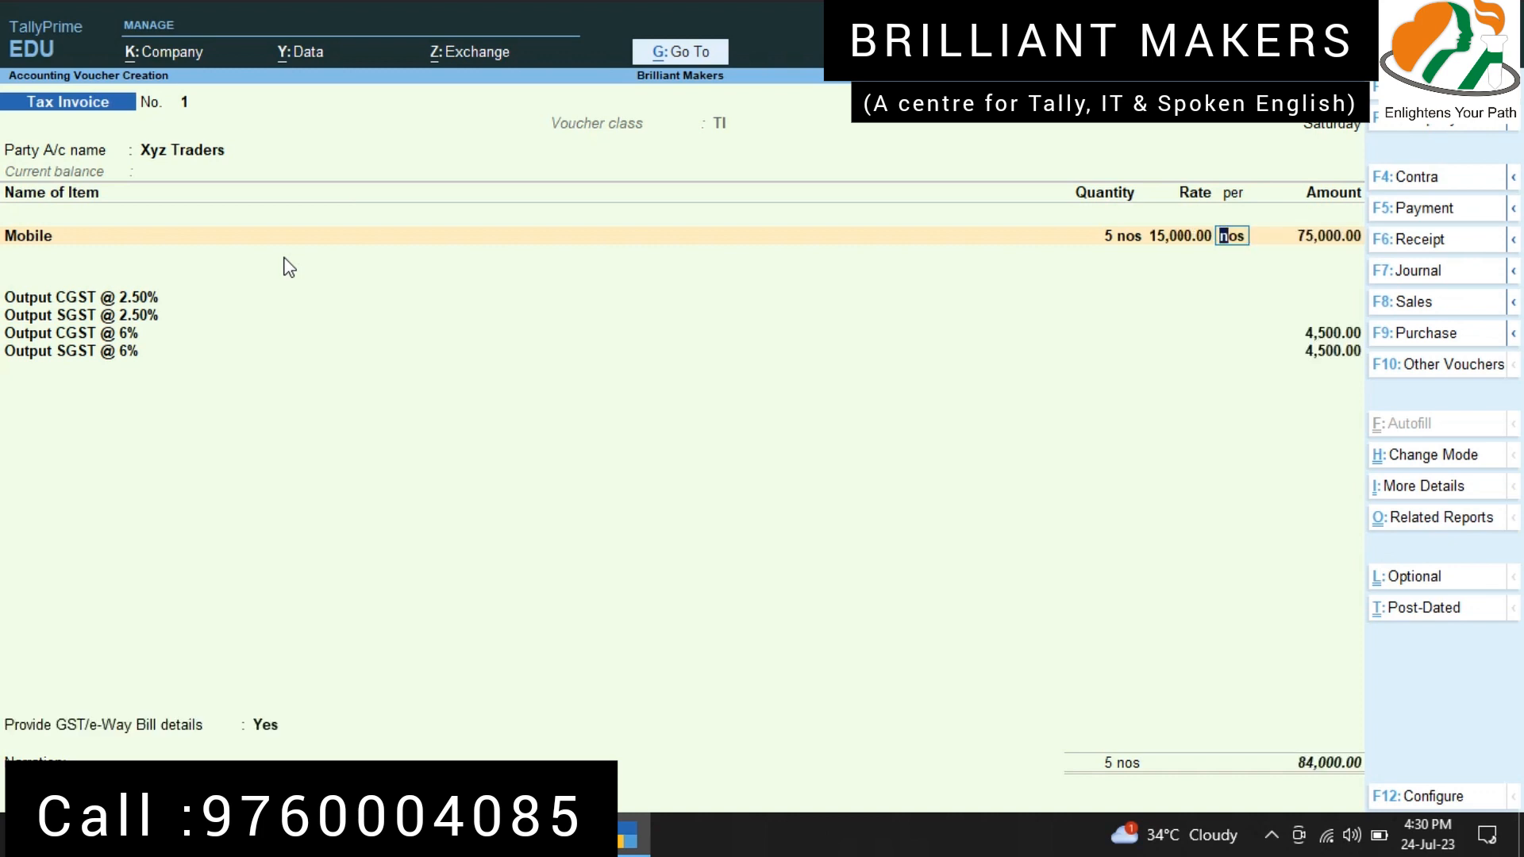
pyautogui.press('Return')
pyautogui.press('Return')
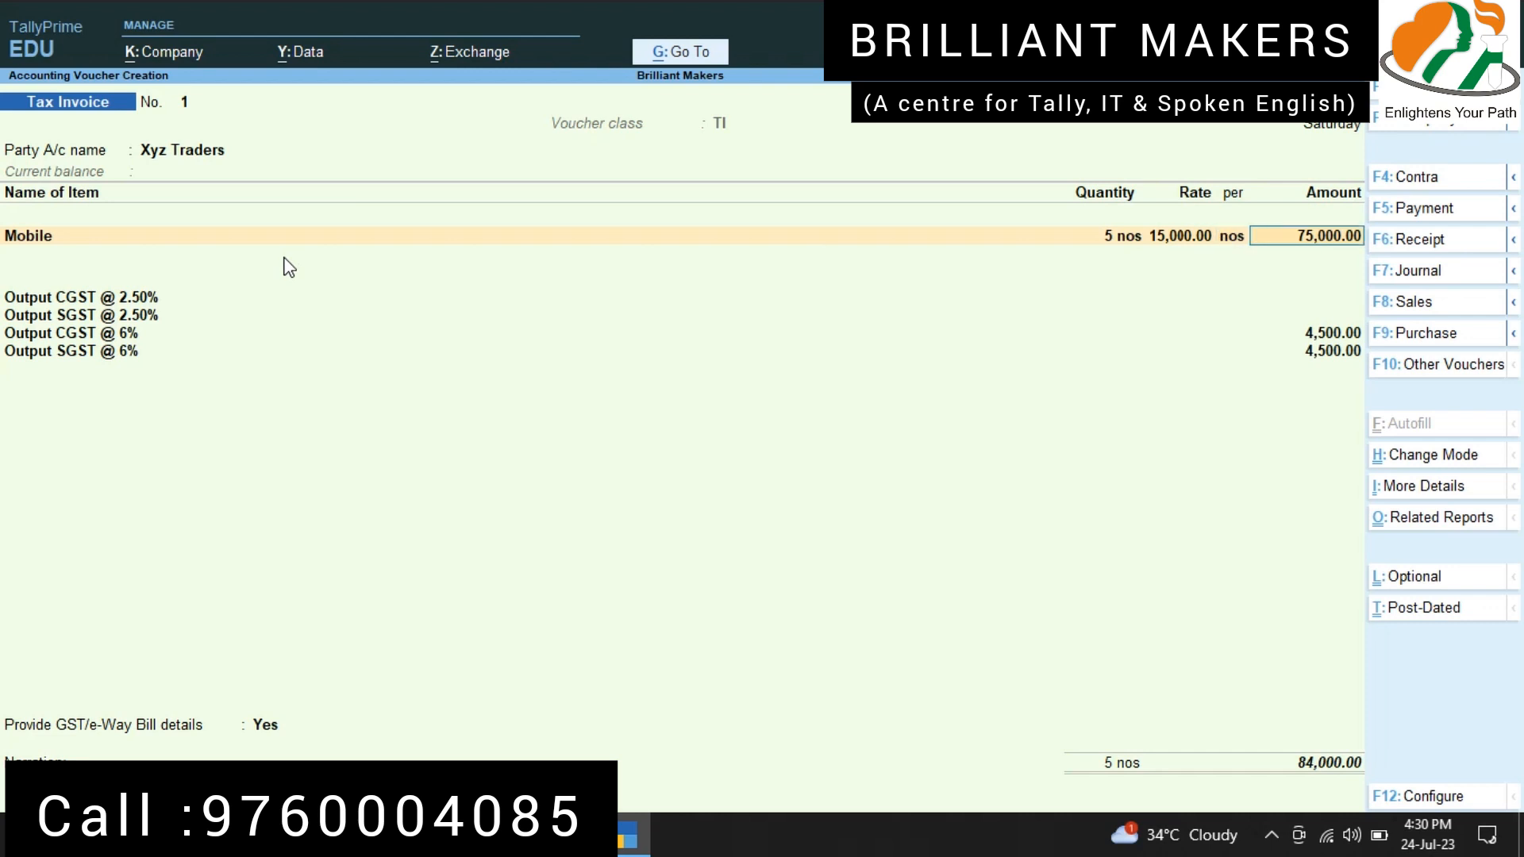
# Step: Add the item Mouse to the tax invoice with quantity 5 nos at a rate of 450 per nos
pyautogui.write('A')
pyautogui.press('BackSpace')
pyautogui.press('Down')
pyautogui.press('Down')
pyautogui.press('Return')
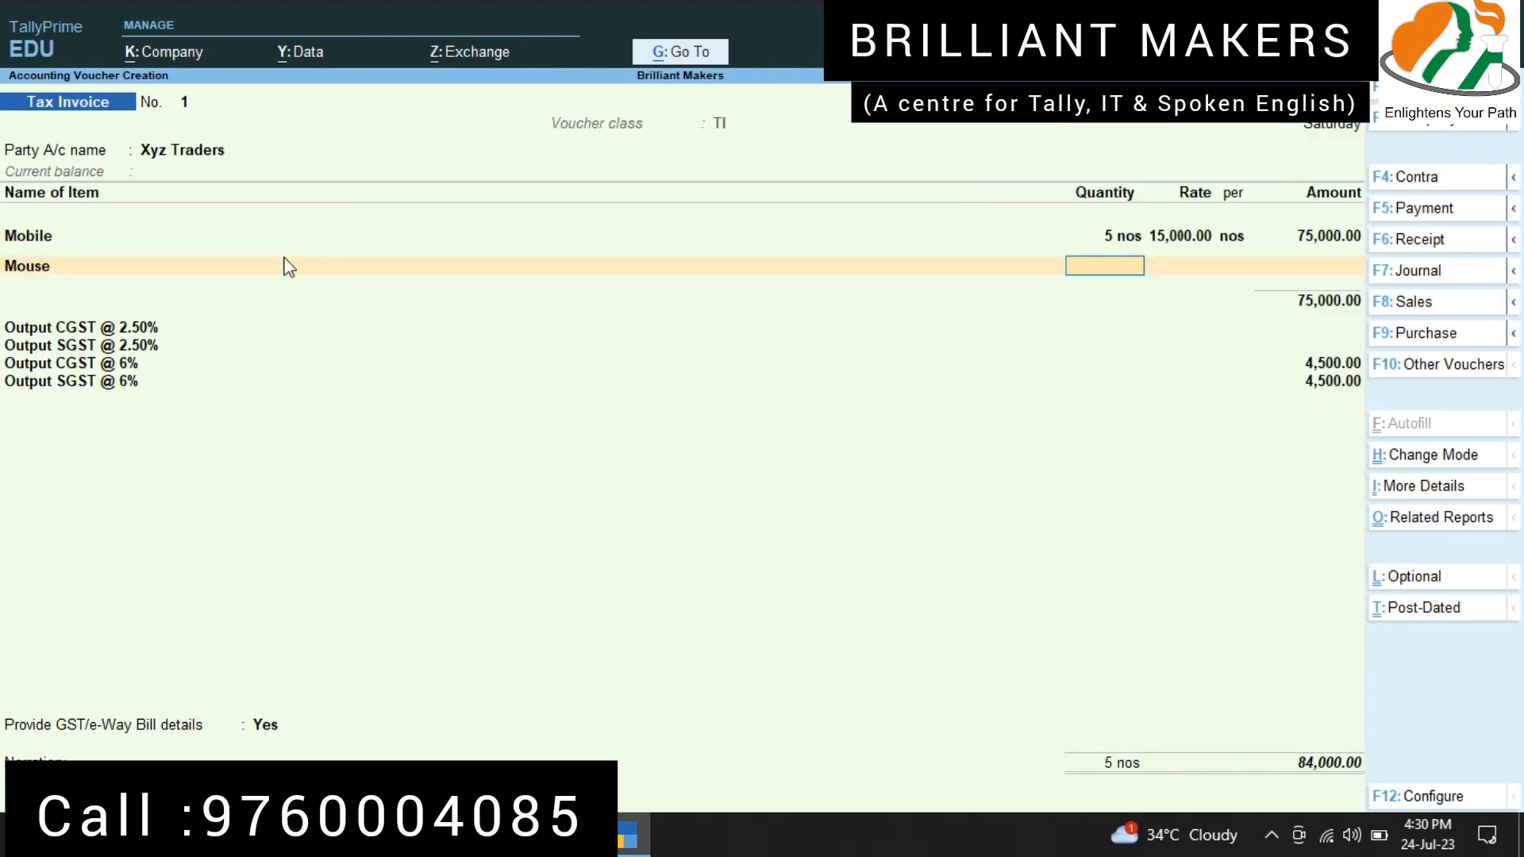
pyautogui.write('5')
pyautogui.press('Return')
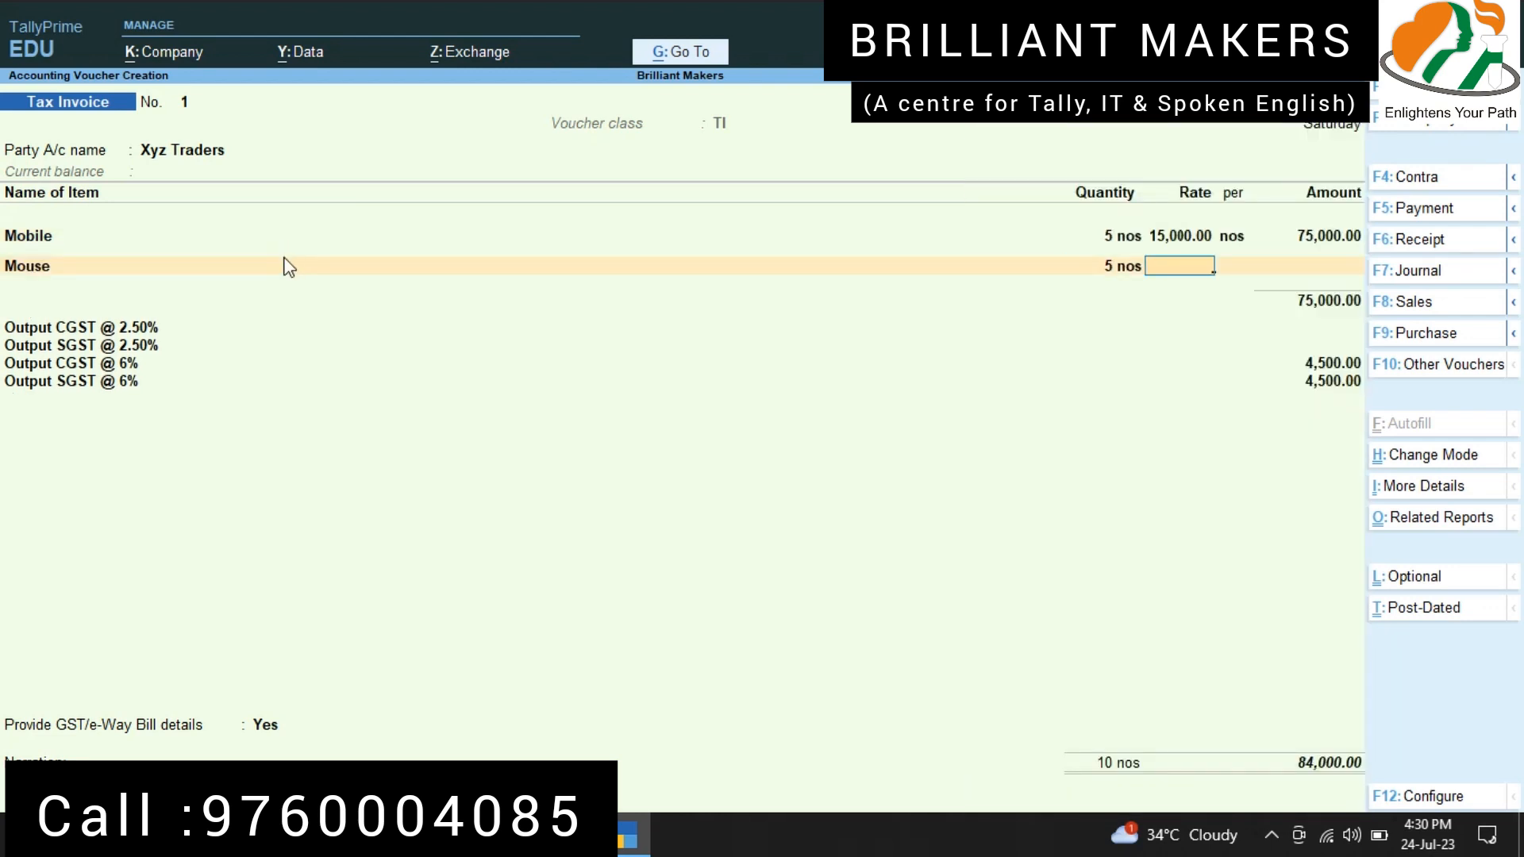
pyautogui.write('450')
pyautogui.press('Return')
# Step: Finish the item list, set providing GST/e-Way Bill details to No, and save the tax invoice
pyautogui.press('Return')
pyautogui.press('Return')
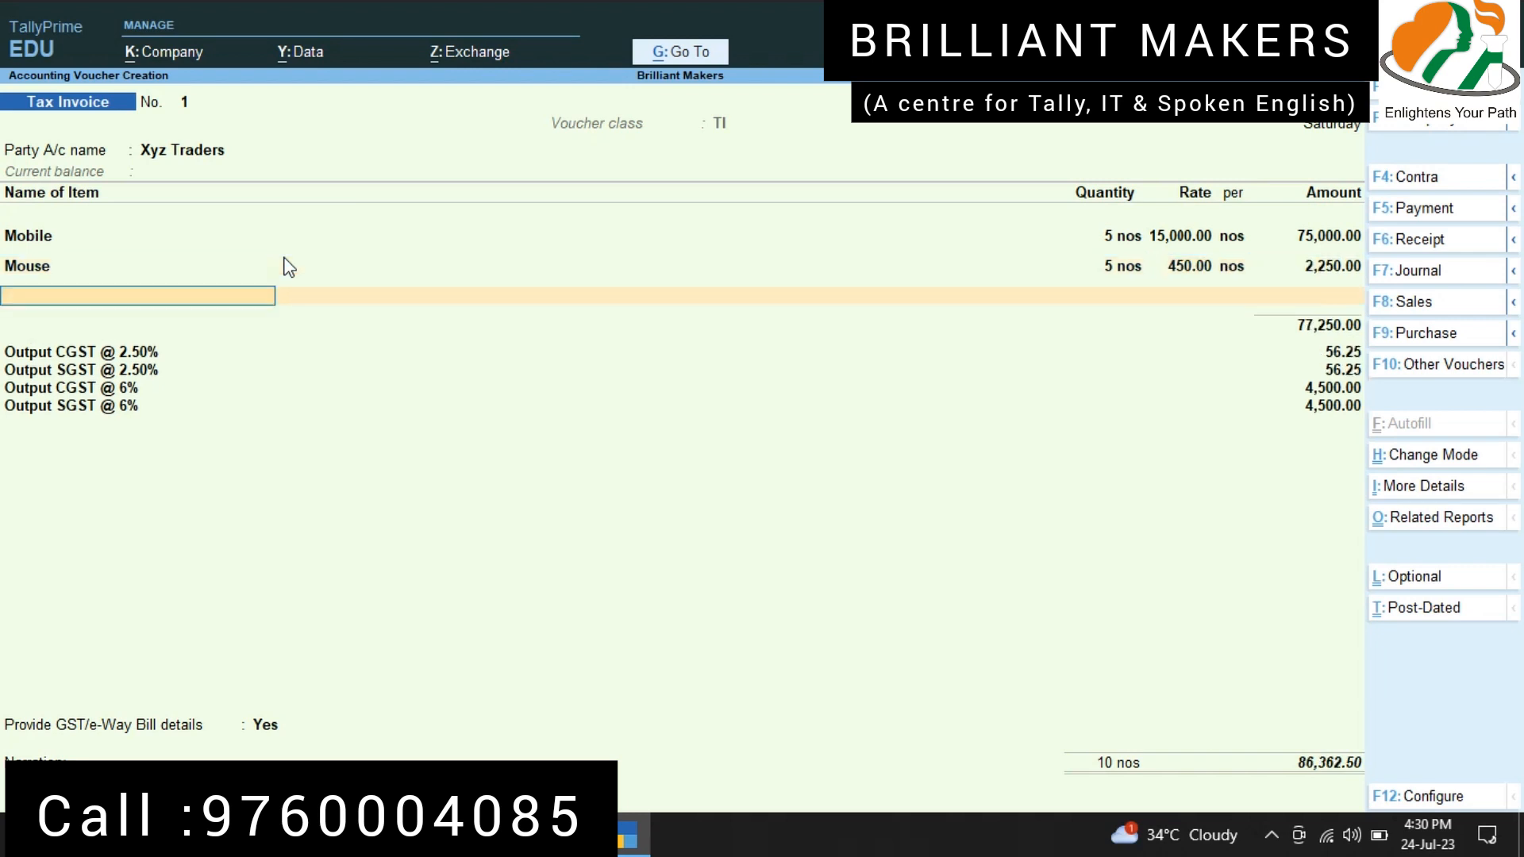
pyautogui.press('Return')
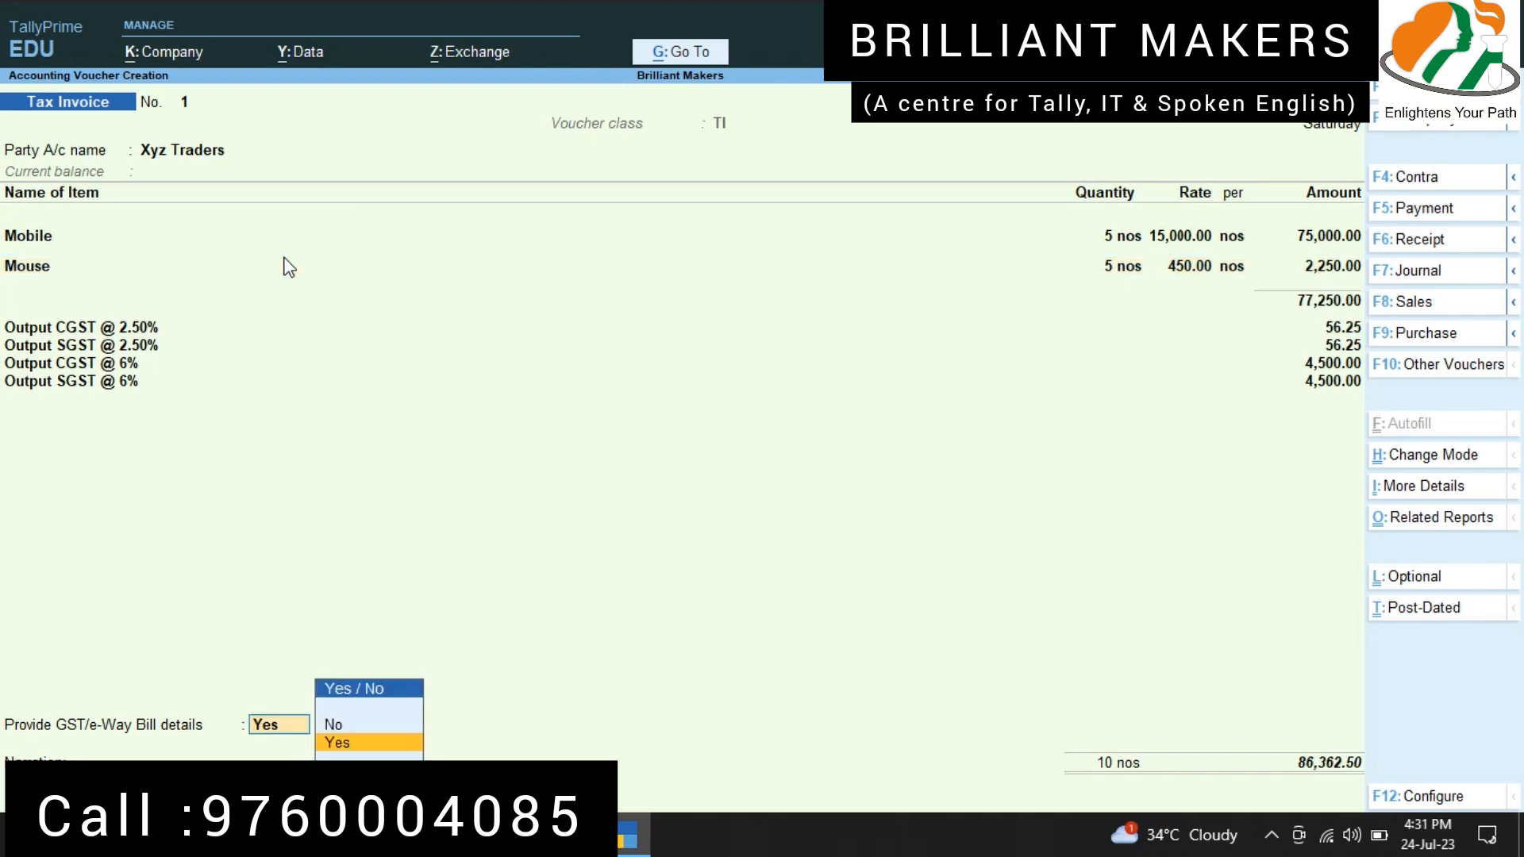
pyautogui.press('Up')
pyautogui.press('Return')
pyautogui.press('Return')
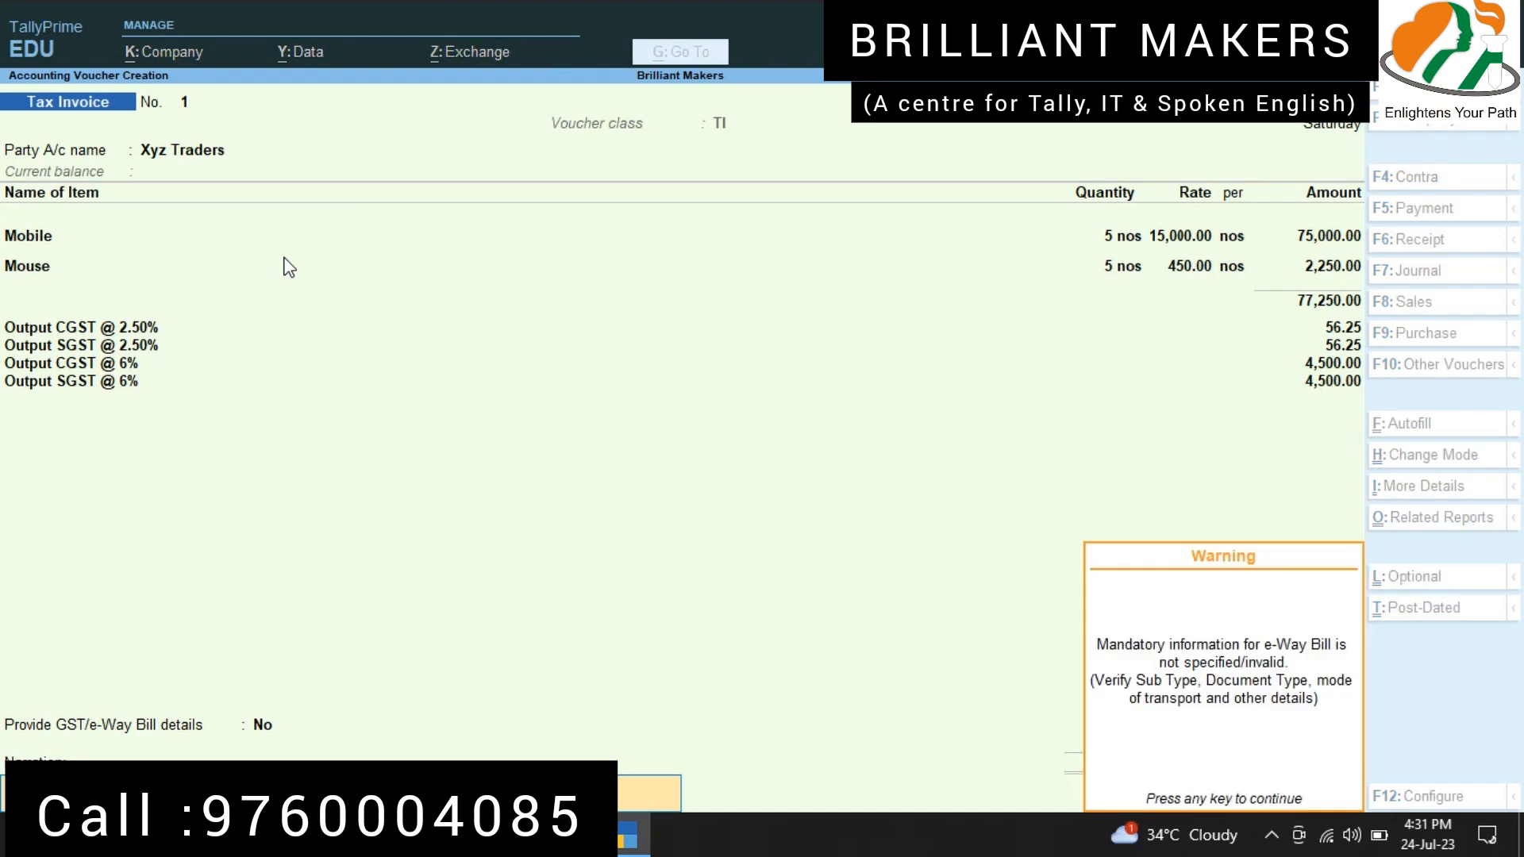
pyautogui.press('Return')
pyautogui.press('Return')
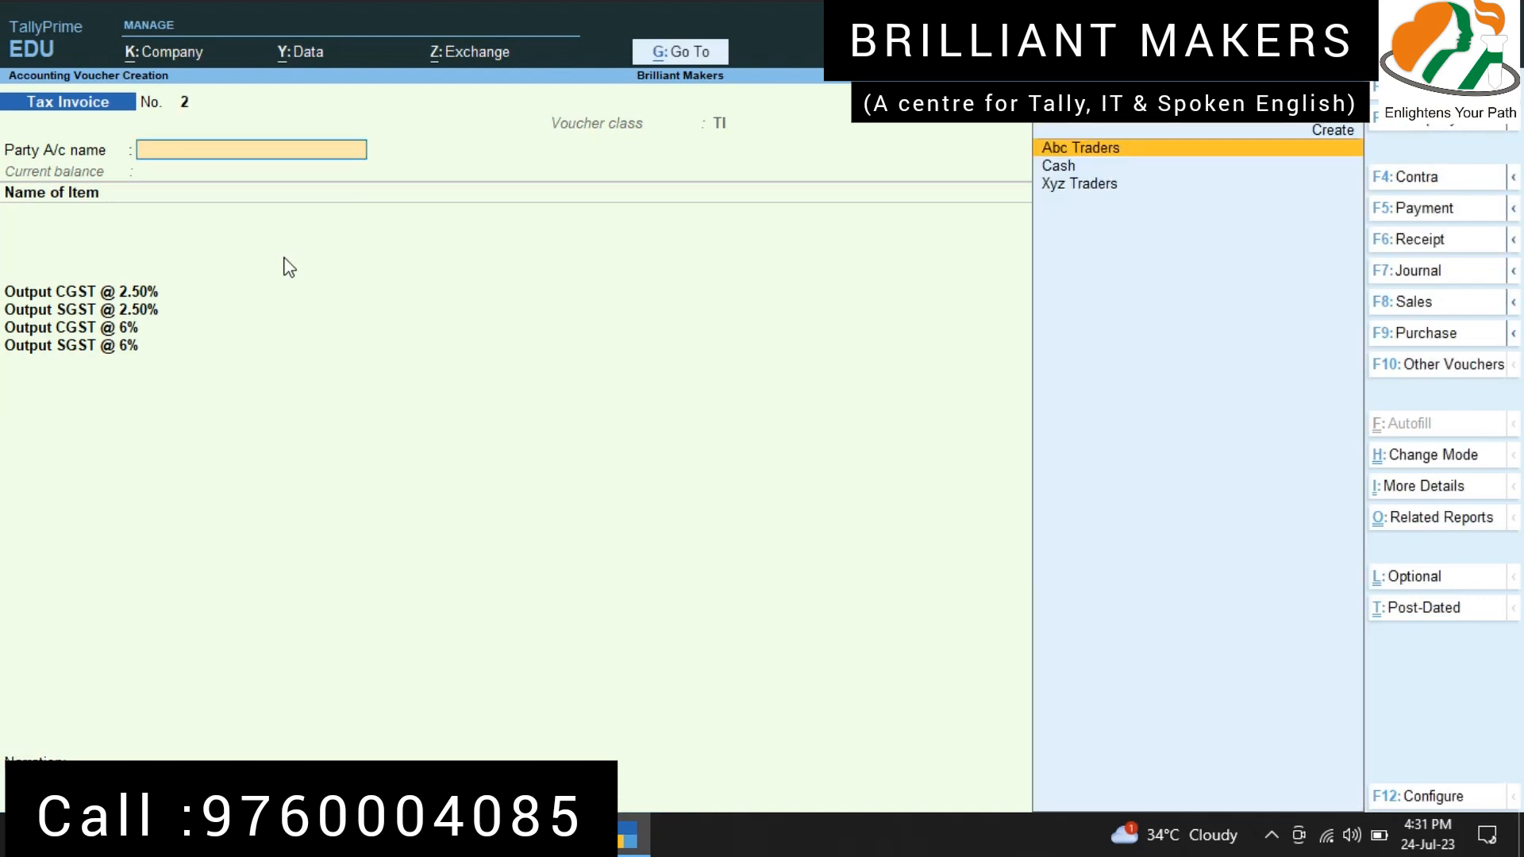
# Step: Reopen the saved Xyz Traders tax invoice and examine its enlarged print preview, including the items and GST lines
pyautogui.press('pageup')
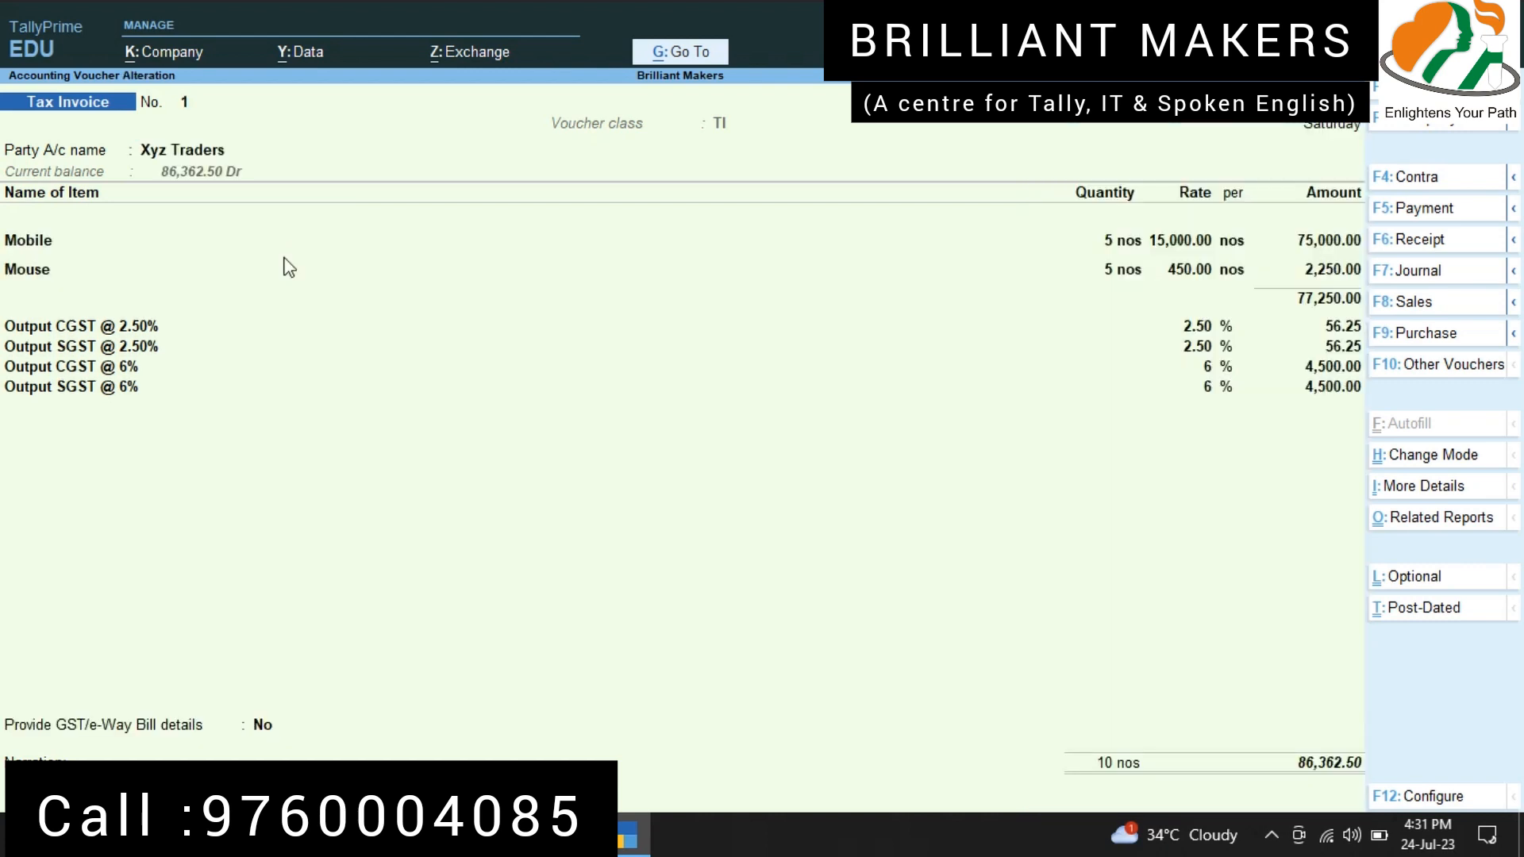
pyautogui.hotkey('alt', 'p')
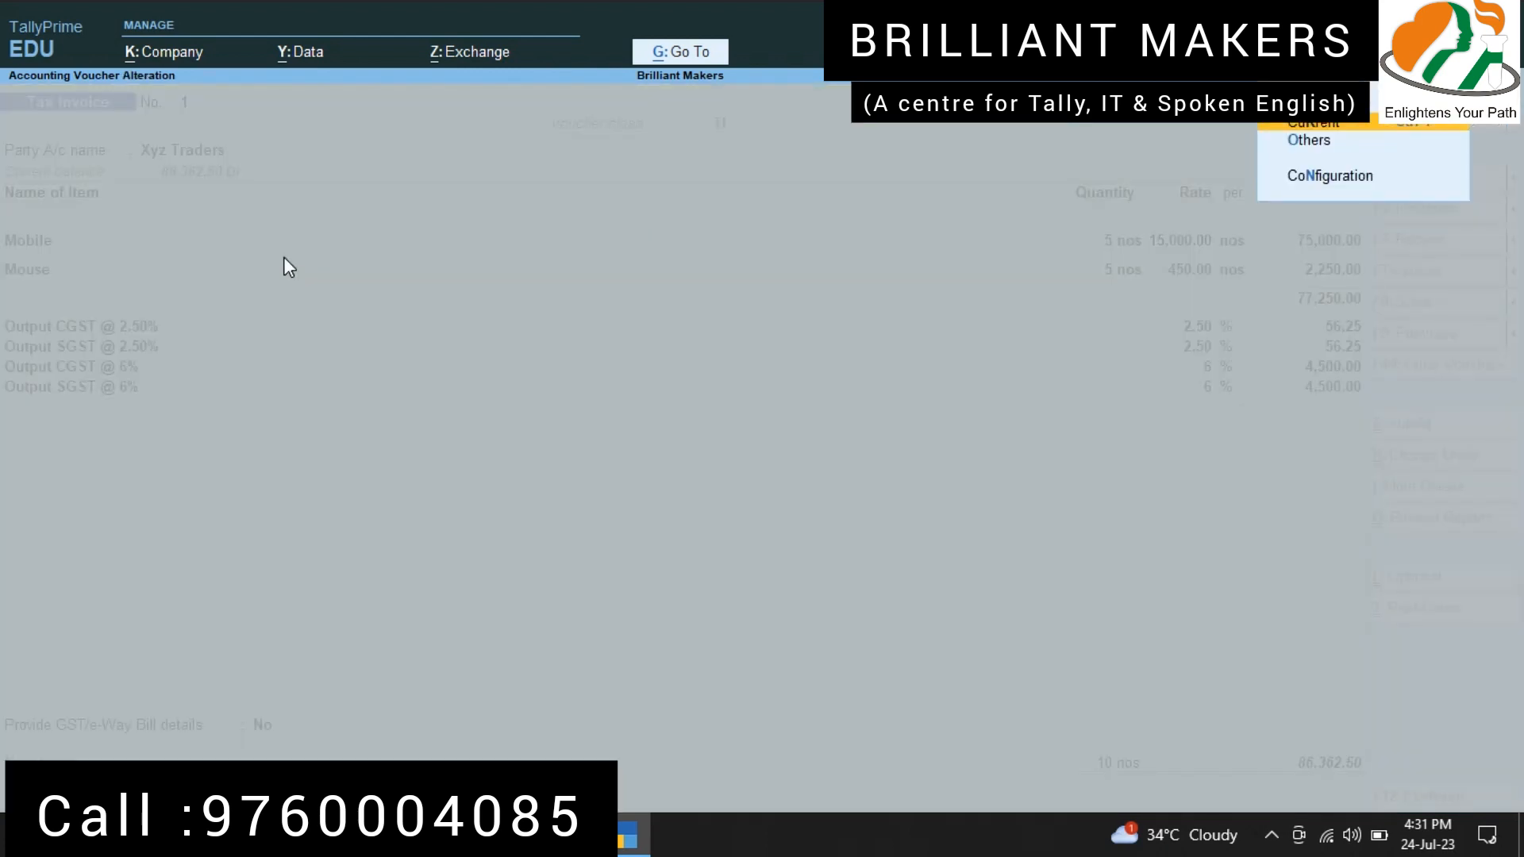
pyautogui.press('Return')
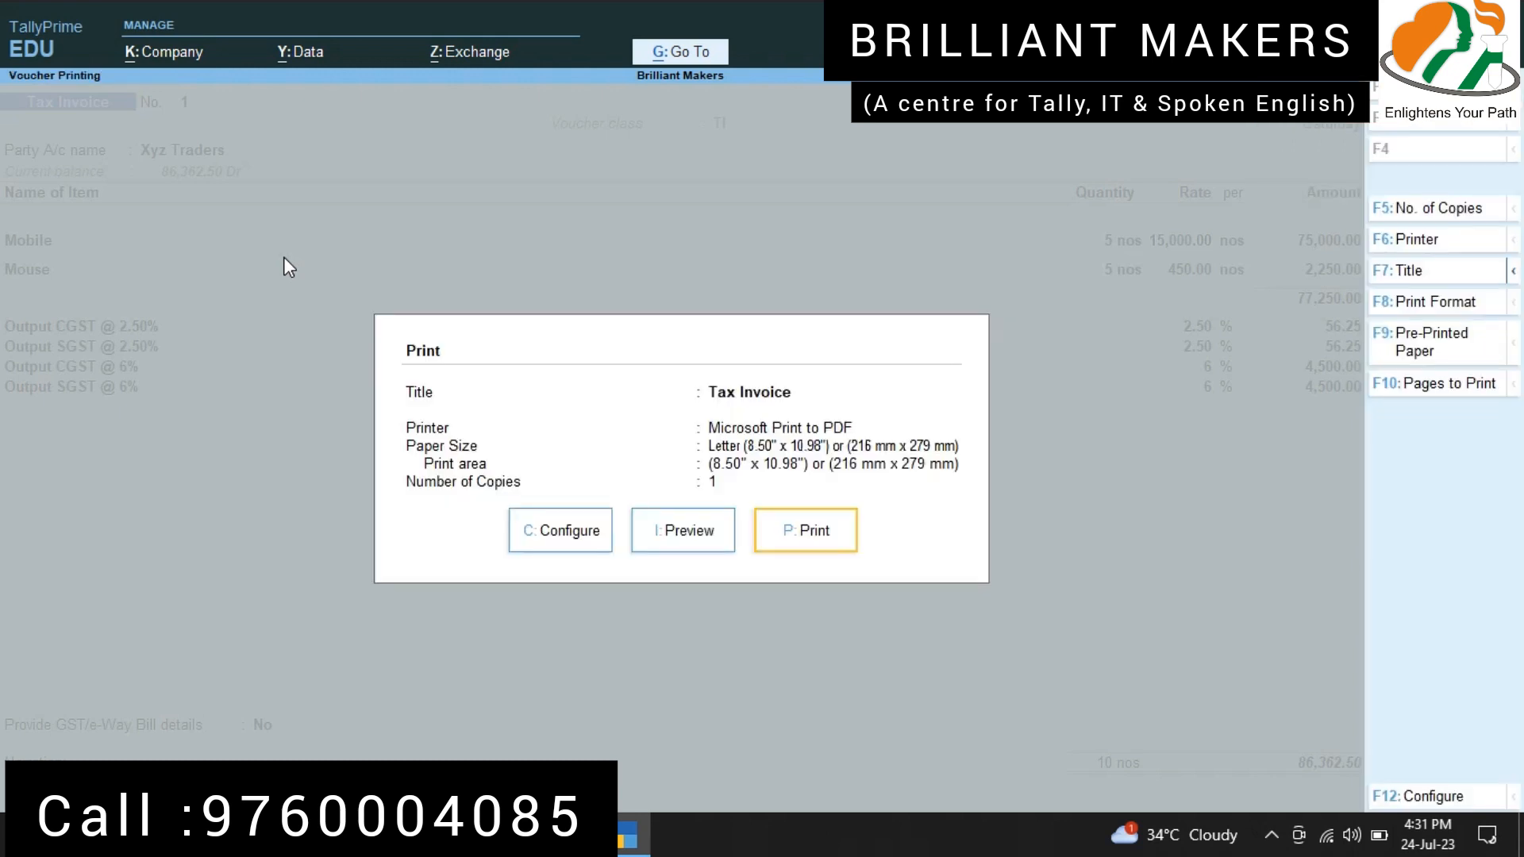
pyautogui.press('Left')
pyautogui.press('Return')
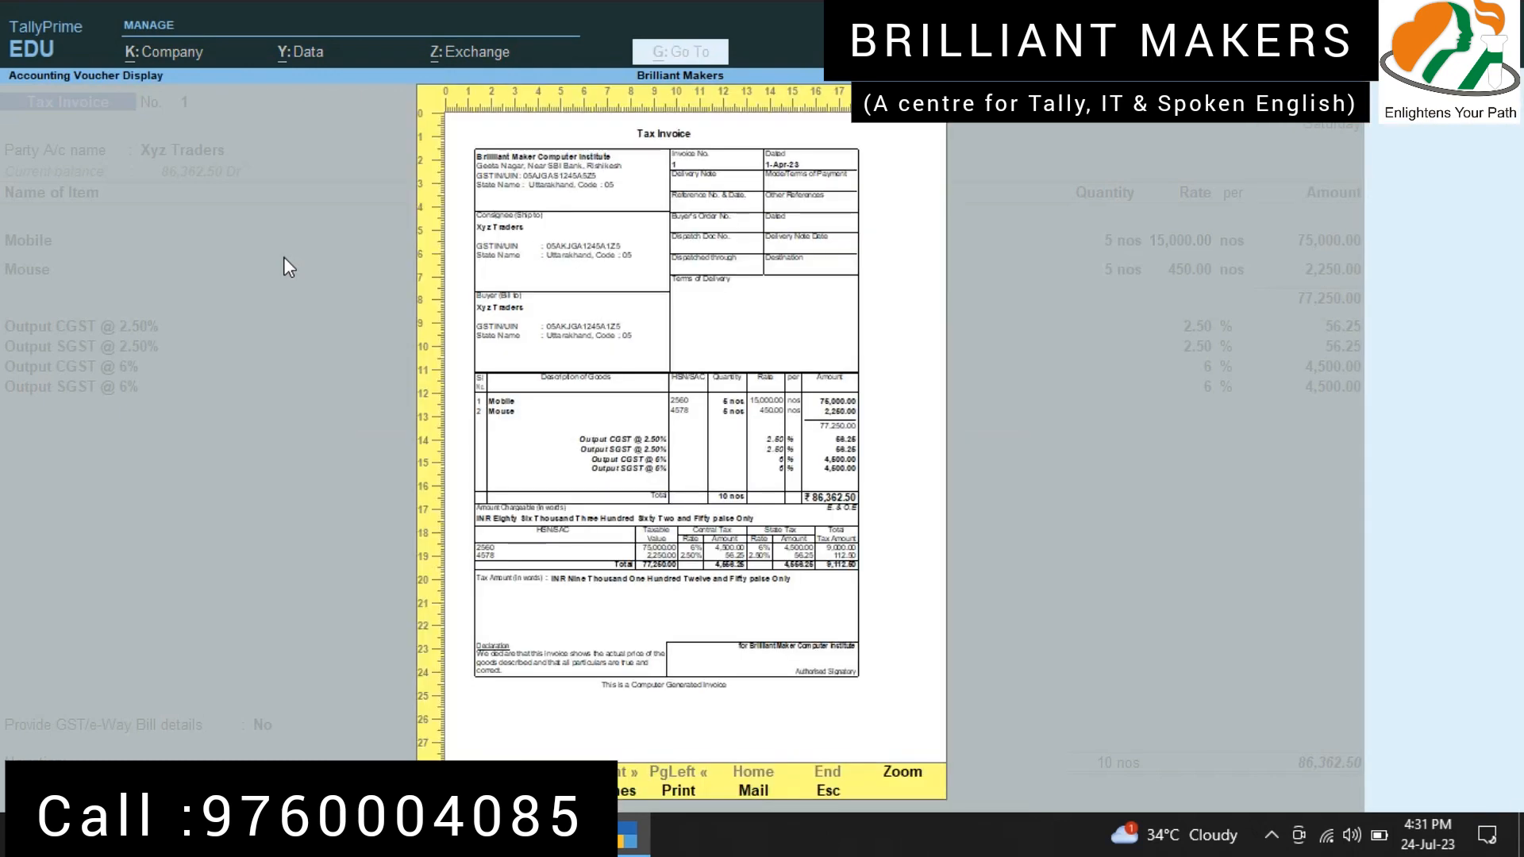
pyautogui.hotkey('alt', 'z')
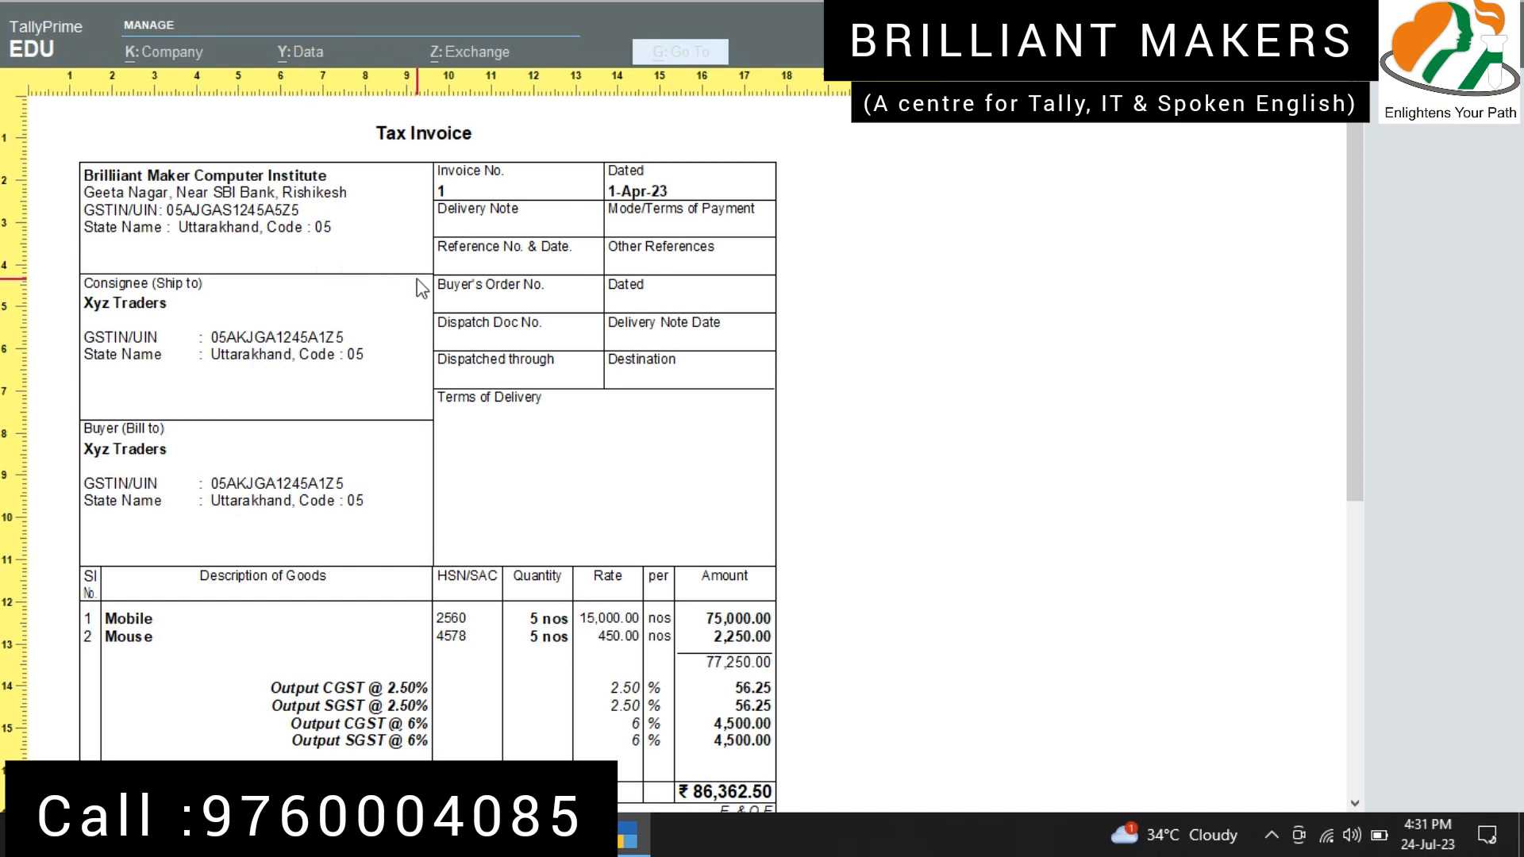
pyautogui.scroll(-1, 419, 290)
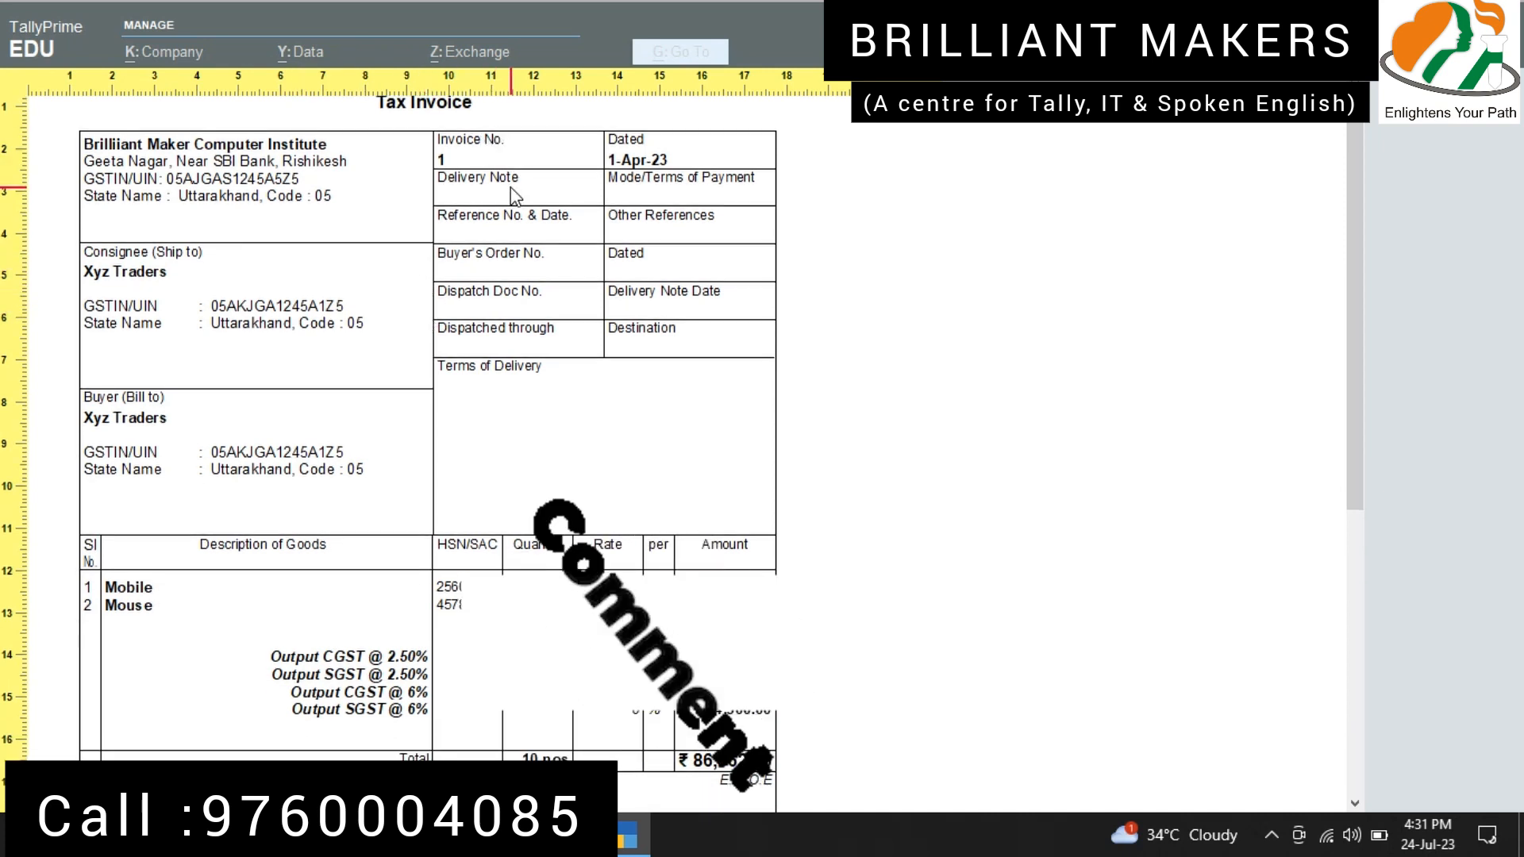
pyautogui.scroll(1, 520, 174)
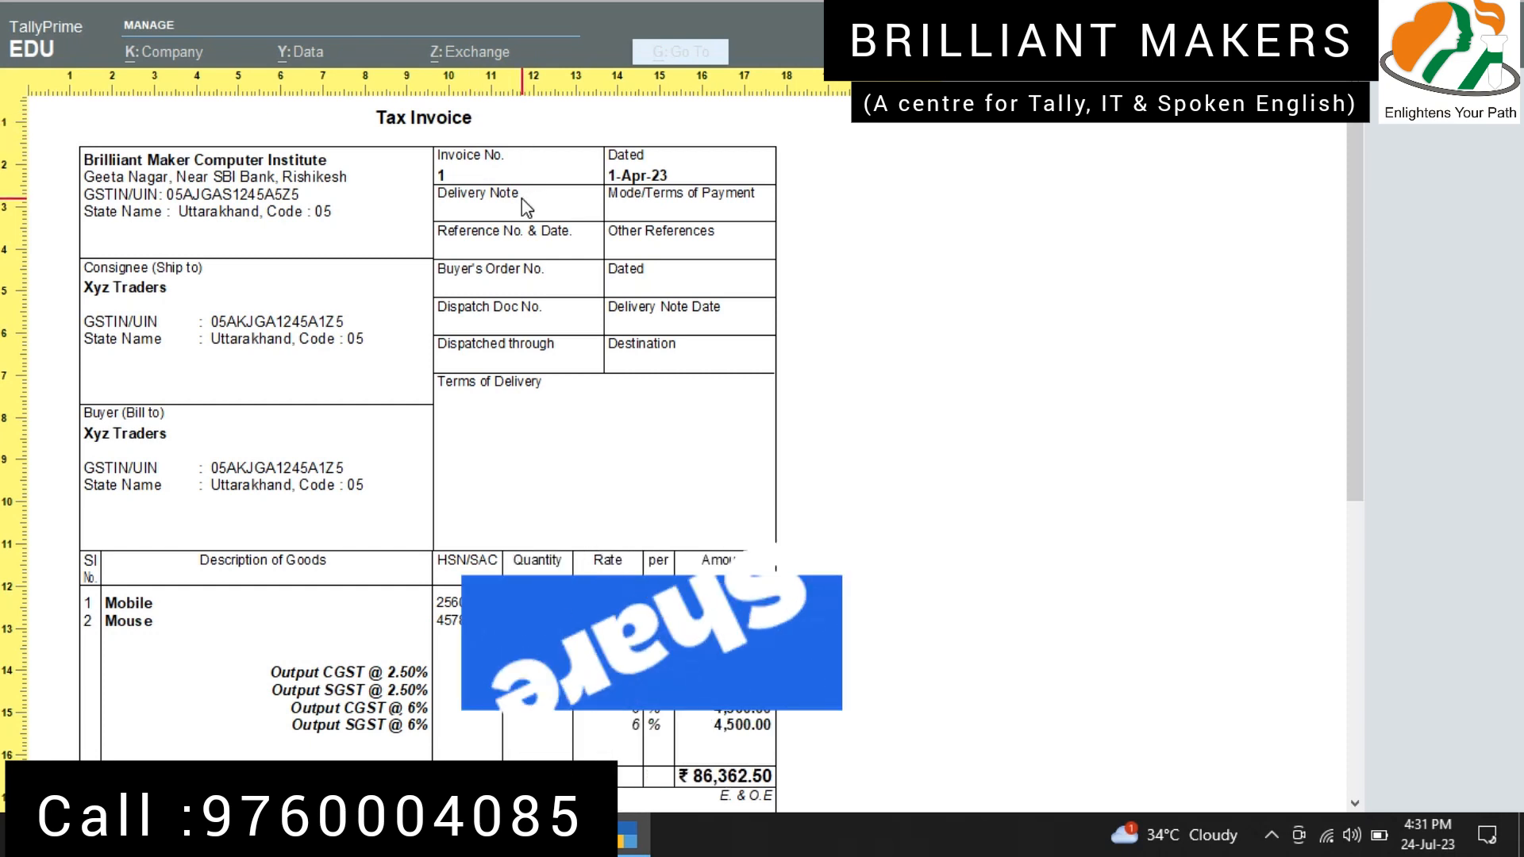